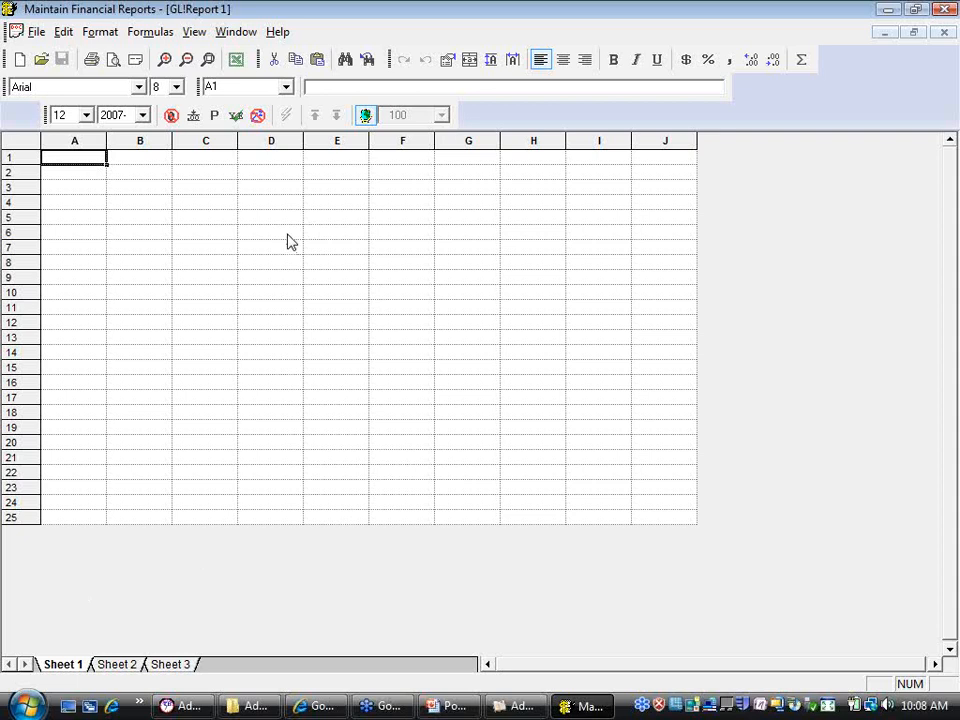
Show the account groups and collapse every statement group so only the five top-level groups are listed
{"action": "left_click", "coordinate": [195, 34]}
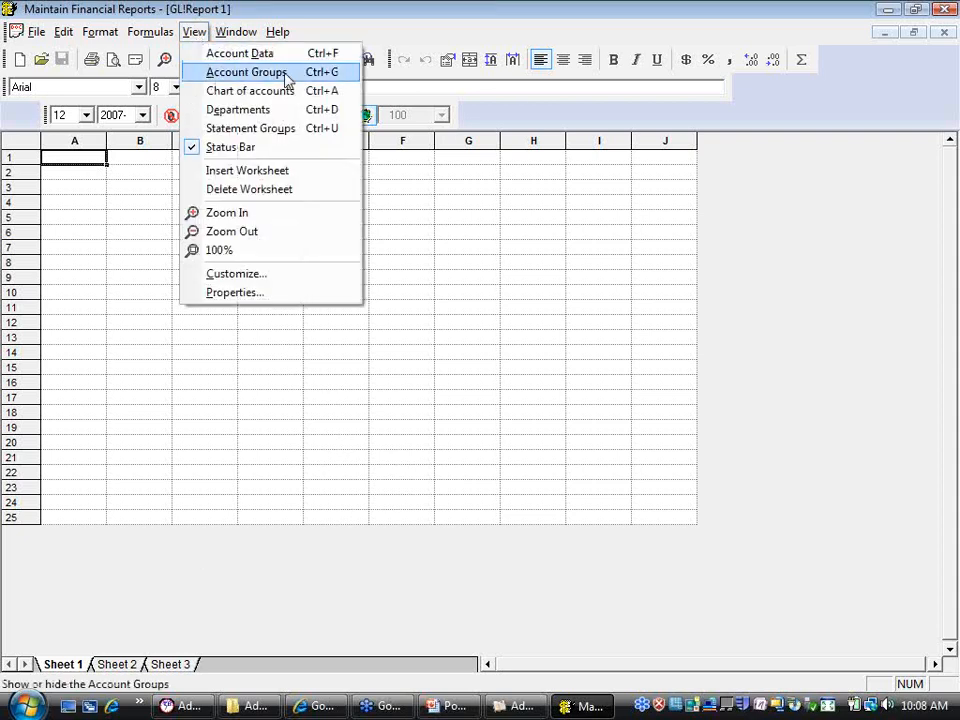
{"action": "left_click", "coordinate": [247, 72]}
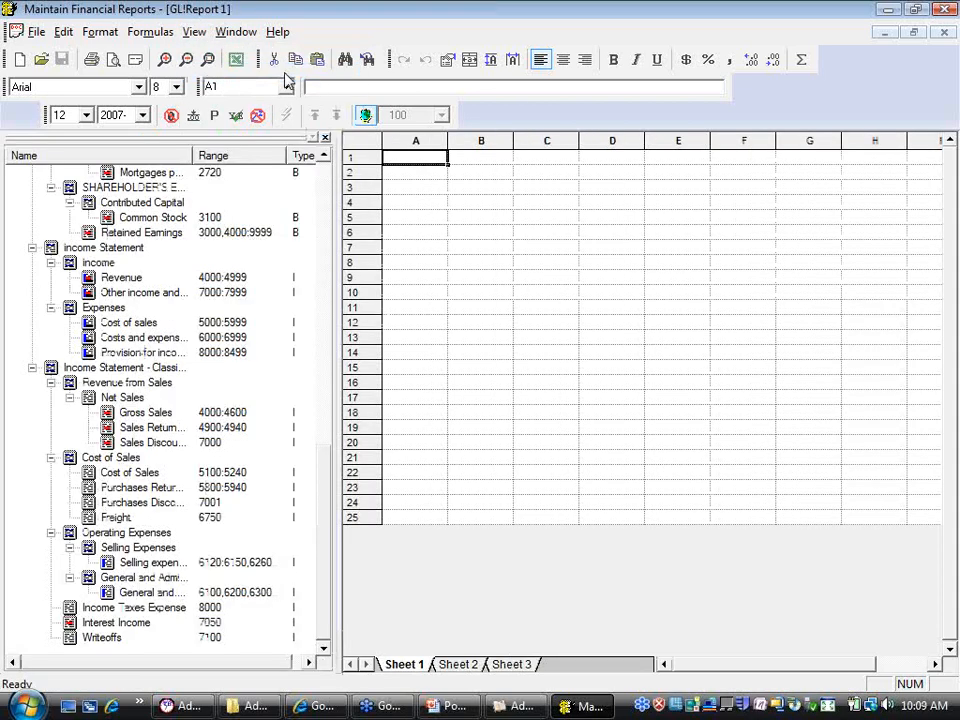
{"action": "left_click", "coordinate": [32, 247]}
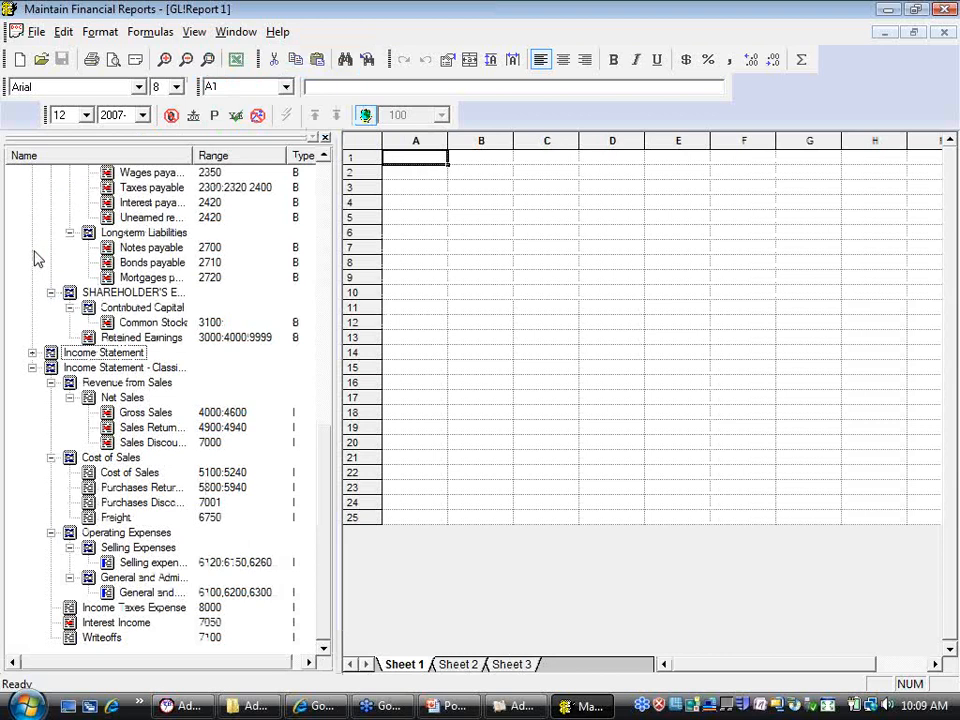
{"action": "left_click", "coordinate": [32, 367]}
{"action": "left_click", "coordinate": [32, 202]}
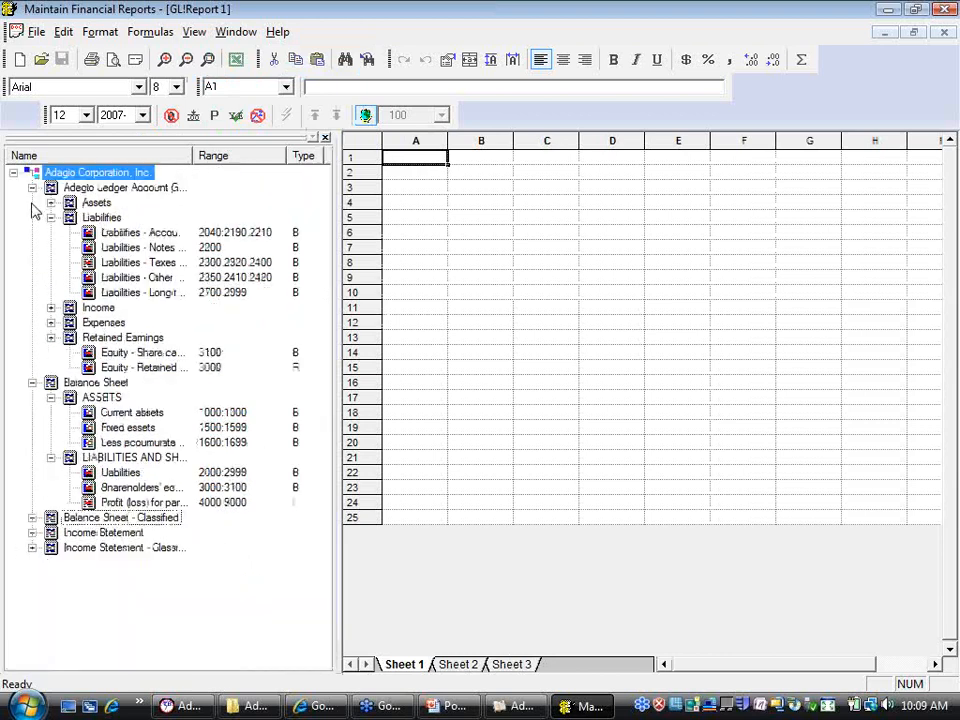
{"action": "left_click", "coordinate": [32, 188]}
{"action": "left_click", "coordinate": [32, 202]}
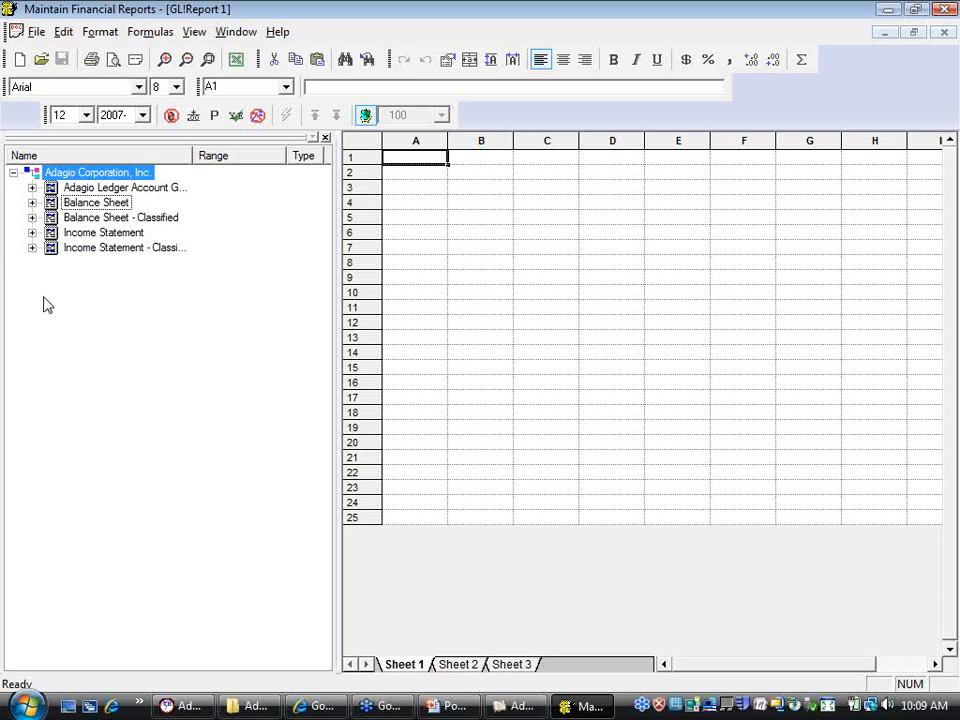
Expand the Adagio Ledger account groups and collapse their Liabilities and Retained Earnings subgroups to view the main categories
{"action": "left_click", "coordinate": [31, 189]}
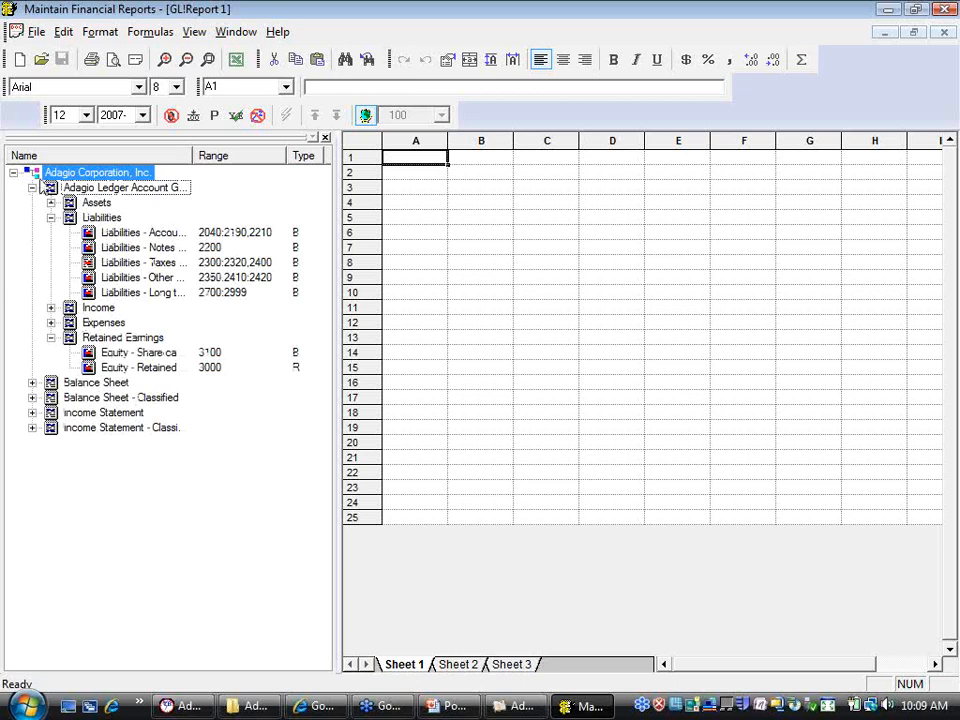
{"action": "left_click", "coordinate": [31, 188]}
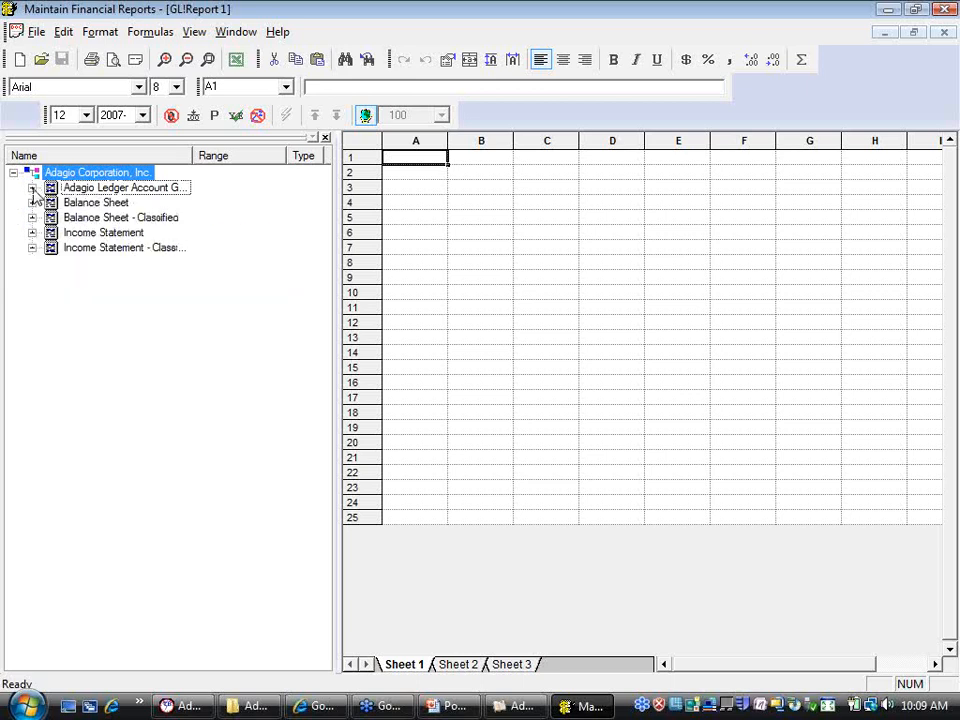
{"action": "left_click", "coordinate": [31, 189]}
{"action": "left_click", "coordinate": [51, 218]}
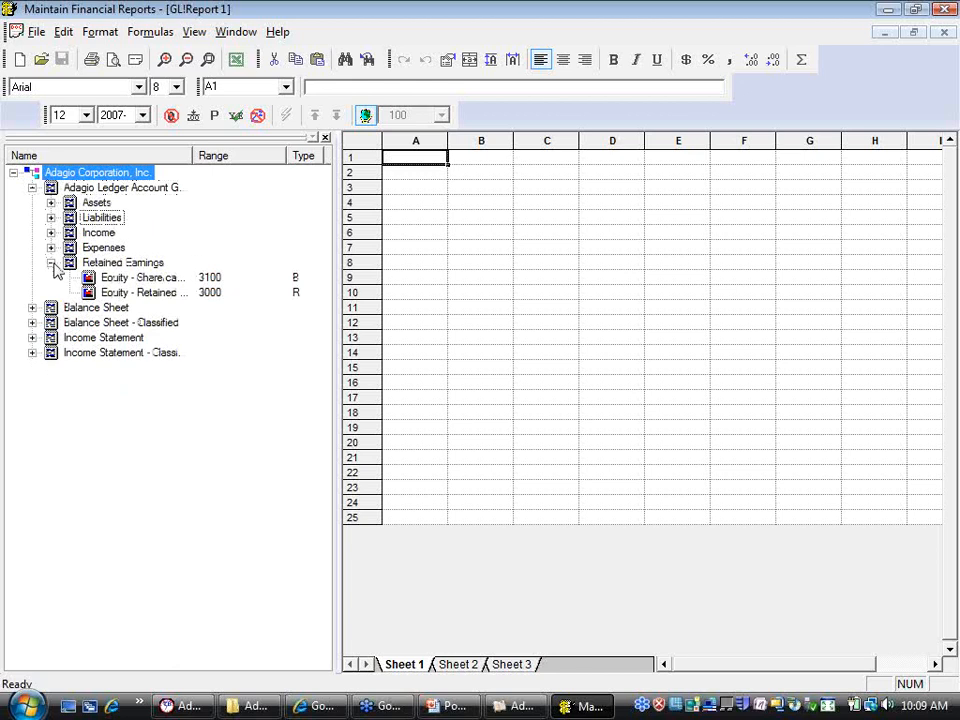
{"action": "left_click", "coordinate": [51, 263]}
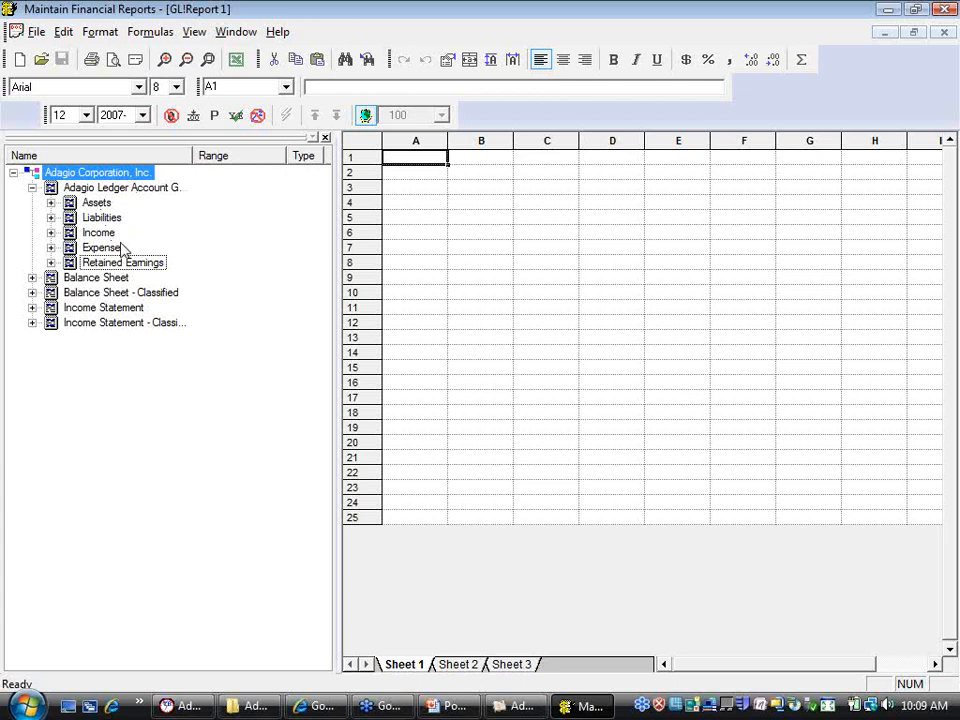
Examine the account ranges under Assets, Liabilities and Income in the Adagio Ledger account groups, then collapse the whole group
{"action": "left_click", "coordinate": [51, 203]}
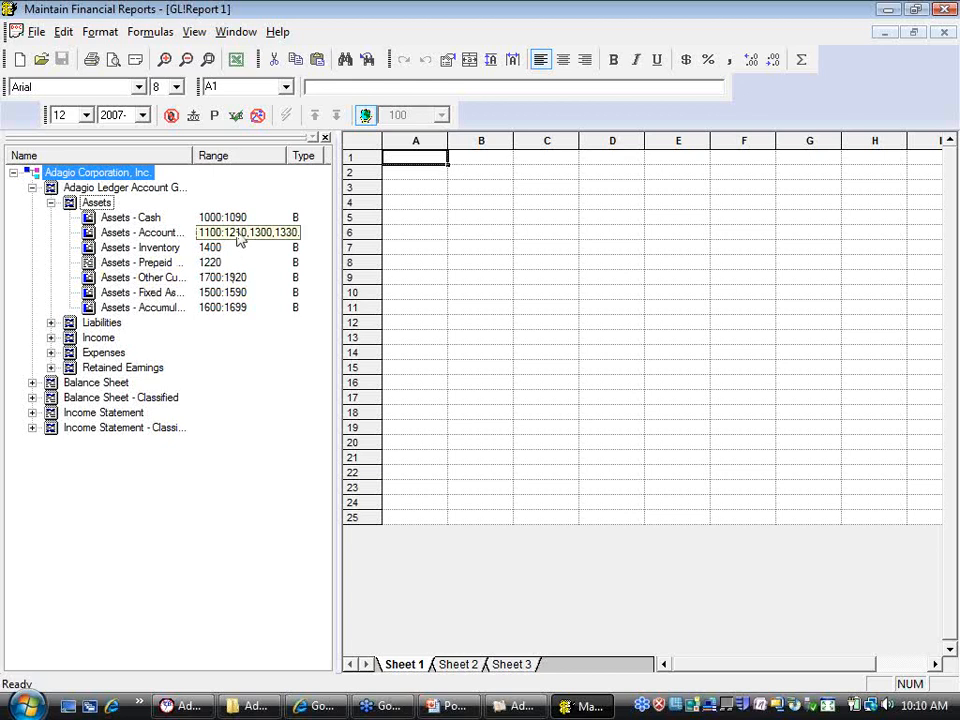
{"action": "left_click", "coordinate": [50, 323]}
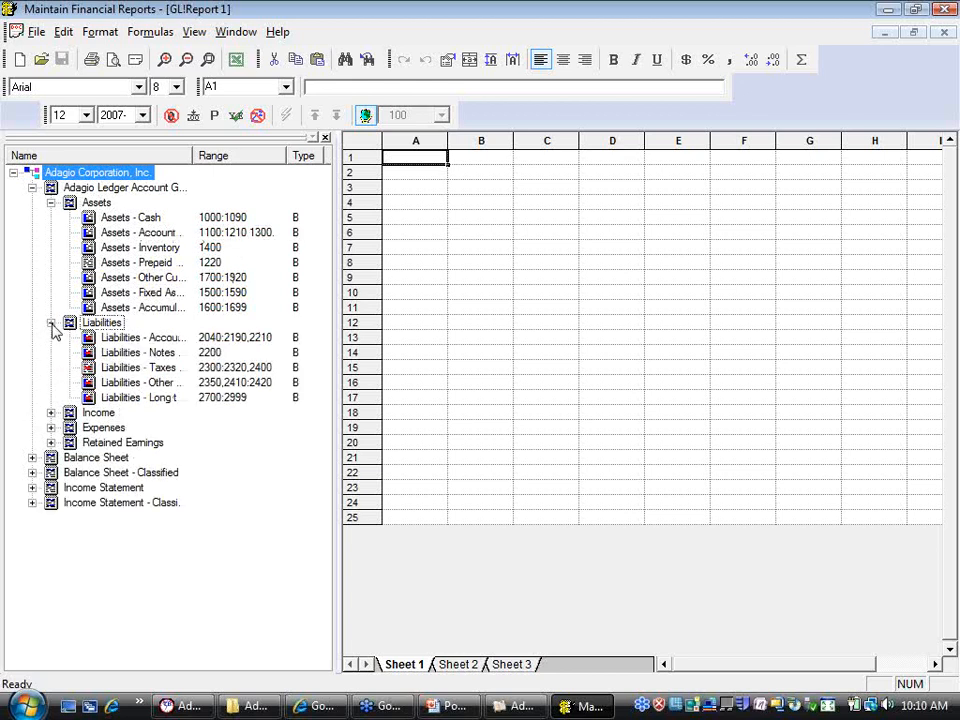
{"action": "left_click", "coordinate": [51, 413]}
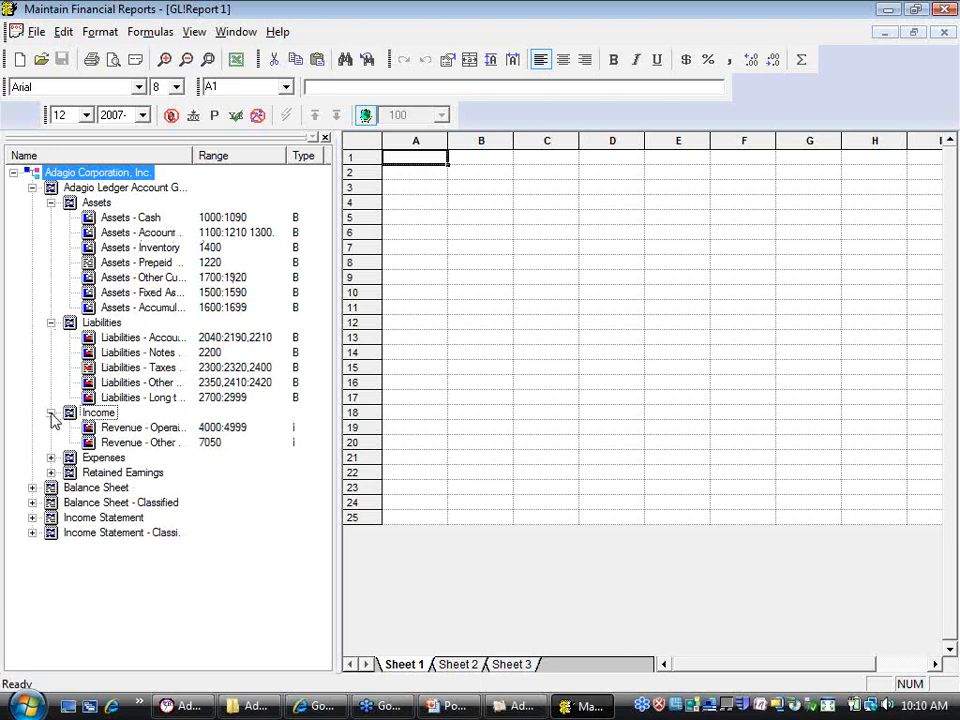
{"action": "left_click", "coordinate": [51, 413]}
{"action": "left_click", "coordinate": [51, 323]}
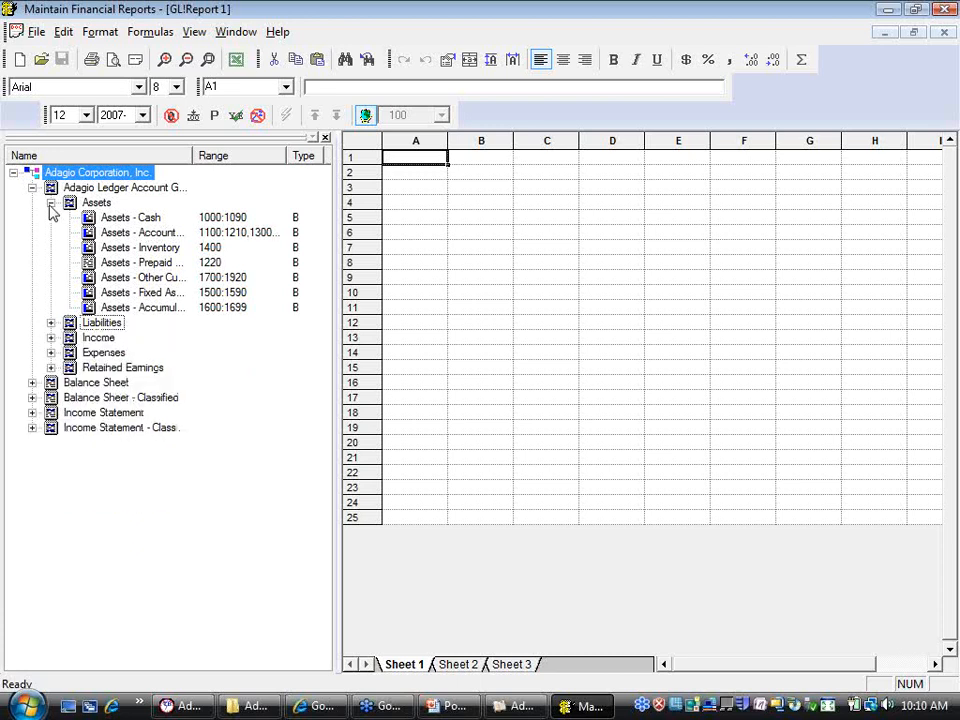
{"action": "left_click", "coordinate": [51, 203]}
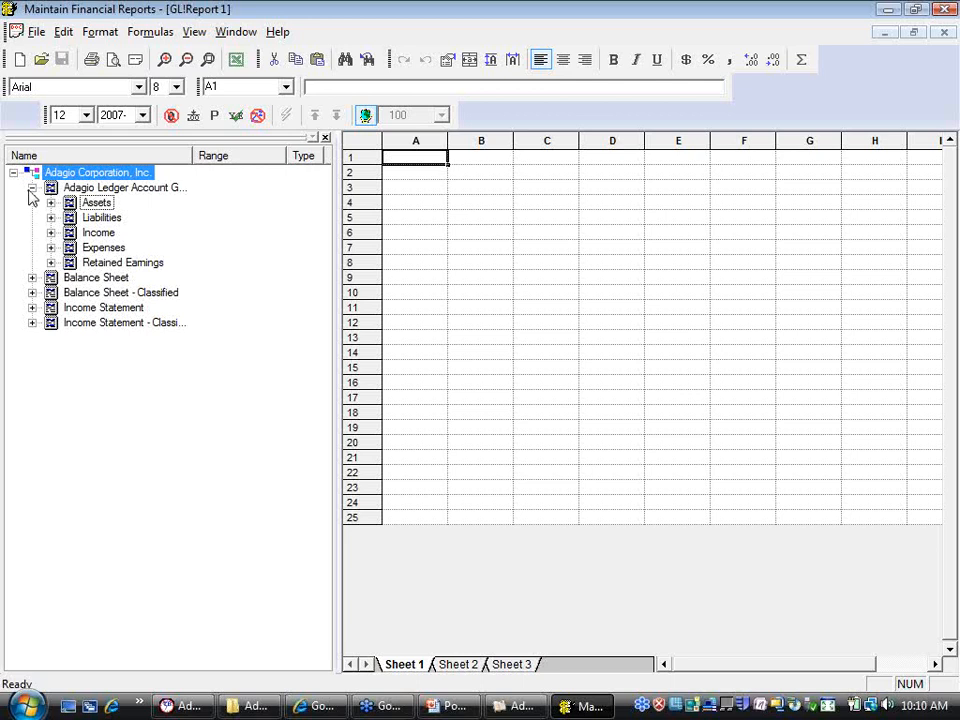
{"action": "left_click", "coordinate": [32, 188]}
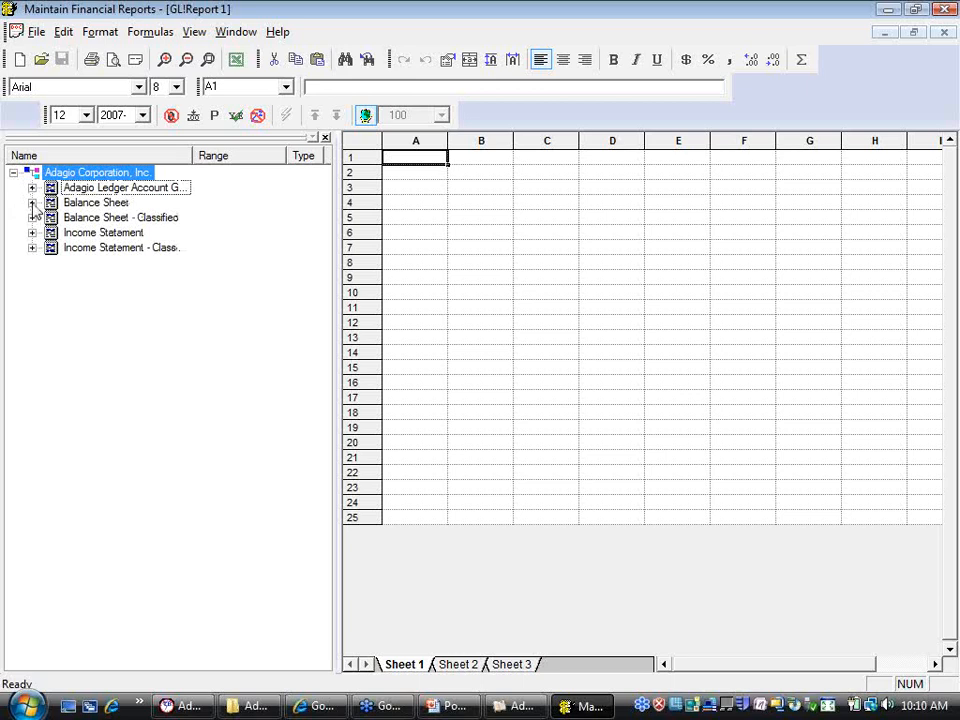
Examine the account ranges of the Balance Sheet and Balance Sheet - Classified groups, collapsing each one after viewing
{"action": "left_click", "coordinate": [32, 202]}
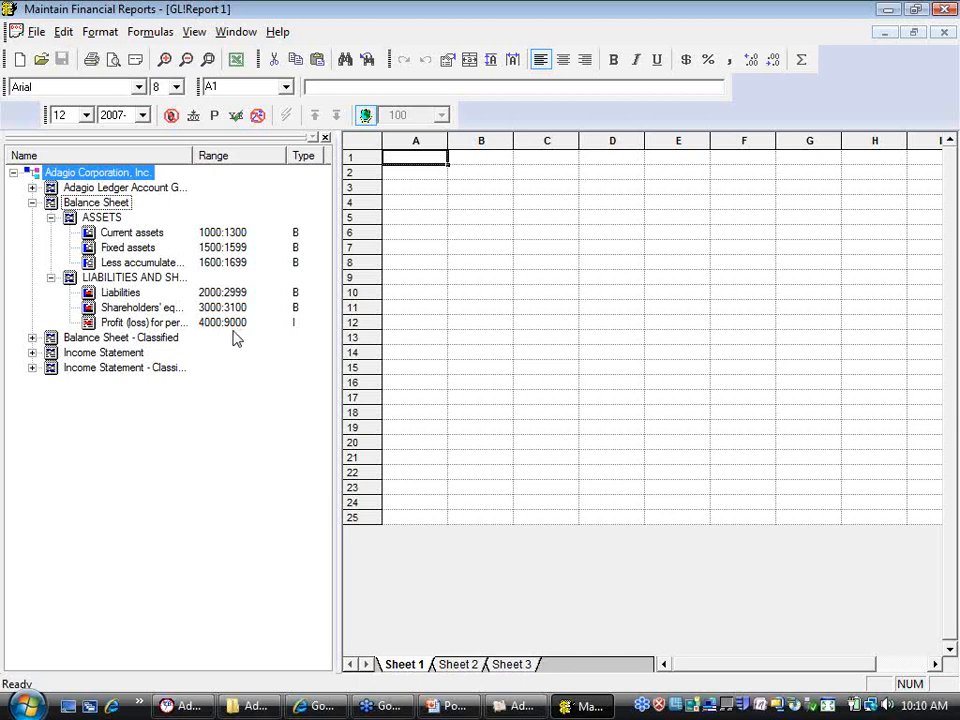
{"action": "left_click", "coordinate": [32, 202]}
{"action": "left_click", "coordinate": [32, 217]}
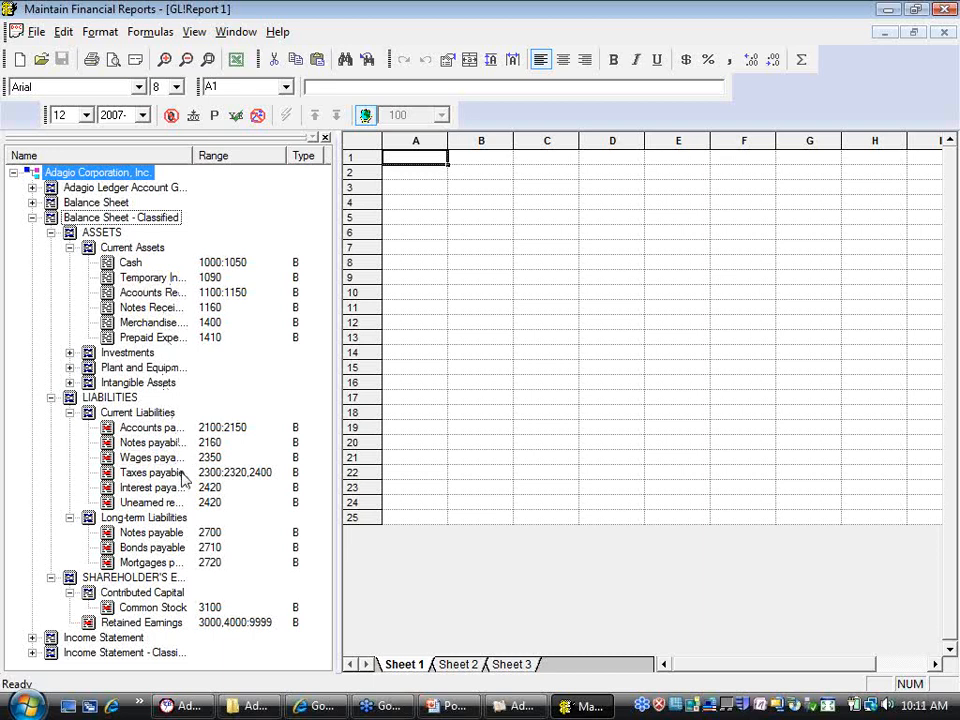
{"action": "left_click", "coordinate": [32, 218]}
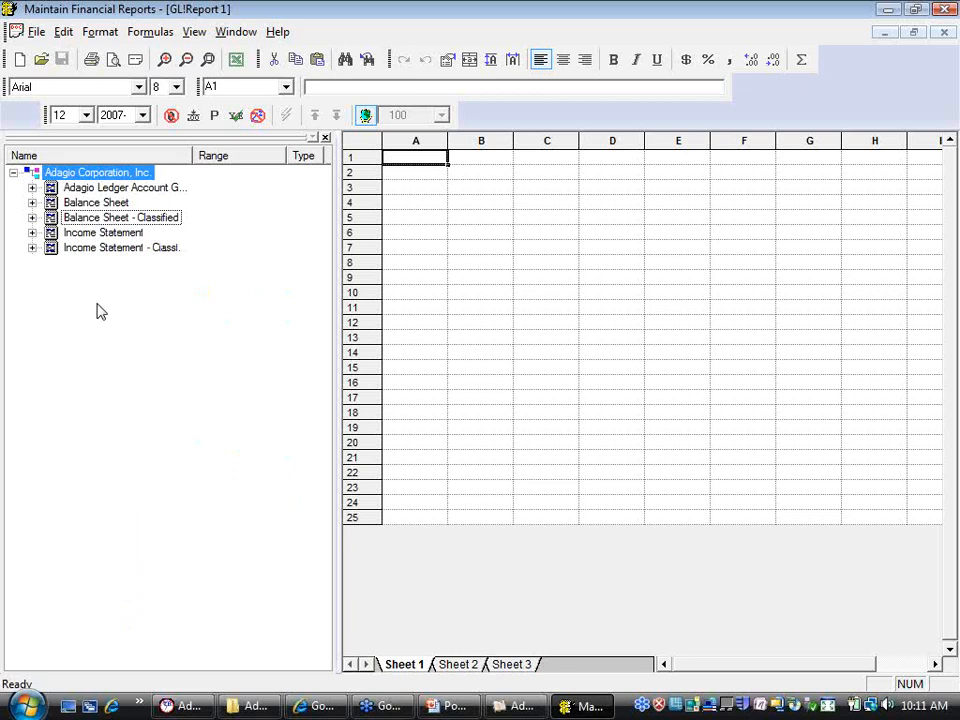
Examine the account ranges of the Income Statement and the classified Income Statement groups, collapsing each one after viewing
{"action": "left_click", "coordinate": [32, 232]}
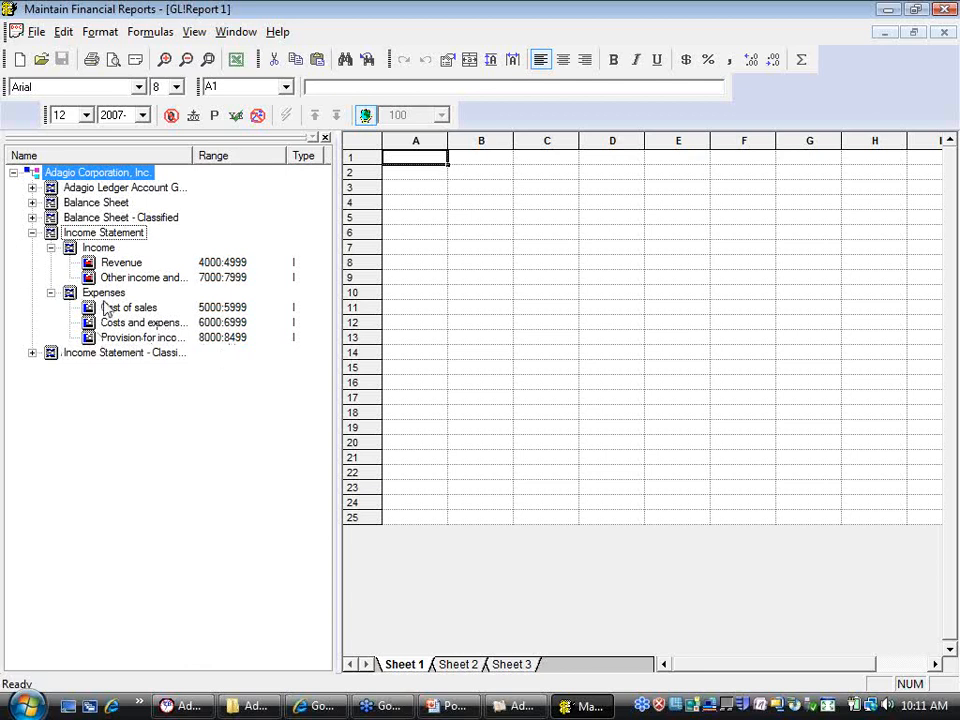
{"action": "left_click", "coordinate": [32, 232]}
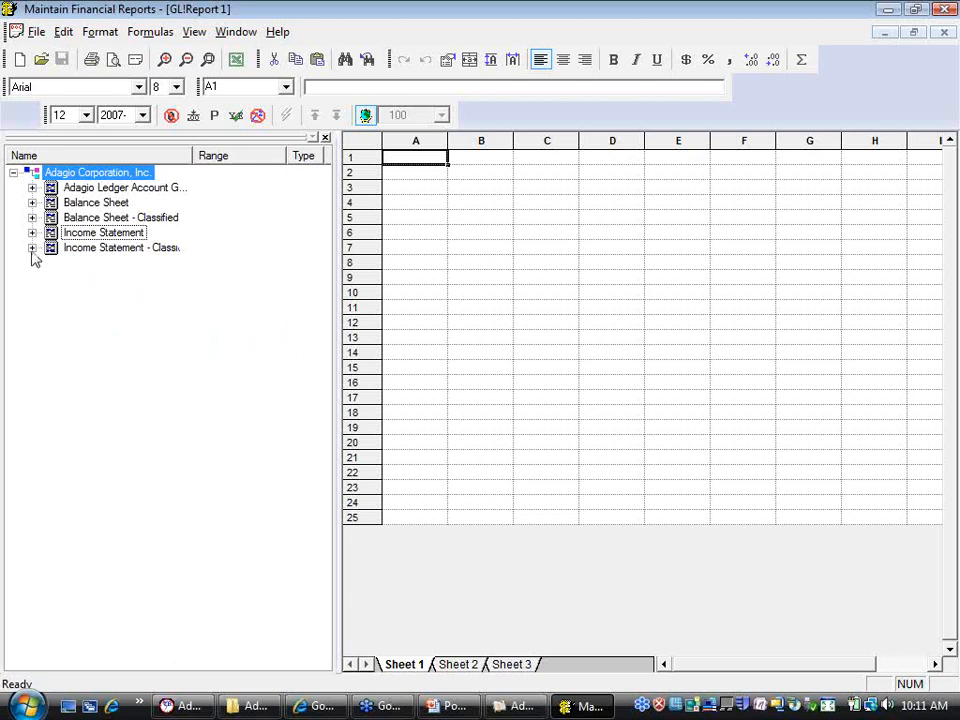
{"action": "left_click", "coordinate": [32, 248]}
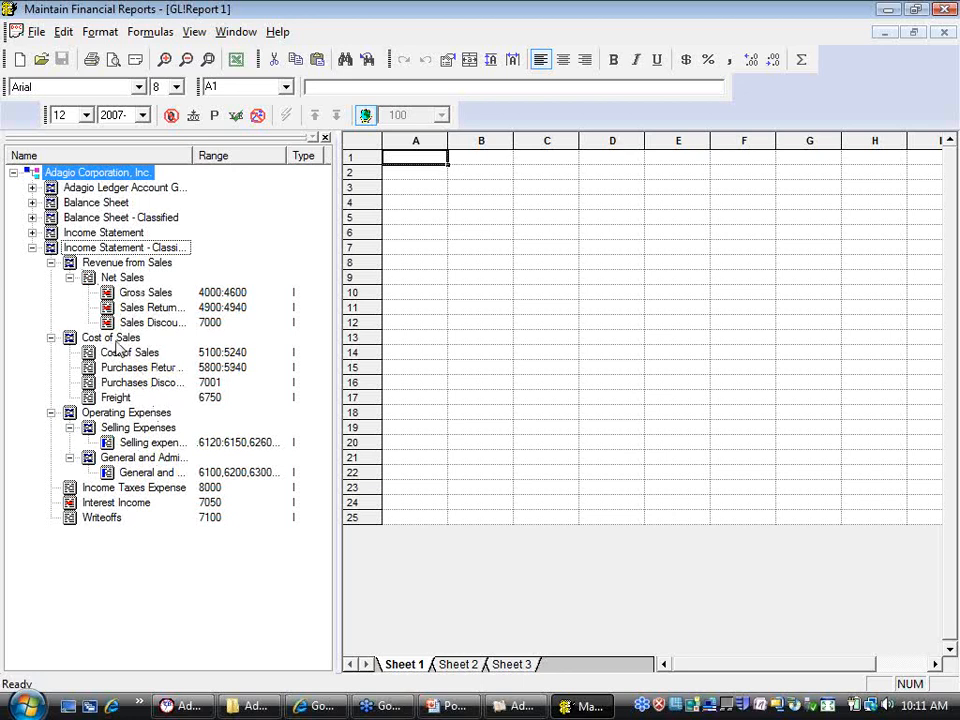
{"action": "left_click", "coordinate": [32, 247]}
Expand the Income Statement group for reference and briefly view the Balance Sheet group's ranges alongside it
{"action": "left_click", "coordinate": [32, 232]}
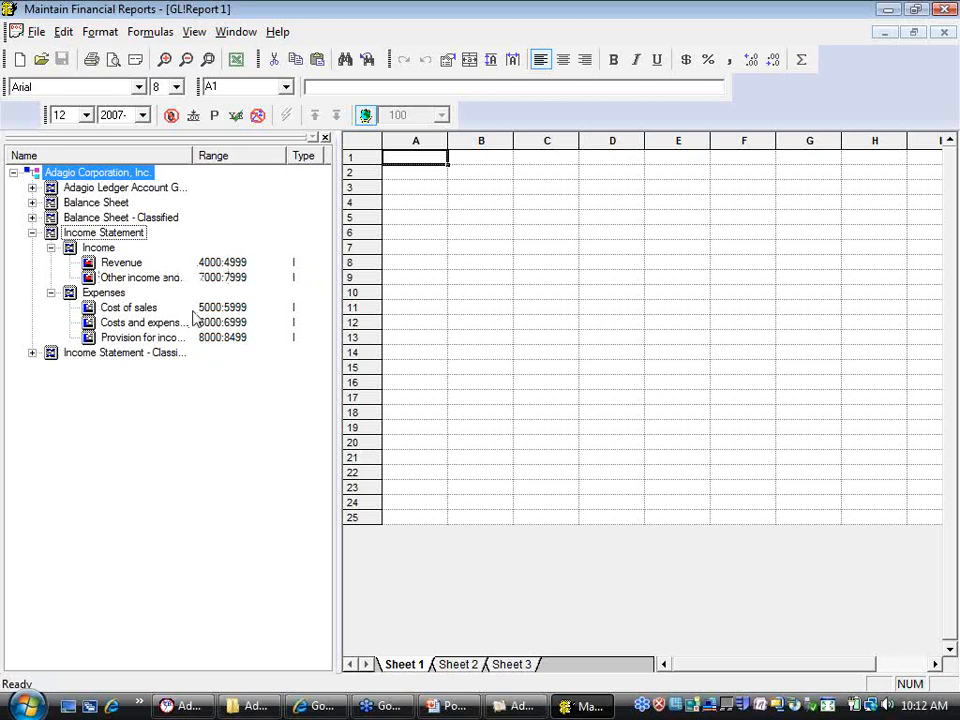
{"action": "left_click", "coordinate": [31, 202]}
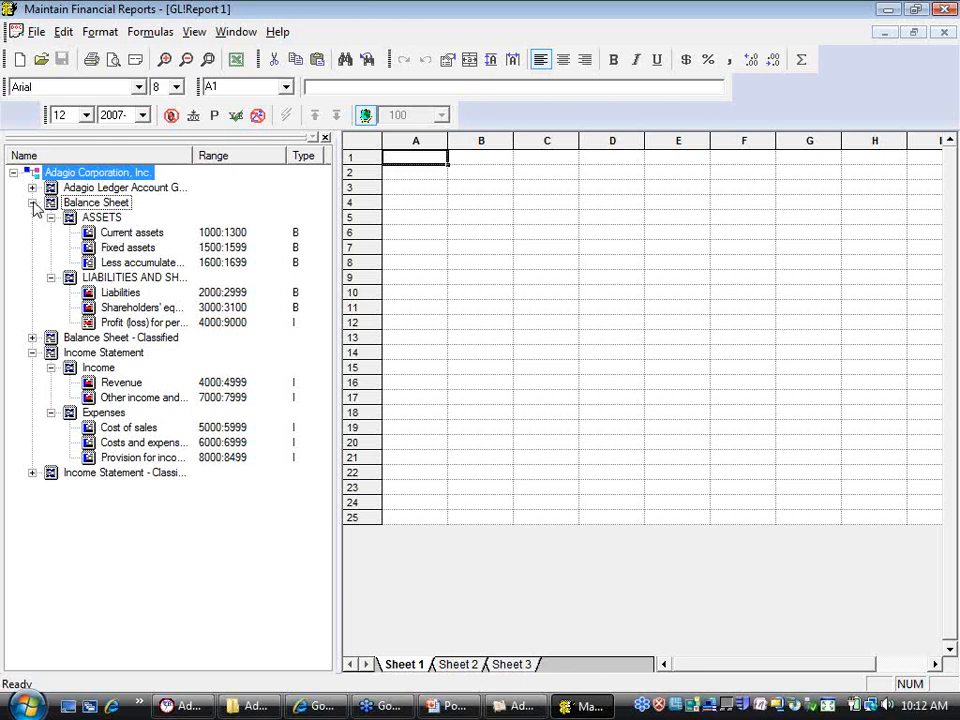
{"action": "left_click", "coordinate": [32, 203]}
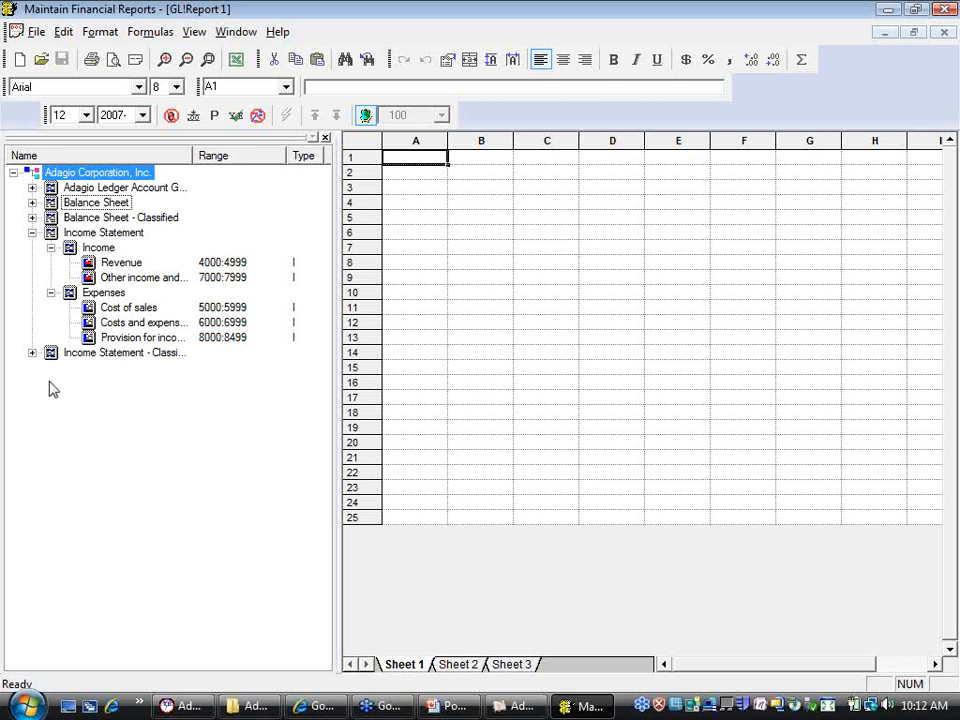
Add a group named "Demo income statement" under Adagio Corporation, Inc., with name as title, a total line, Heading 2 and Total 2 styles
{"action": "right_click", "coordinate": [113, 177]}
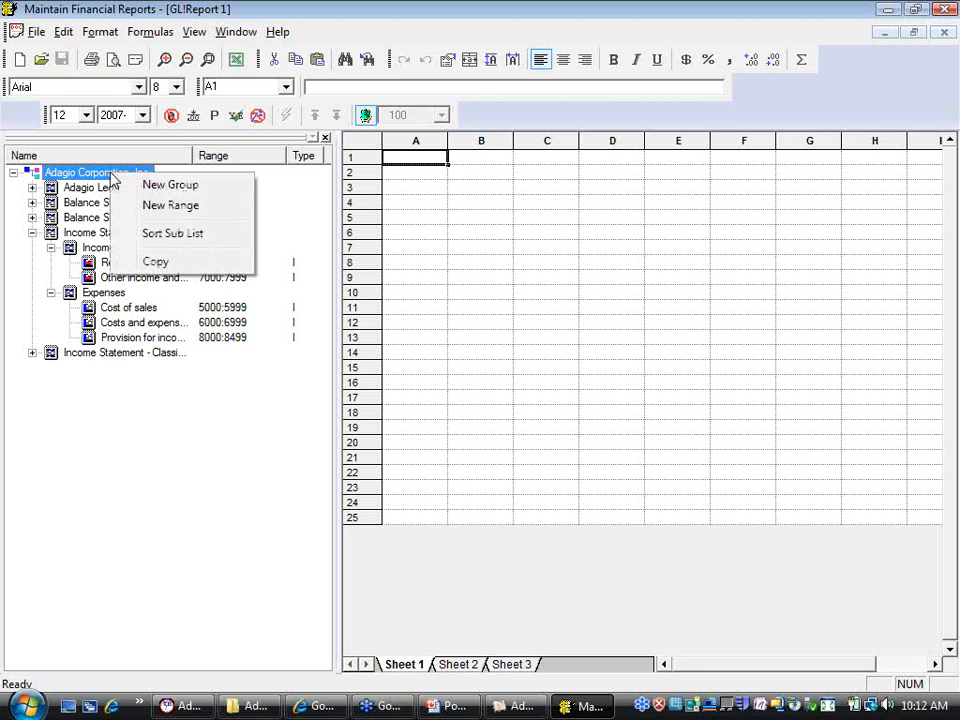
{"action": "left_click", "coordinate": [213, 195]}
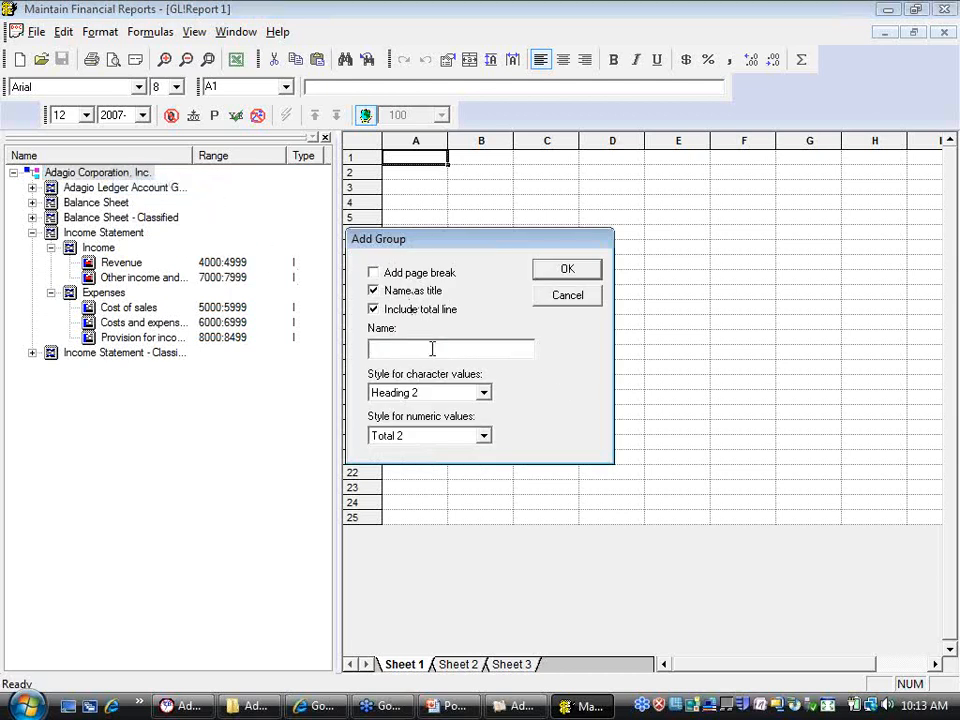
{"action": "type", "text": "Demo income:statement"}
{"action": "left_click", "coordinate": [484, 393]}
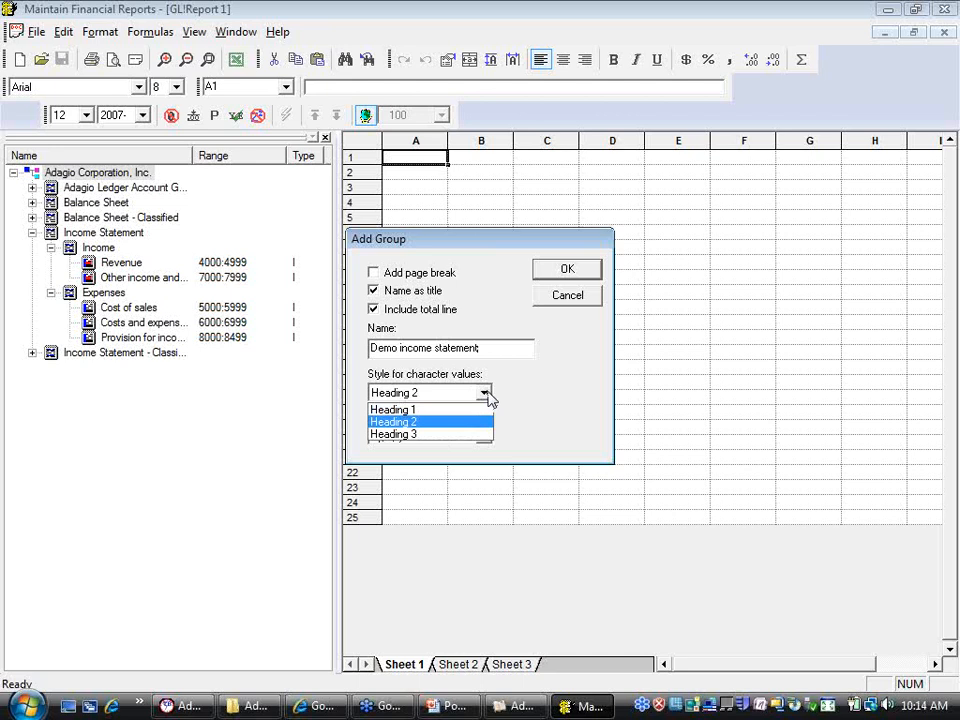
{"action": "left_click", "coordinate": [486, 394]}
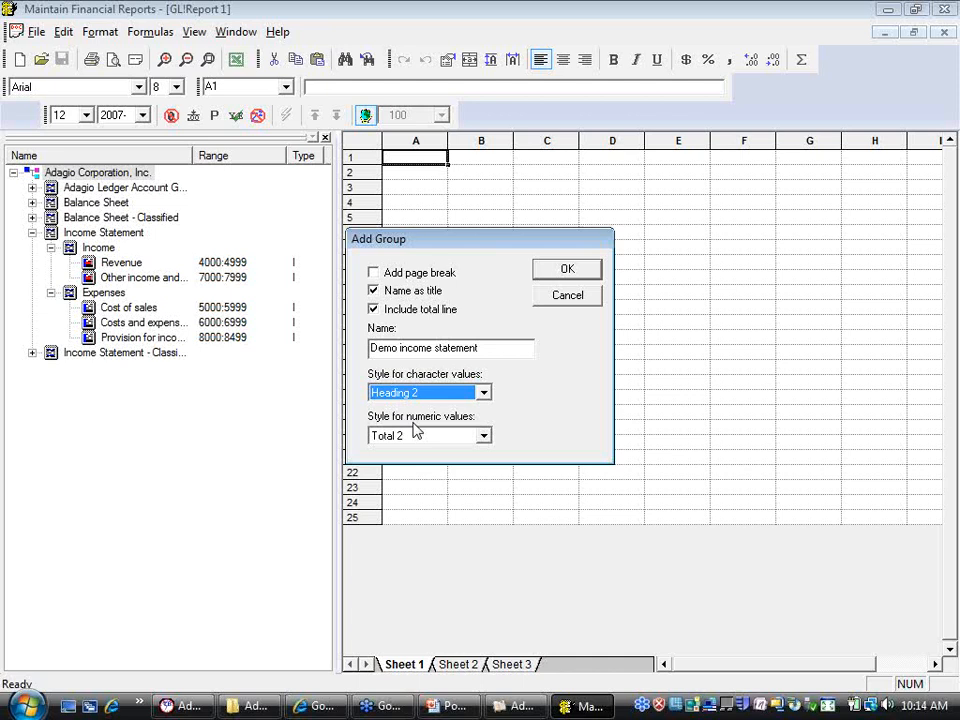
{"action": "left_click", "coordinate": [567, 270]}
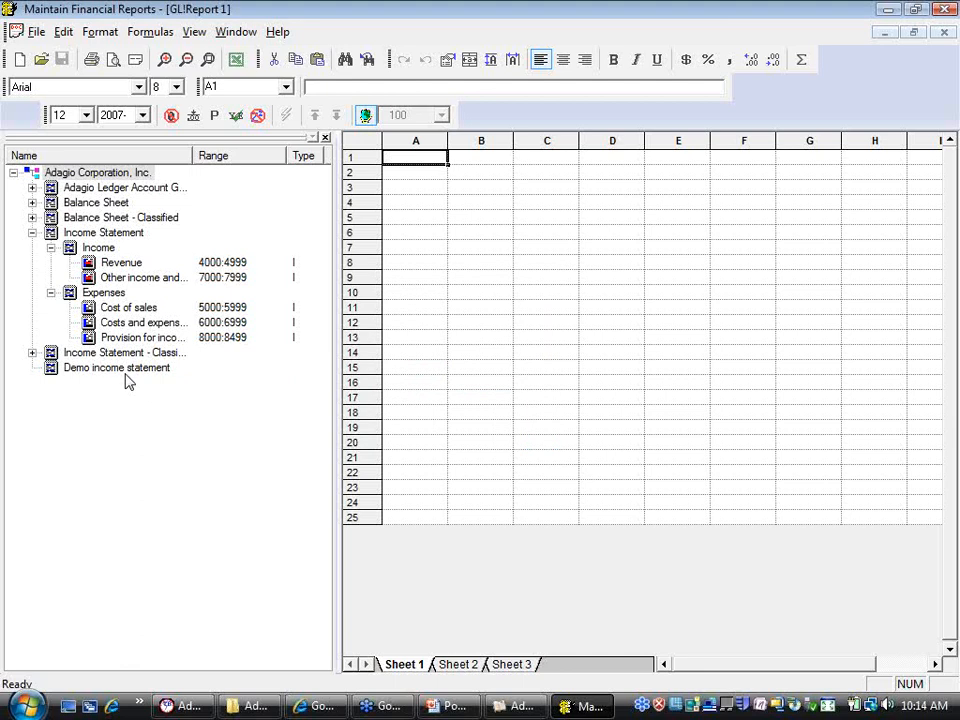
Add a subgroup named "Income" under Demo income statement, keeping the default title, total line and style settings
{"action": "left_click", "coordinate": [126, 374]}
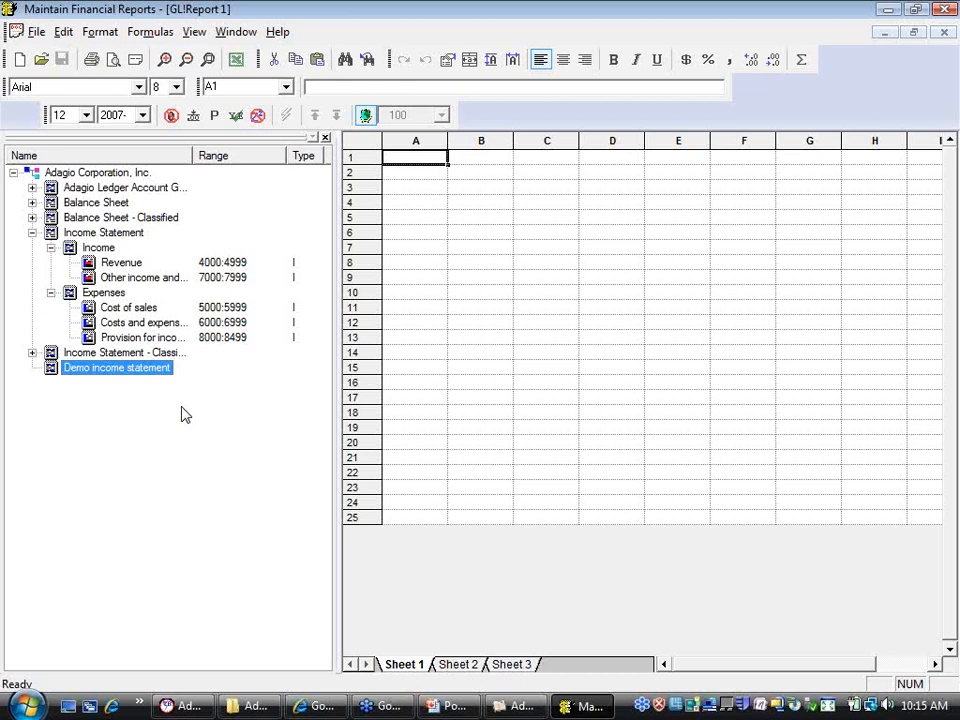
{"action": "right_click", "coordinate": [136, 372]}
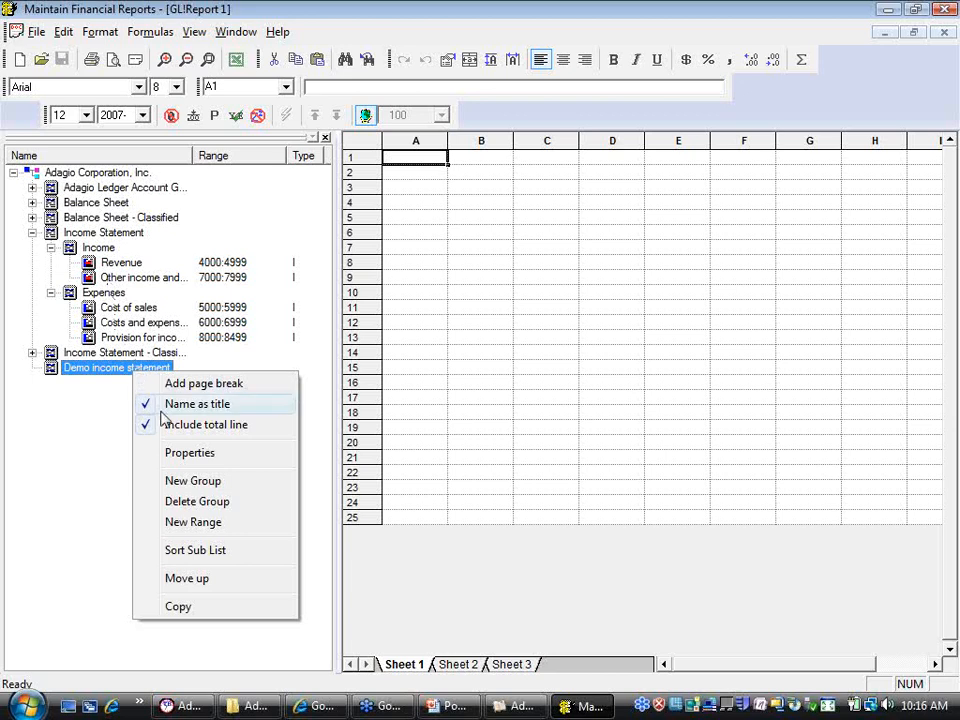
{"action": "left_click", "coordinate": [214, 484]}
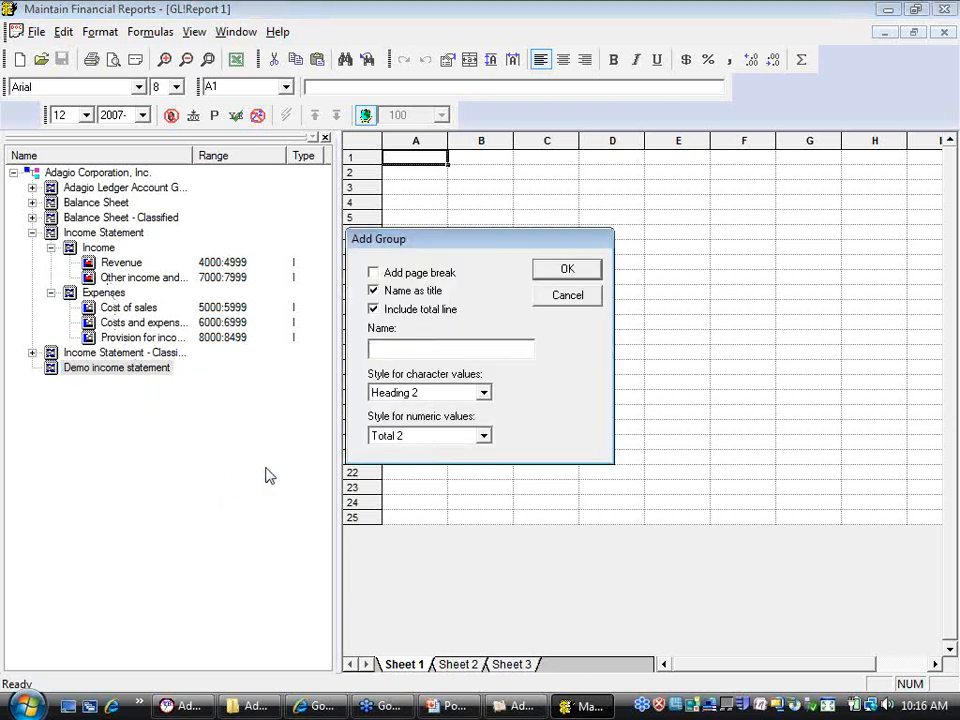
{"action": "type", "text": "Income"}
{"action": "left_click", "coordinate": [567, 268]}
Start a new range named "Revenue" under the demo Income subgroup, covering accounts 4000:4999
{"action": "left_click", "coordinate": [96, 385]}
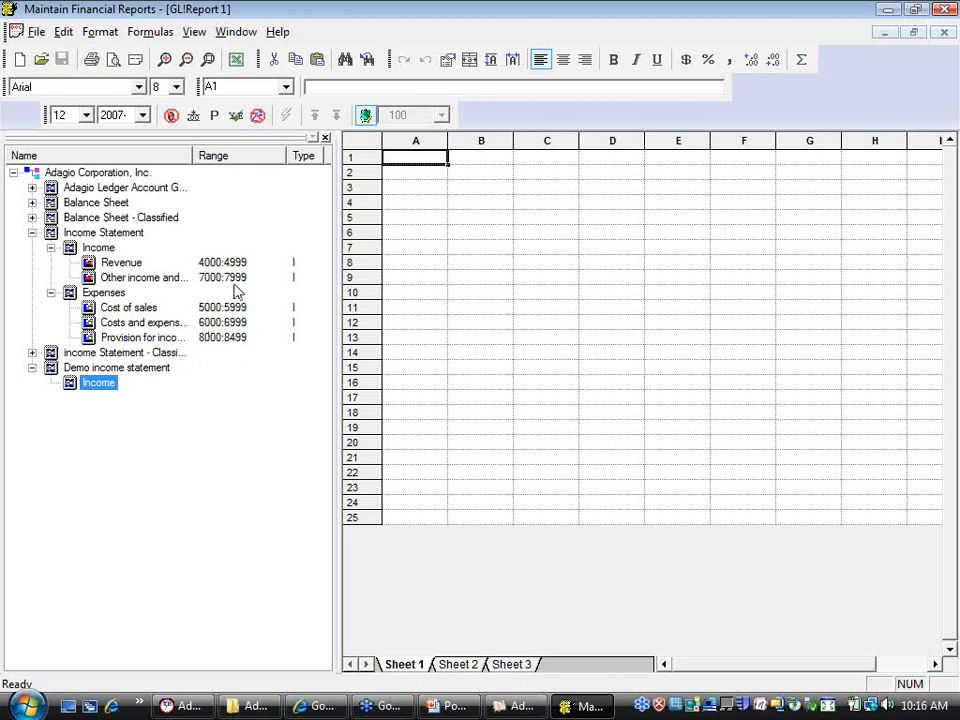
{"action": "right_click", "coordinate": [108, 390]}
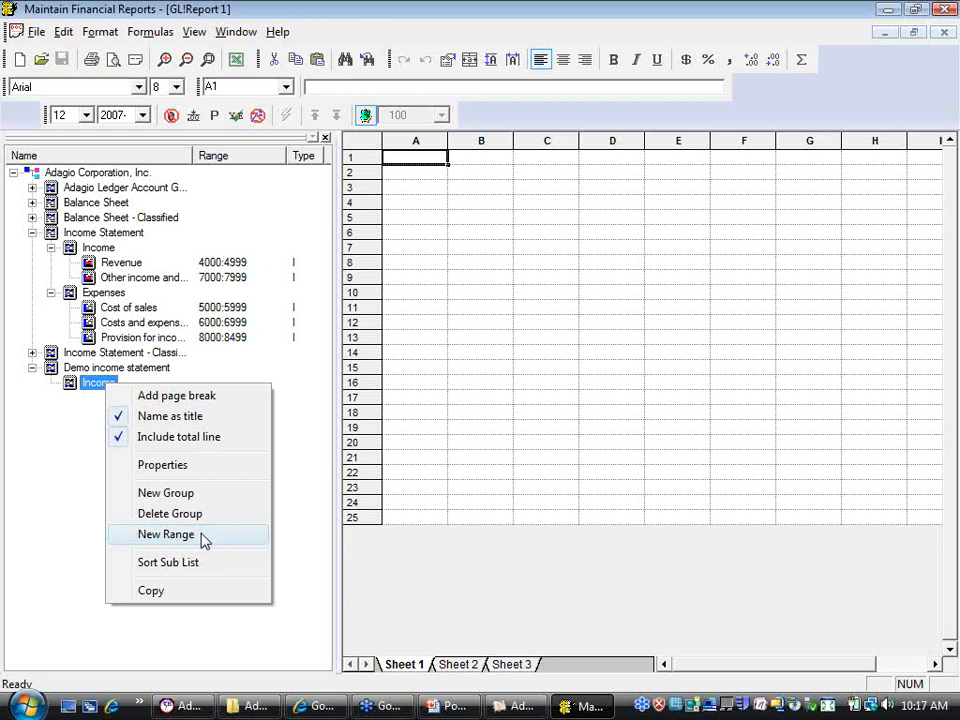
{"action": "left_click", "coordinate": [166, 534]}
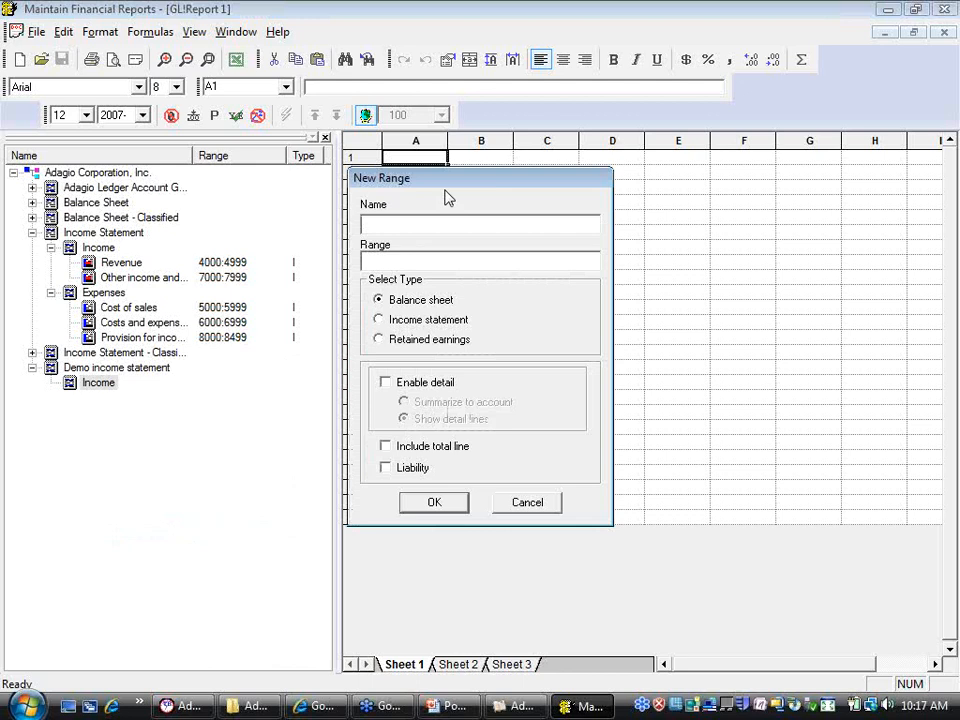
{"action": "type", "text": "Revenue"}
{"action": "left_click", "coordinate": [422, 260]}
{"action": "type", "text": "4000:4999"}
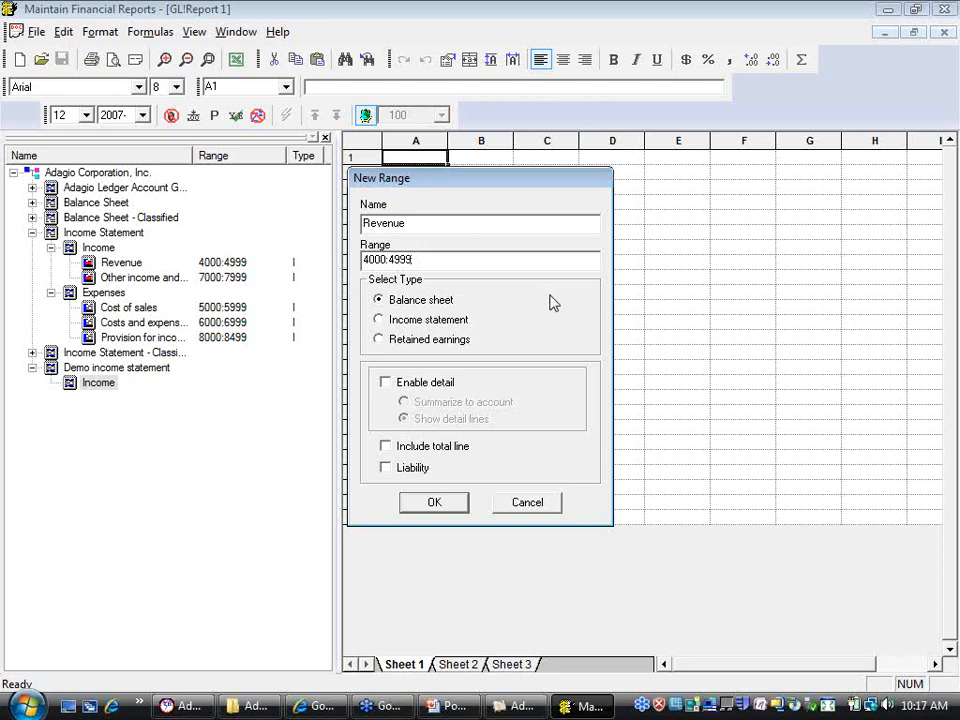
Try a compound account range of 4000:4499, 4600, 4700:4799, 4960 for Revenue, and restore it to 4000:4999
{"action": "key", "text": "BackSpace"}
{"action": "key", "text": "BackSpace"}
{"action": "key", "text": "BackSpace"}
{"action": "type", "text": "499,4600,4700,4799,45"}
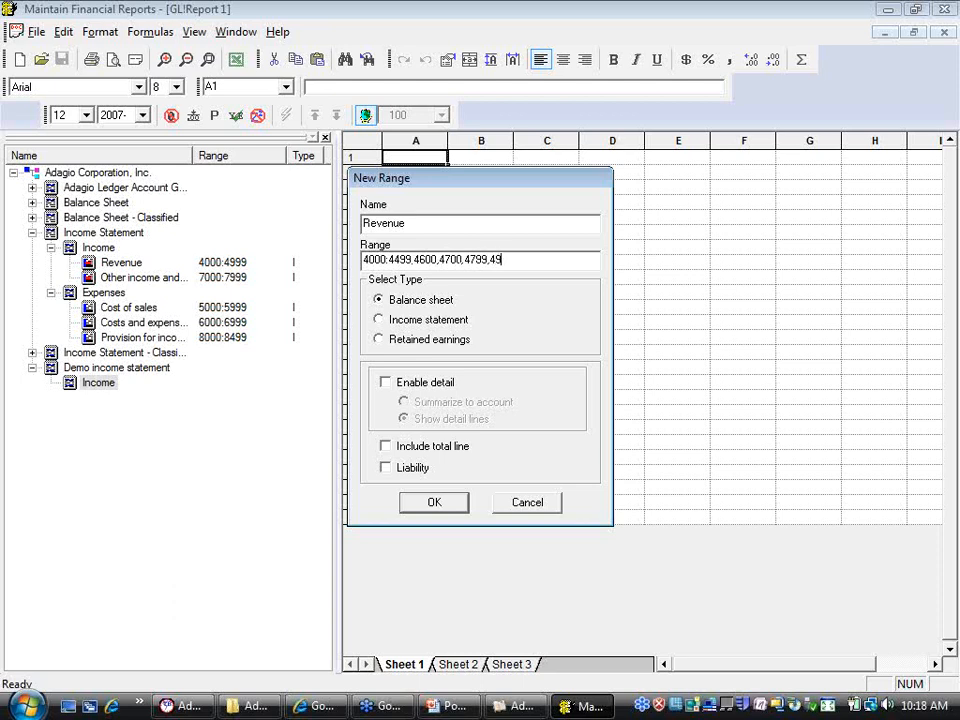
{"action": "key", "text": "BackSpace"}
{"action": "type", "text": "960"}
{"action": "left_click", "coordinate": [443, 261]}
{"action": "left_click", "coordinate": [497, 264]}
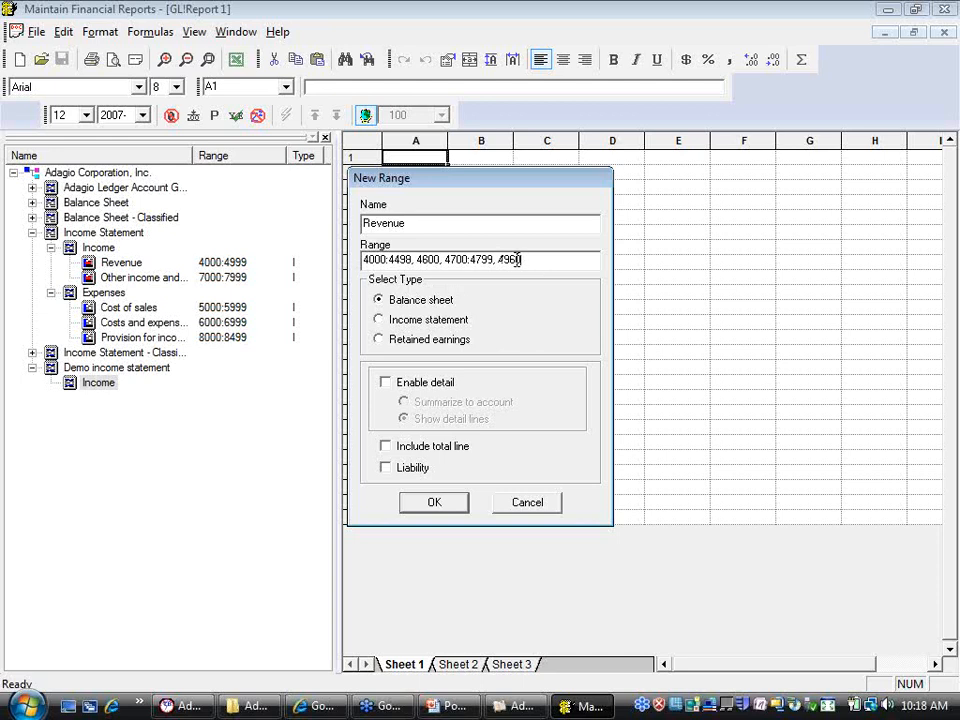
{"action": "left_click_drag", "start_coordinate": [517, 259], "coordinate": [396, 277]}
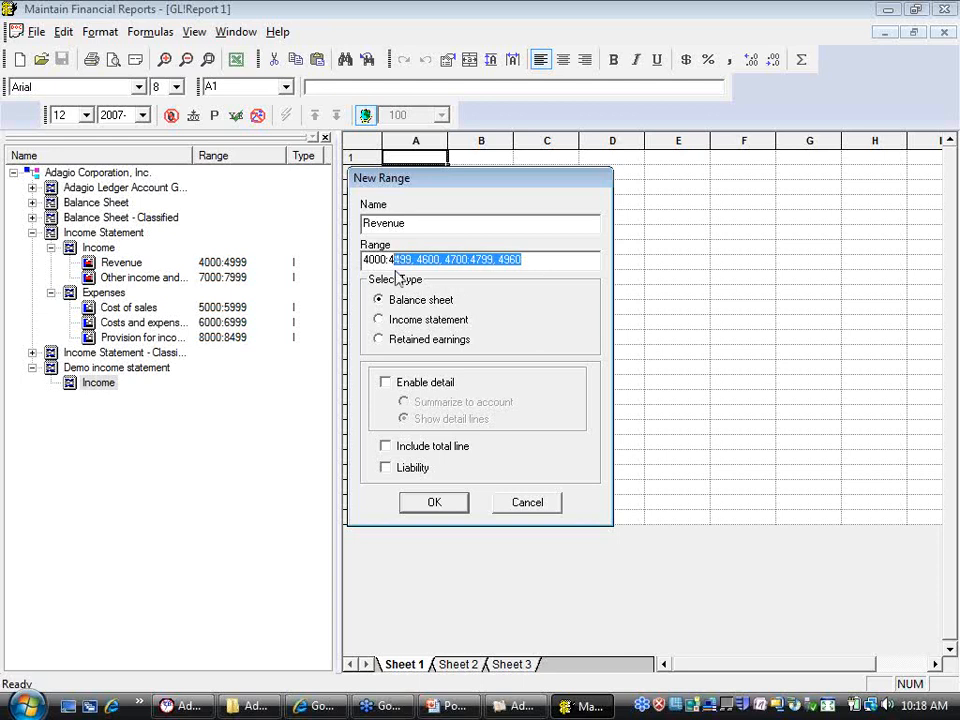
{"action": "type", "text": "999"}
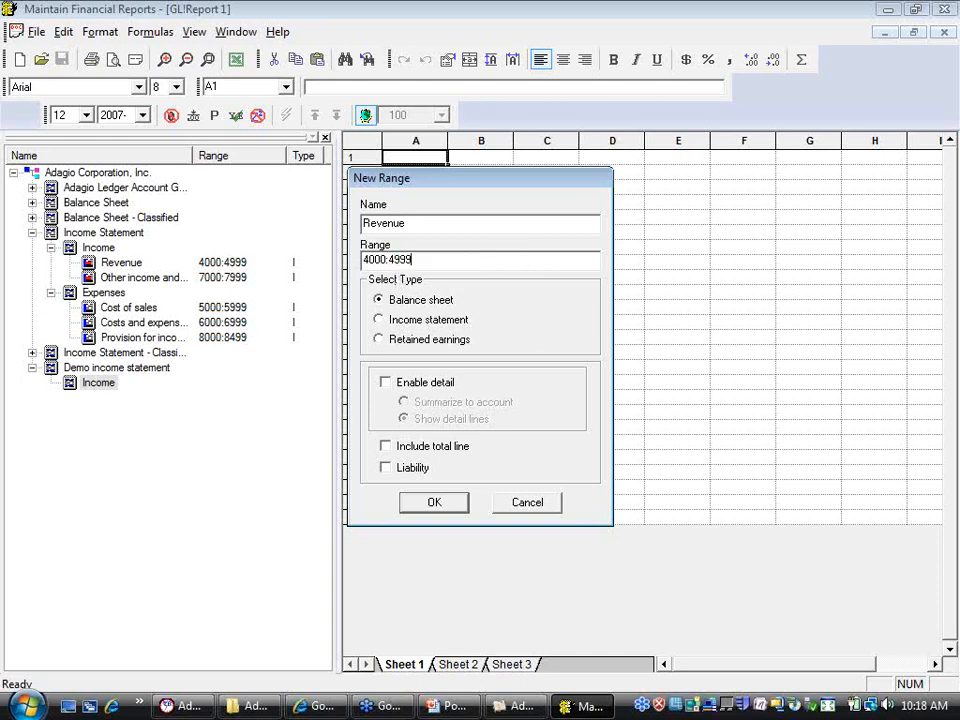
Set the Revenue range's type to Income statement, briefly comparing its options with the Balance sheet type
{"action": "left_click", "coordinate": [435, 324]}
{"action": "left_click", "coordinate": [380, 302]}
{"action": "left_click", "coordinate": [379, 320]}
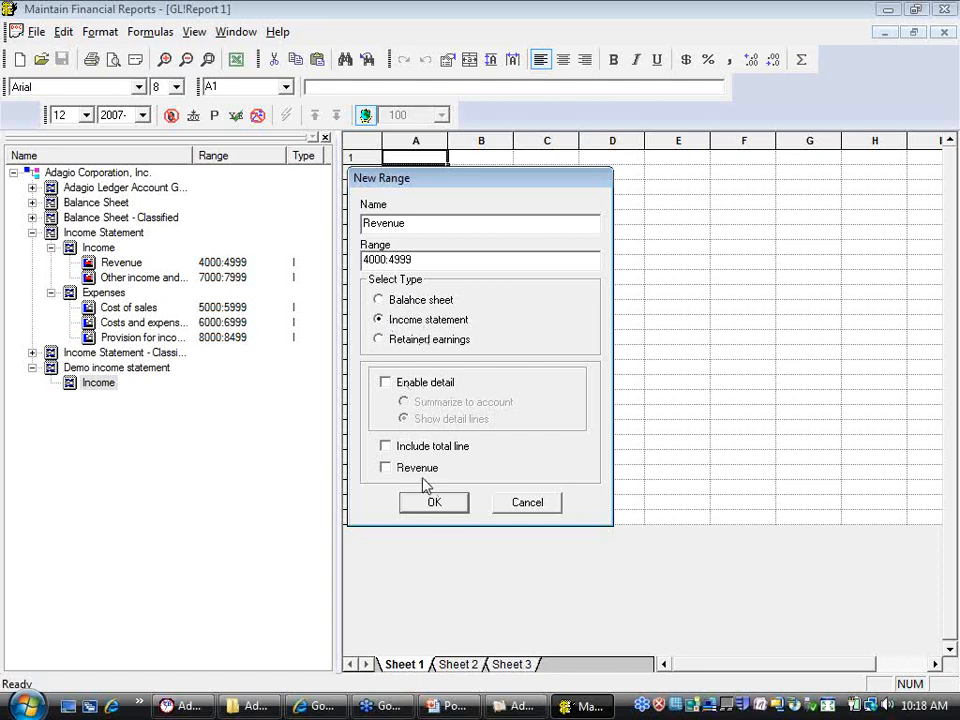
{"action": "left_click", "coordinate": [380, 300]}
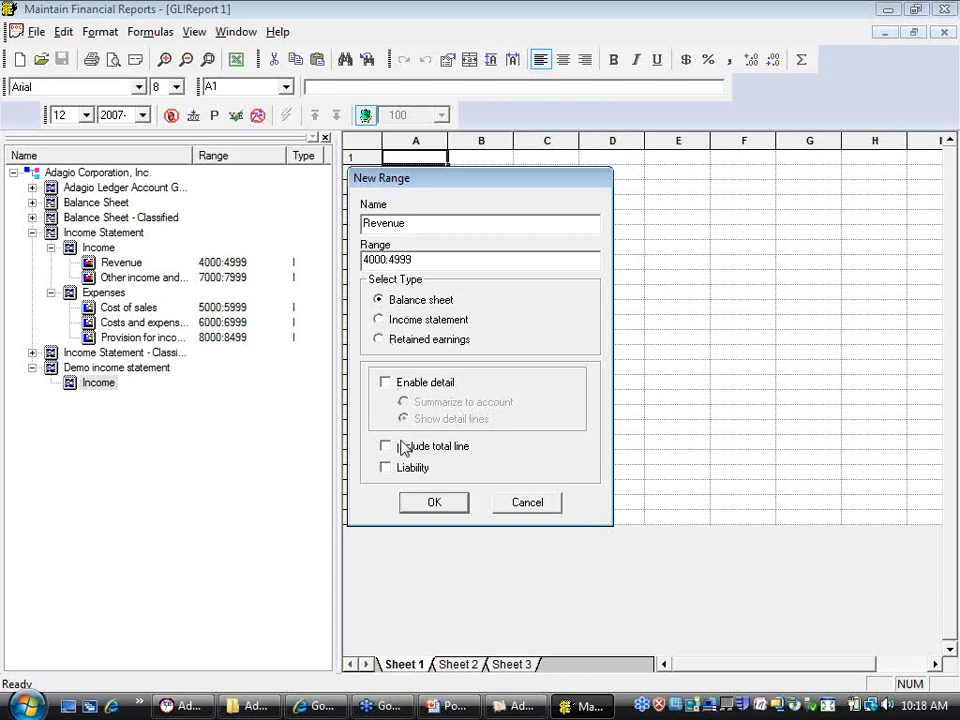
{"action": "left_click", "coordinate": [378, 320]}
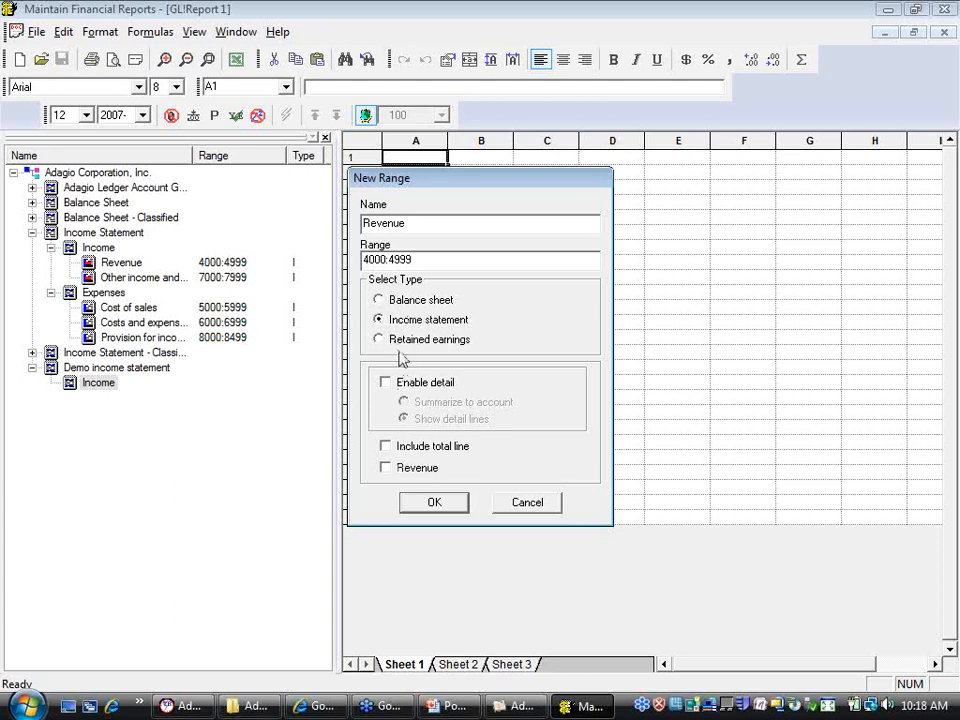
Flag the range as revenue with a total line and detail summarized to account, create it, and check its option settings
{"action": "left_click", "coordinate": [388, 471]}
{"action": "left_click", "coordinate": [386, 446]}
{"action": "left_click", "coordinate": [385, 383]}
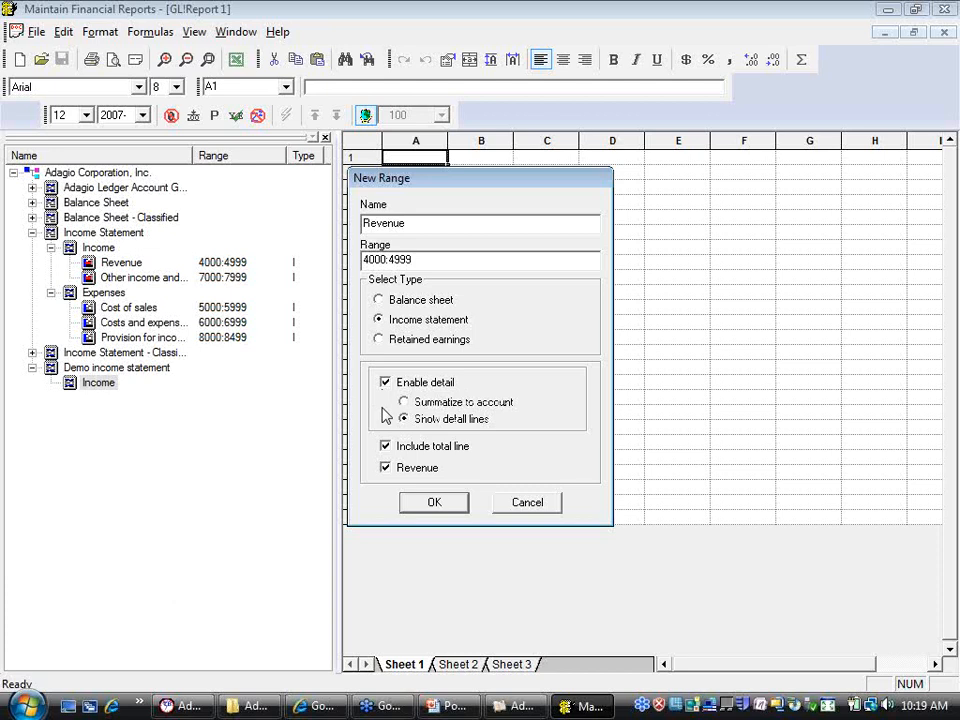
{"action": "left_click", "coordinate": [424, 401]}
{"action": "left_click", "coordinate": [440, 403]}
{"action": "left_click", "coordinate": [434, 503]}
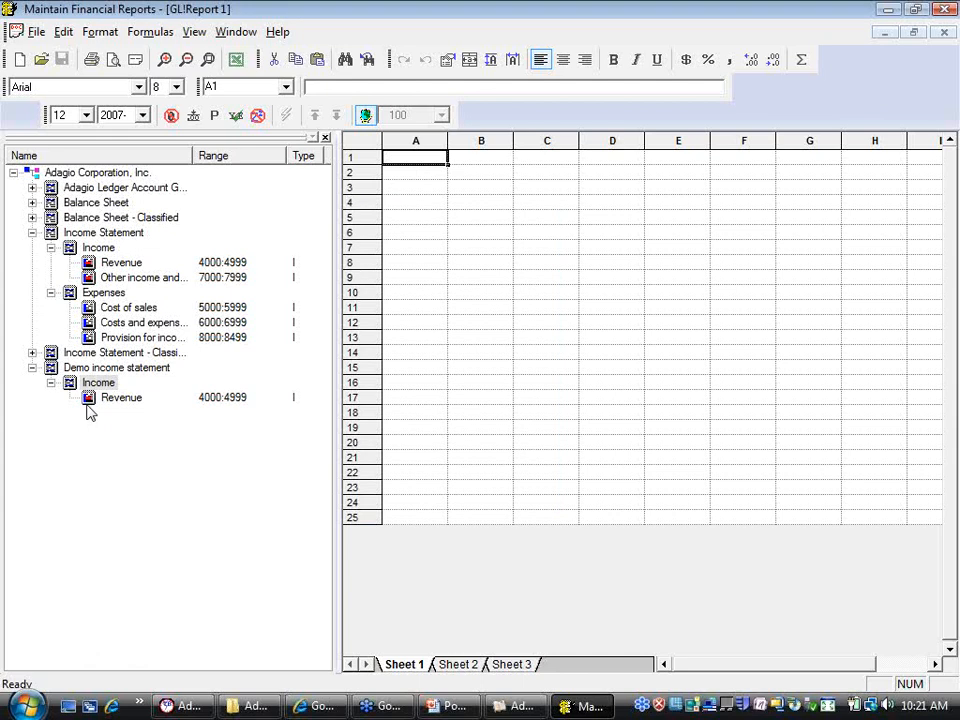
{"action": "right_click", "coordinate": [111, 399]}
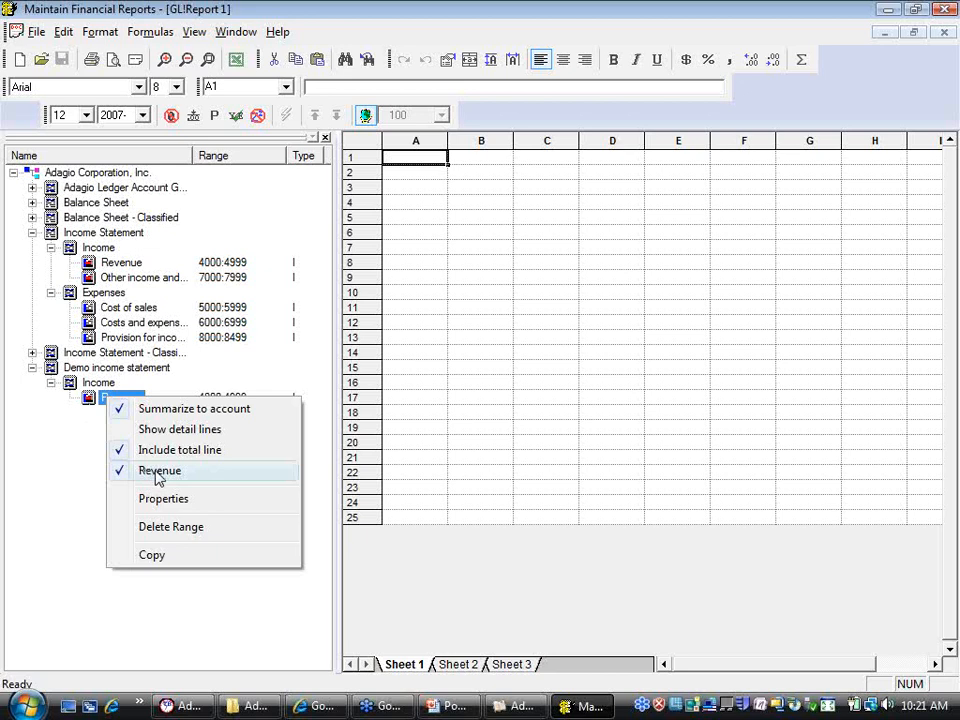
{"action": "left_click", "coordinate": [86, 432]}
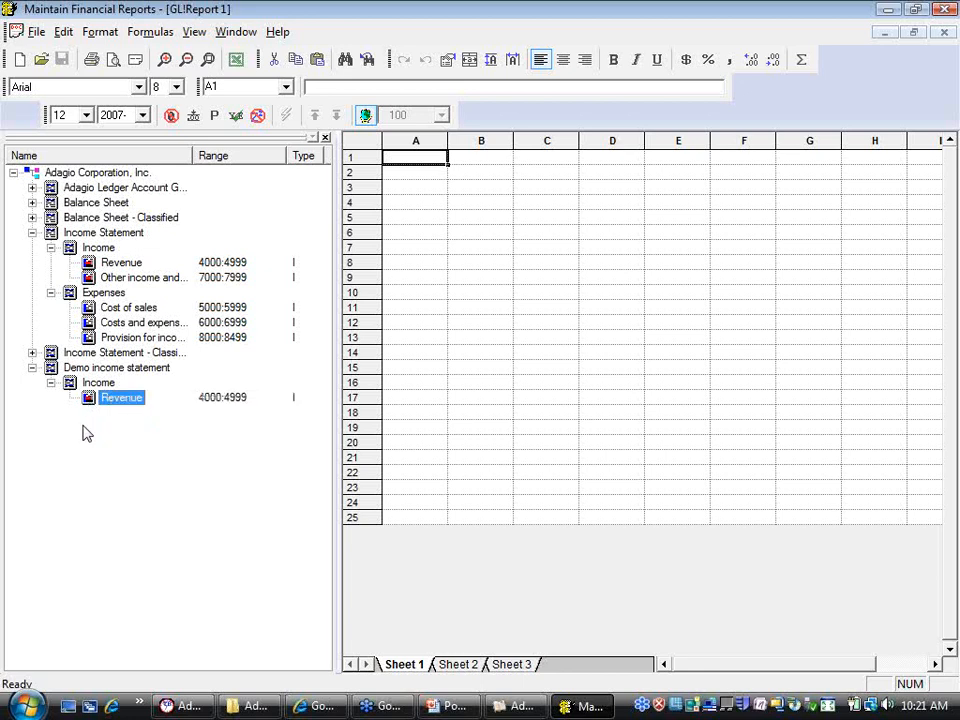
Add an "Other income" range under the demo Income subgroup with blank accounts, keeping the income statement type, summarized detail, total line and revenue options
{"action": "left_click", "coordinate": [98, 384]}
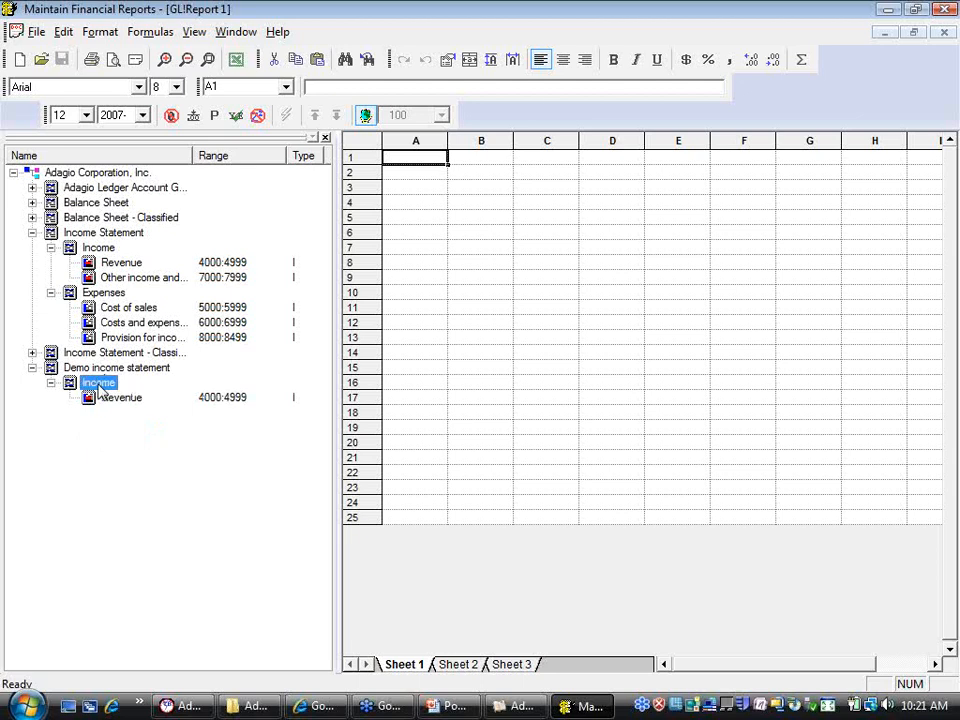
{"action": "right_click", "coordinate": [99, 386]}
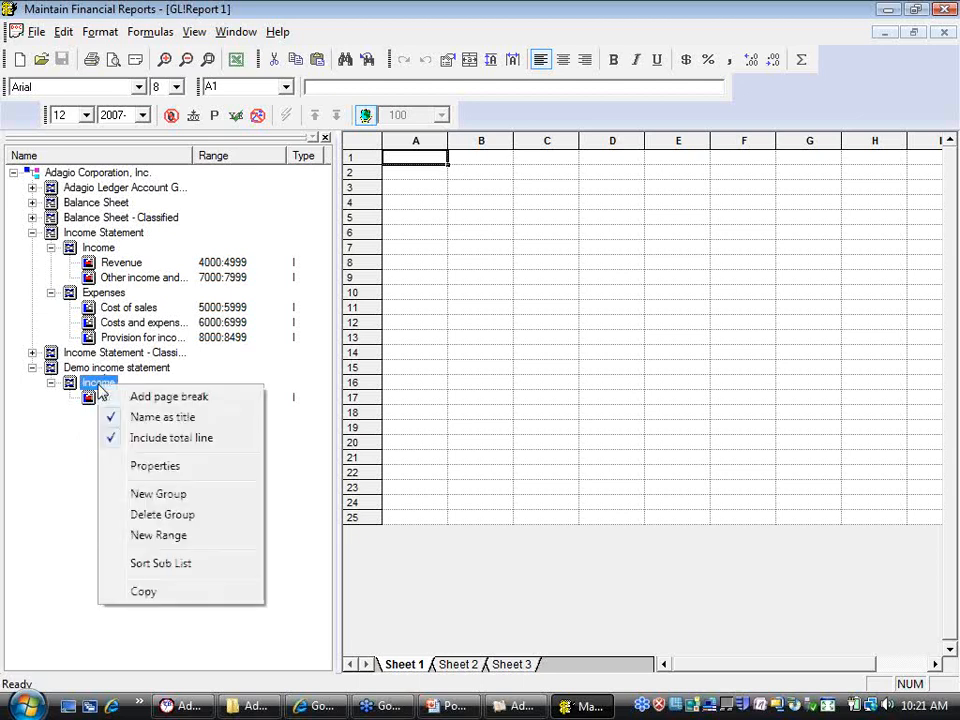
{"action": "left_click", "coordinate": [185, 538]}
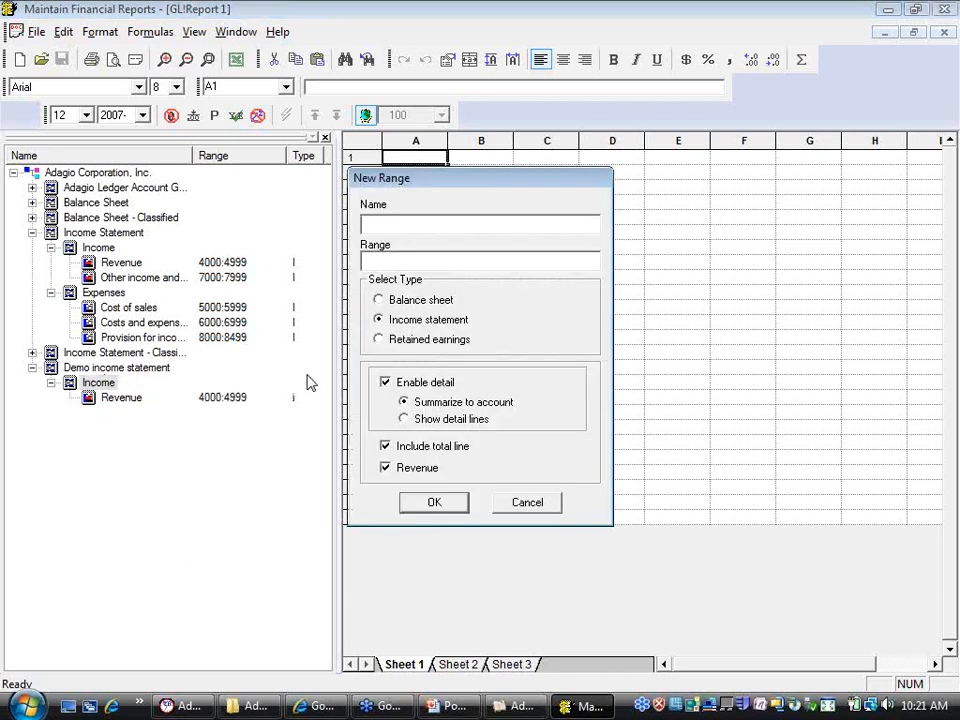
{"action": "type", "text": "Other income"}
{"action": "left_click", "coordinate": [391, 260]}
{"action": "type", "text": "700"}
{"action": "key", "text": "BackSpace"}
{"action": "key", "text": "BackSpace"}
{"action": "key", "text": "BackSpace"}
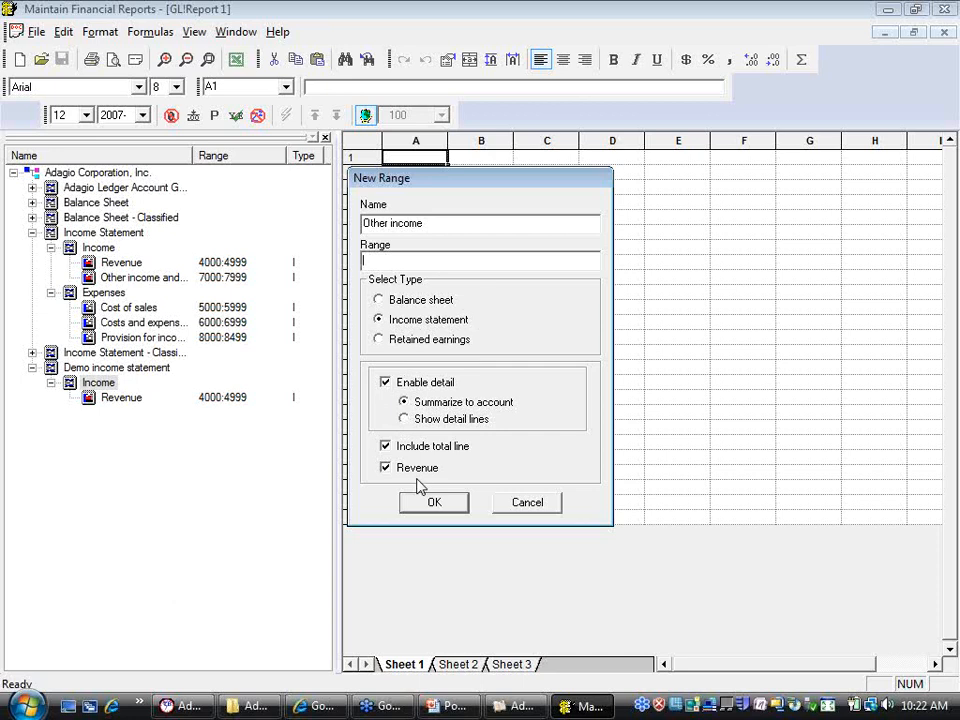
{"action": "left_click", "coordinate": [432, 507]}
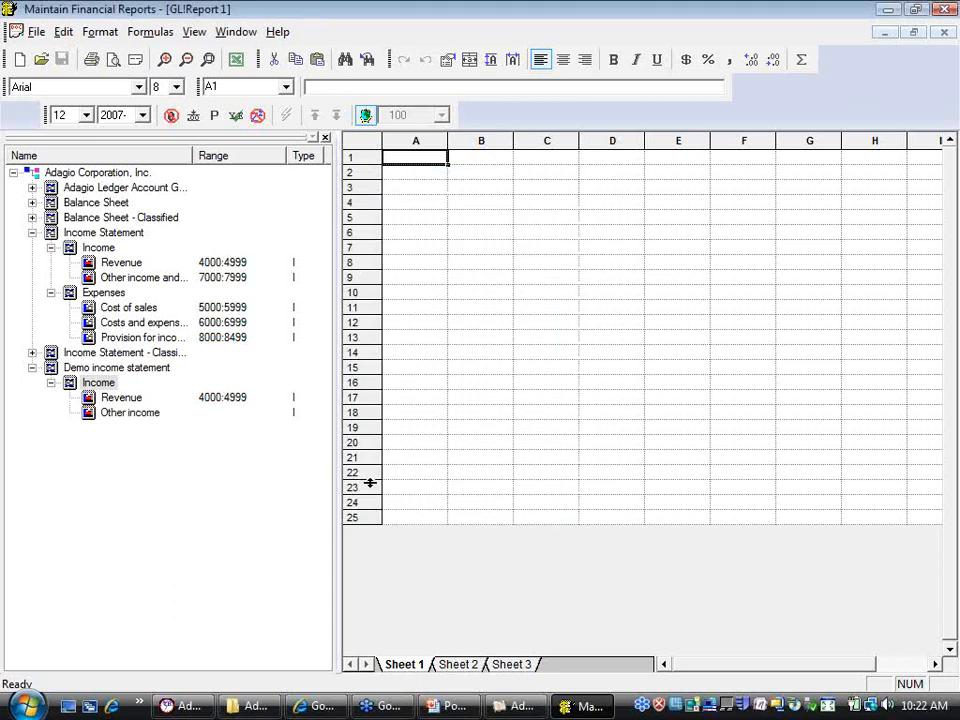
Examine the balance sheet and income accounts in the chart of accounts, and close it
{"action": "left_click", "coordinate": [194, 32]}
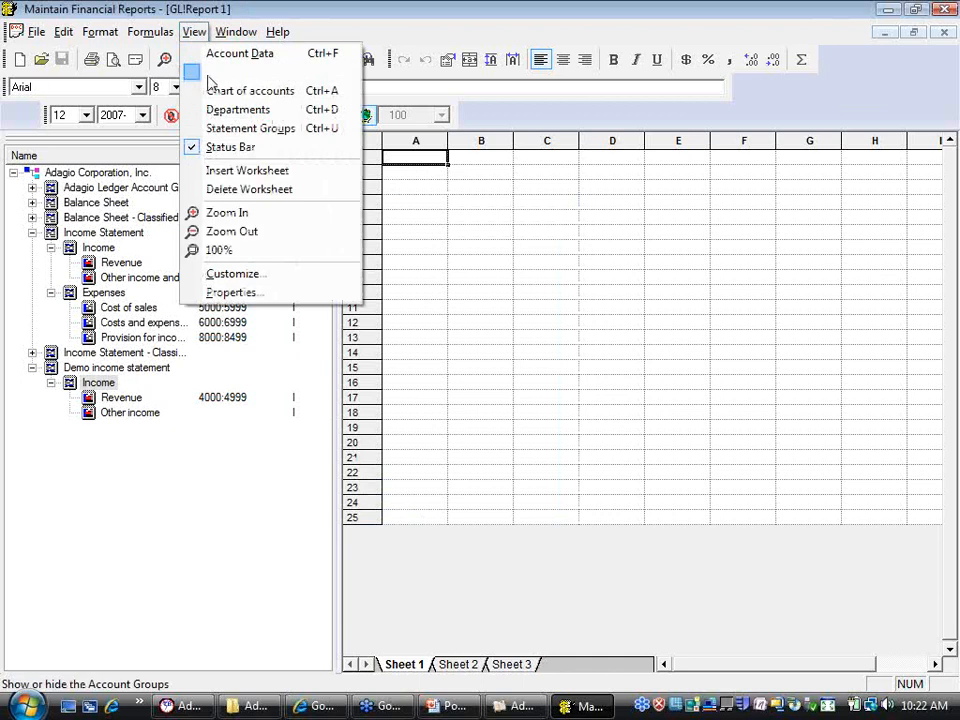
{"action": "left_click", "coordinate": [211, 89]}
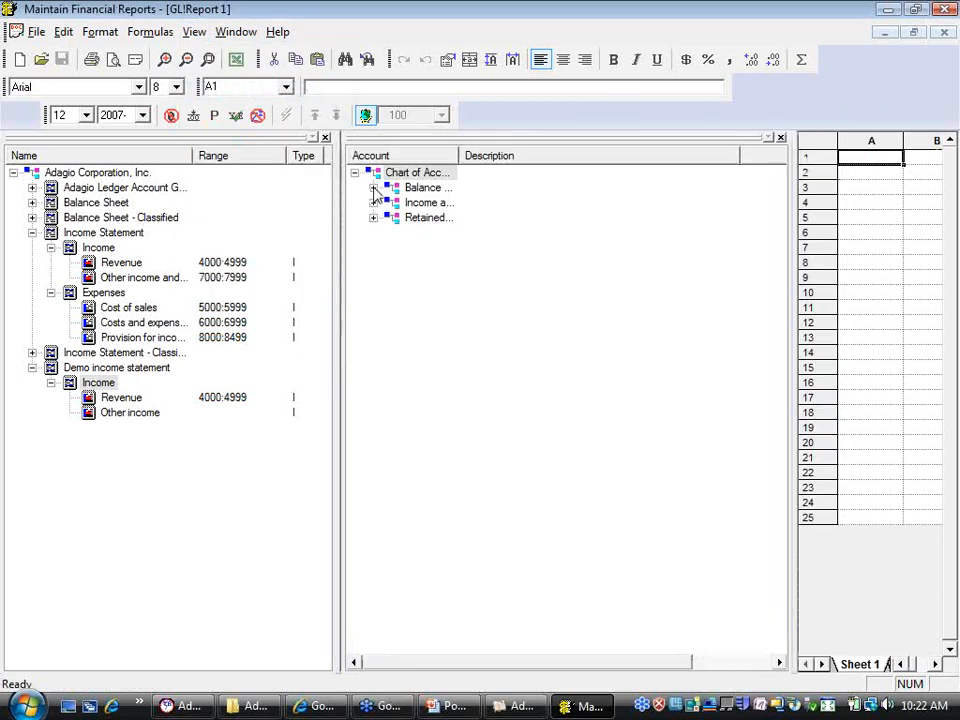
{"action": "left_click", "coordinate": [373, 186]}
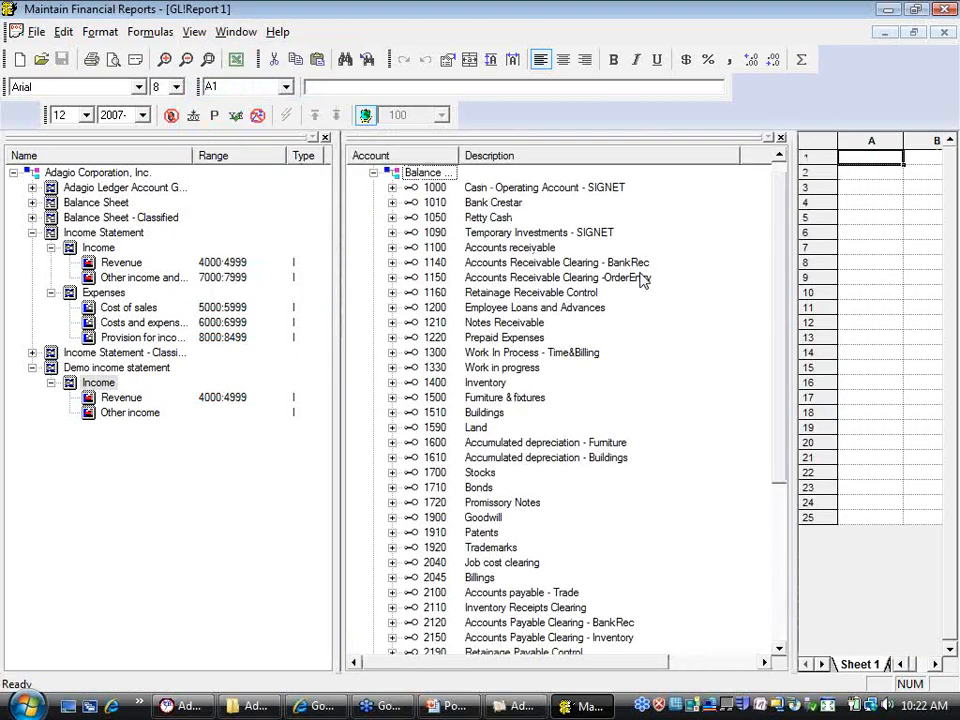
{"action": "left_click", "coordinate": [373, 172]}
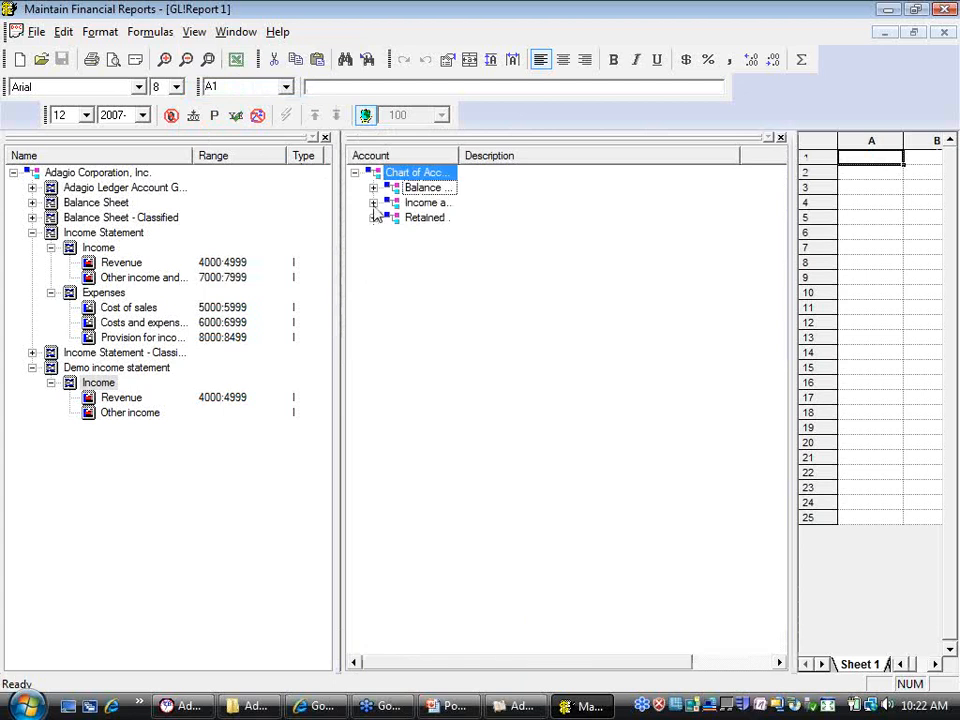
{"action": "left_click", "coordinate": [374, 201]}
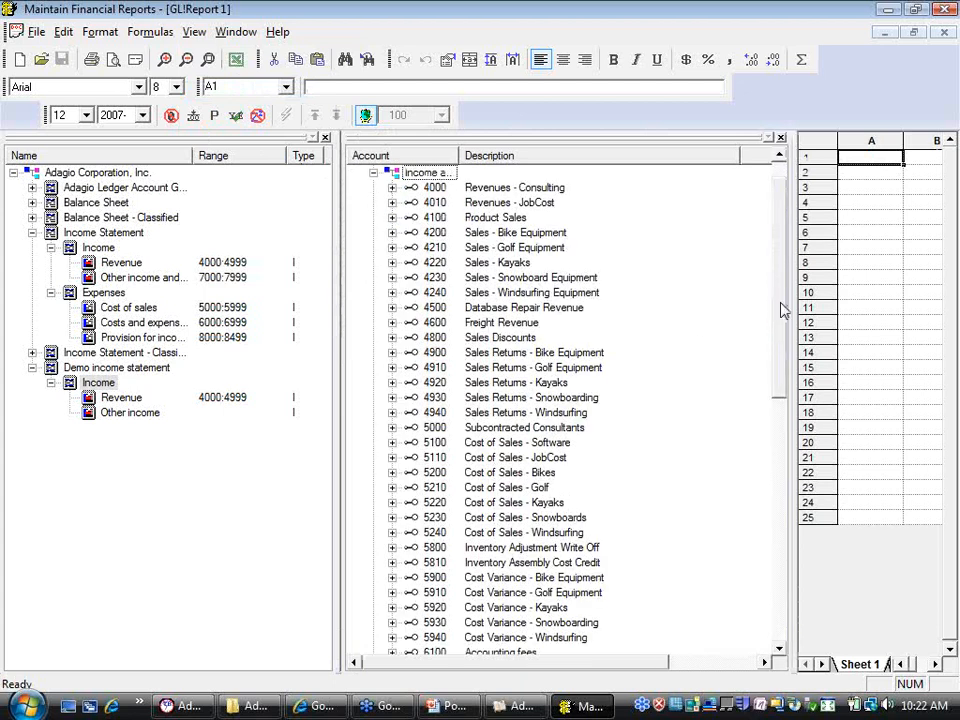
{"action": "left_click_drag", "start_coordinate": [781, 306], "coordinate": [767, 594]}
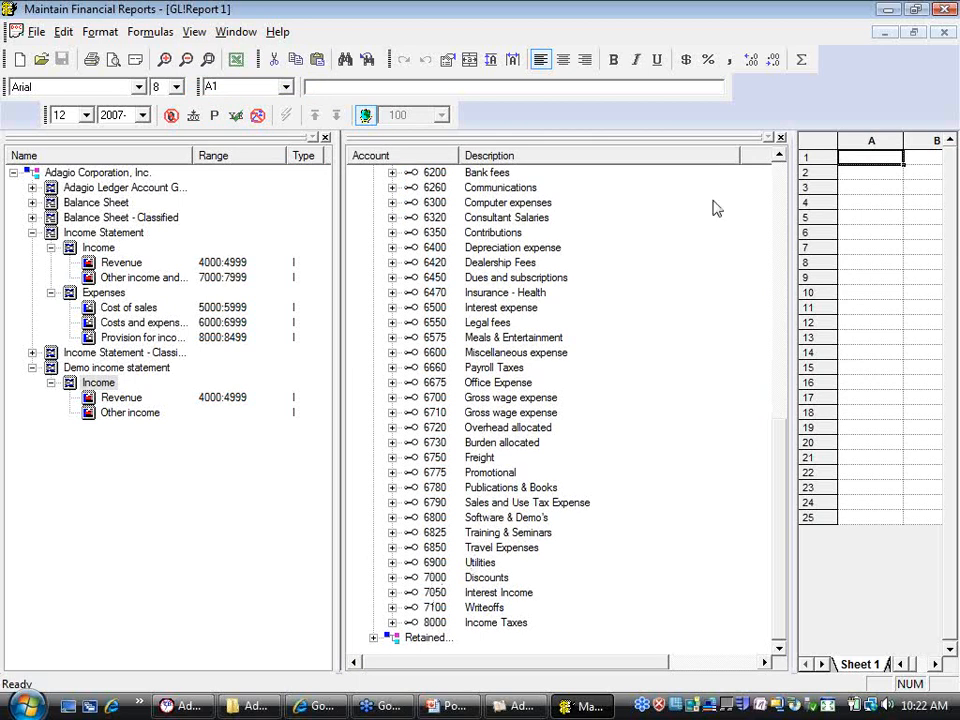
{"action": "left_click", "coordinate": [781, 139]}
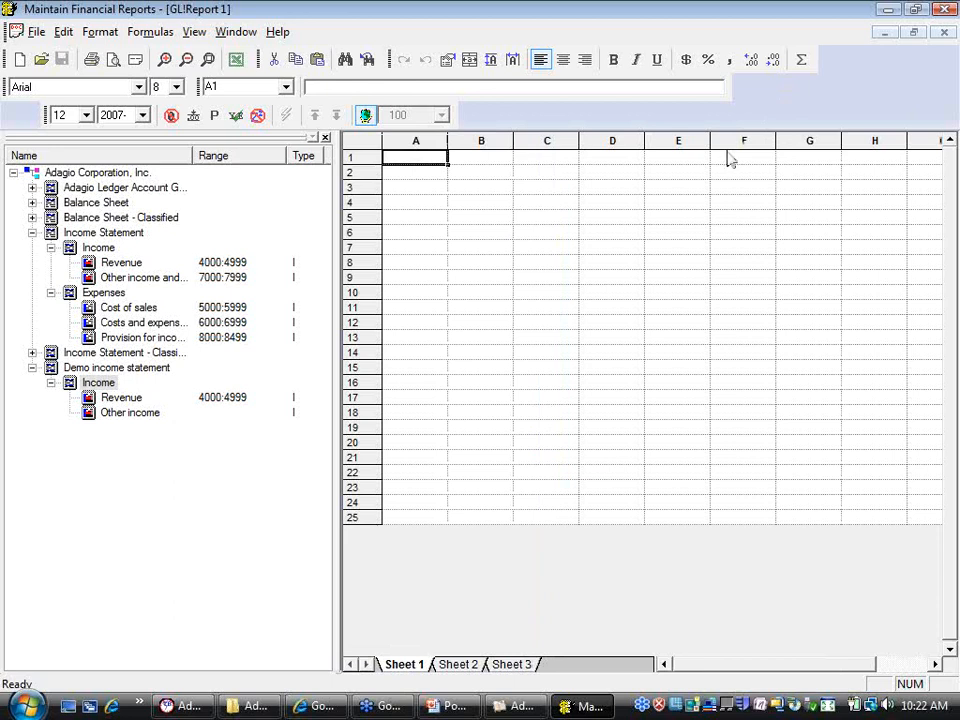
Set the account range of Other income in the demo group to 7000:7999
{"action": "left_click", "coordinate": [112, 414]}
{"action": "right_click", "coordinate": [111, 418]}
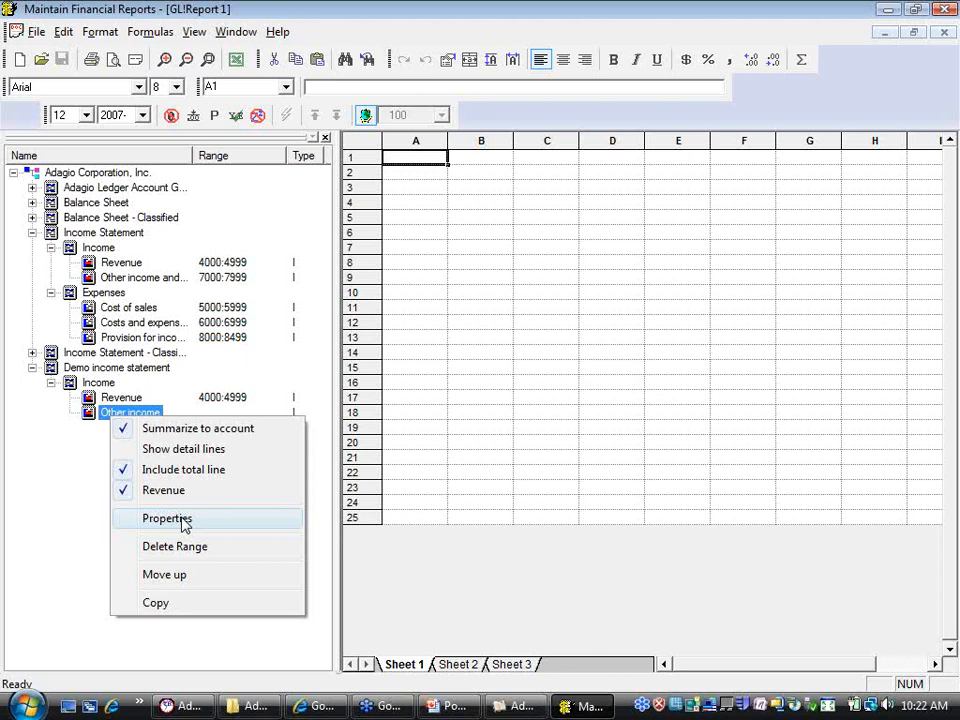
{"action": "left_click", "coordinate": [170, 518]}
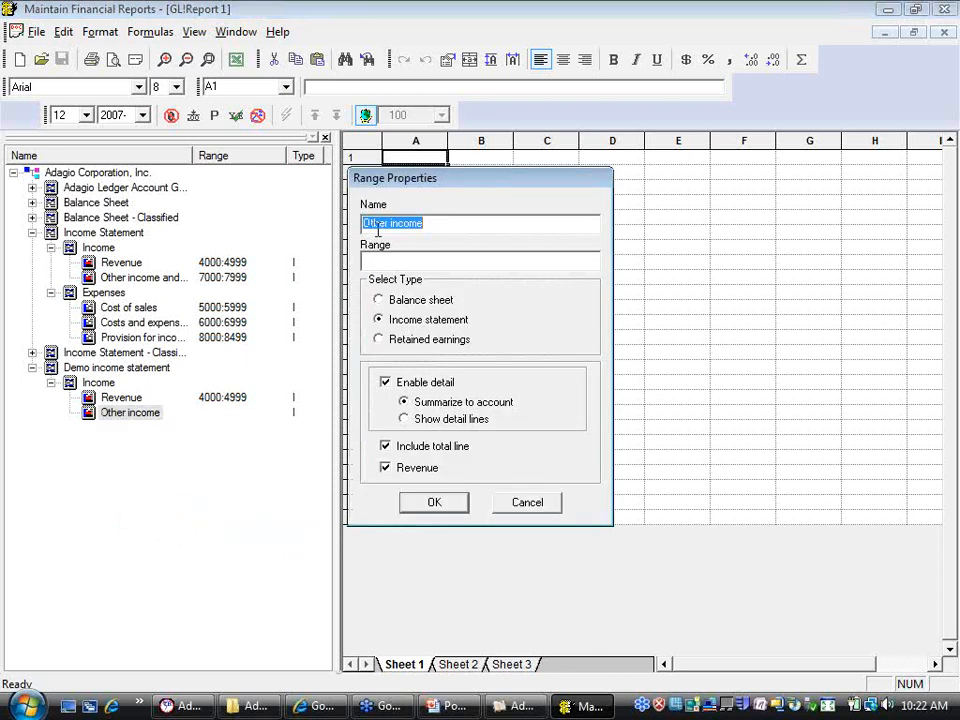
{"action": "left_click", "coordinate": [405, 259]}
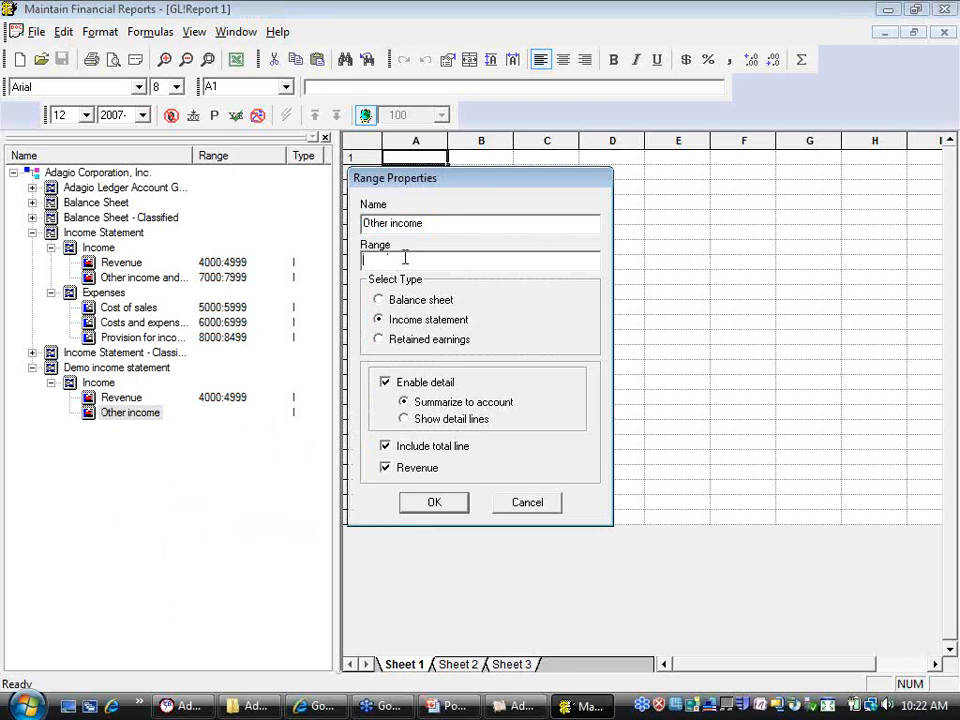
{"action": "type", "text": "7000:7999"}
{"action": "key", "text": "Return"}
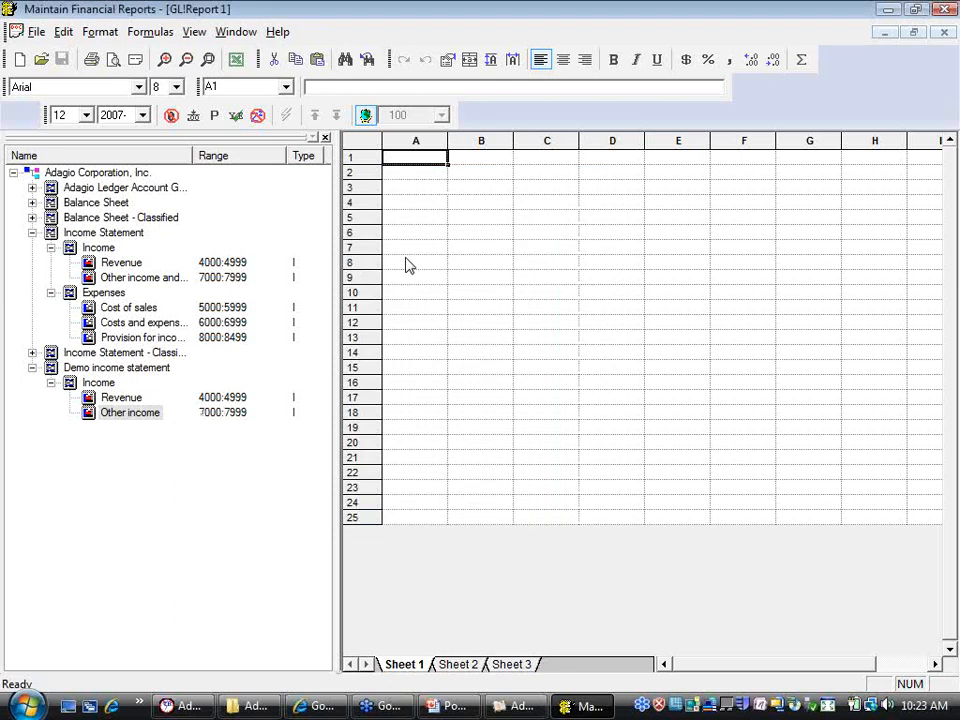
Clear the account range of Other income in the demo group
{"action": "right_click", "coordinate": [138, 418]}
{"action": "left_click", "coordinate": [193, 513]}
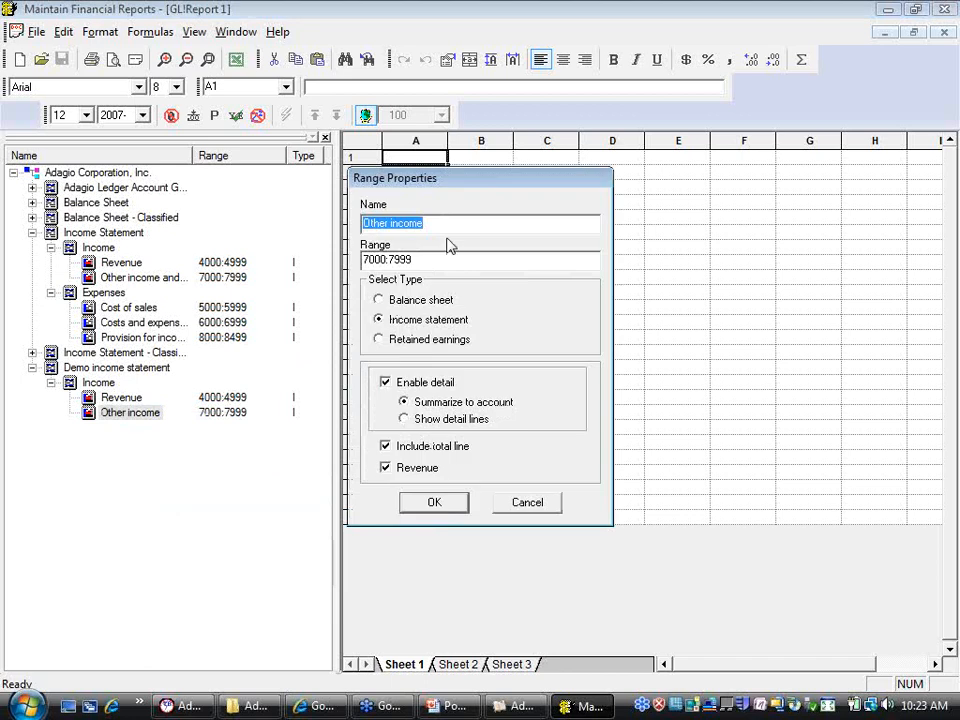
{"action": "key", "text": "Tab"}
{"action": "key", "text": "Delete"}
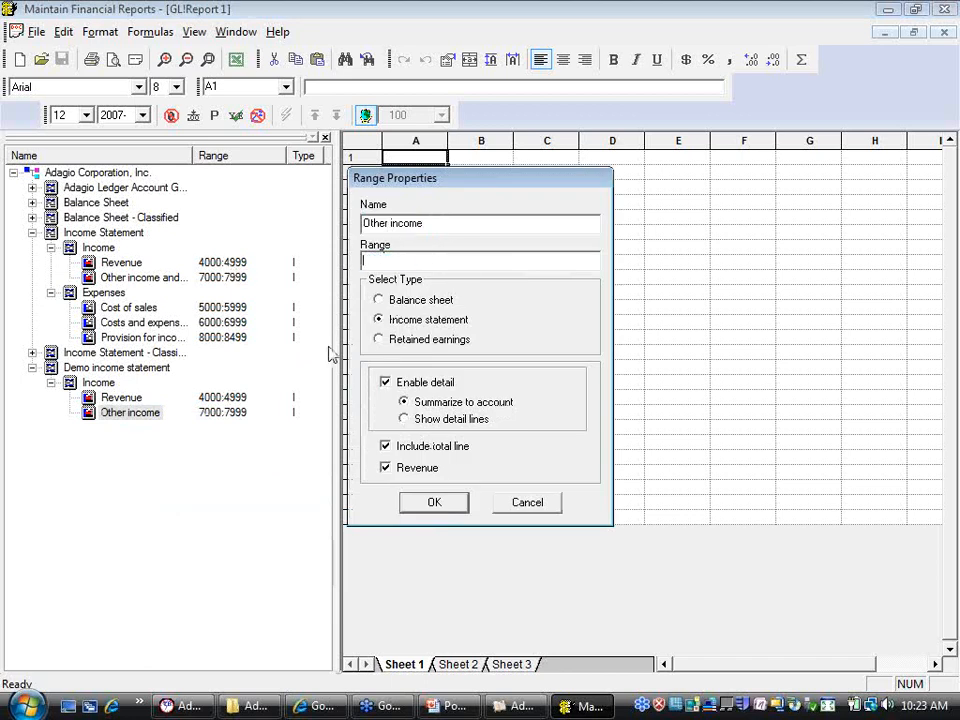
{"action": "left_click", "coordinate": [436, 503]}
Show the chart of accounts and try selecting accounts as a contiguous block, 7000 through 7100, and as separate entries such as 6675 and 6750
{"action": "left_click", "coordinate": [193, 32]}
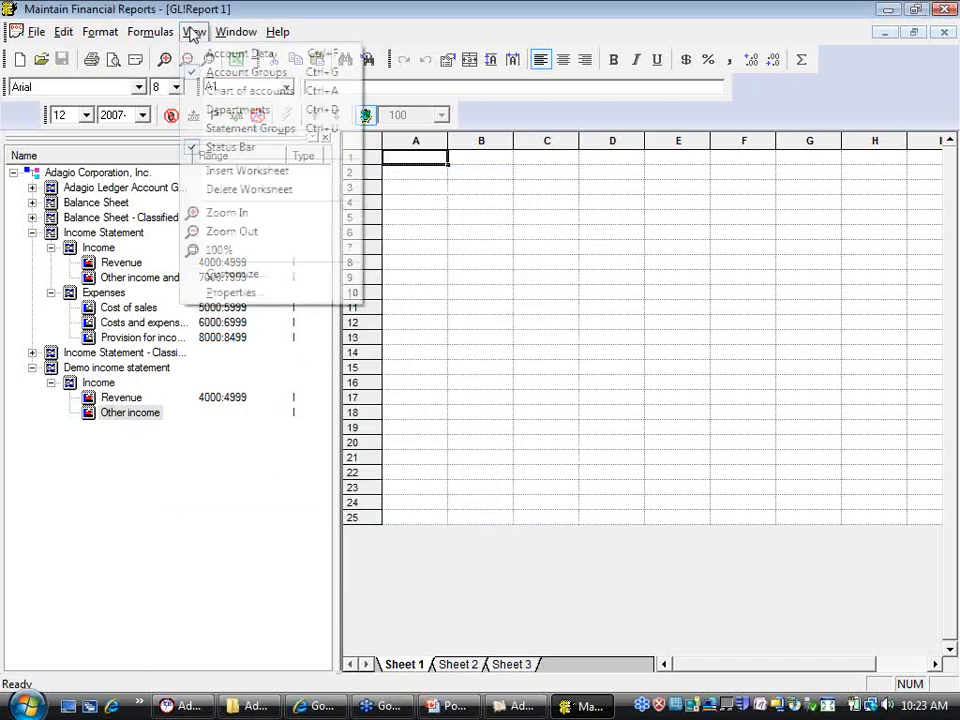
{"action": "left_click", "coordinate": [251, 91]}
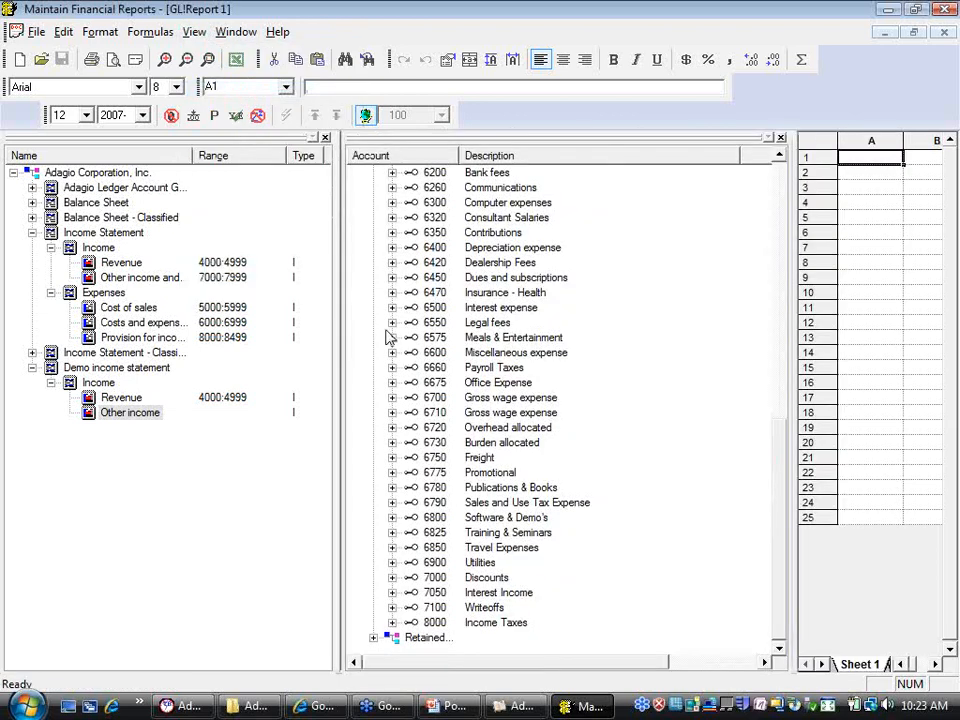
{"action": "left_click", "coordinate": [435, 578]}
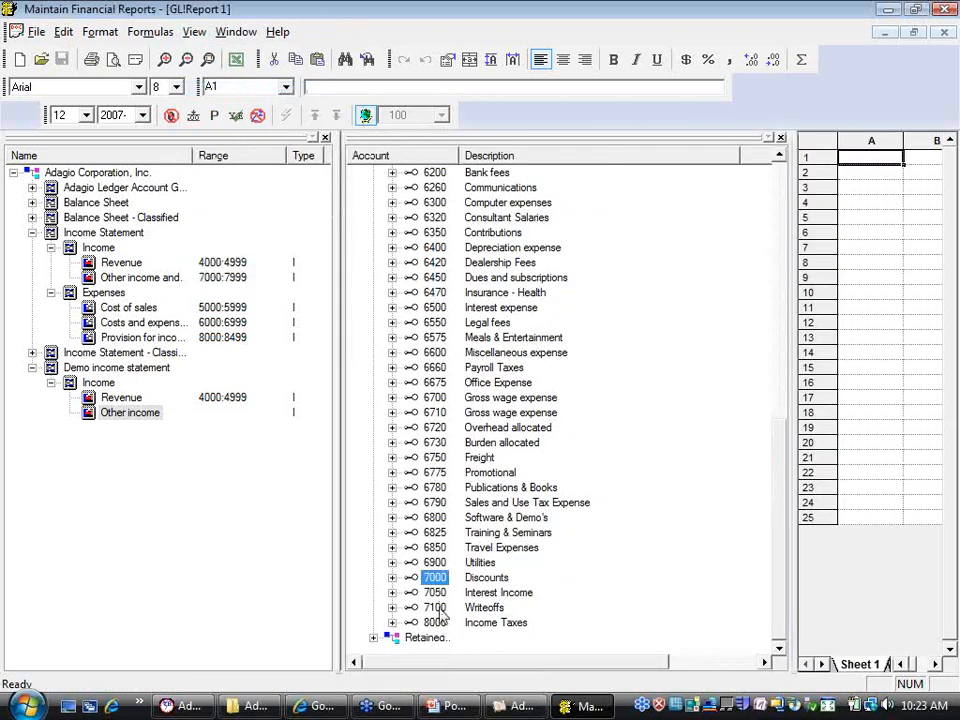
{"action": "left_click", "coordinate": [437, 608], "text": "shift"}
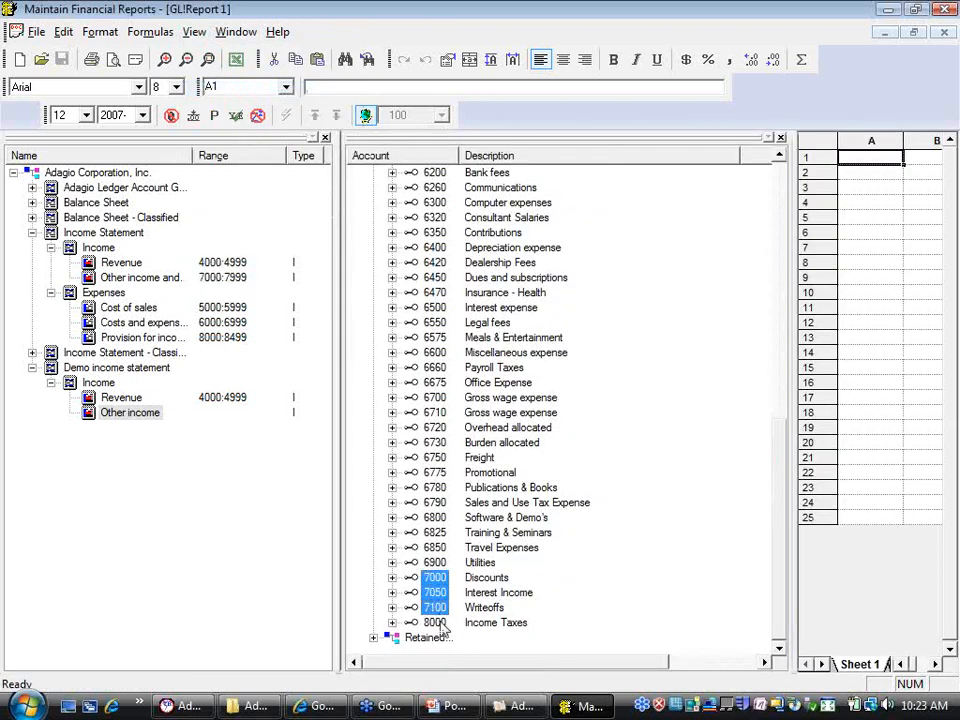
{"action": "left_click", "coordinate": [433, 520]}
{"action": "left_click", "coordinate": [437, 564], "text": "shift"}
{"action": "left_click", "coordinate": [437, 549]}
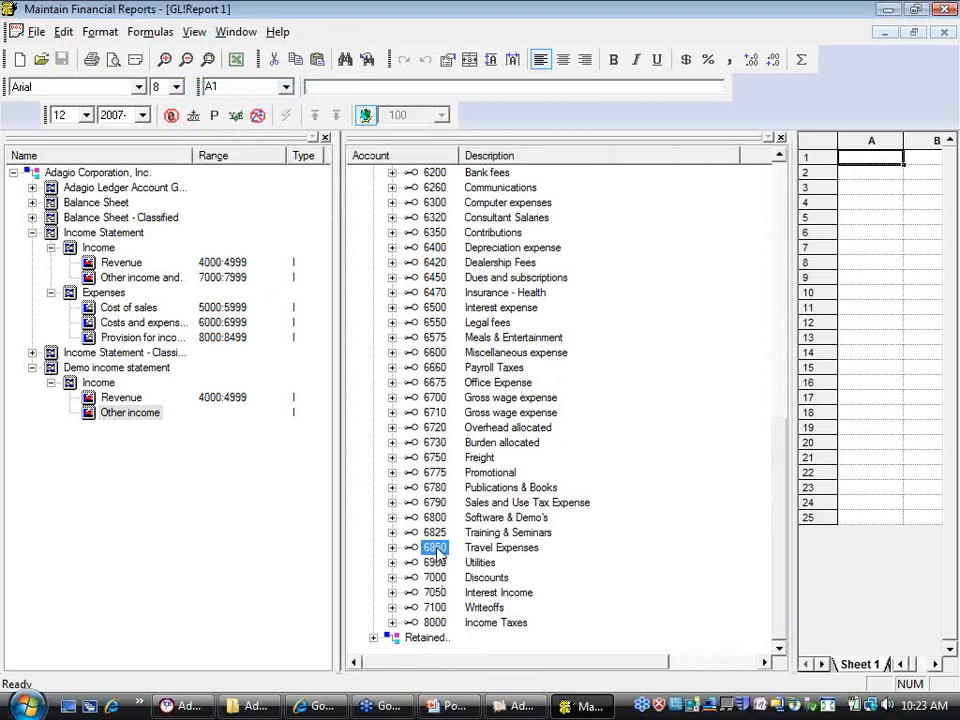
{"action": "left_click", "coordinate": [435, 562], "text": "ctrl"}
{"action": "left_click", "coordinate": [435, 592], "text": "ctrl"}
{"action": "left_click", "coordinate": [435, 457], "text": "ctrl"}
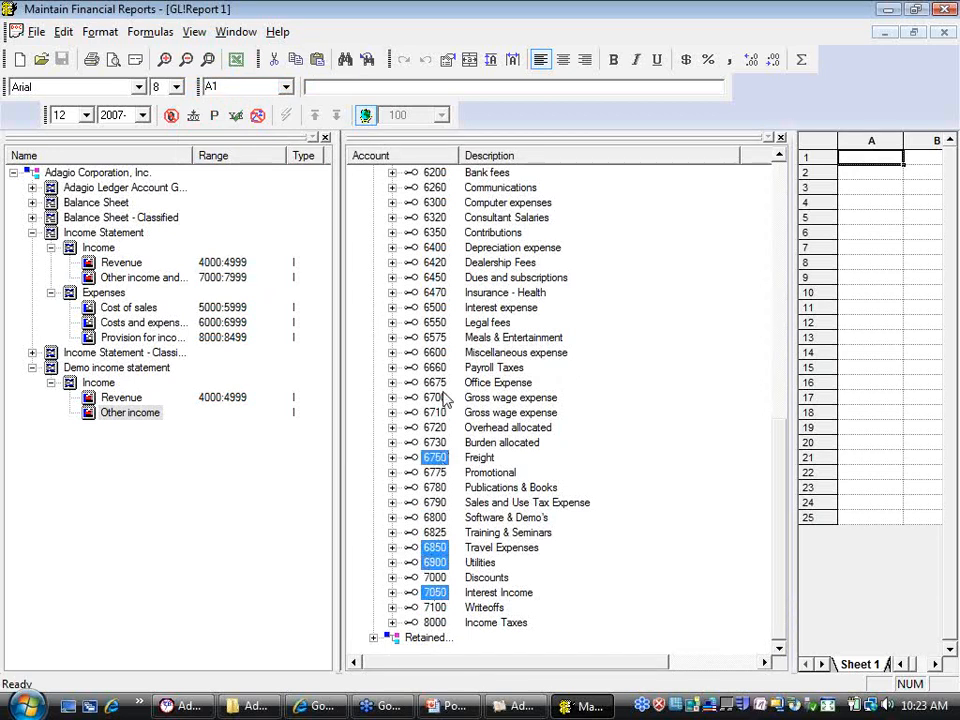
{"action": "left_click", "coordinate": [435, 382], "text": "ctrl"}
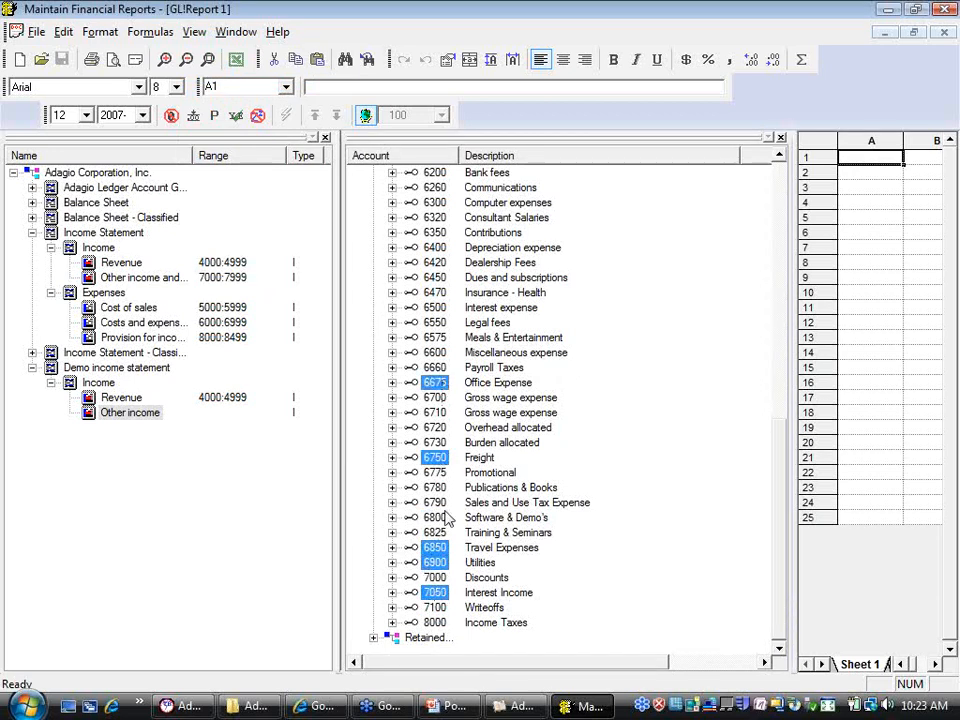
Assign accounts 7000 through 7100 from the chart of accounts to the Other income range in the demo group
{"action": "left_click", "coordinate": [435, 578]}
{"action": "left_click", "coordinate": [440, 608], "text": "shift"}
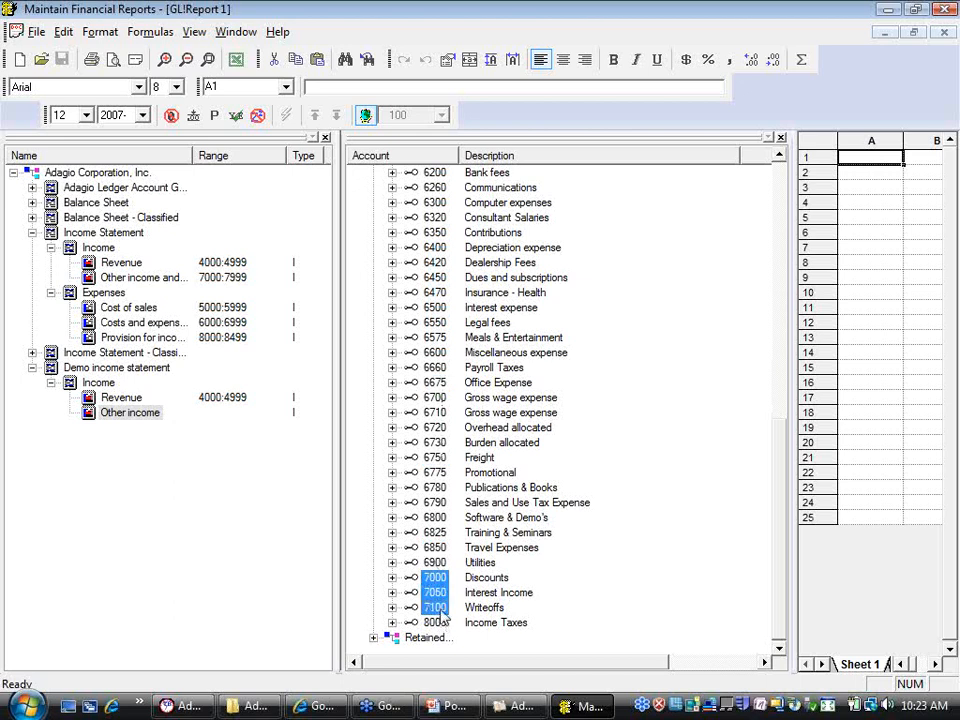
{"action": "left_click_drag", "start_coordinate": [440, 612], "coordinate": [145, 422]}
Select the separate accounts 6790, 6825 and 6710 in the chart of accounts, and close the chart
{"action": "left_click", "coordinate": [435, 502]}
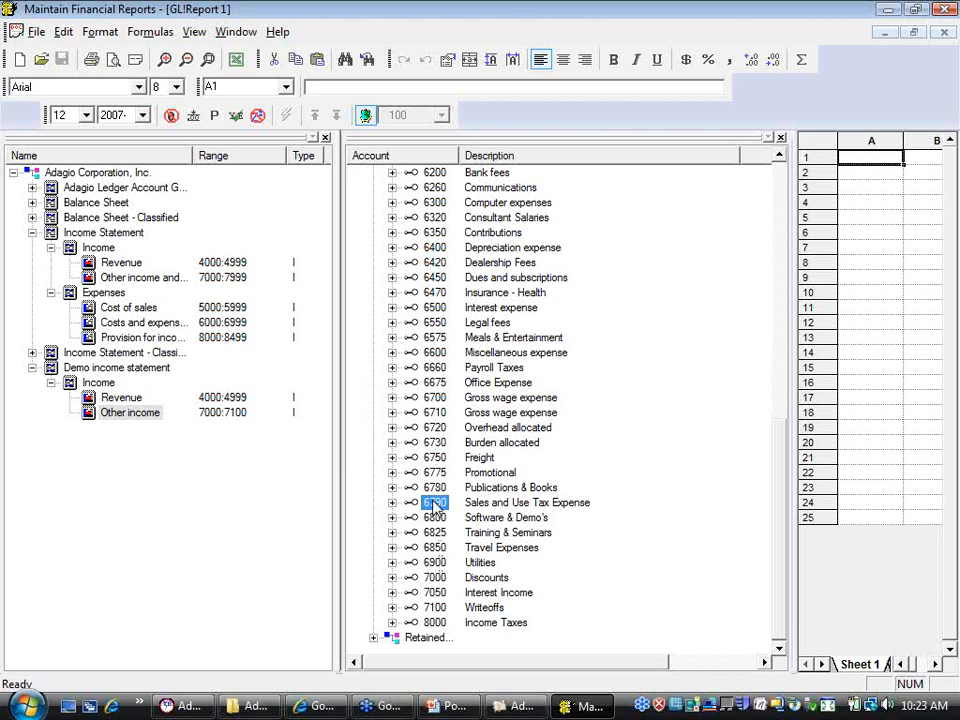
{"action": "left_click", "coordinate": [435, 532], "text": "ctrl"}
{"action": "left_click", "coordinate": [435, 412], "text": "ctrl"}
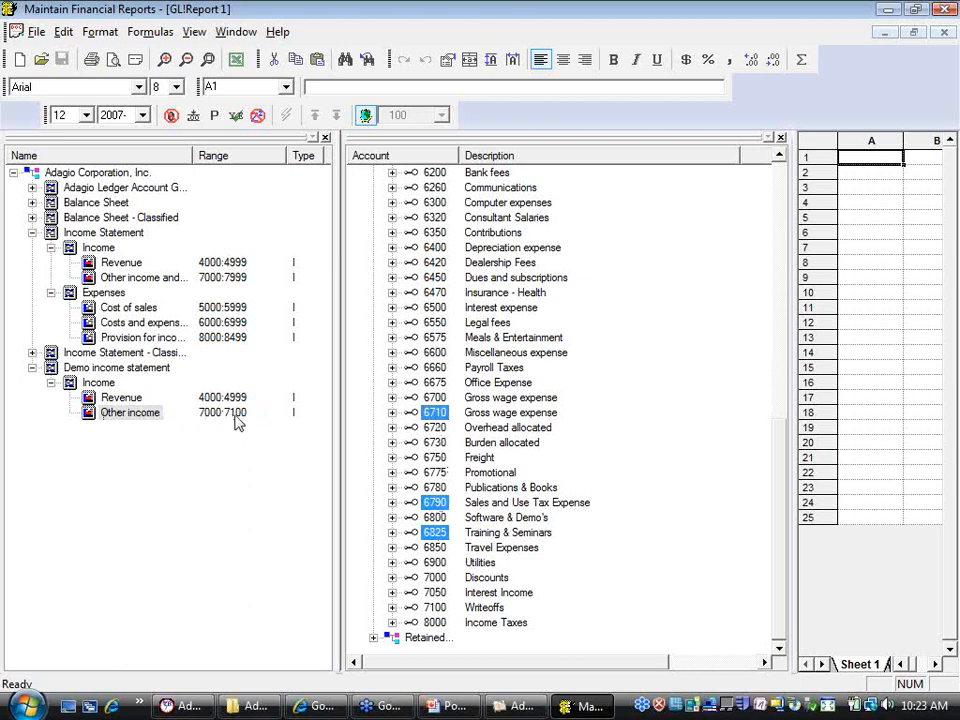
{"action": "left_click", "coordinate": [781, 138]}
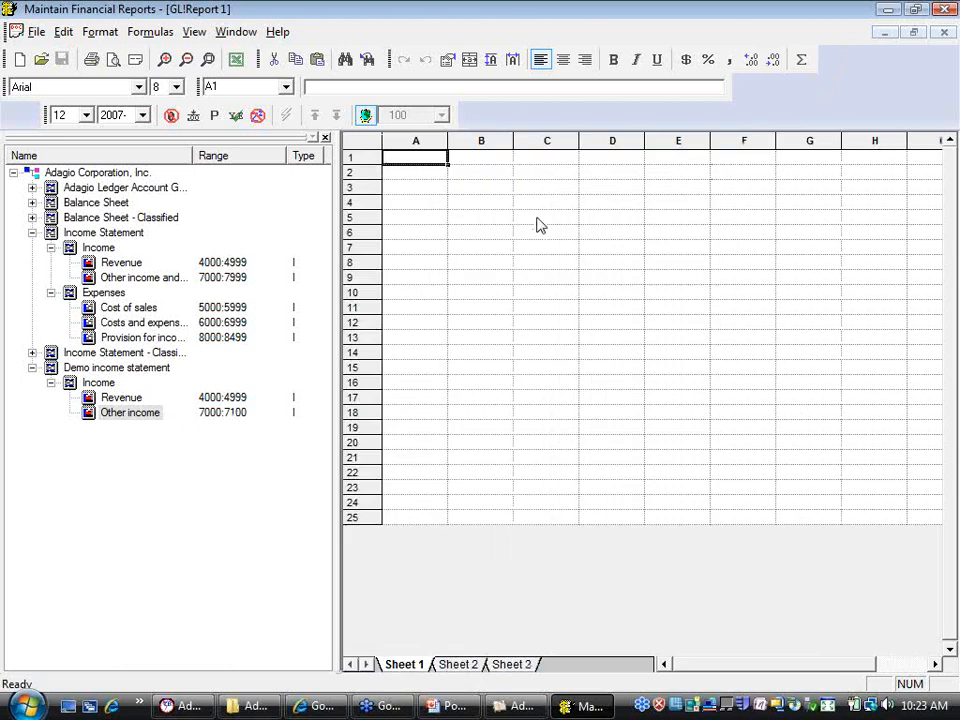
Delete the Other income range from the demo Income subgroup
{"action": "left_click", "coordinate": [140, 418]}
{"action": "right_click", "coordinate": [140, 418]}
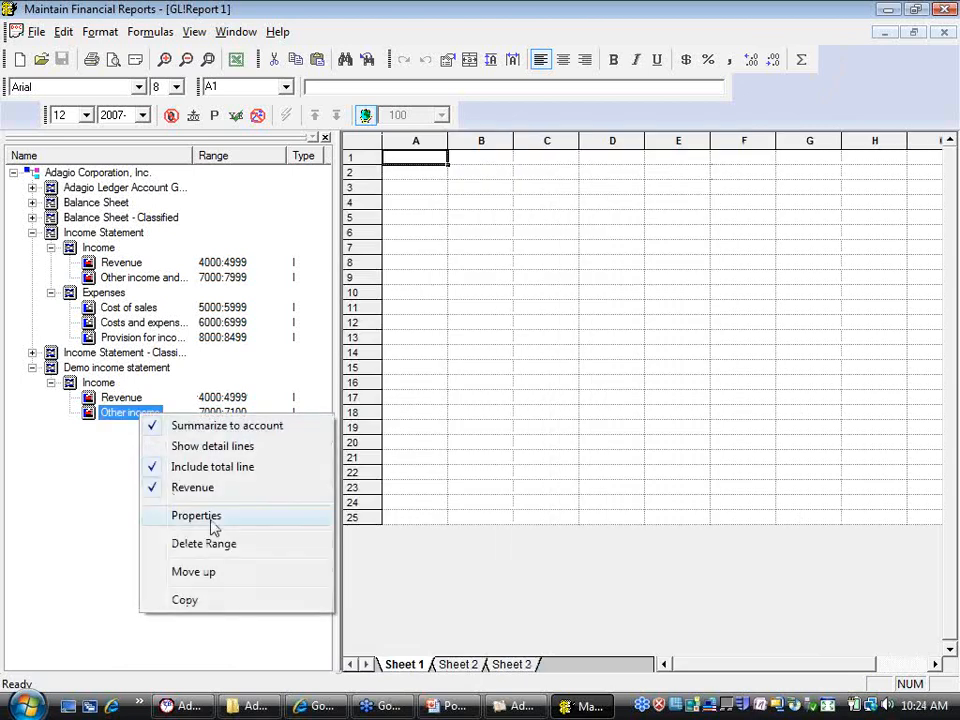
{"action": "left_click", "coordinate": [255, 546]}
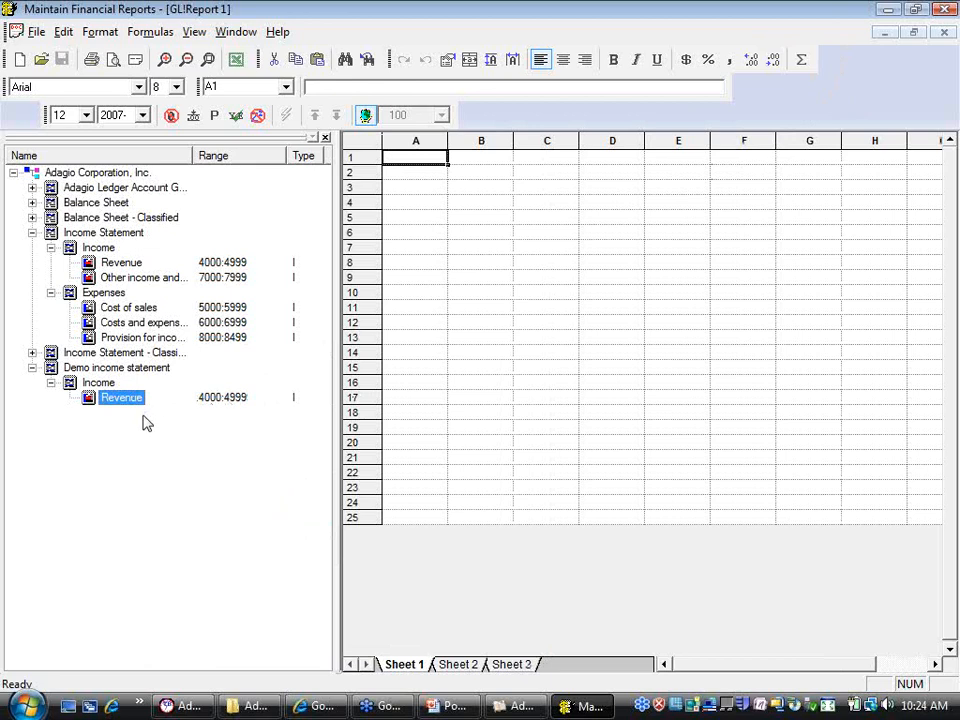
Add a new range named "Other income" with accounts 7000:7999 to the demo Income subgroup, keeping the default type and detail options
{"action": "left_click", "coordinate": [107, 386]}
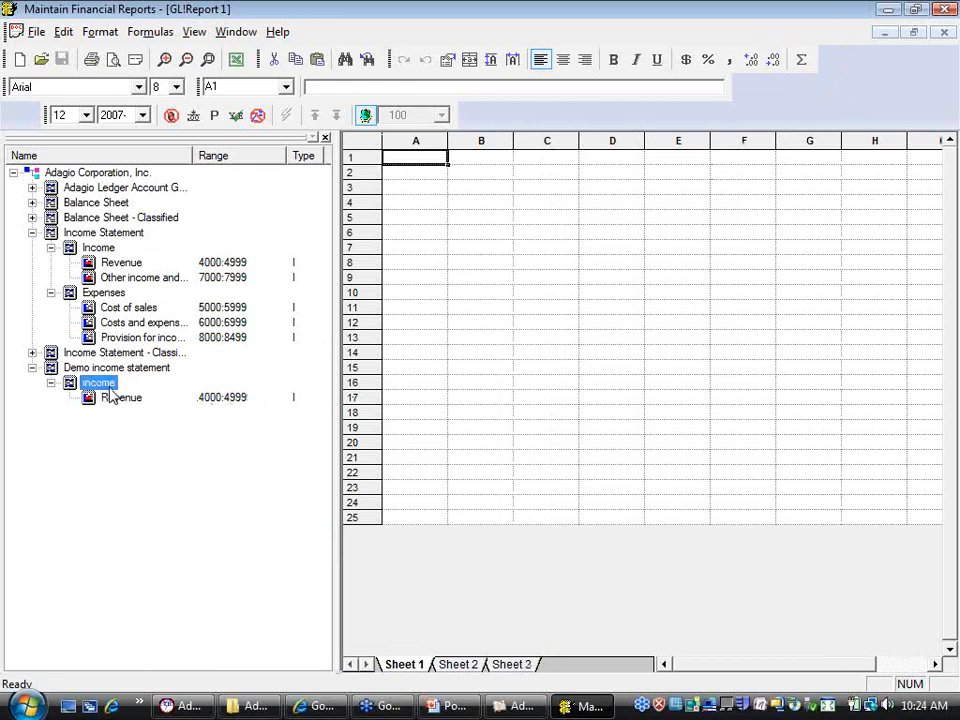
{"action": "right_click", "coordinate": [104, 388]}
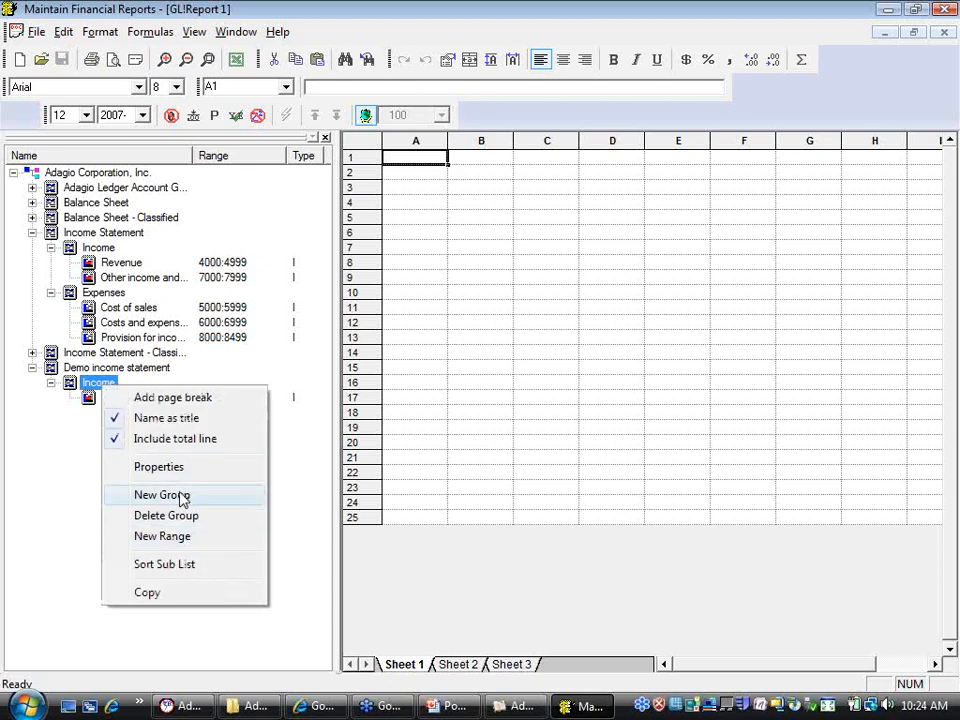
{"action": "left_click", "coordinate": [162, 536]}
{"action": "type", "text": "O"}
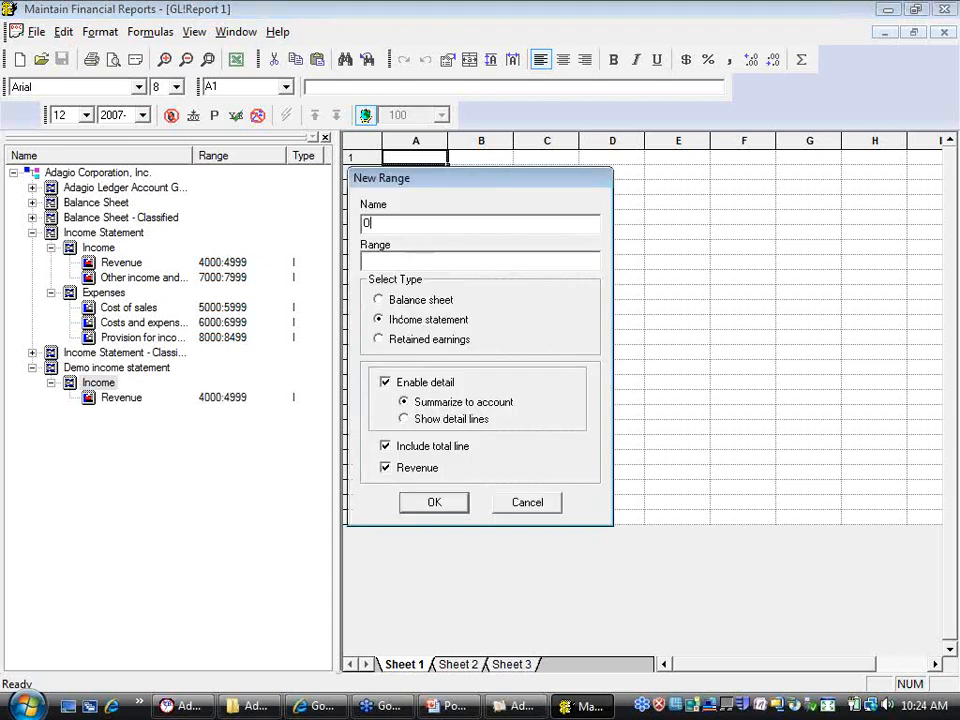
{"action": "type", "text": "ther income"}
{"action": "left_click", "coordinate": [435, 256]}
{"action": "type", "text": "7000:"}
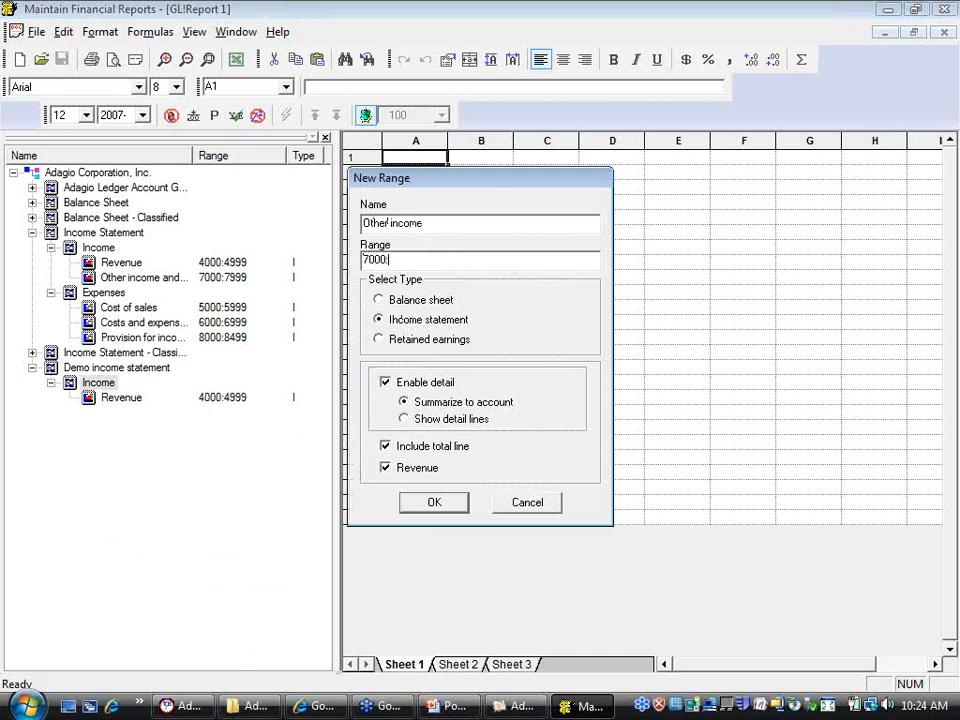
{"action": "type", "text": "7999"}
{"action": "left_click", "coordinate": [408, 502]}
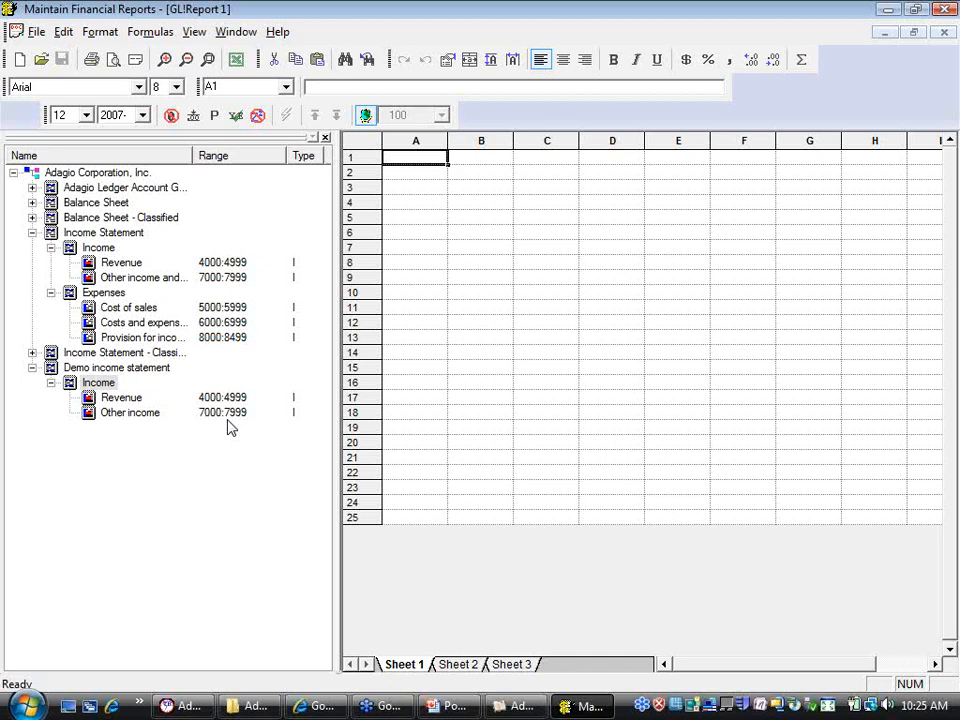
Copy the Expenses group from Income Statement and paste it into the Demo income statement group
{"action": "left_click", "coordinate": [106, 369]}
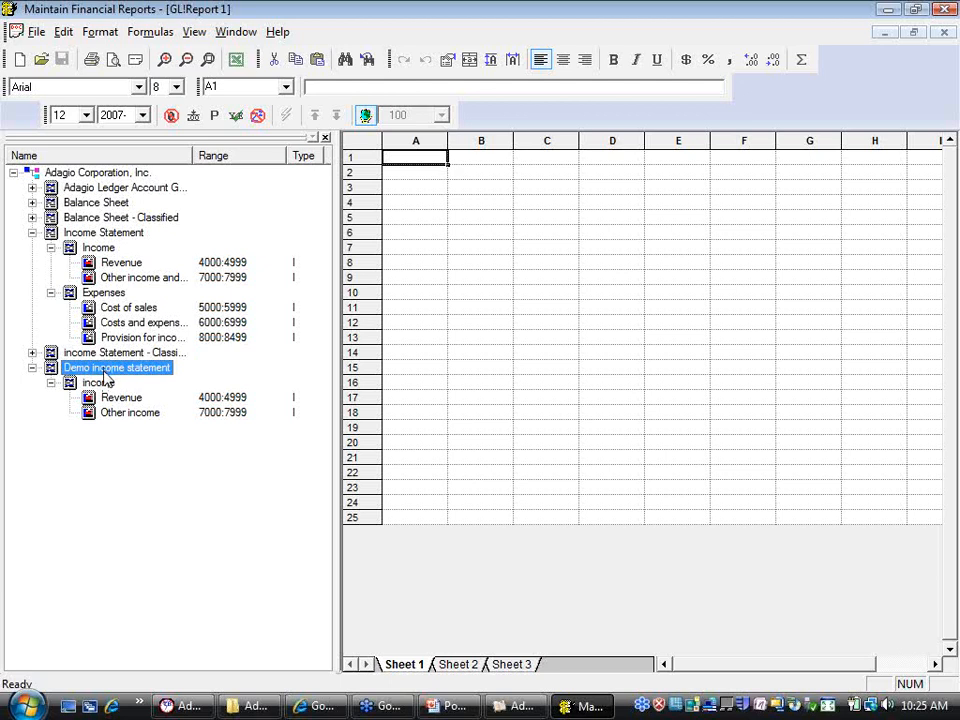
{"action": "left_click", "coordinate": [108, 295]}
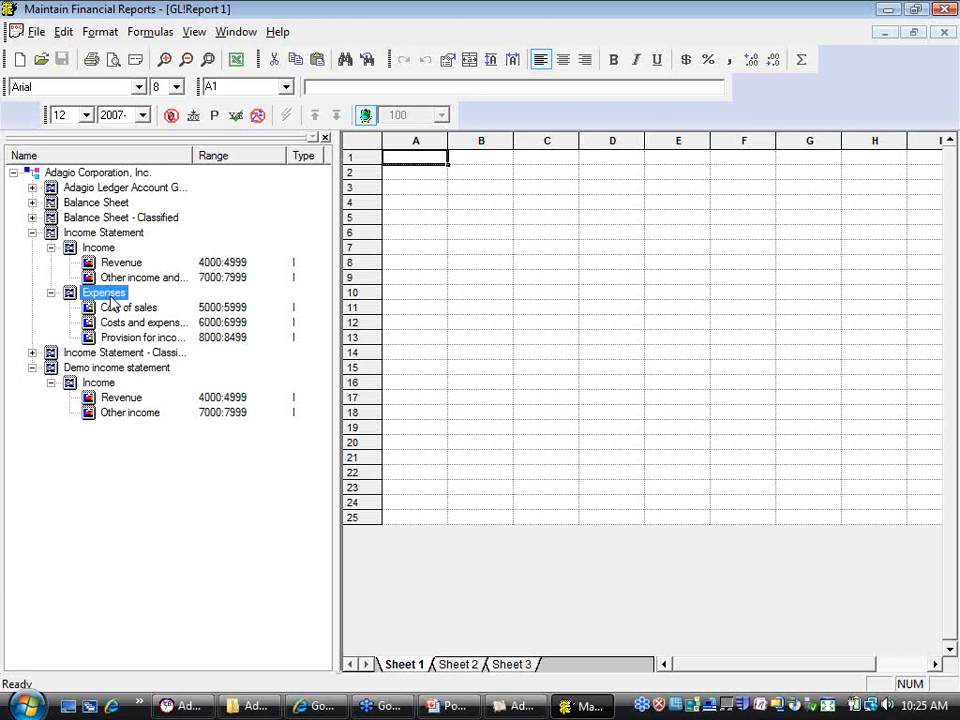
{"action": "right_click", "coordinate": [110, 299]}
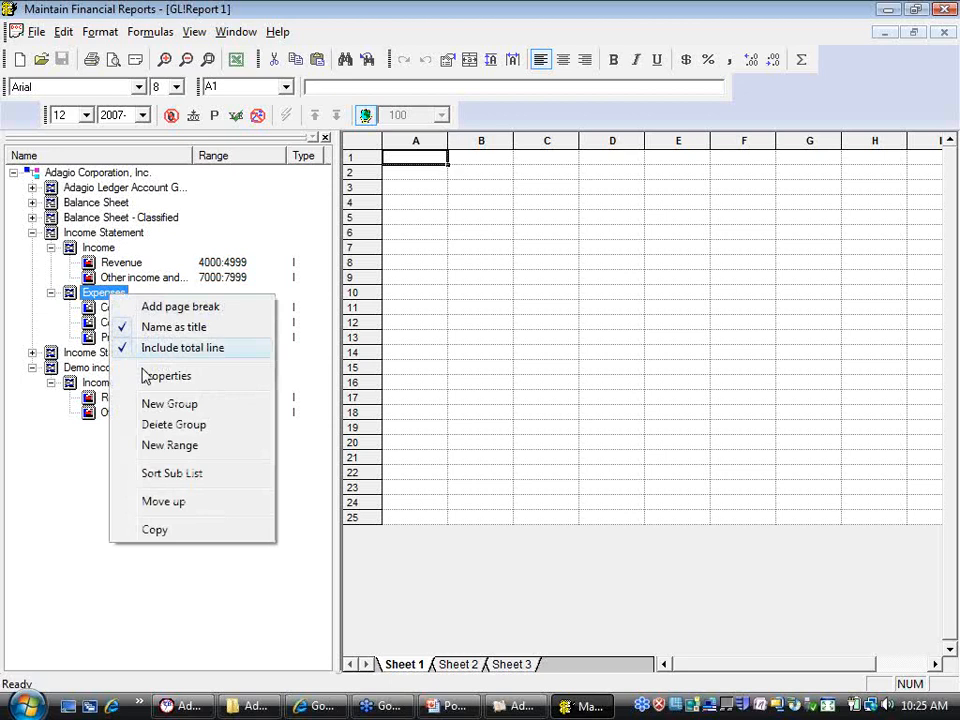
{"action": "left_click", "coordinate": [185, 540]}
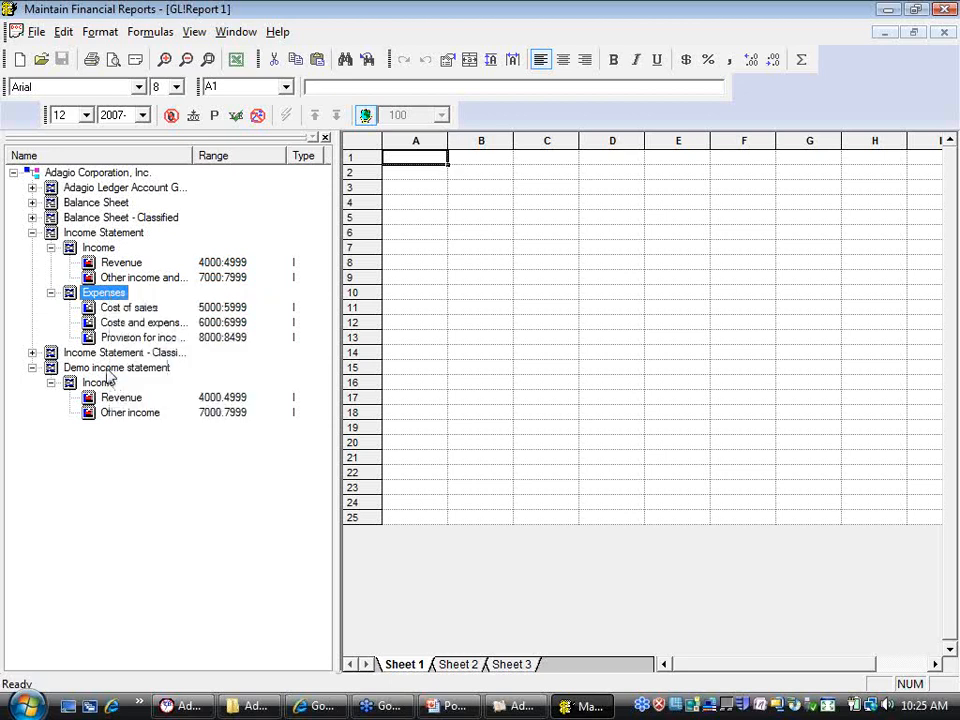
{"action": "left_click", "coordinate": [106, 370]}
{"action": "right_click", "coordinate": [107, 370]}
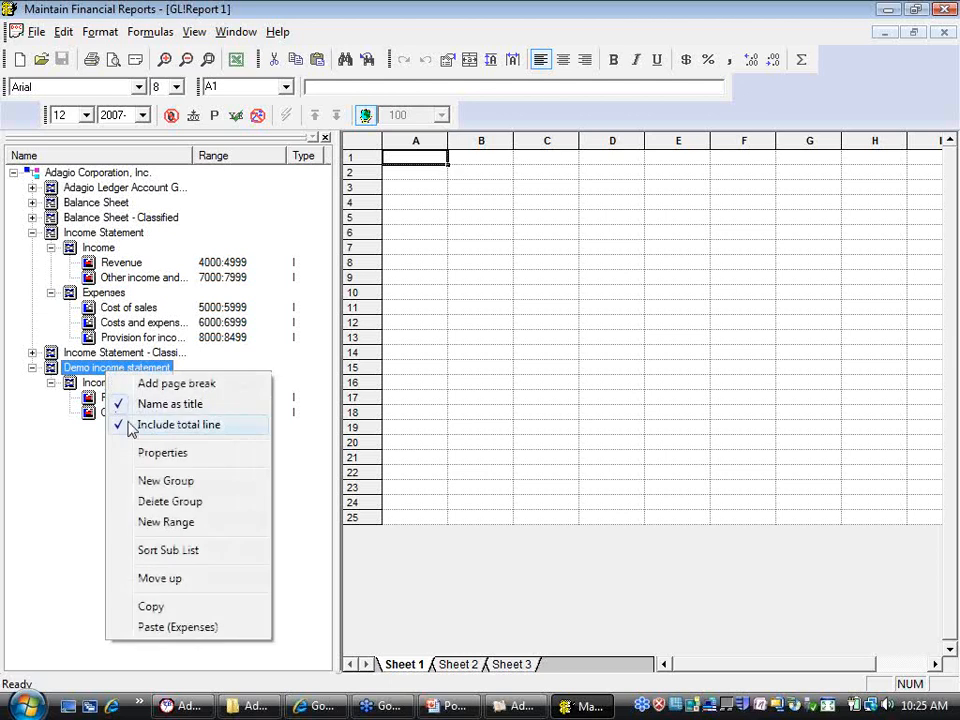
{"action": "left_click", "coordinate": [211, 630]}
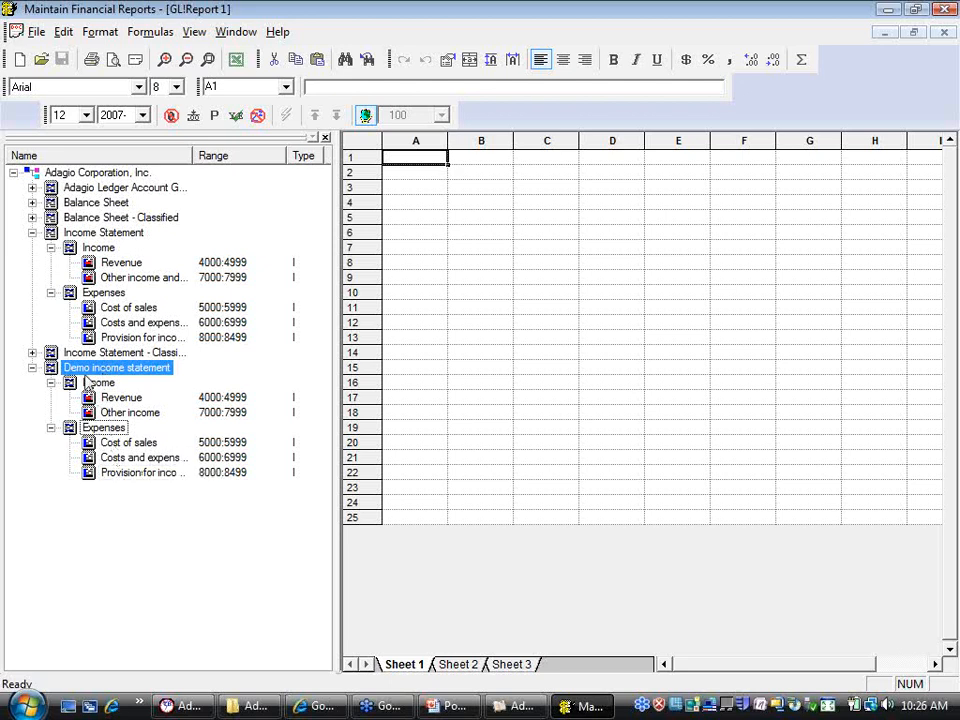
Generate a SmartSheet report from the Demo income statement group on Sheet 1 with Description, Year To Date and Selected Period columns, keeping the default layout
{"action": "left_click_drag", "start_coordinate": [85, 371], "coordinate": [457, 246]}
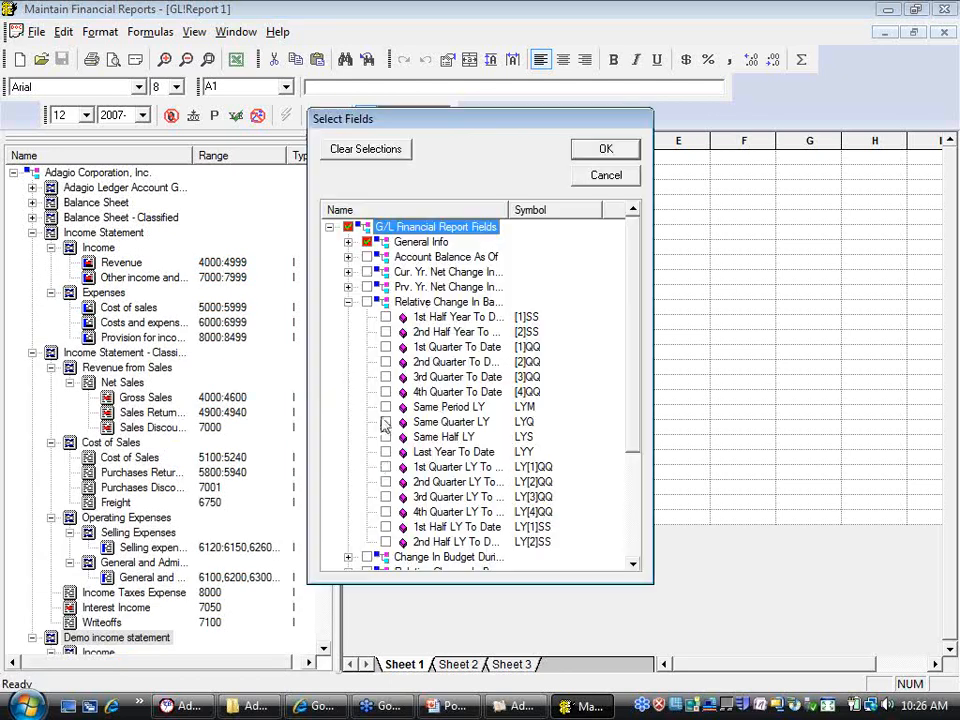
{"action": "left_click", "coordinate": [347, 302]}
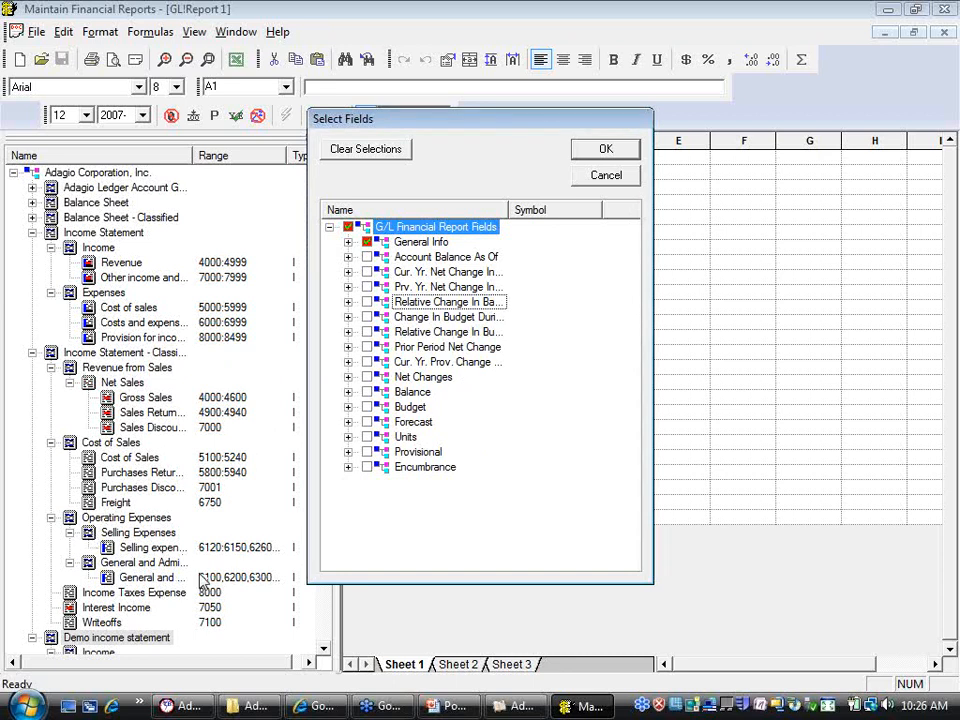
{"action": "left_click", "coordinate": [347, 242]}
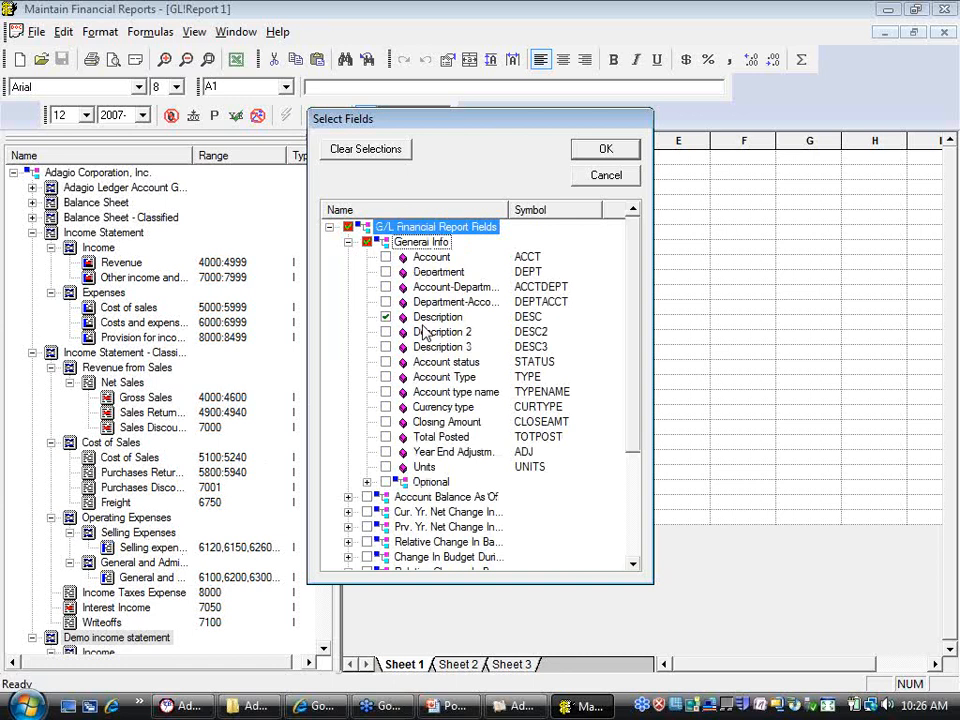
{"action": "left_click", "coordinate": [347, 243]}
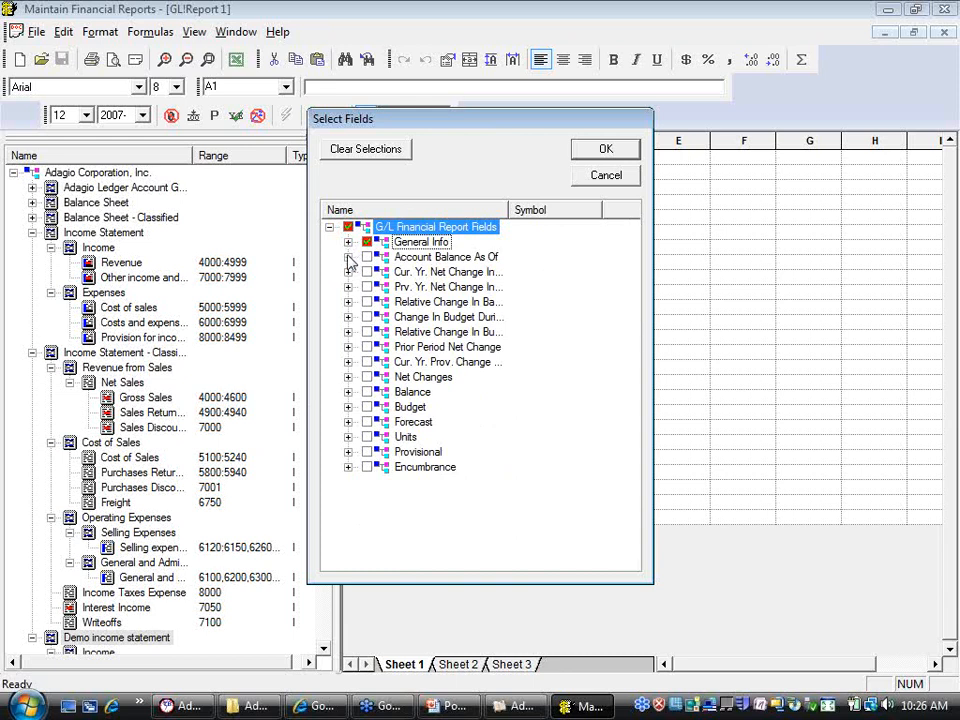
{"action": "left_click", "coordinate": [349, 378]}
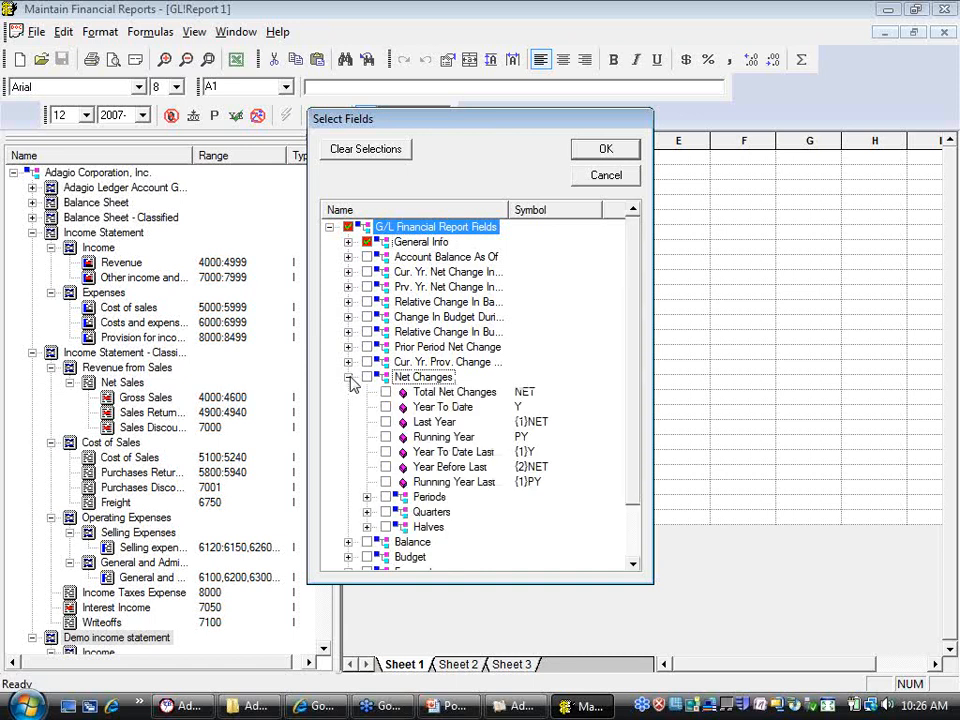
{"action": "left_click", "coordinate": [386, 407]}
{"action": "left_click", "coordinate": [366, 497]}
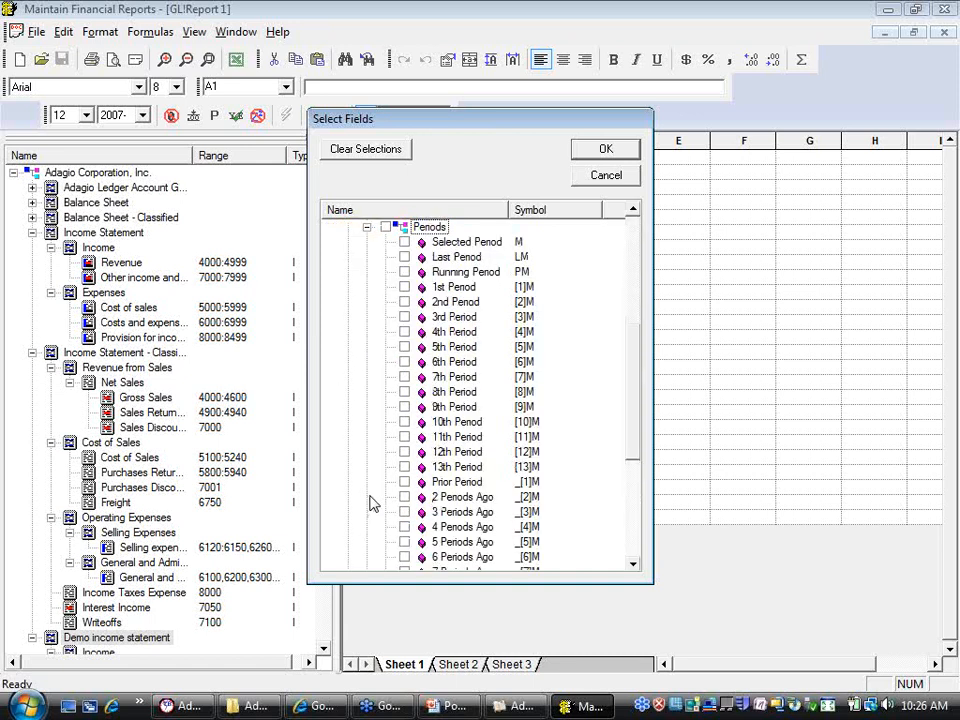
{"action": "left_click", "coordinate": [404, 242]}
{"action": "left_click", "coordinate": [585, 155]}
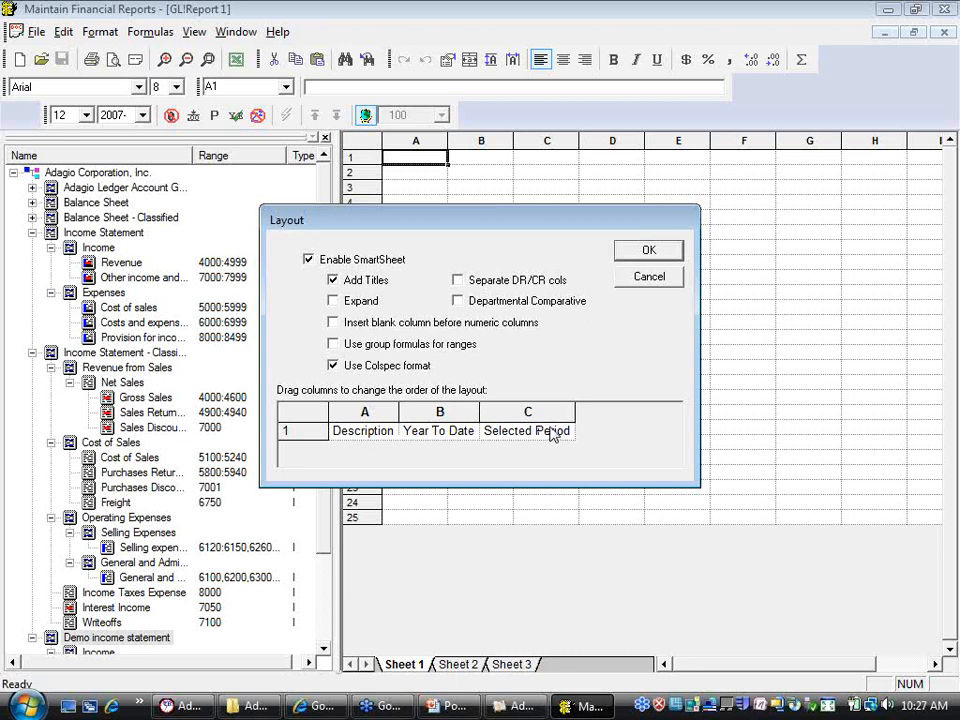
{"action": "left_click", "coordinate": [648, 250]}
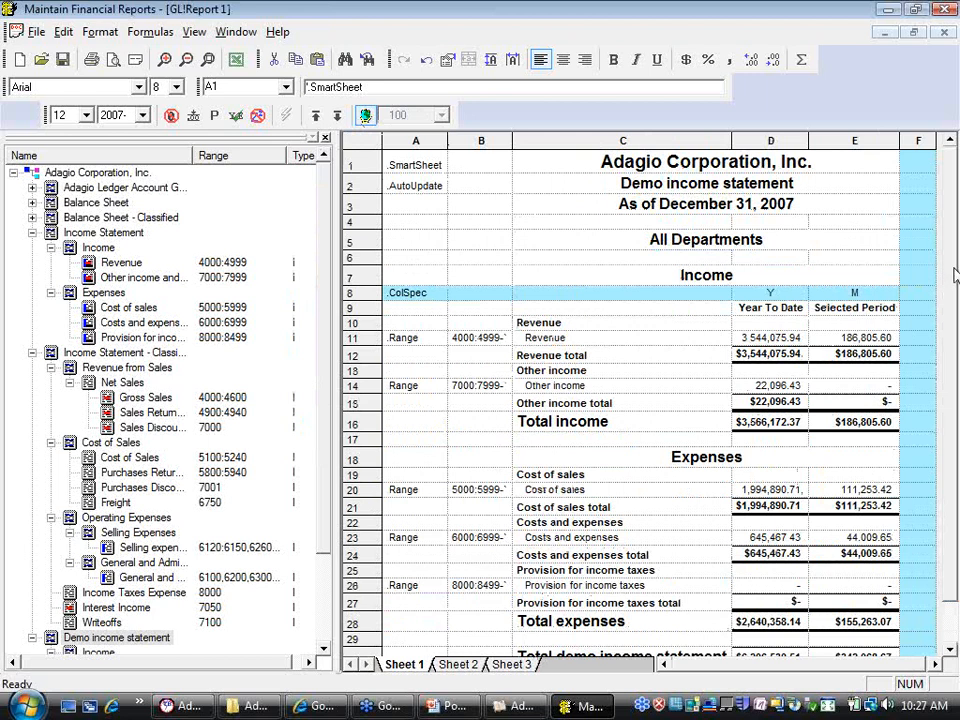
Collapse the Income Statement and Income Statement - Classified groups in the account group tree
{"action": "scroll", "coordinate": [716, 210], "scroll_direction": "down", "scroll_amount": 1}
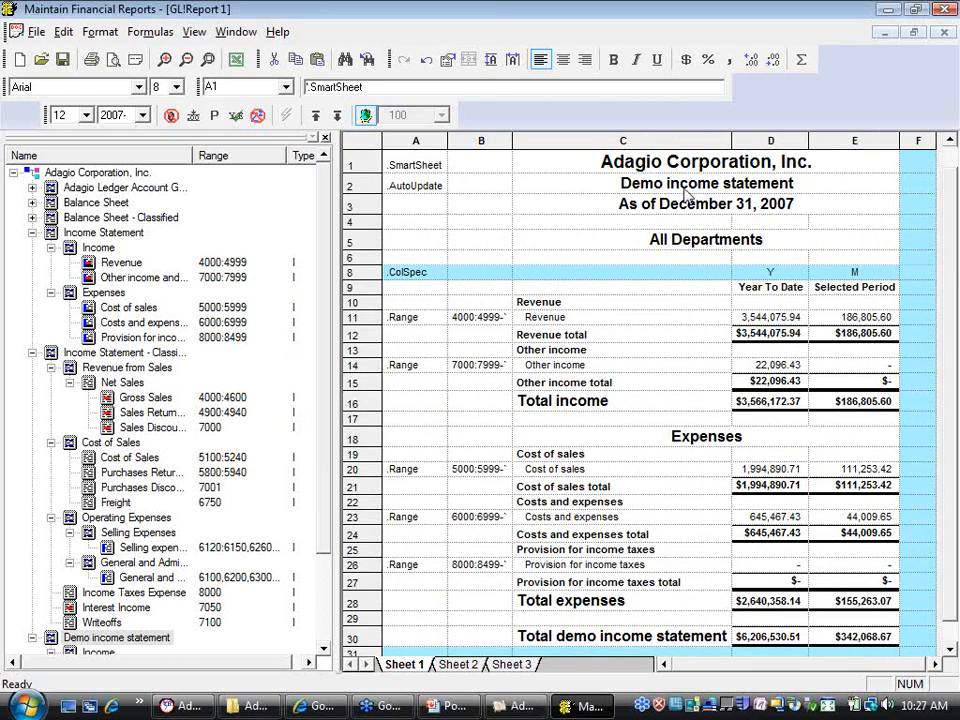
{"action": "left_click", "coordinate": [29, 233]}
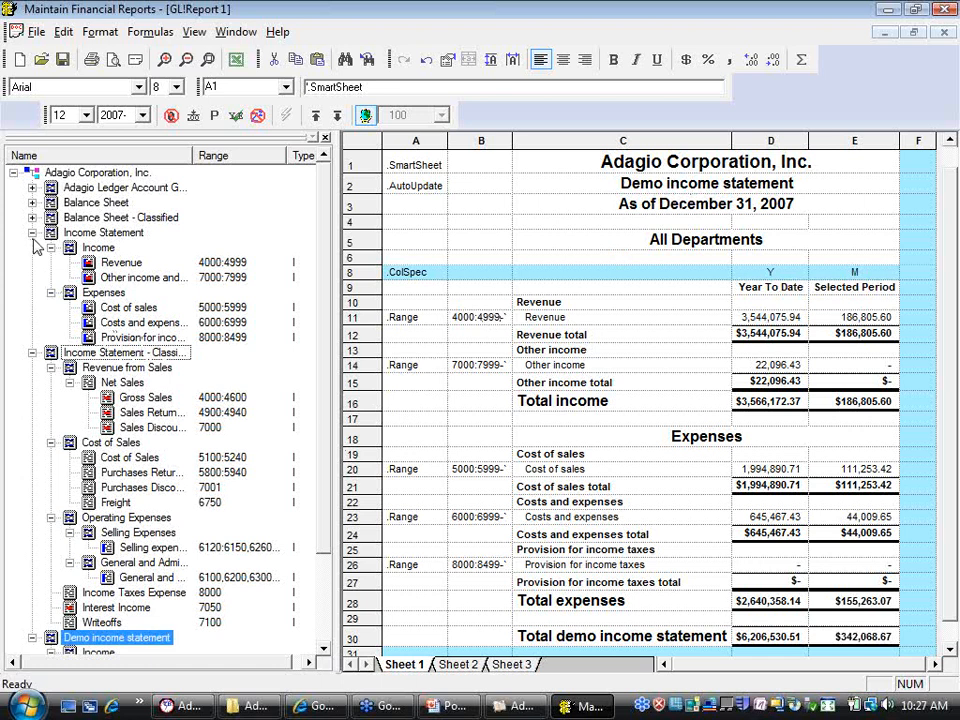
{"action": "left_click", "coordinate": [31, 232]}
{"action": "left_click", "coordinate": [31, 247]}
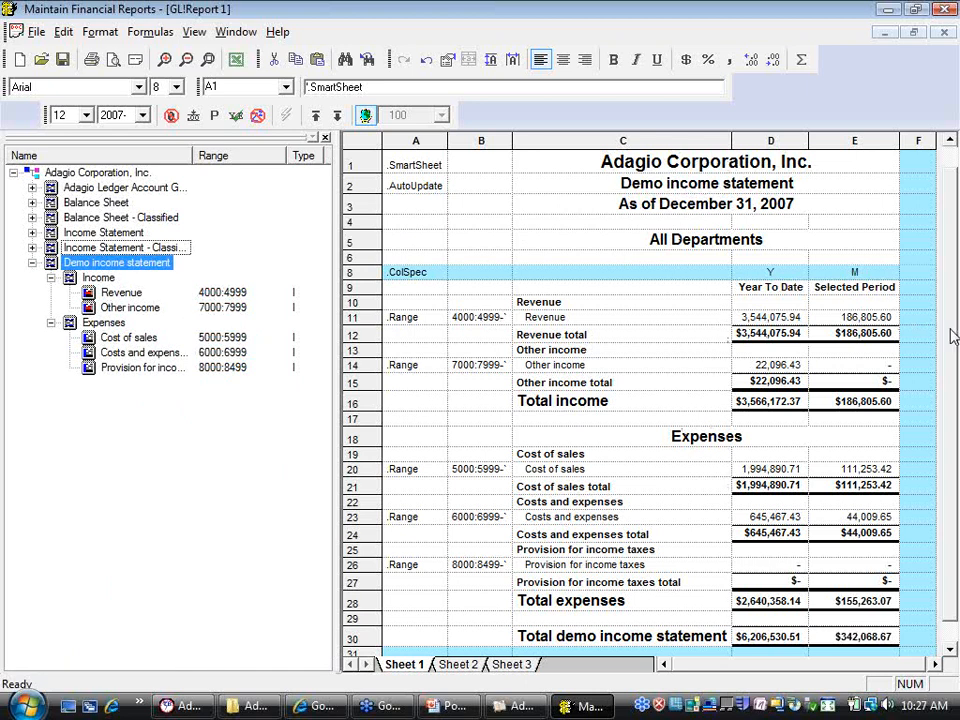
Select the Year To Date amount of the Revenue row in cell D11 and close the account groups pane
{"action": "left_click_drag", "start_coordinate": [950, 330], "coordinate": [949, 253]}
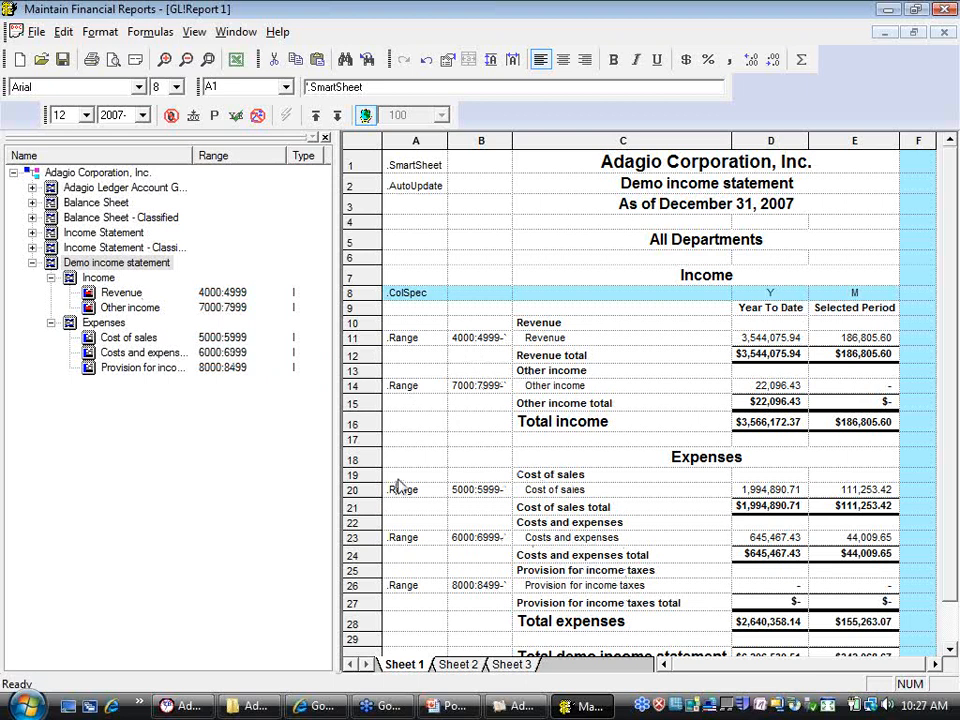
{"action": "left_click", "coordinate": [768, 340]}
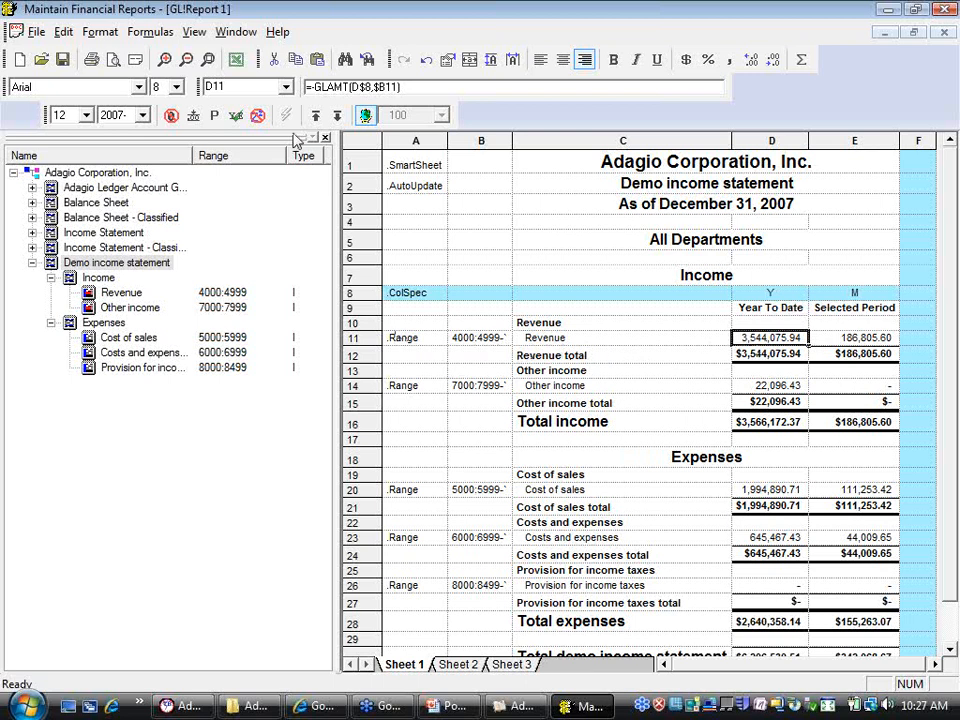
{"action": "left_click", "coordinate": [325, 137]}
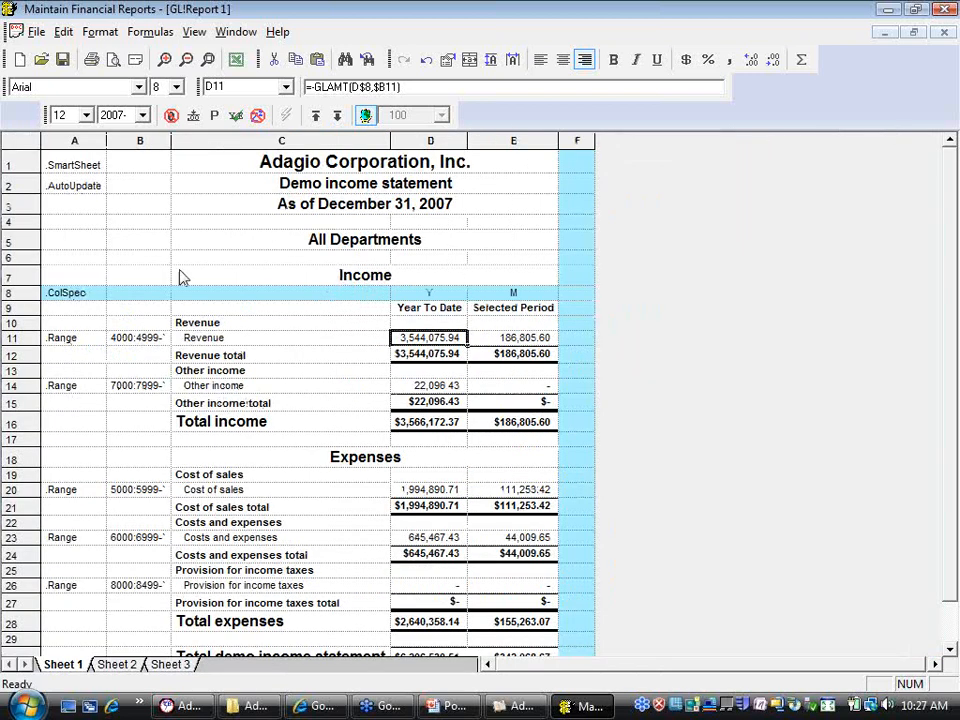
Expand the report's ranges to individual accounts, examine the generated Revenue and Other income rows, and collapse the ranges again
{"action": "left_click", "coordinate": [336, 116]}
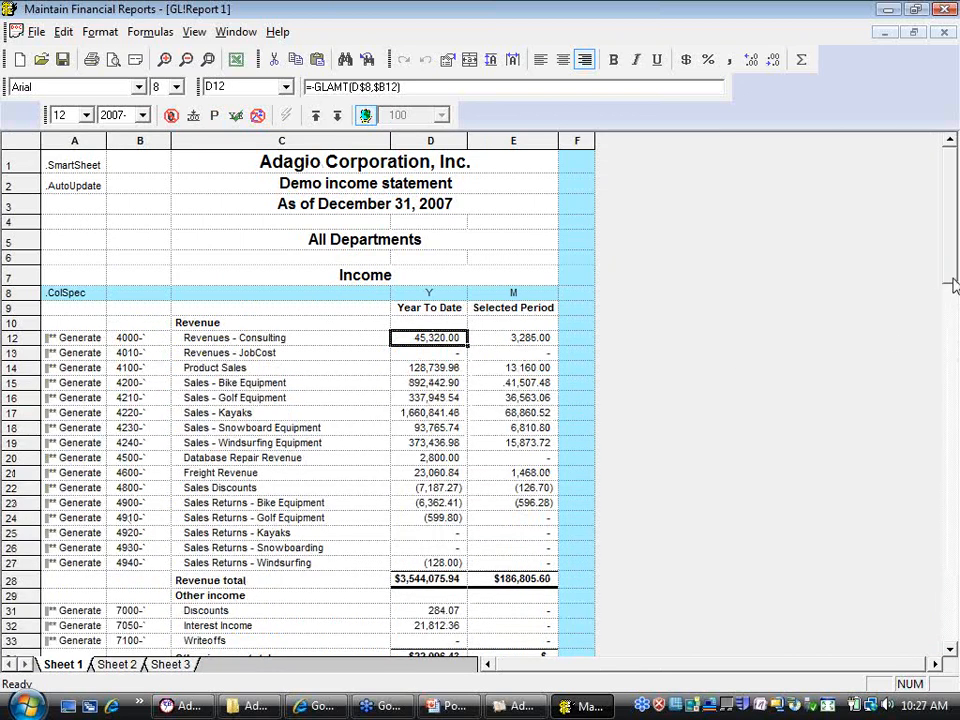
{"action": "left_click_drag", "start_coordinate": [952, 285], "coordinate": [936, 334]}
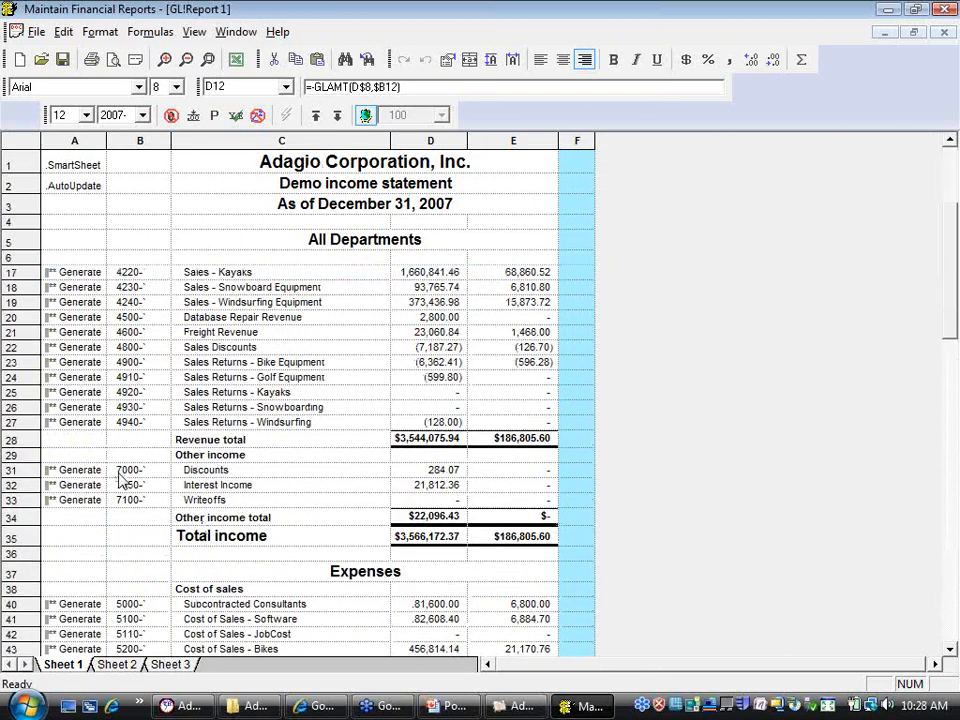
{"action": "left_click", "coordinate": [315, 116]}
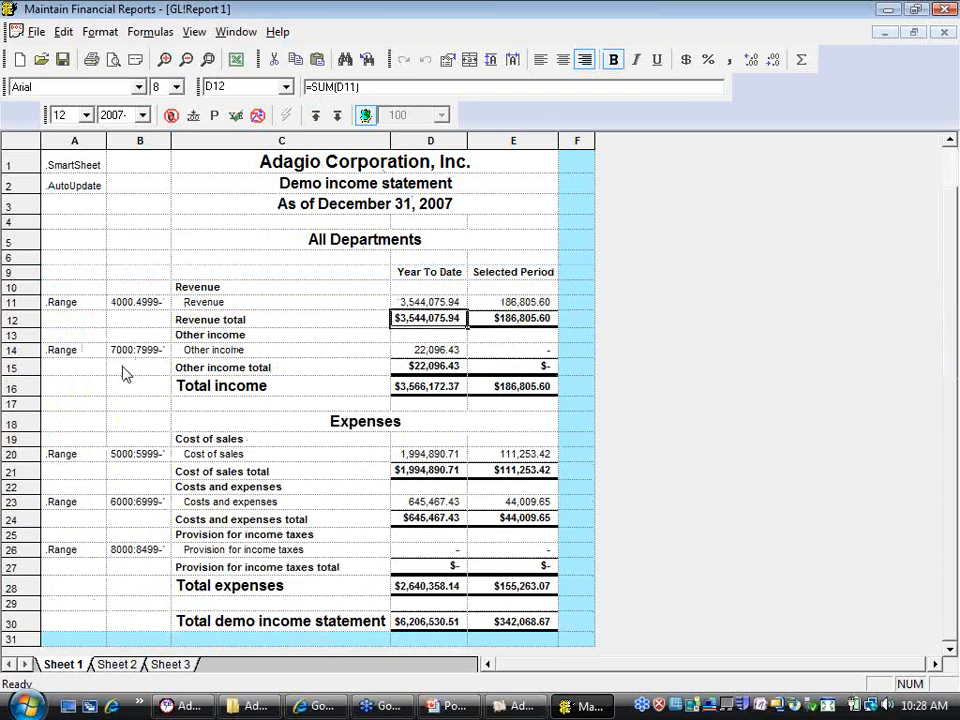
Clear the .Range directive in cell A14 for Other income, expand the report to check the effect, and collapse it
{"action": "left_click", "coordinate": [75, 350]}
{"action": "key", "text": "Delete"}
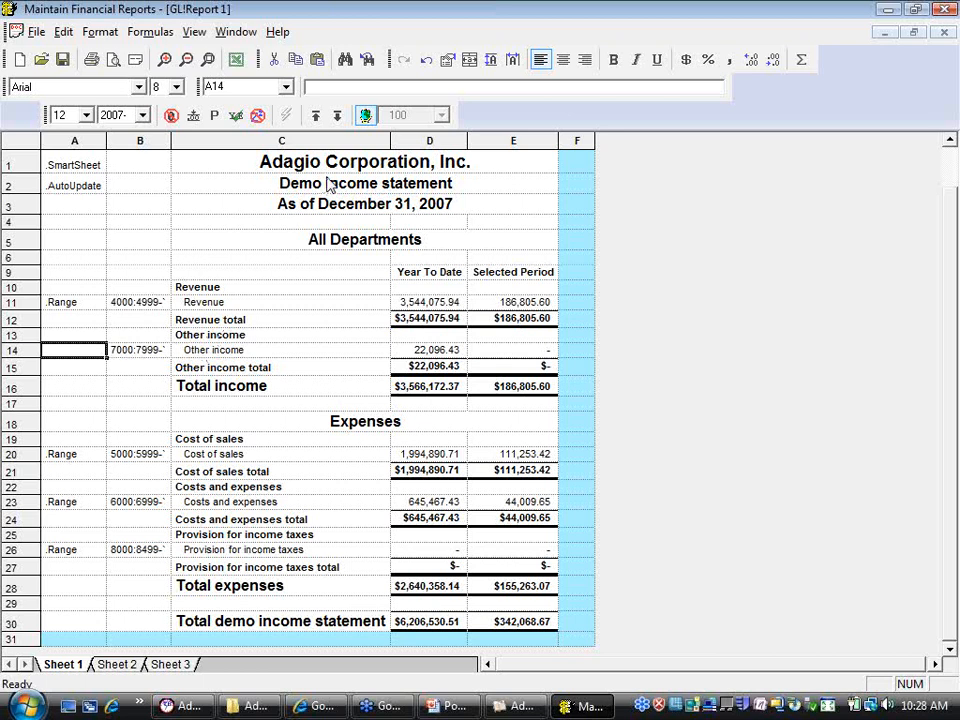
{"action": "left_click", "coordinate": [338, 117]}
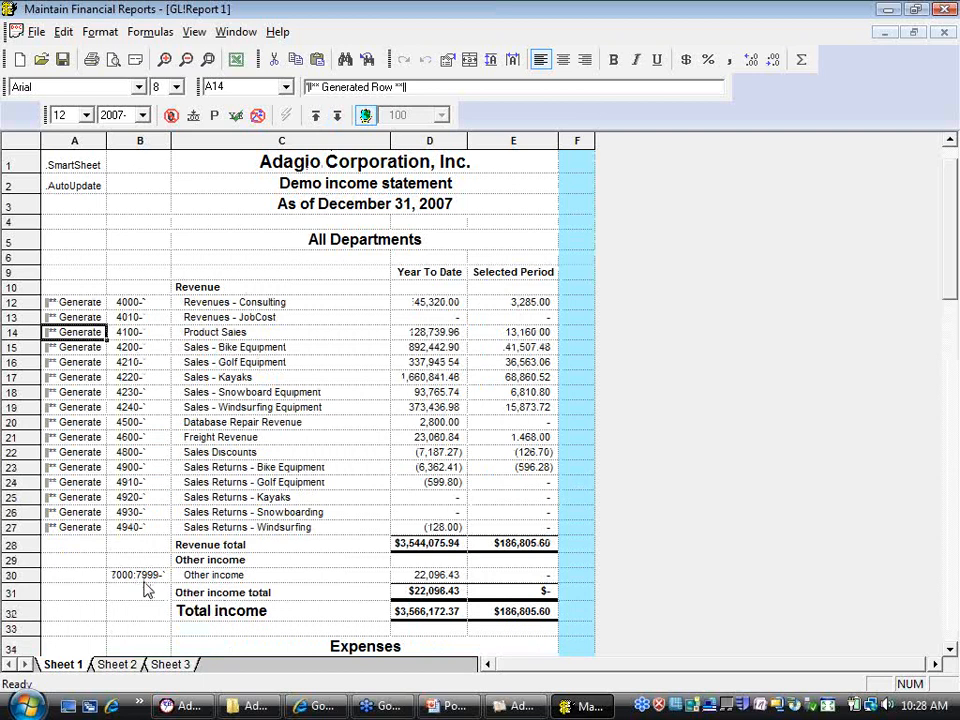
{"action": "left_click", "coordinate": [315, 117]}
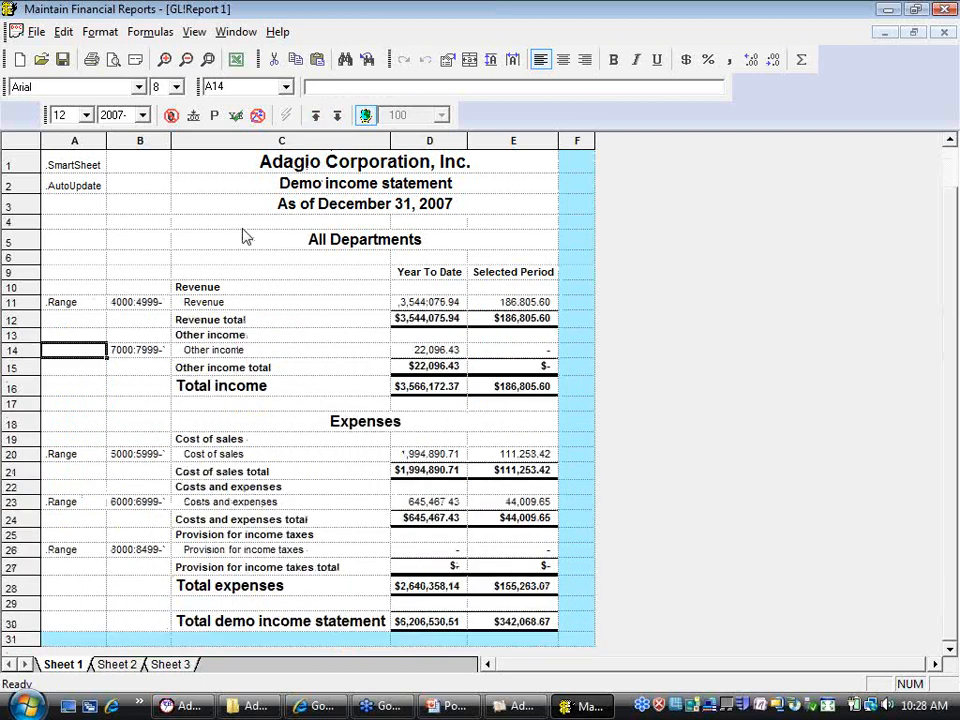
Make cell A14 of the Other income row a .Range directive, expand the report to check it, and collapse it
{"action": "right_click", "coordinate": [95, 355]}
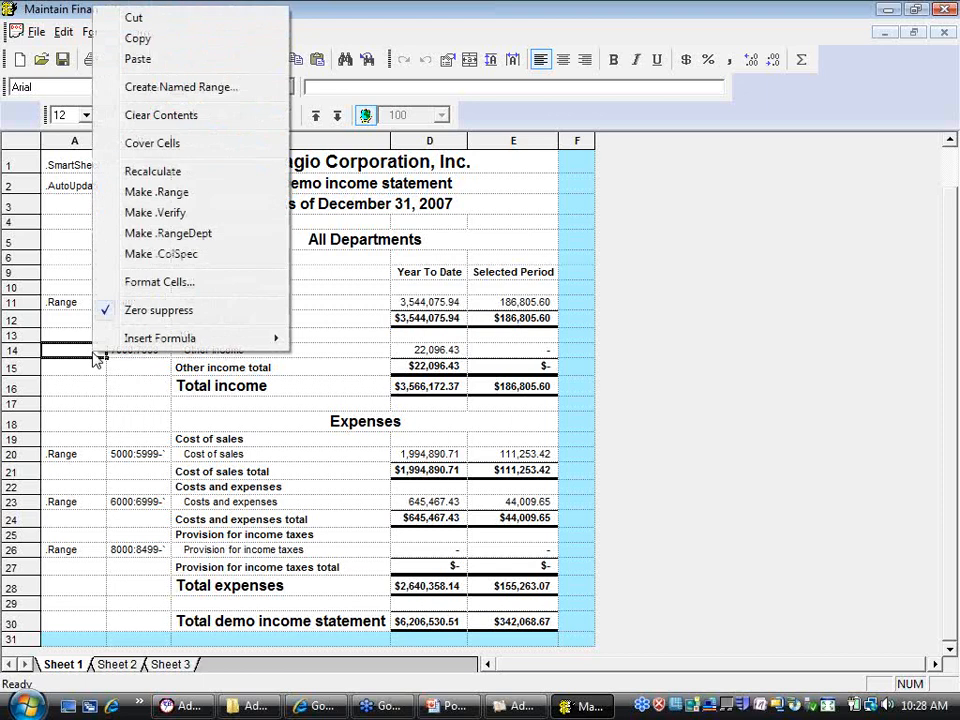
{"action": "left_click", "coordinate": [176, 195]}
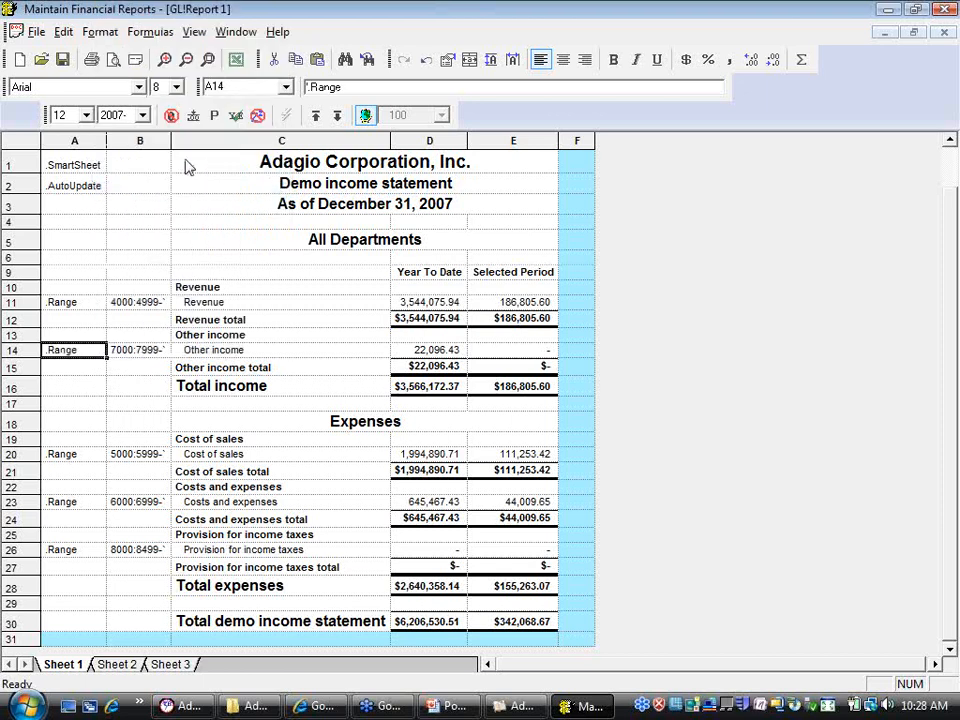
{"action": "left_click", "coordinate": [334, 117]}
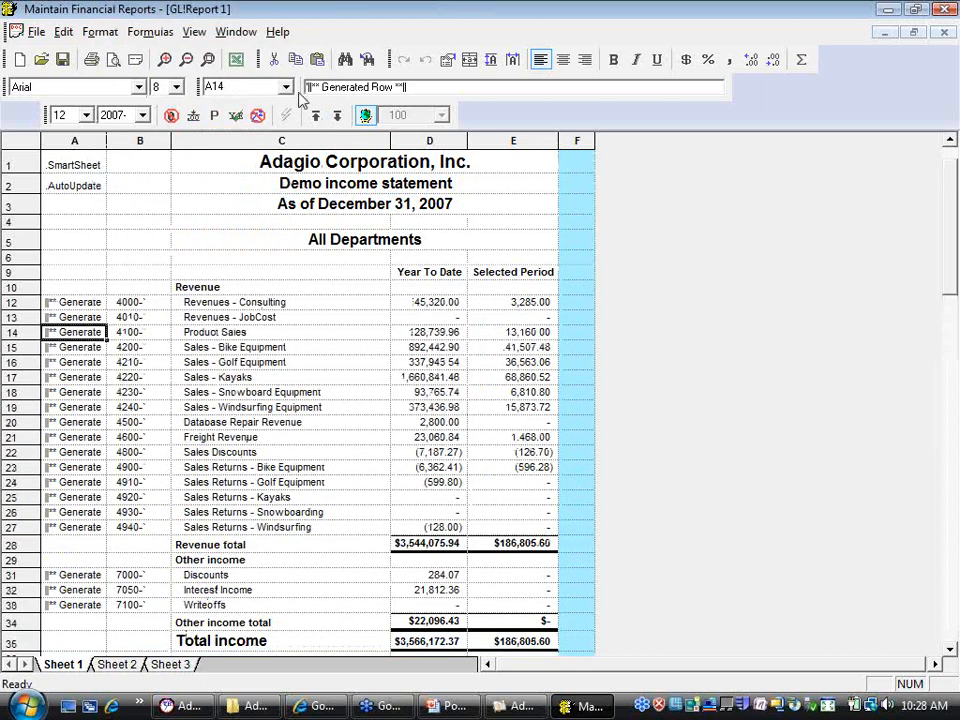
{"action": "left_click", "coordinate": [315, 116]}
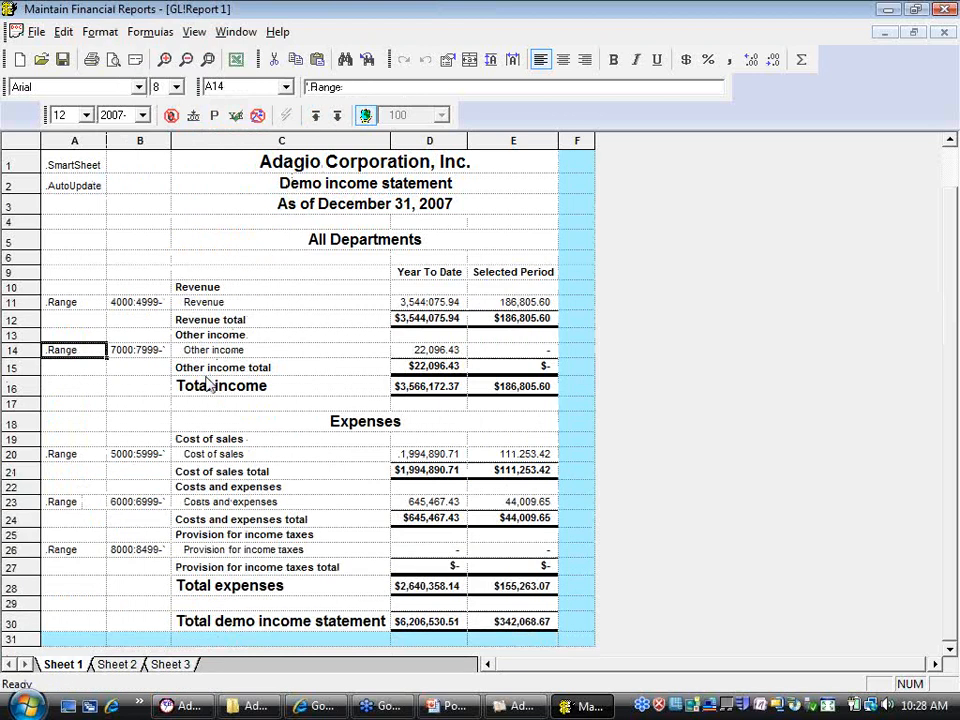
Change the Other income range in B14 to 7000:7999-*, expand the report to examine the departmental detail, and collapse it
{"action": "left_click", "coordinate": [155, 357]}
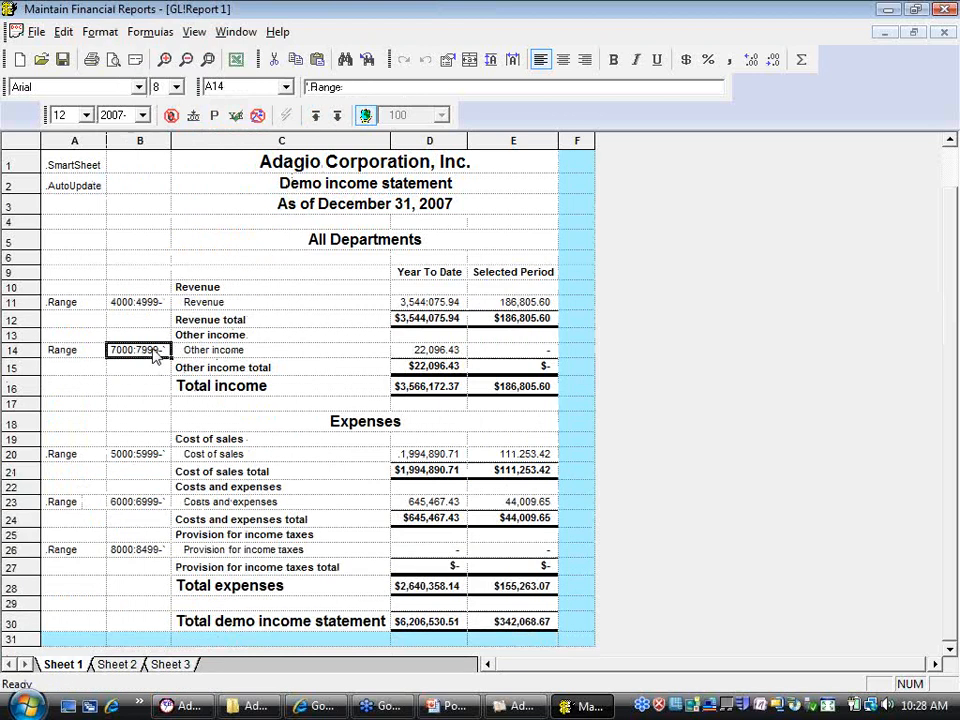
{"action": "left_click", "coordinate": [360, 87]}
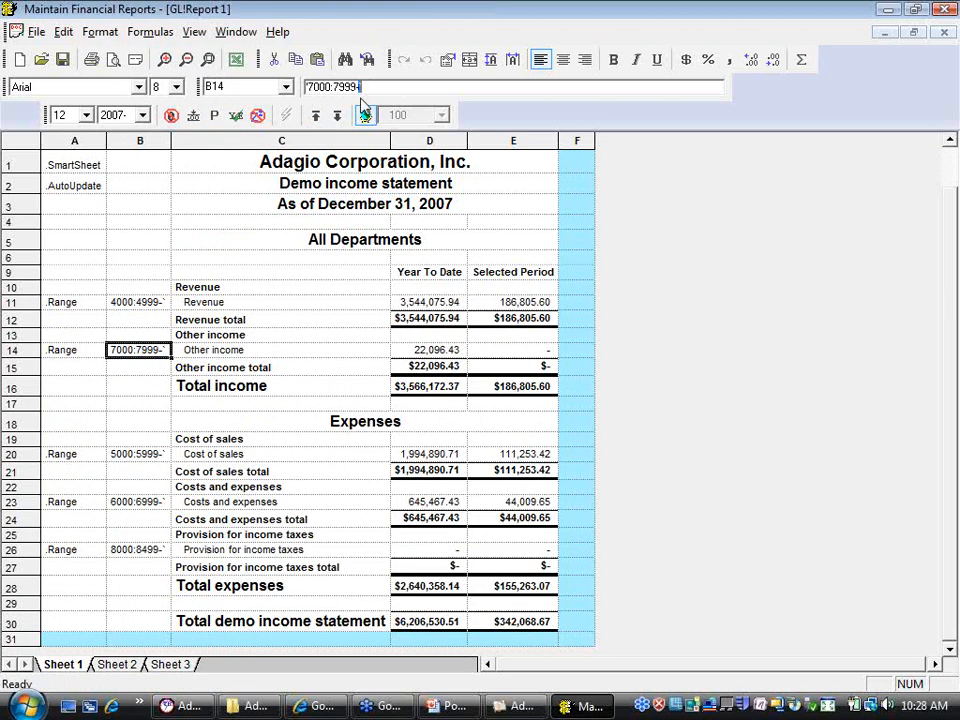
{"action": "key", "text": "Down"}
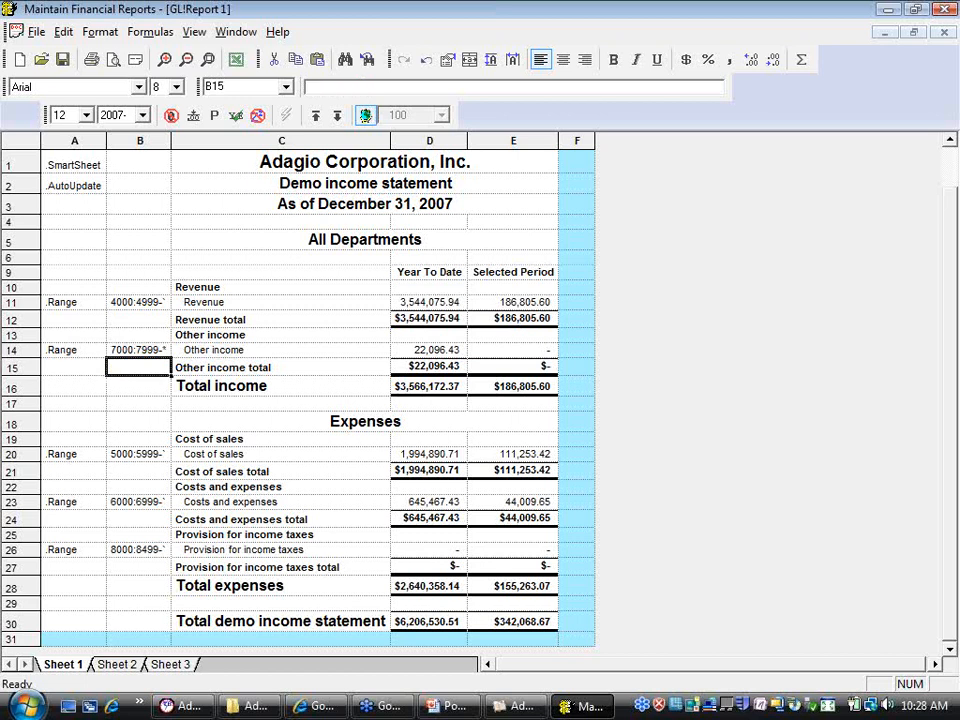
{"action": "left_click", "coordinate": [338, 115]}
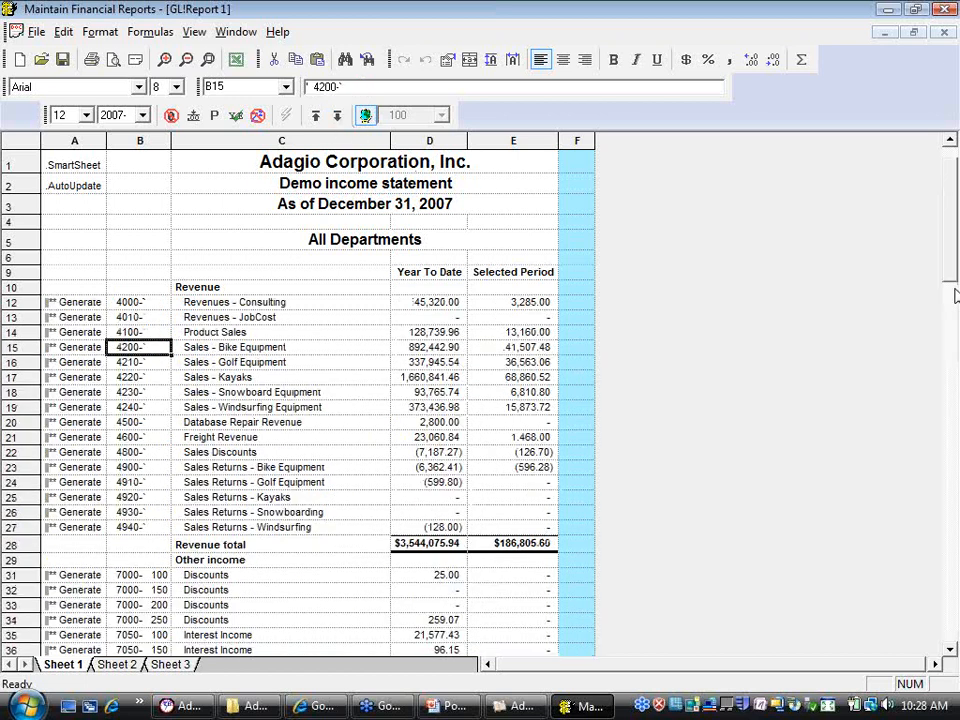
{"action": "left_click_drag", "start_coordinate": [948, 252], "coordinate": [948, 292]}
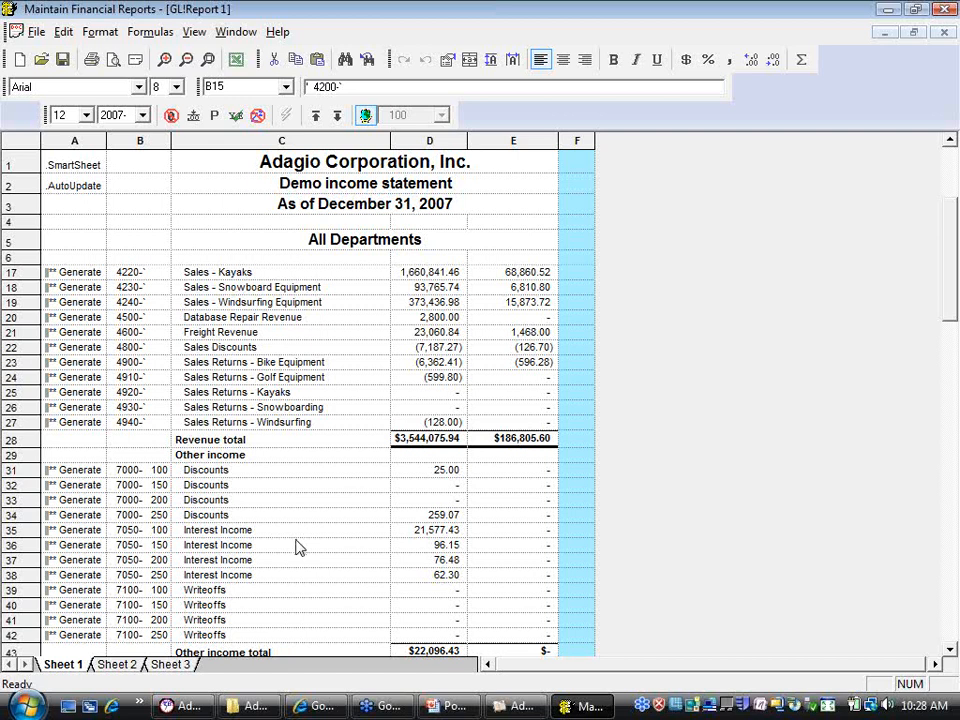
{"action": "left_click", "coordinate": [314, 115]}
Set the Other income range in B14 to 7000:7999-`, expand the report to check the consolidated accounts, and collapse it
{"action": "left_click", "coordinate": [140, 350]}
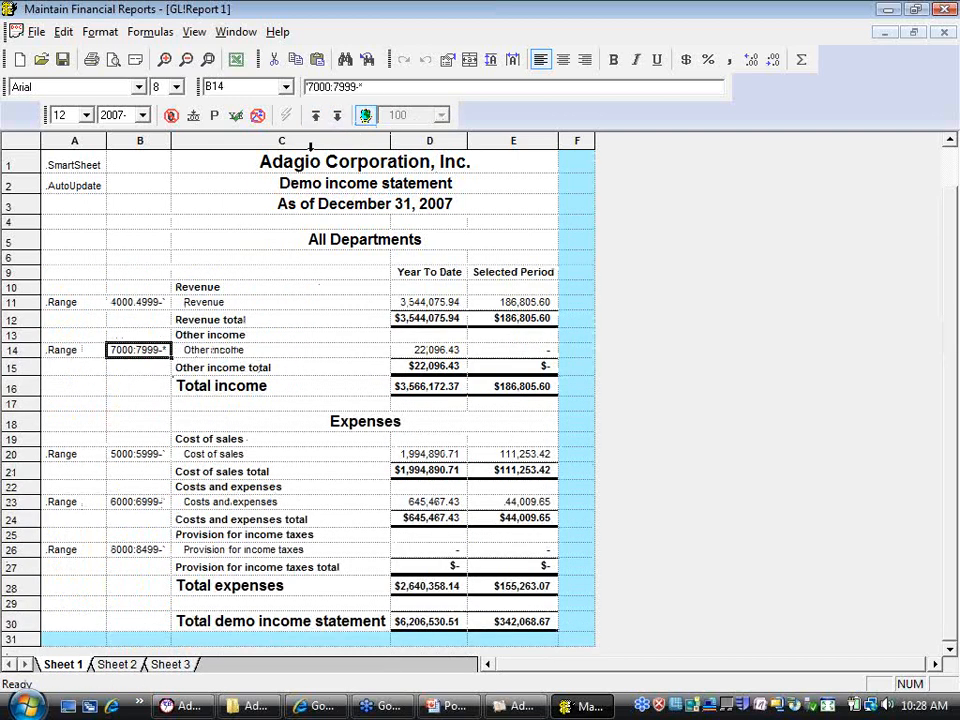
{"action": "left_click", "coordinate": [369, 87]}
{"action": "type", "text": "^"}
{"action": "left_click", "coordinate": [315, 115]}
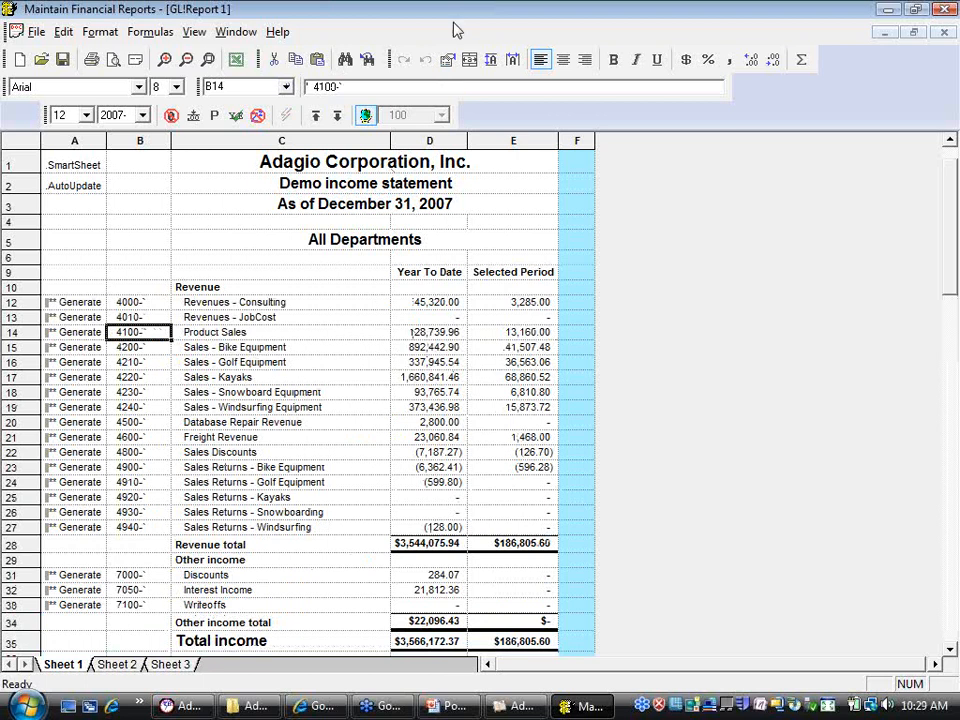
{"action": "left_click", "coordinate": [315, 115]}
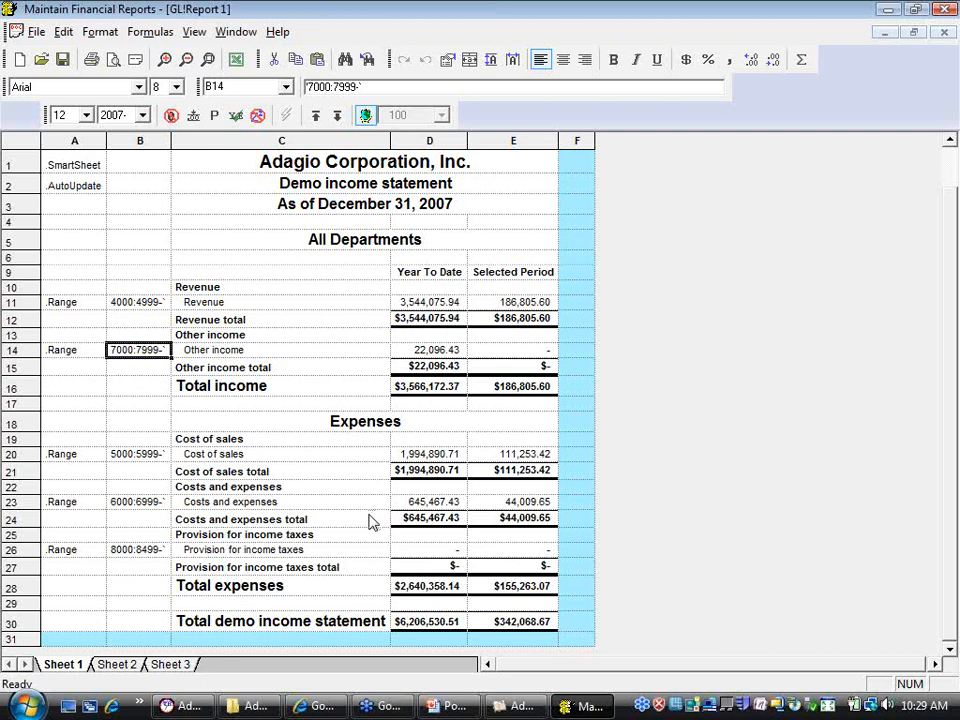
Switch to Sheet 2, show the account groups, and start a new report there from the Demo income statement group
{"action": "left_click", "coordinate": [126, 668]}
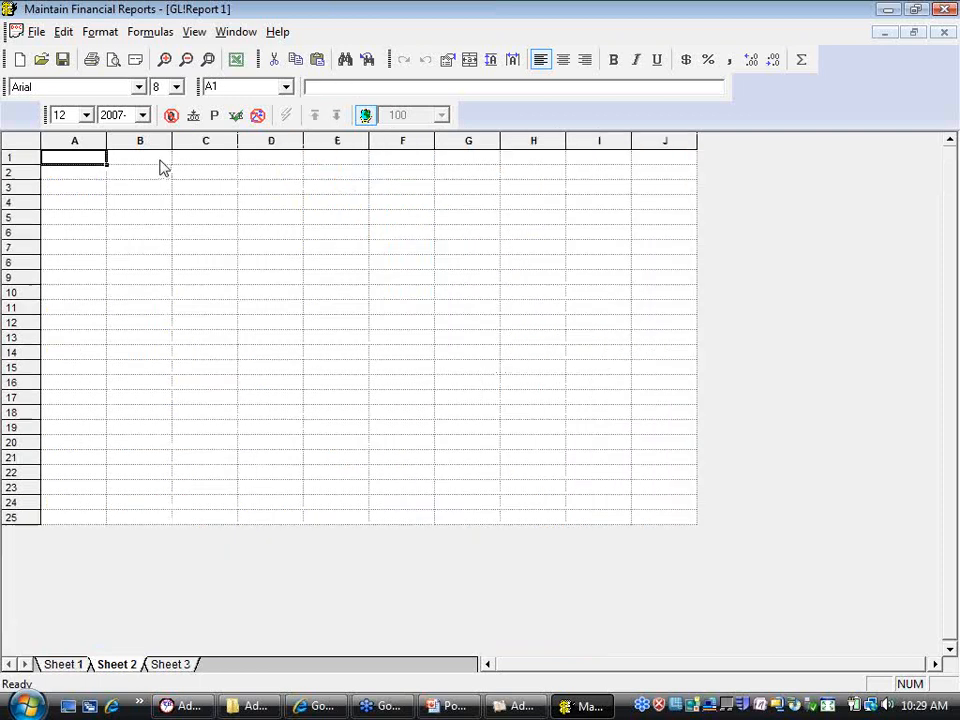
{"action": "left_click", "coordinate": [192, 32]}
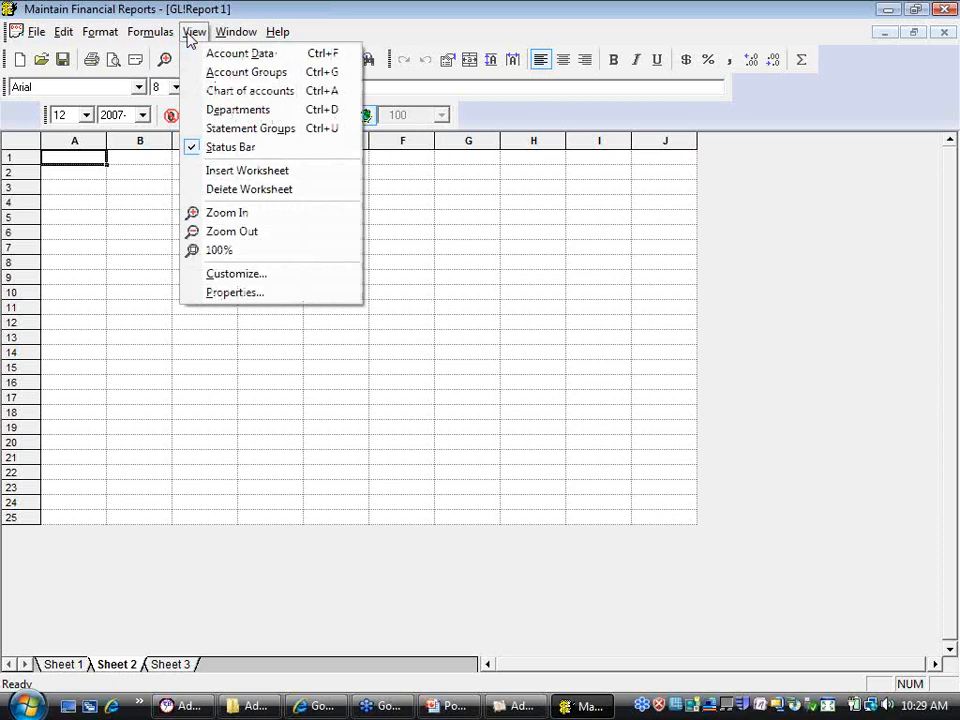
{"action": "left_click", "coordinate": [218, 90]}
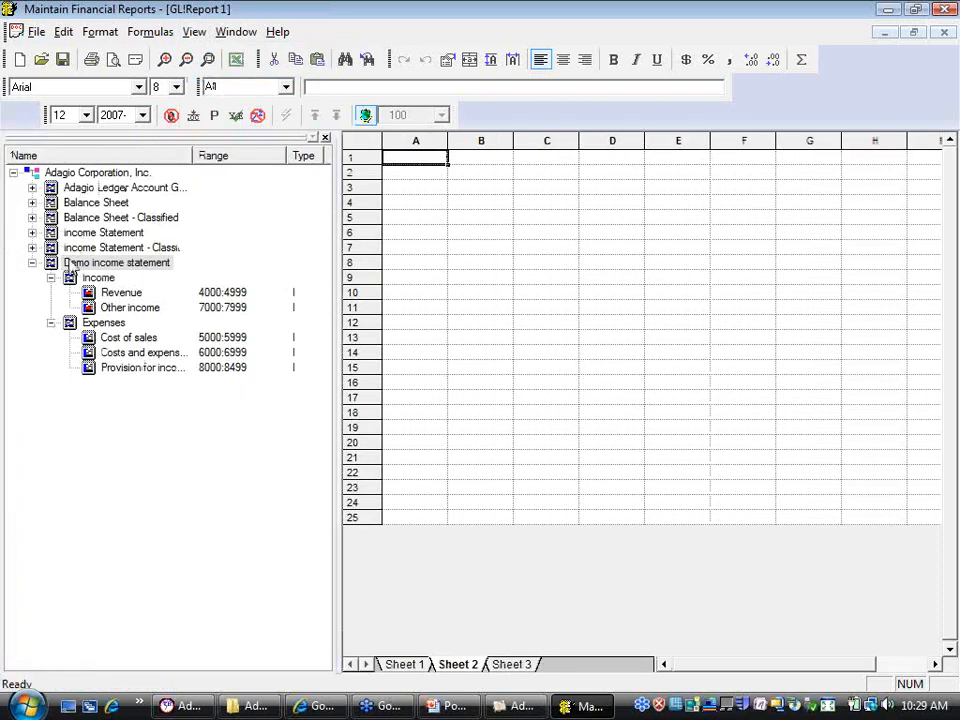
{"action": "left_click_drag", "start_coordinate": [70, 262], "coordinate": [398, 210]}
{"action": "left_click", "coordinate": [347, 275]}
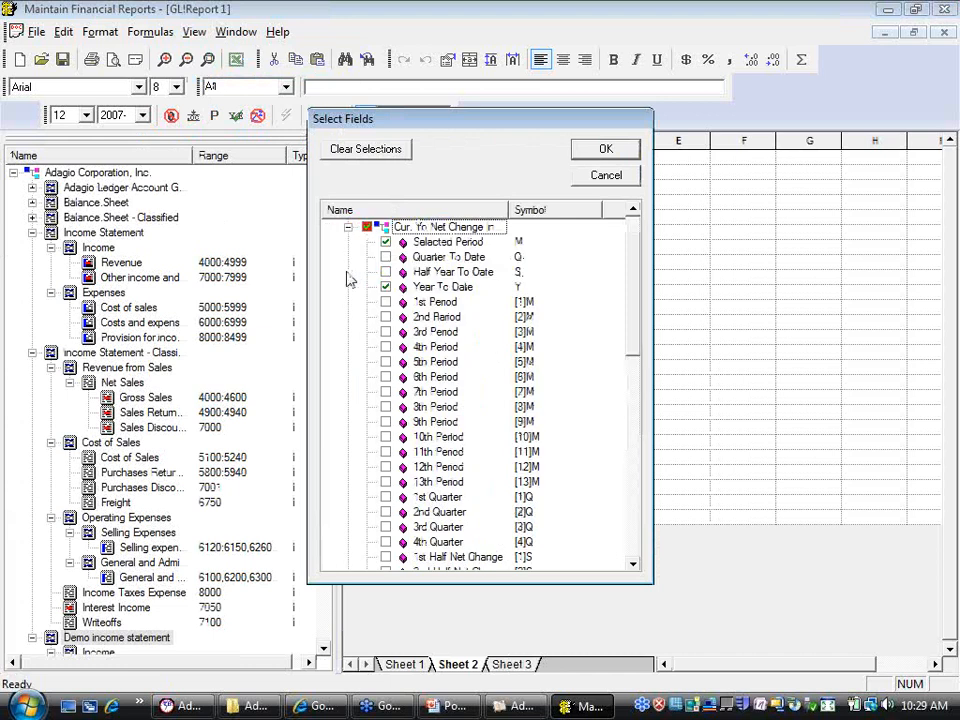
Exclude the Selected Period field, keeping Year To Date, and enable the Departmental Comparative option in the SmartSheet layout
{"action": "left_click", "coordinate": [386, 243]}
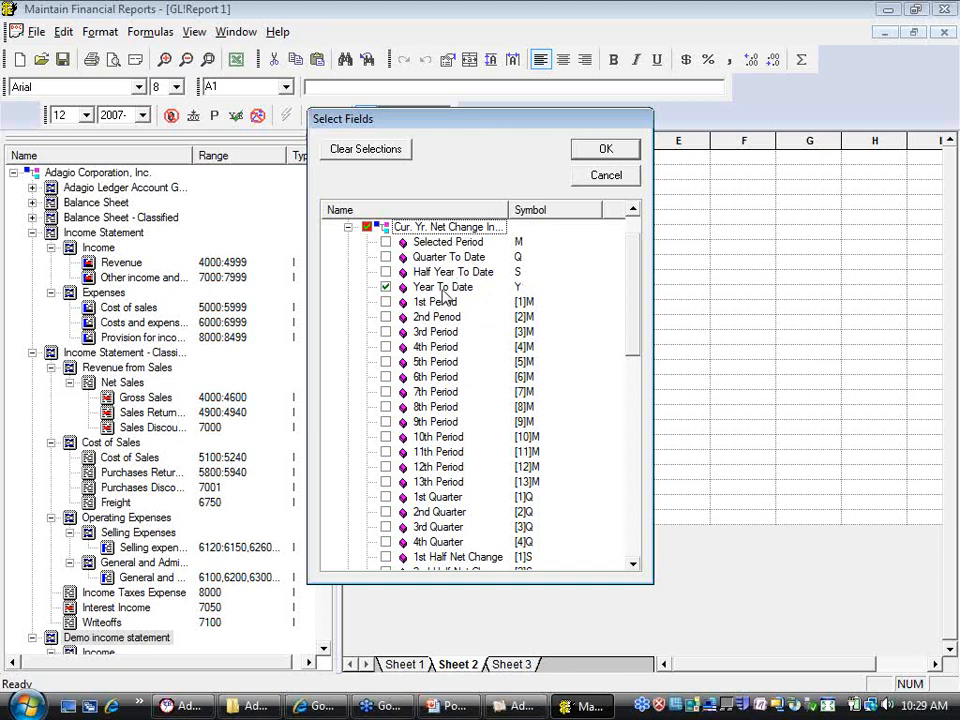
{"action": "left_click", "coordinate": [588, 150]}
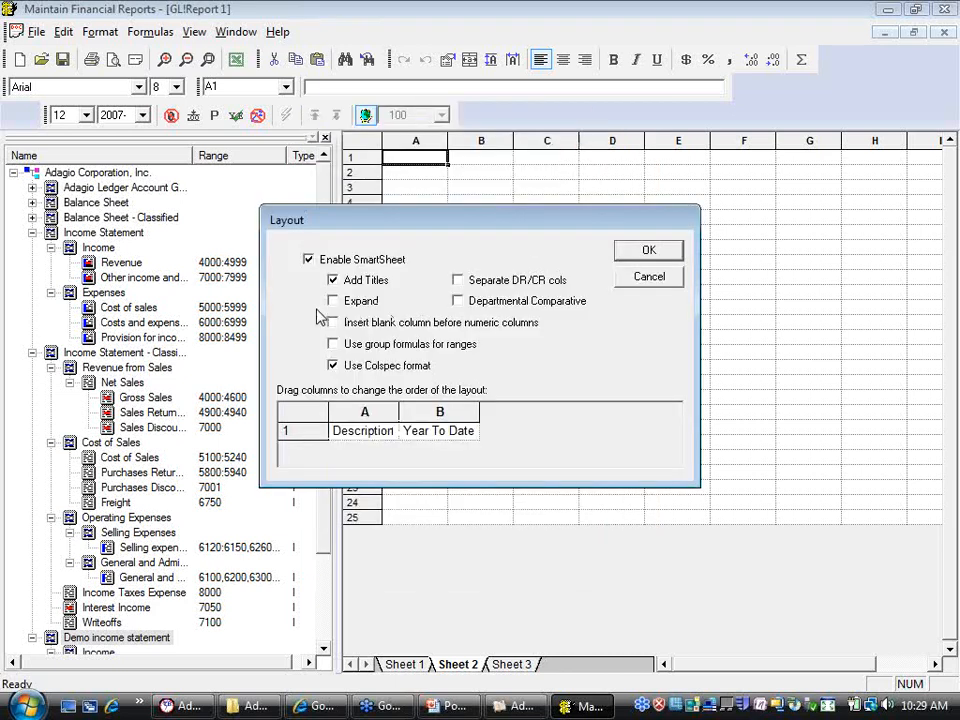
{"action": "left_click", "coordinate": [458, 302]}
{"action": "left_click", "coordinate": [649, 251]}
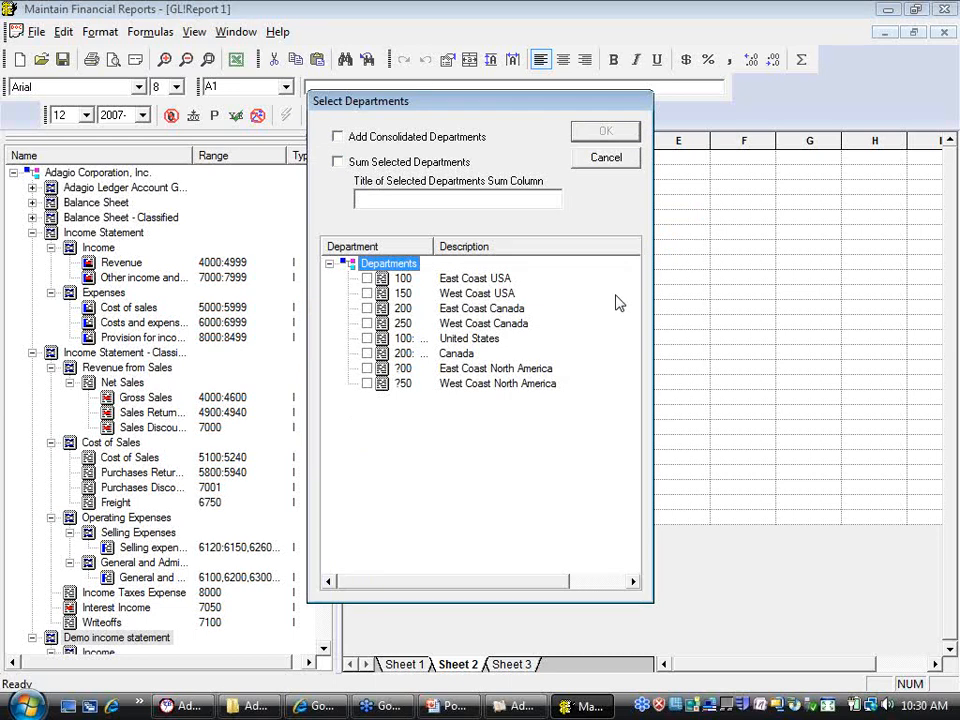
Select departments 100, 150 and 250 for the comparative report and widen the Department column to show the full department codes
{"action": "left_click", "coordinate": [366, 278]}
{"action": "left_click", "coordinate": [366, 294]}
{"action": "left_click", "coordinate": [366, 323]}
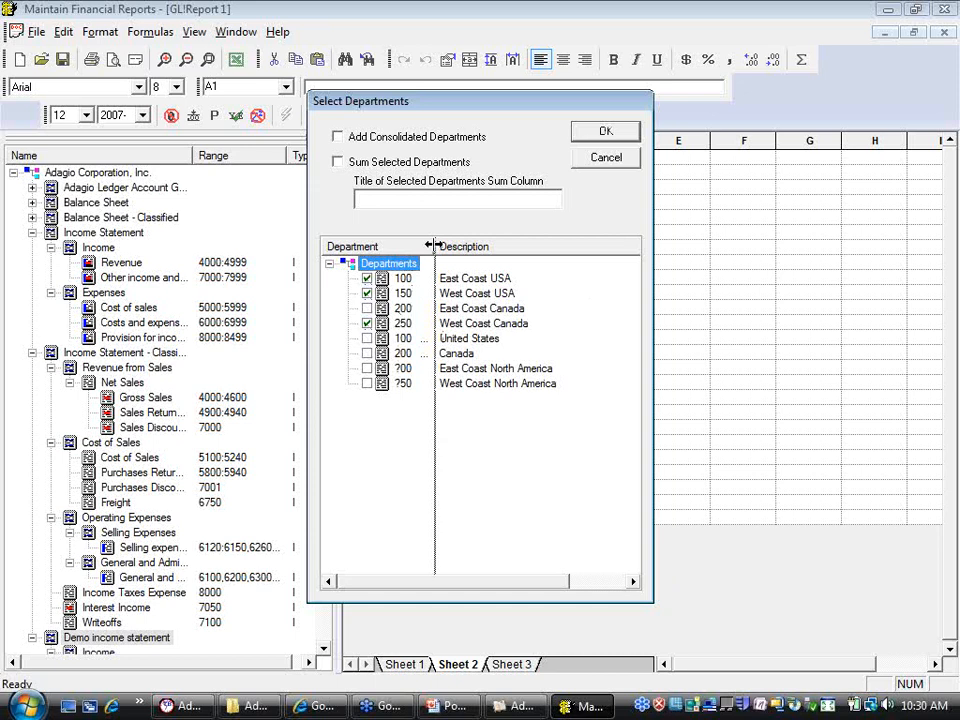
{"action": "left_click_drag", "start_coordinate": [434, 246], "coordinate": [447, 246]}
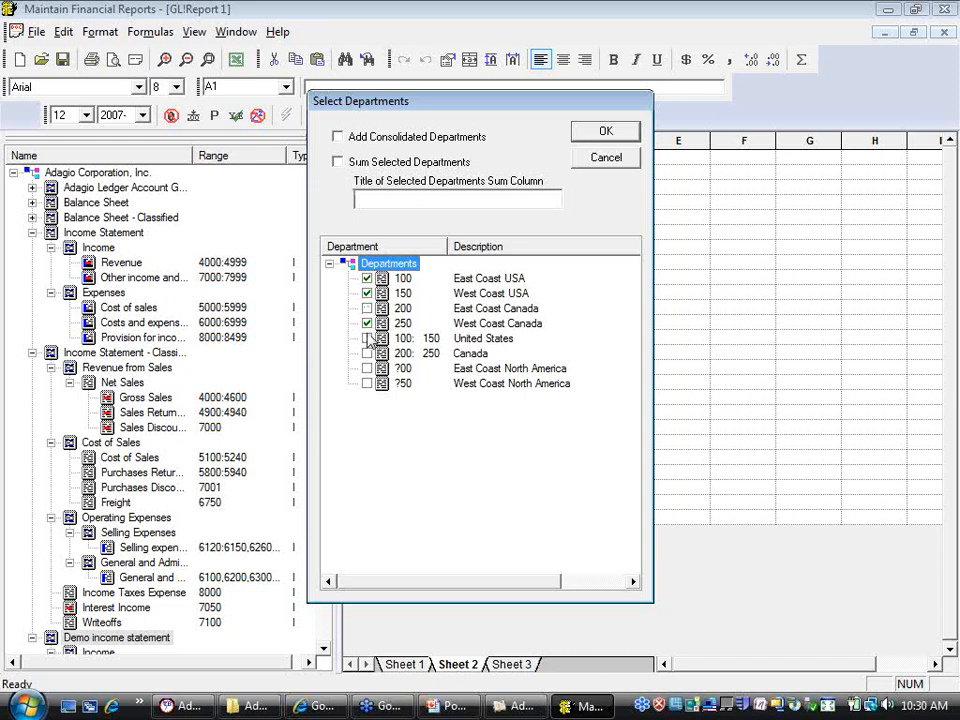
Enable summing of the selected departments, title the sum column "Sum of Depts", and accept the department selection
{"action": "left_click", "coordinate": [338, 162]}
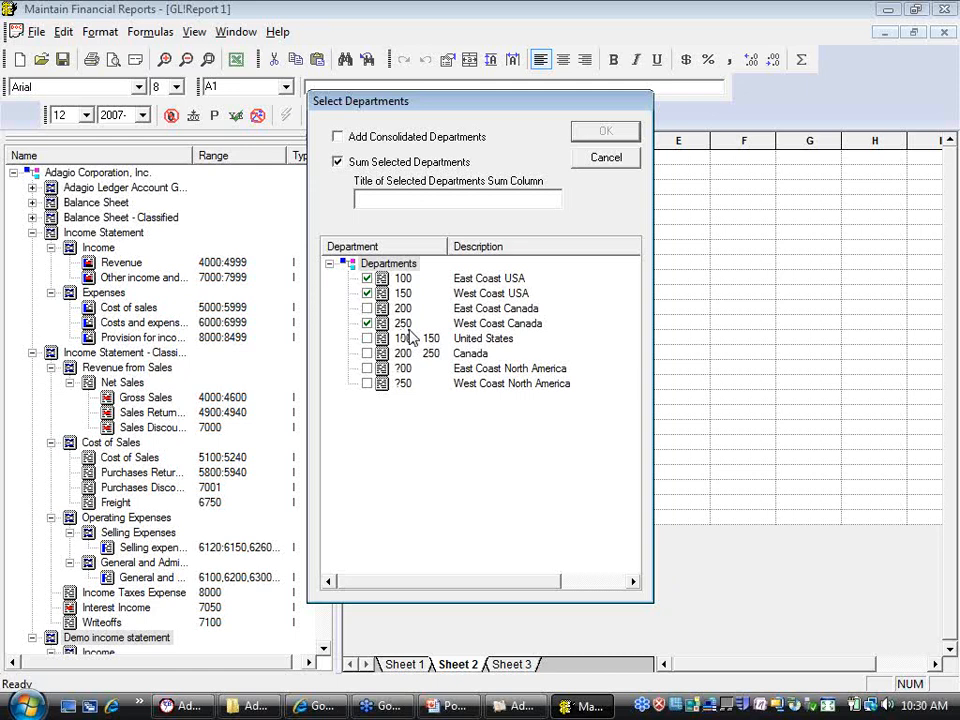
{"action": "left_click", "coordinate": [399, 196]}
{"action": "type", "text": "Sum a"}
{"action": "type", "text": "f Depts"}
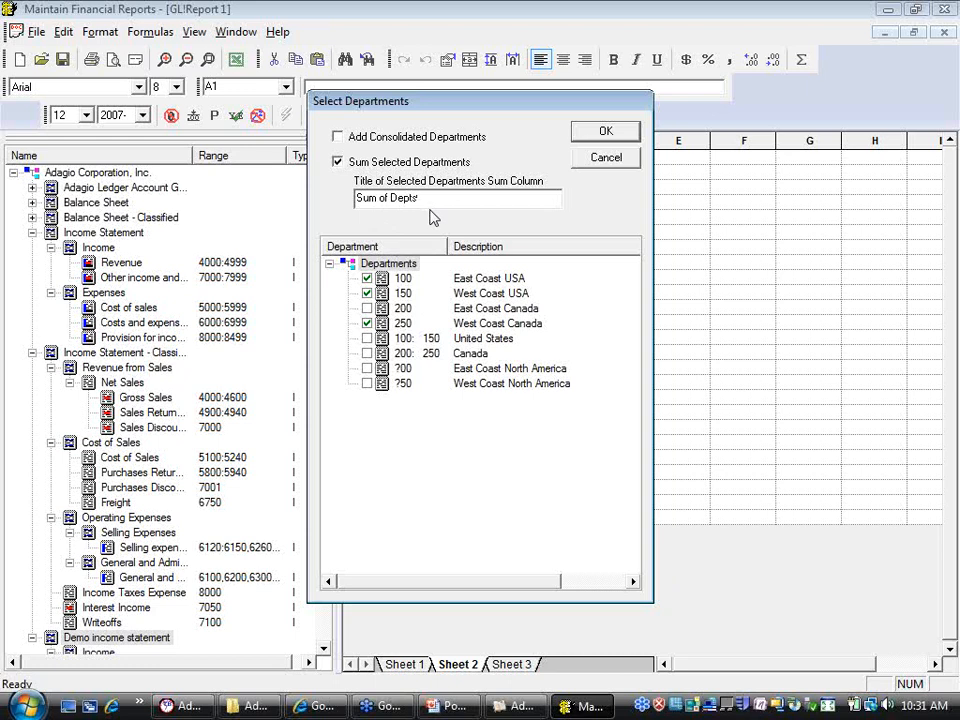
{"action": "left_click", "coordinate": [575, 134]}
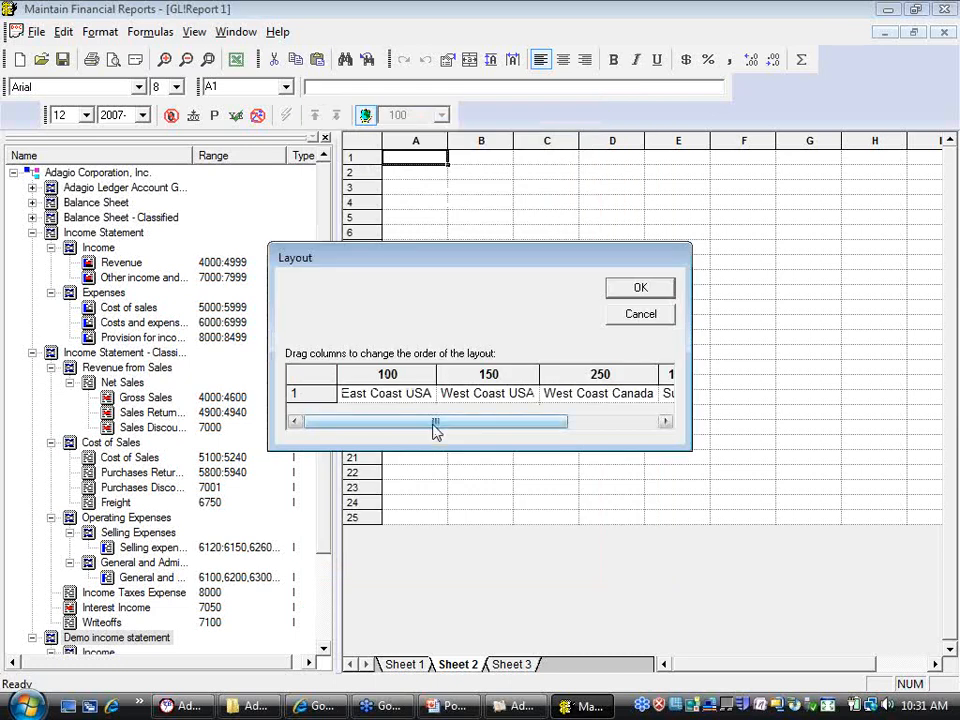
Keep the proposed column order of 100, 150, 250 and the sum column, and generate the report on Sheet 2
{"action": "left_click_drag", "start_coordinate": [436, 428], "coordinate": [381, 432]}
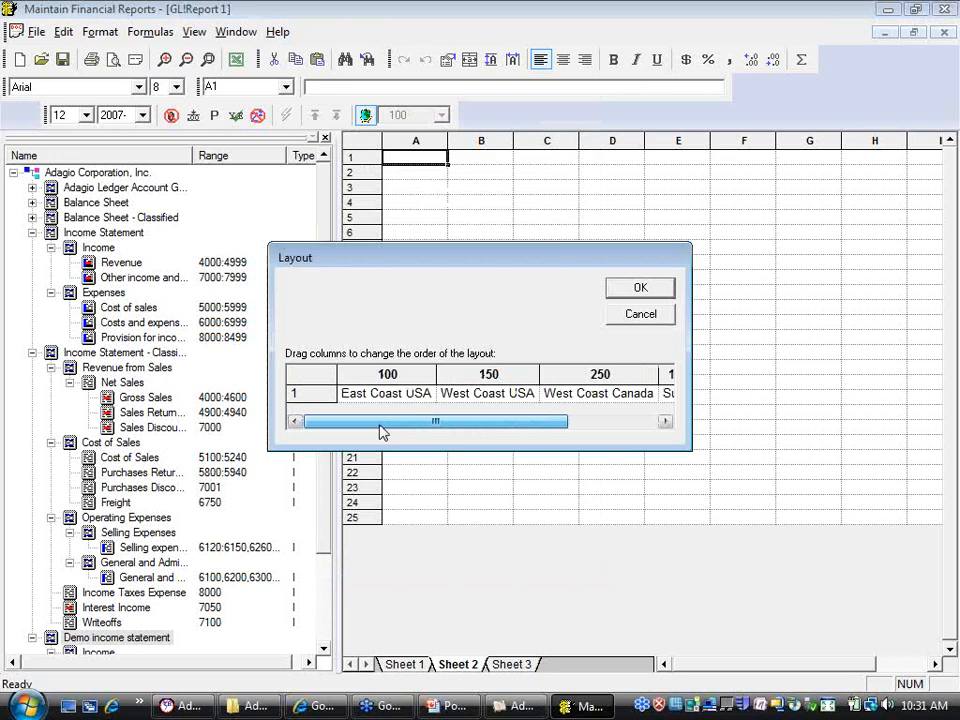
{"action": "left_click_drag", "start_coordinate": [380, 425], "coordinate": [420, 428]}
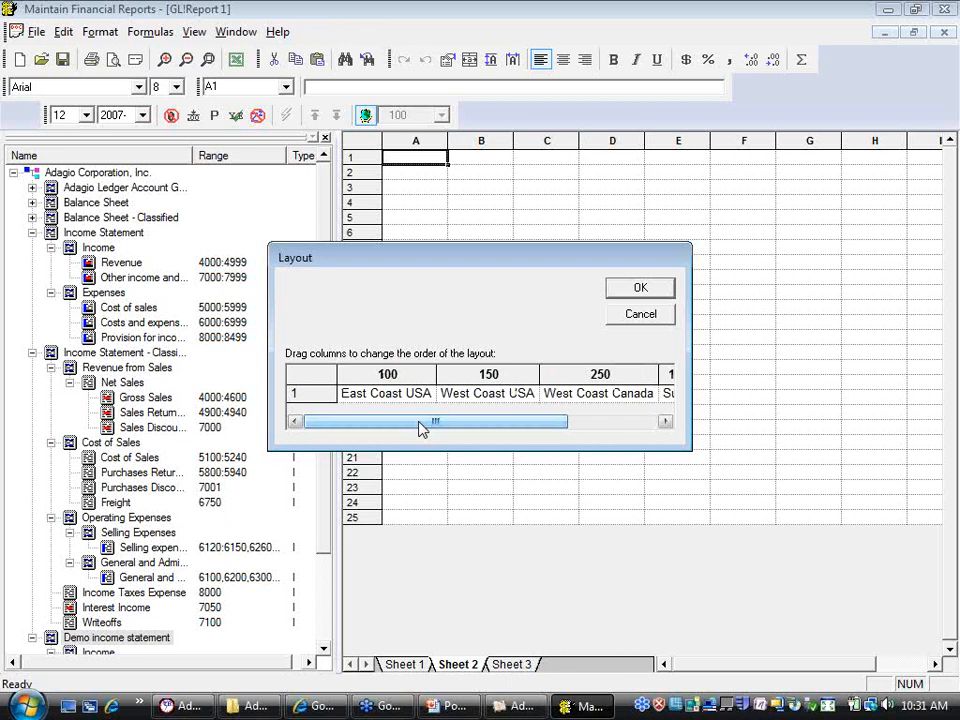
{"action": "left_click", "coordinate": [662, 314]}
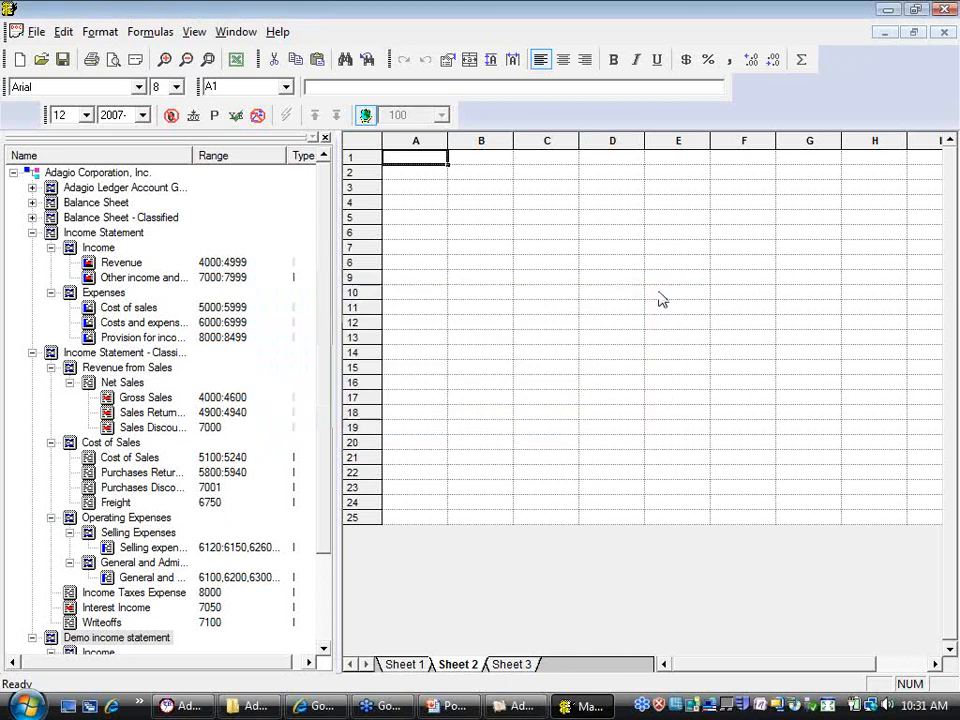
Hide the account groups, expand the generated report to its individual accounts, and collapse it again
{"action": "left_click", "coordinate": [326, 139]}
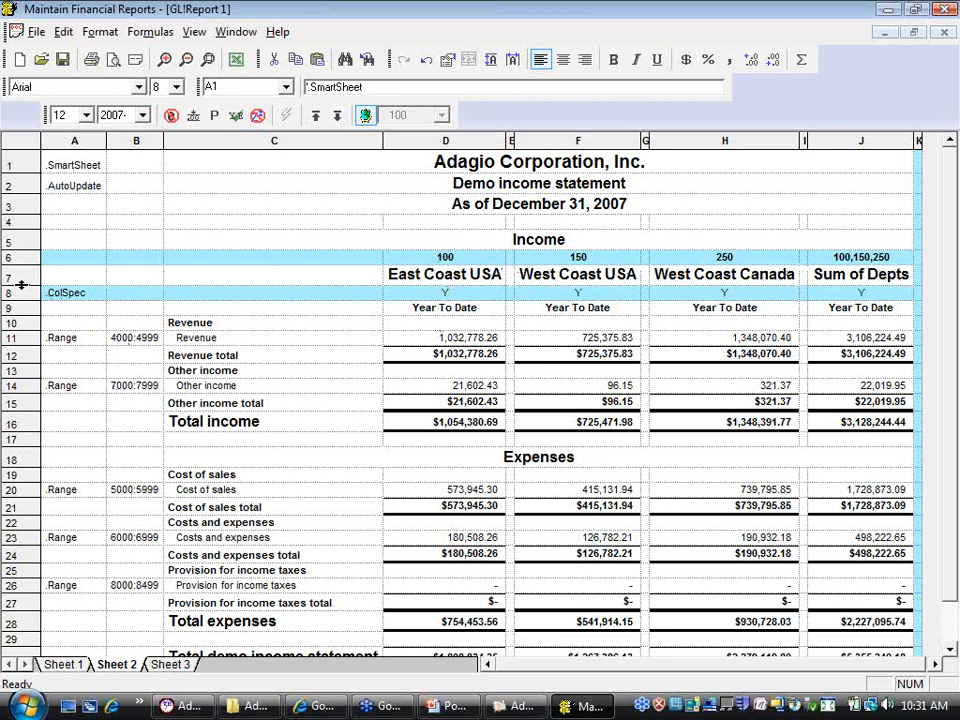
{"action": "left_click", "coordinate": [337, 116]}
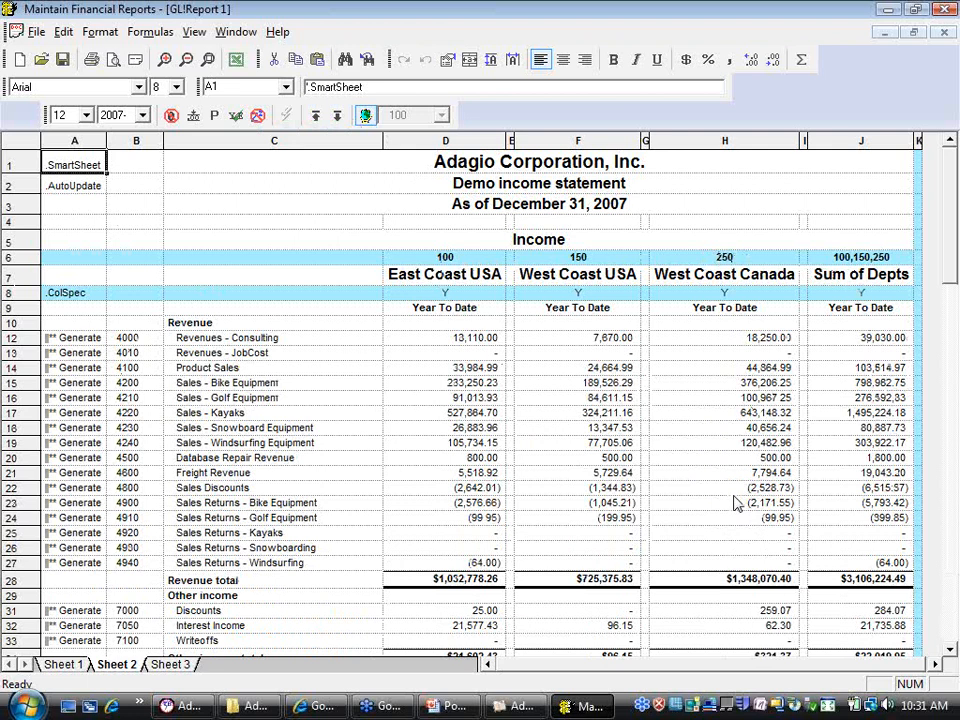
{"action": "left_click", "coordinate": [315, 116]}
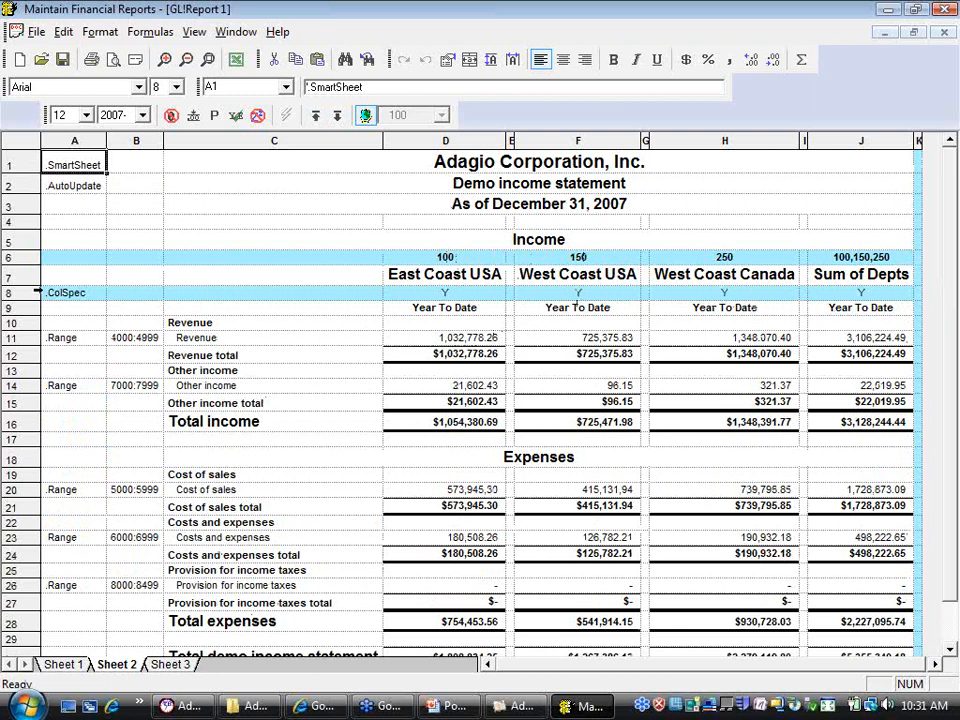
Make heading row 7 taller and narrow columns D, F, H and J so the department titles wrap onto two lines
{"action": "left_click_drag", "start_coordinate": [32, 287], "coordinate": [32, 300]}
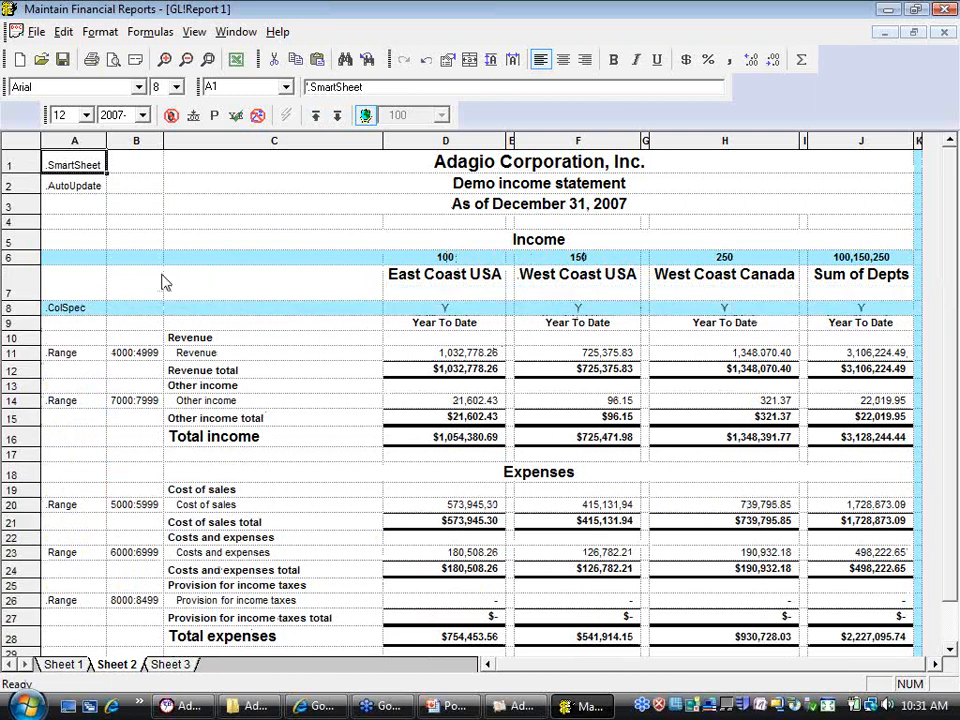
{"action": "left_click", "coordinate": [430, 142]}
{"action": "left_click_drag", "start_coordinate": [428, 148], "coordinate": [860, 148]}
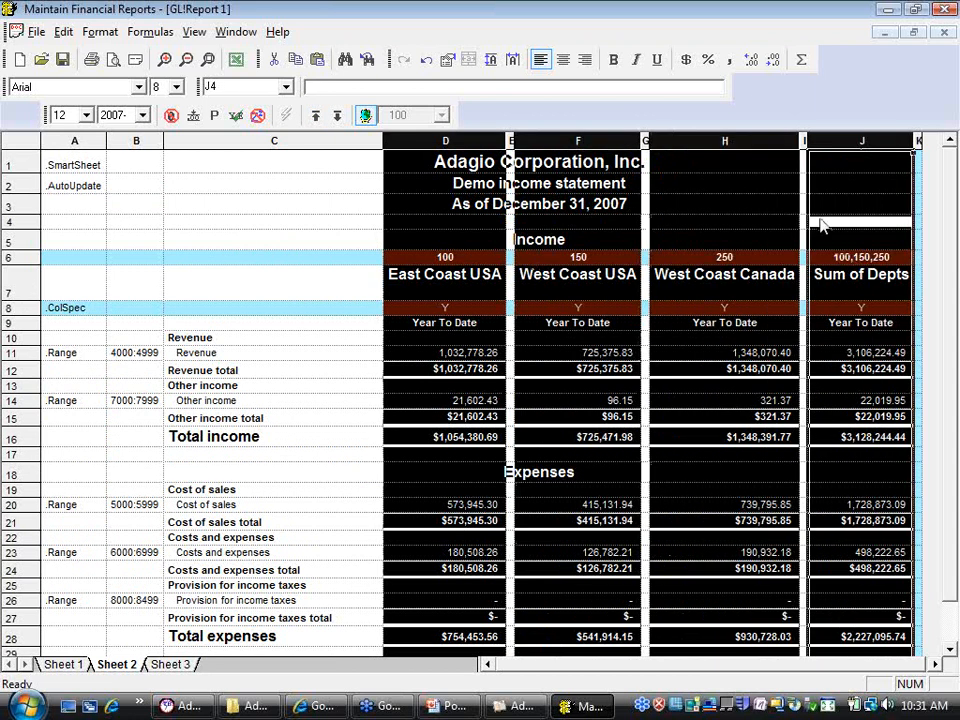
{"action": "left_click_drag", "start_coordinate": [507, 141], "coordinate": [478, 143]}
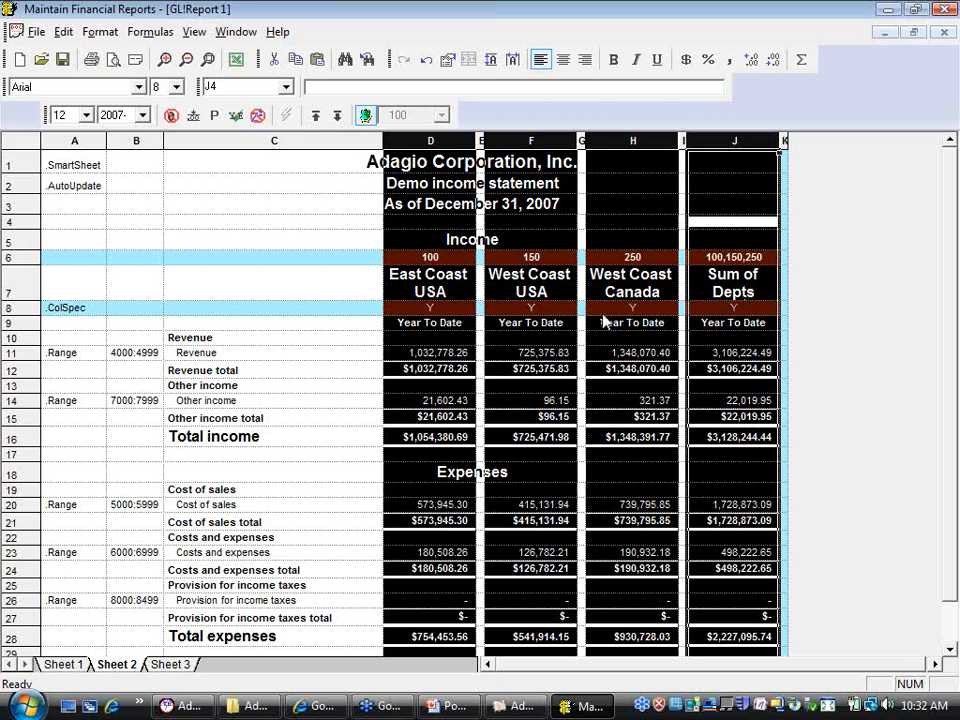
{"action": "left_click", "coordinate": [452, 342]}
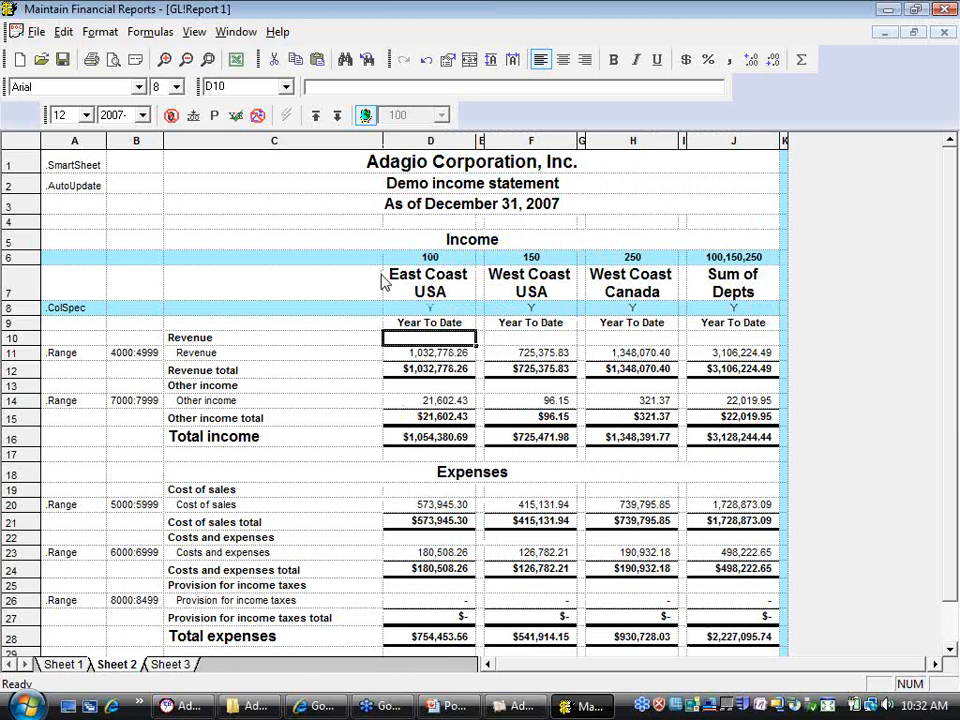
Move the Sum of Depts column ahead of the East Coast USA column and back to its original place
{"action": "left_click", "coordinate": [738, 142]}
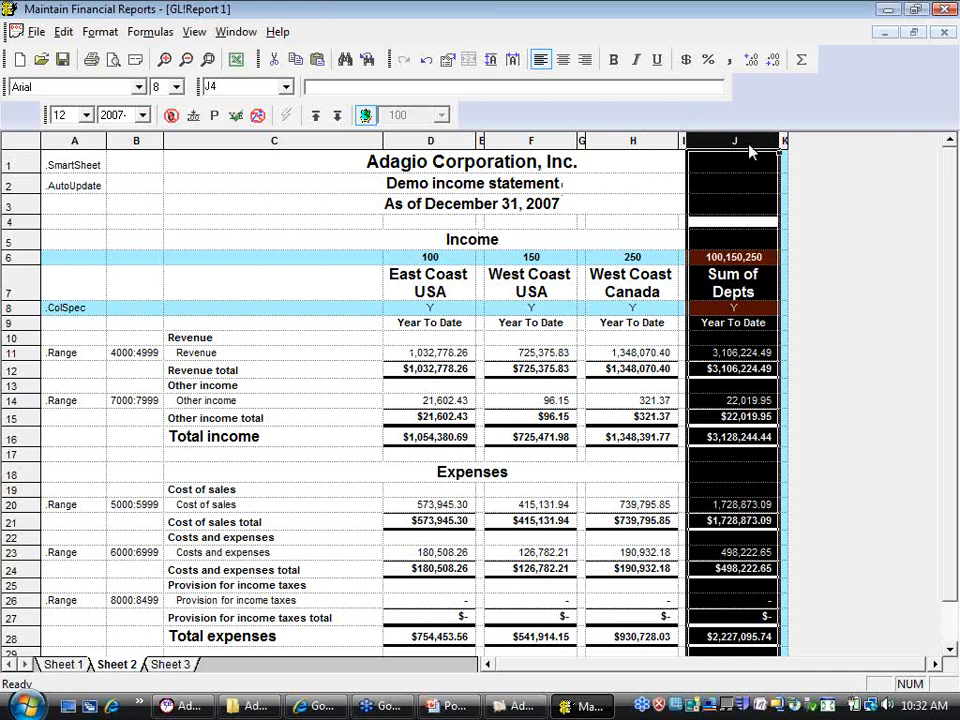
{"action": "left_click_drag", "start_coordinate": [749, 150], "coordinate": [432, 165]}
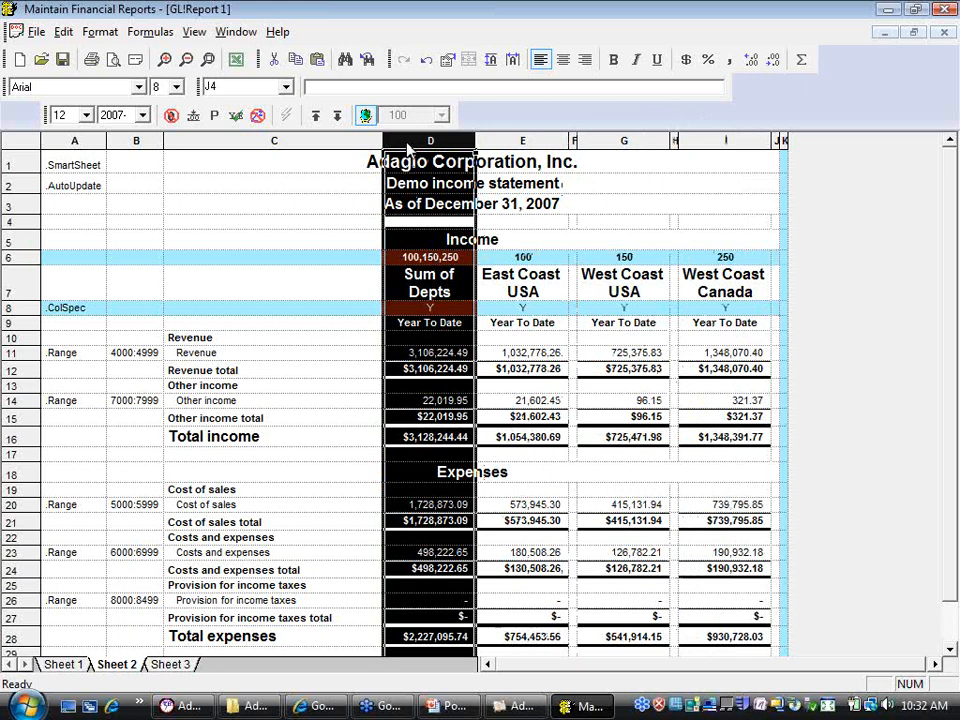
{"action": "left_click_drag", "start_coordinate": [408, 148], "coordinate": [783, 180]}
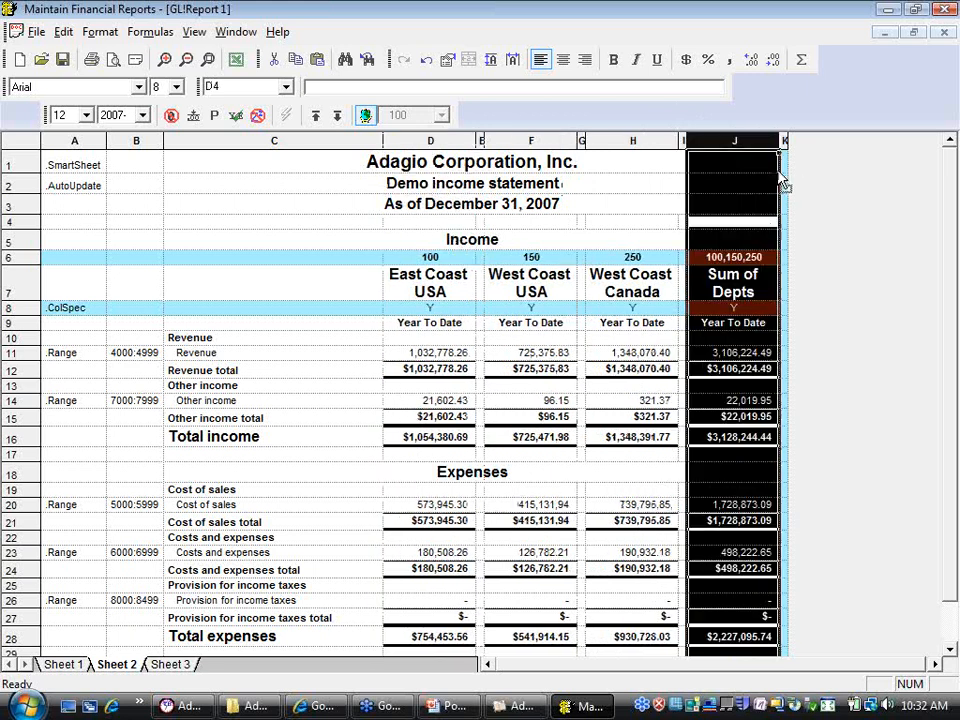
{"action": "left_click", "coordinate": [621, 335]}
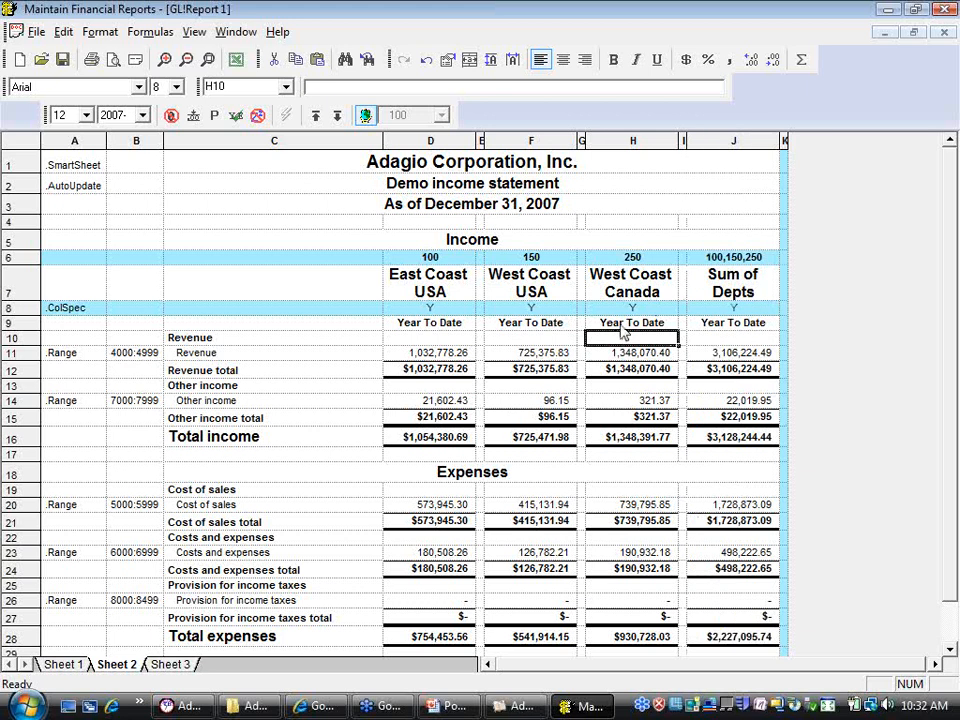
Preview the collapsed report and increase the height of row 7 so the two-line department titles print fully
{"action": "left_click", "coordinate": [112, 60]}
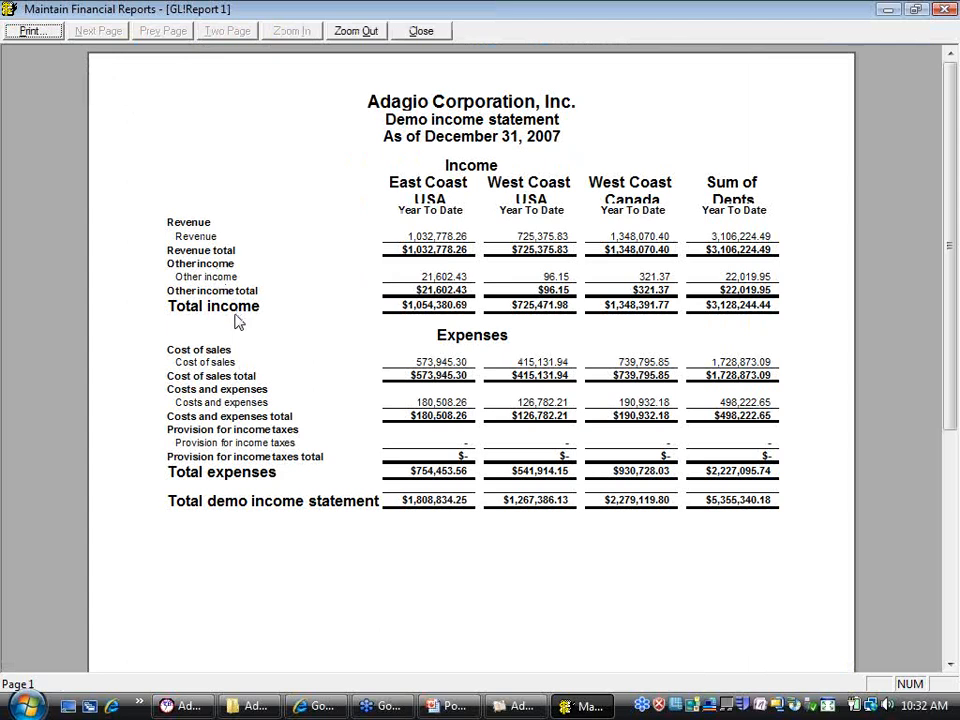
{"action": "left_click", "coordinate": [421, 31]}
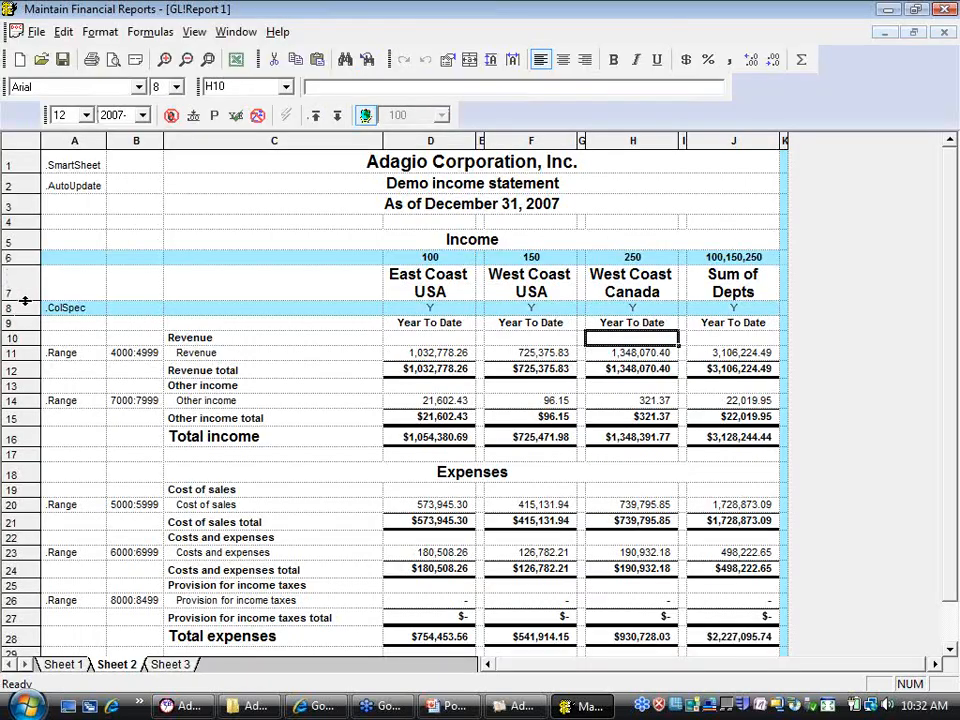
{"action": "left_click_drag", "start_coordinate": [20, 301], "coordinate": [21, 311]}
Expand the report to its individual accounts and preview the printed page
{"action": "left_click", "coordinate": [337, 118]}
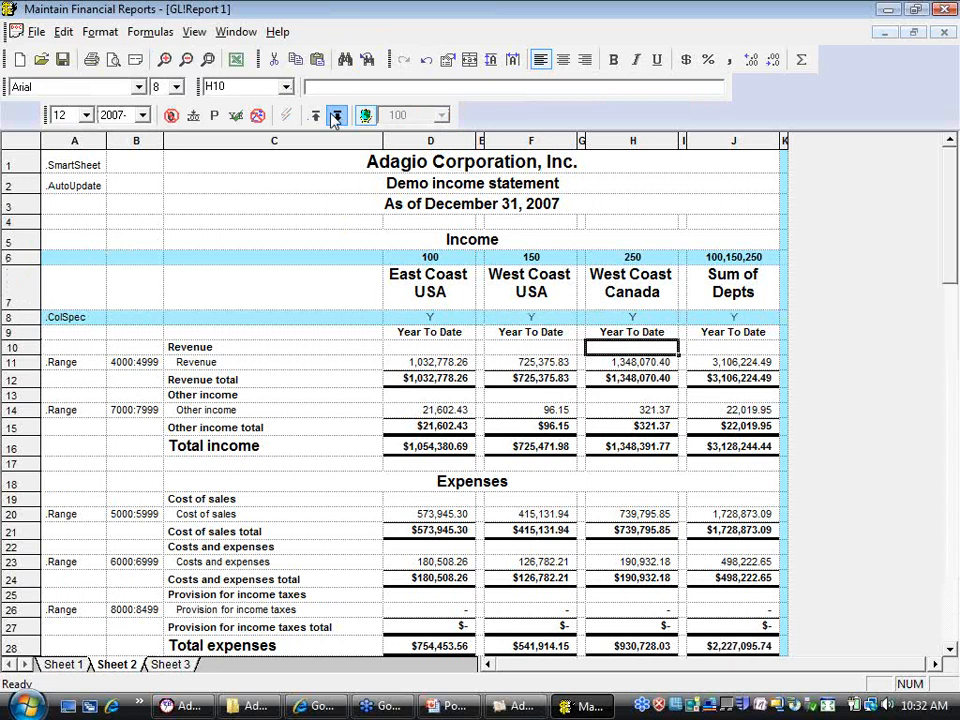
{"action": "left_click", "coordinate": [90, 59]}
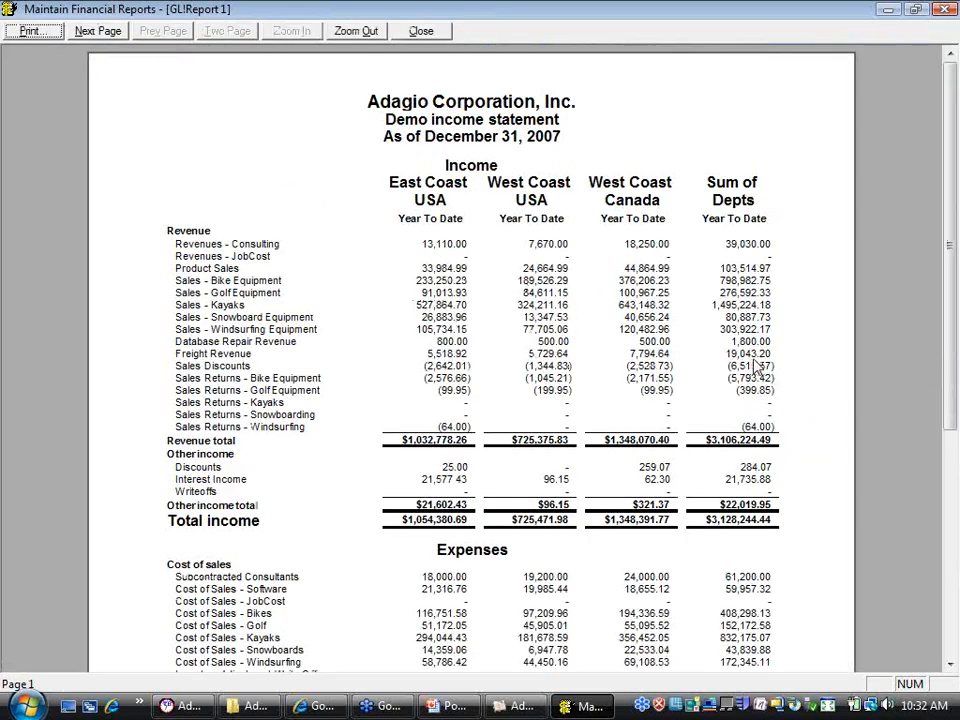
{"action": "left_click", "coordinate": [421, 31]}
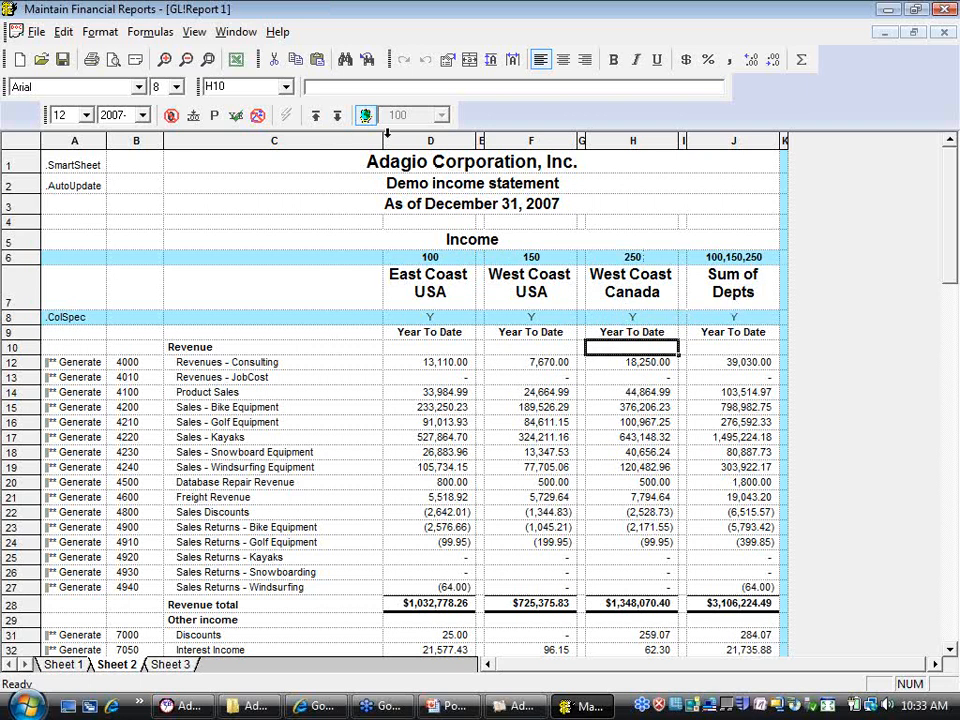
Set the columns of departments 100, 150 and 250 to hide when printed, and preview the report
{"action": "left_click_drag", "start_coordinate": [430, 141], "coordinate": [633, 148]}
{"action": "right_click", "coordinate": [633, 148]}
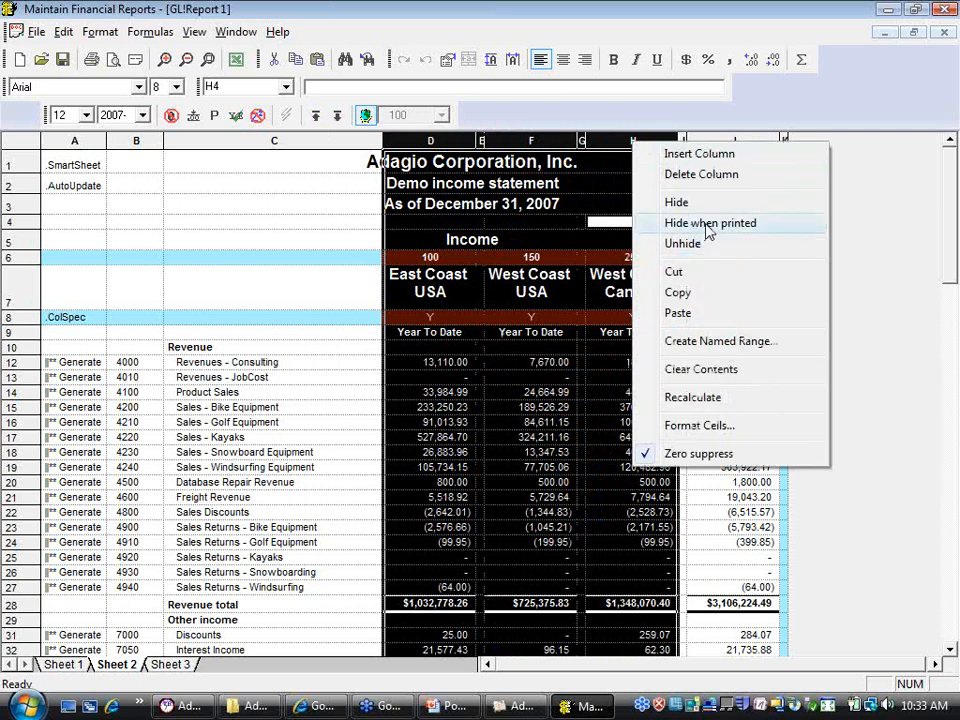
{"action": "left_click", "coordinate": [709, 225]}
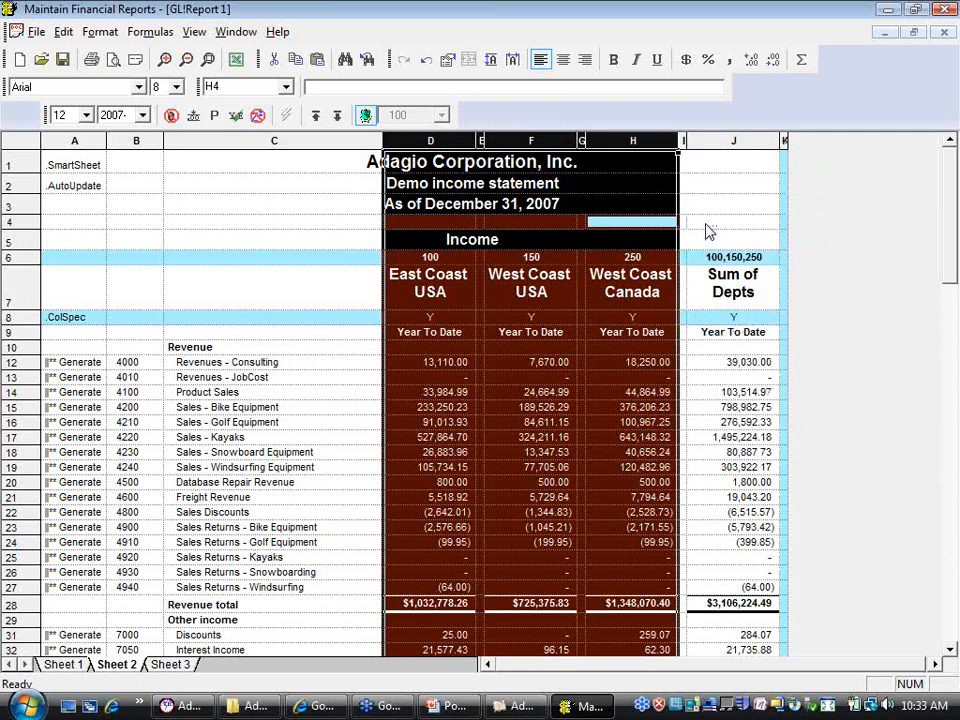
{"action": "left_click", "coordinate": [742, 172]}
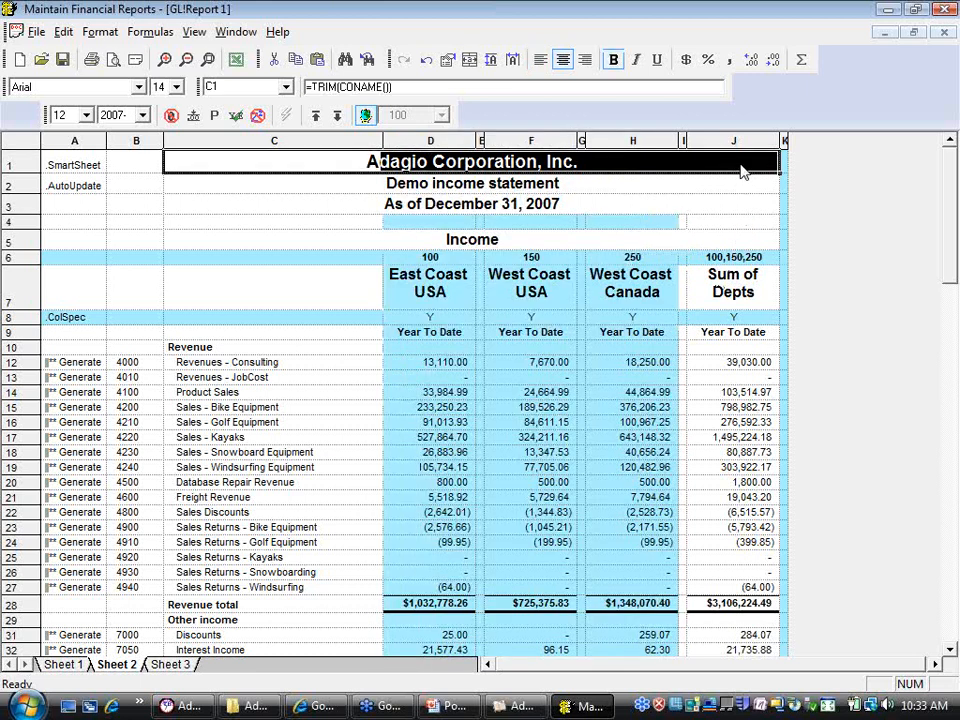
{"action": "left_click", "coordinate": [114, 60]}
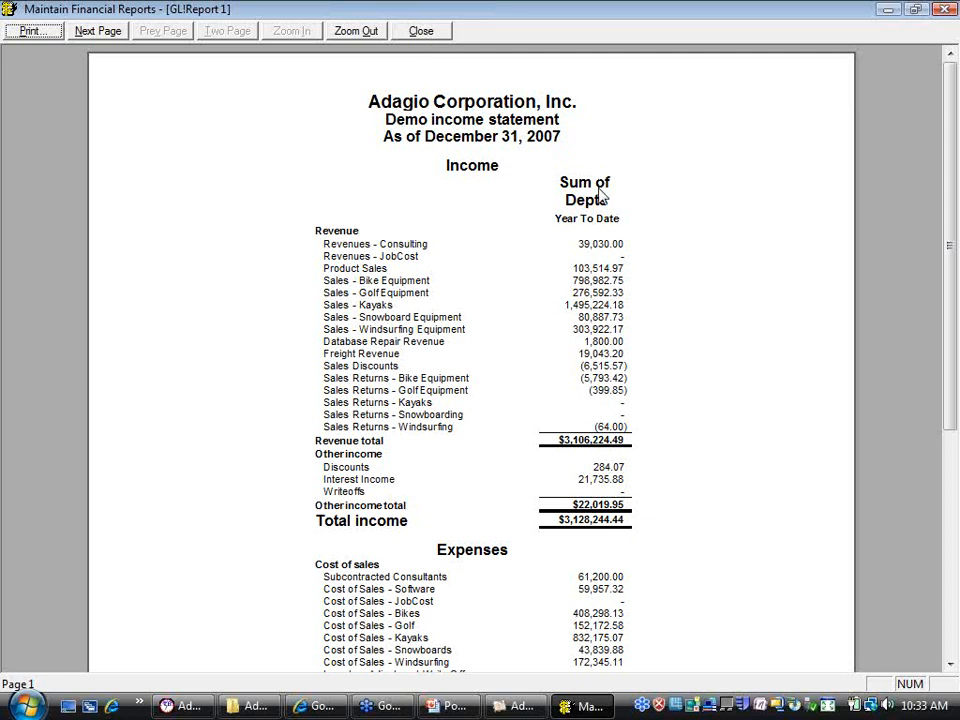
{"action": "left_click", "coordinate": [415, 33]}
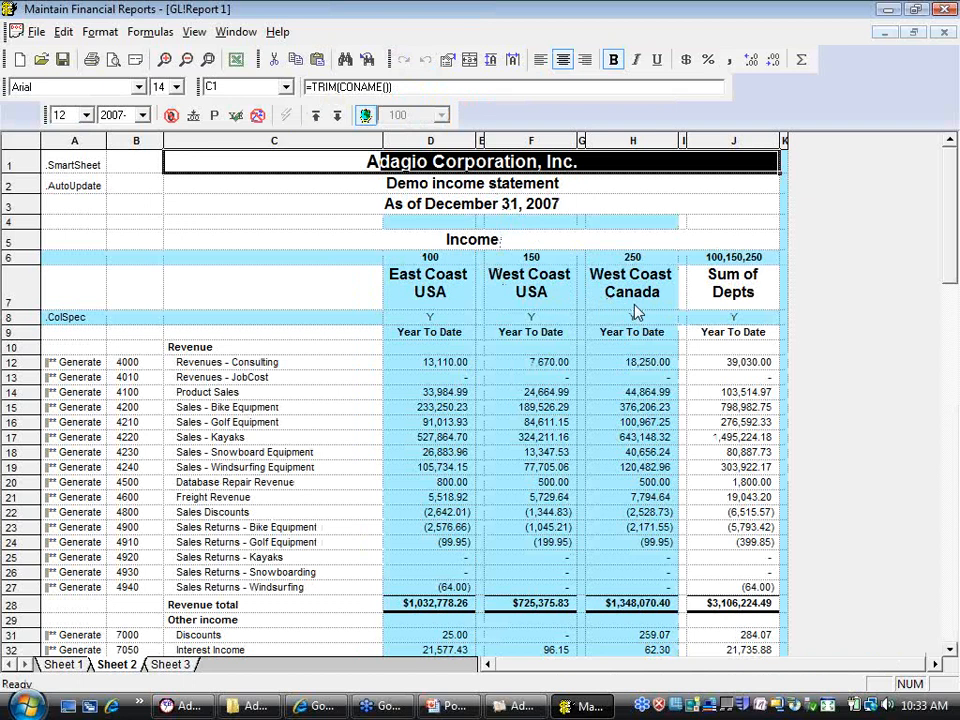
Change the department code in F6 to 200 and examine the formula behind the combined department list in J6
{"action": "left_click", "coordinate": [531, 257]}
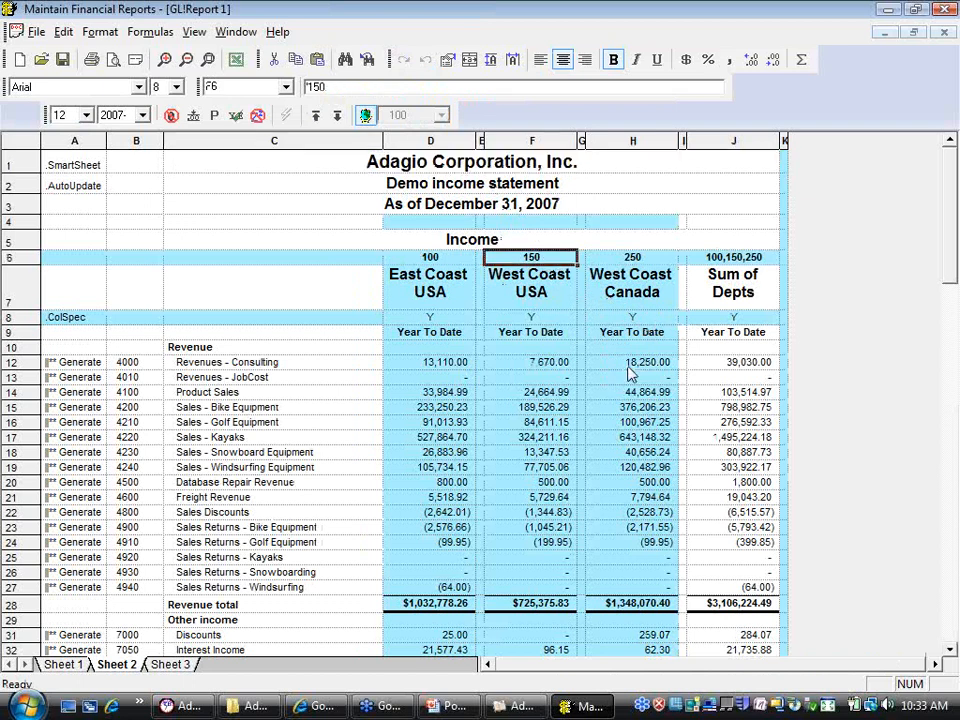
{"action": "type", "text": "200"}
{"action": "key", "text": "Return"}
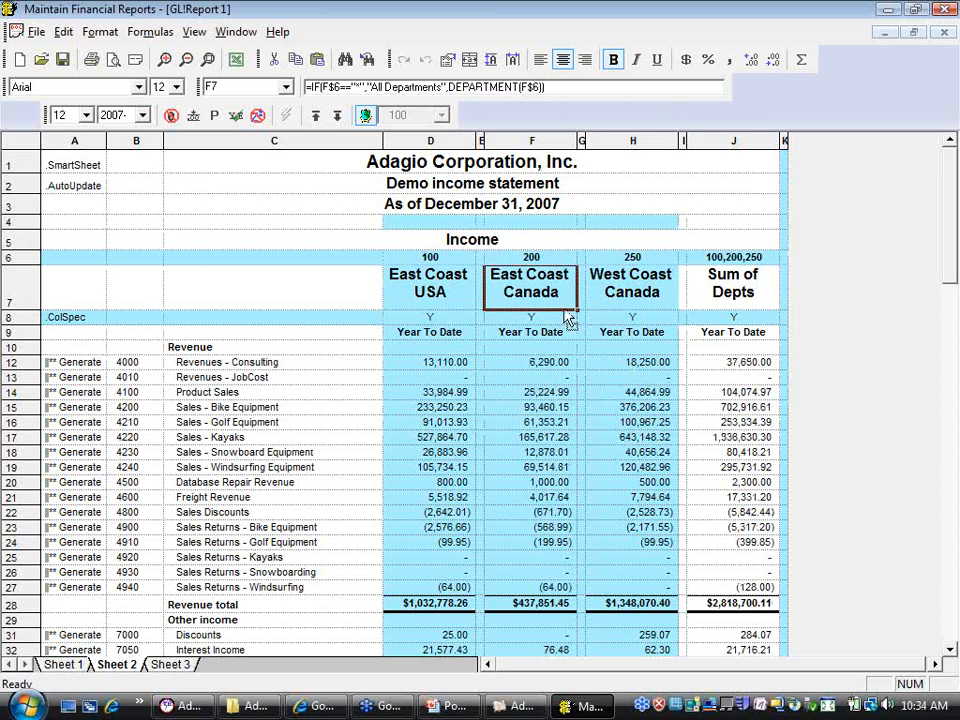
{"action": "left_click", "coordinate": [755, 262]}
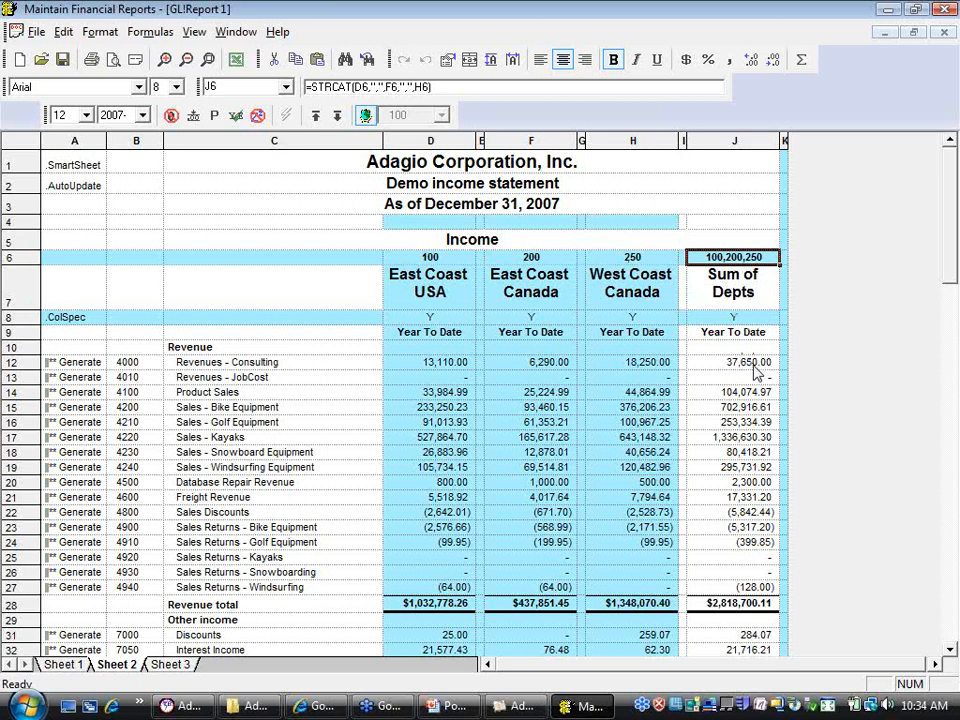
Set the department code in F6 back to 150
{"action": "left_click", "coordinate": [503, 260]}
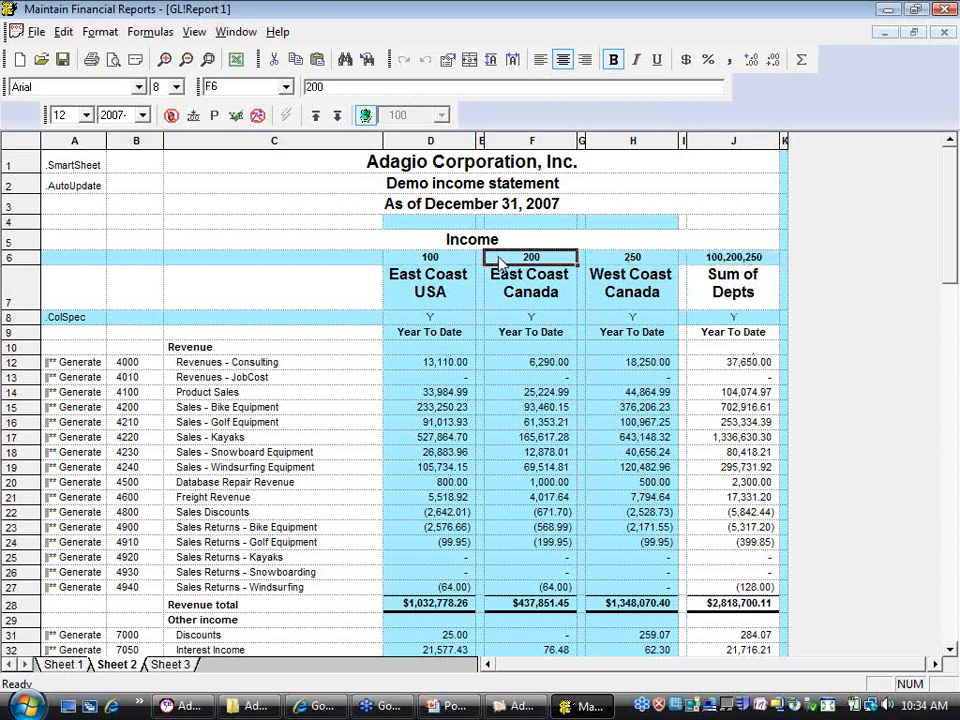
{"action": "type", "text": "150"}
{"action": "key", "text": "Return"}
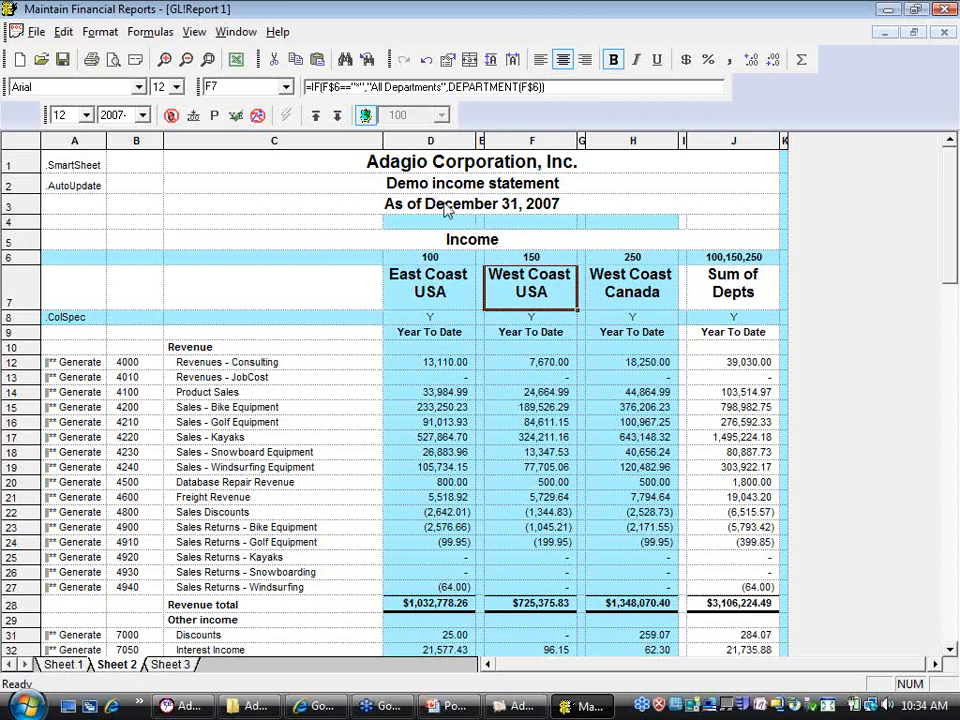
Examine the Revenues - Consulting amount formulas for department 100 in D12 and for the department sum in J12
{"action": "left_click", "coordinate": [449, 366]}
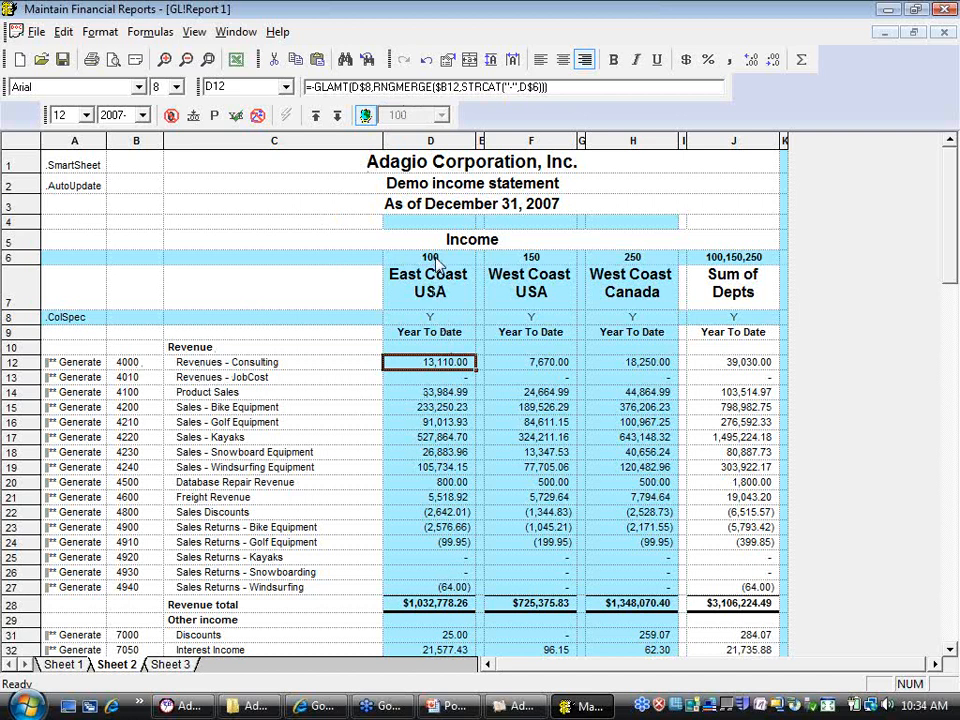
{"action": "left_click", "coordinate": [720, 362]}
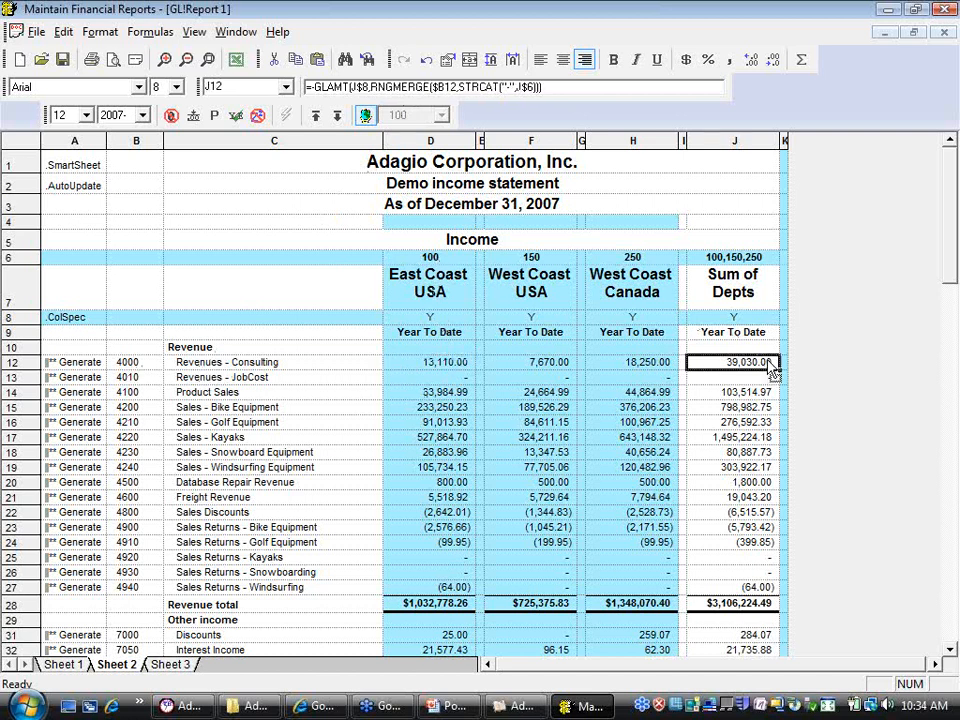
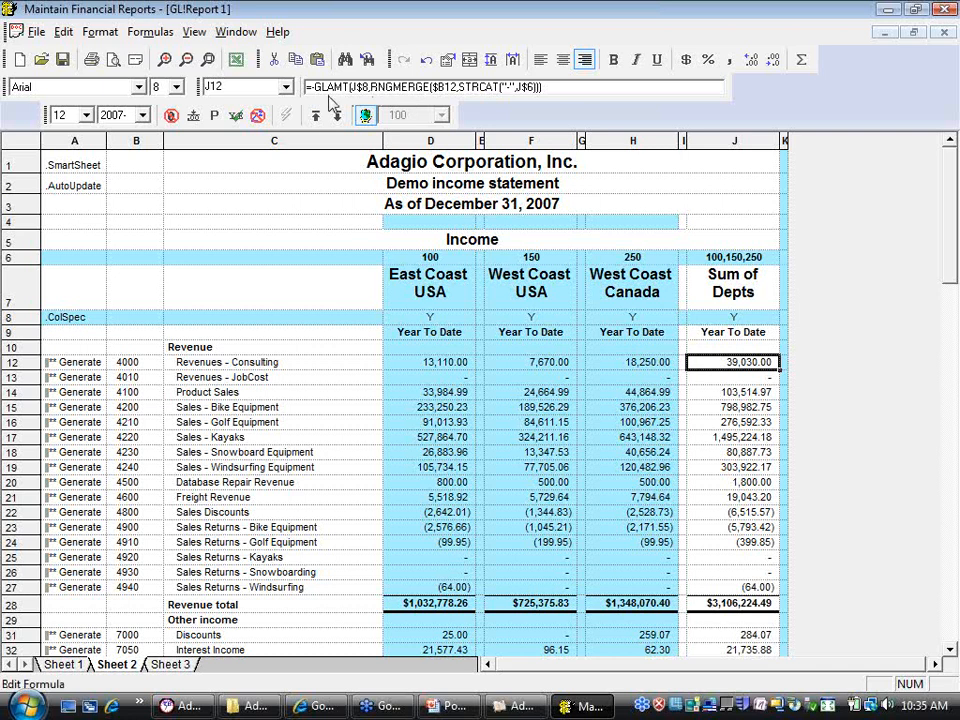
Open the blank Sheet 3 and show the account groups, collapsing Income Statement and Income Statement - Classified
{"action": "left_click", "coordinate": [75, 221]}
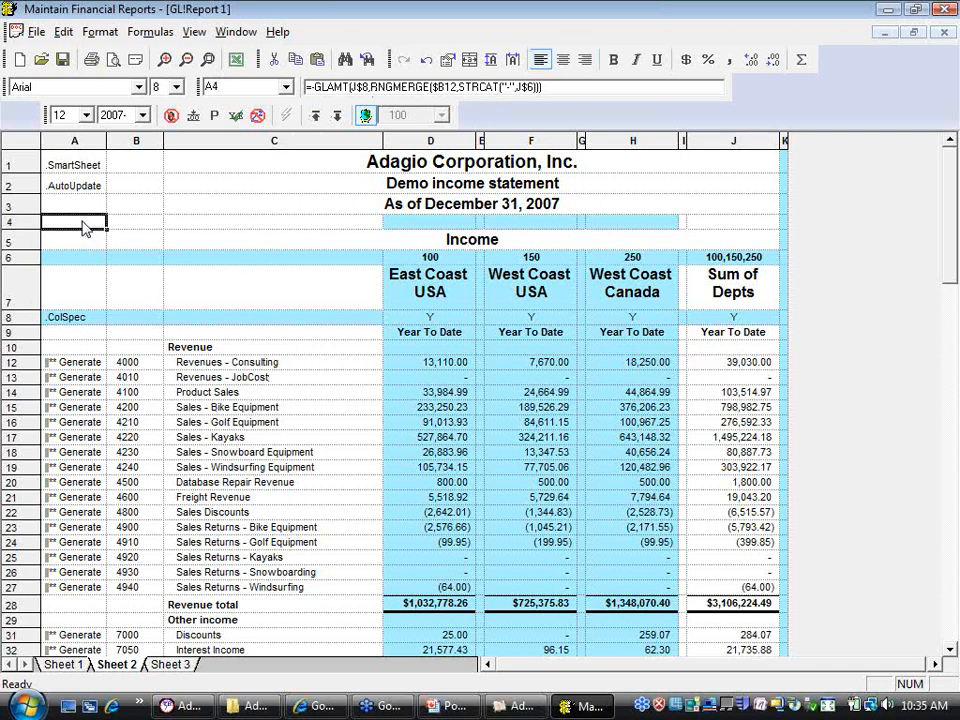
{"action": "left_click", "coordinate": [170, 664]}
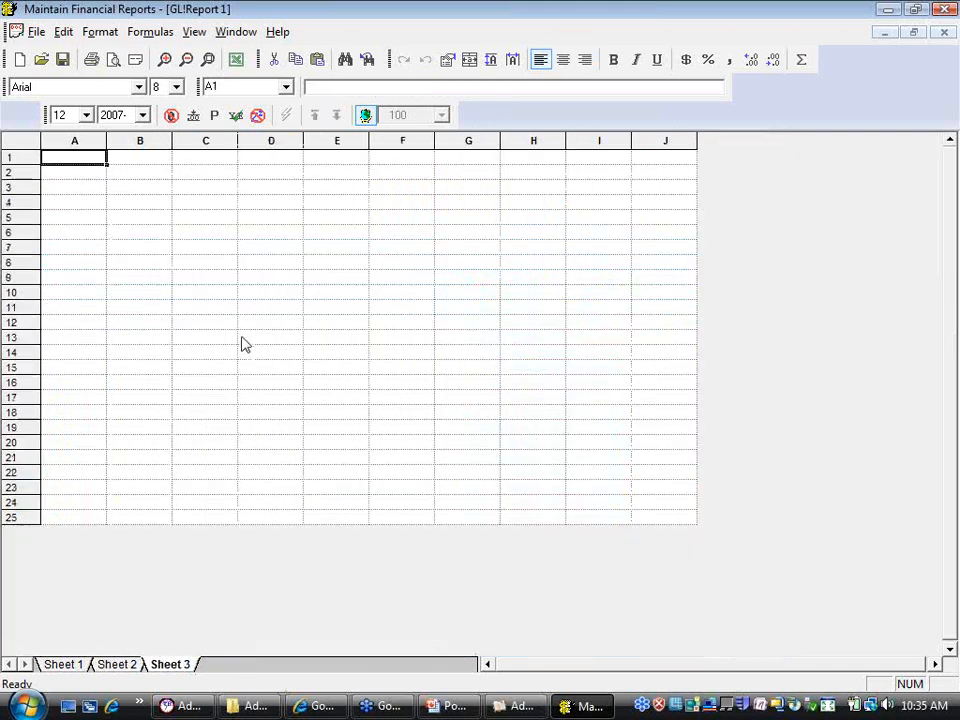
{"action": "left_click", "coordinate": [196, 33]}
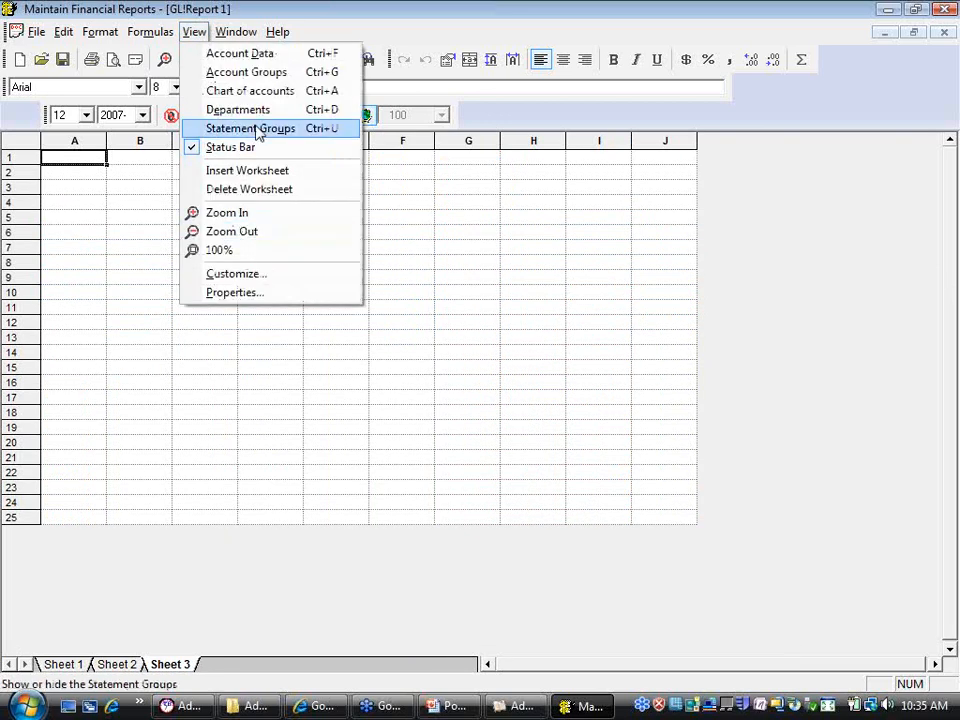
{"action": "left_click", "coordinate": [262, 74]}
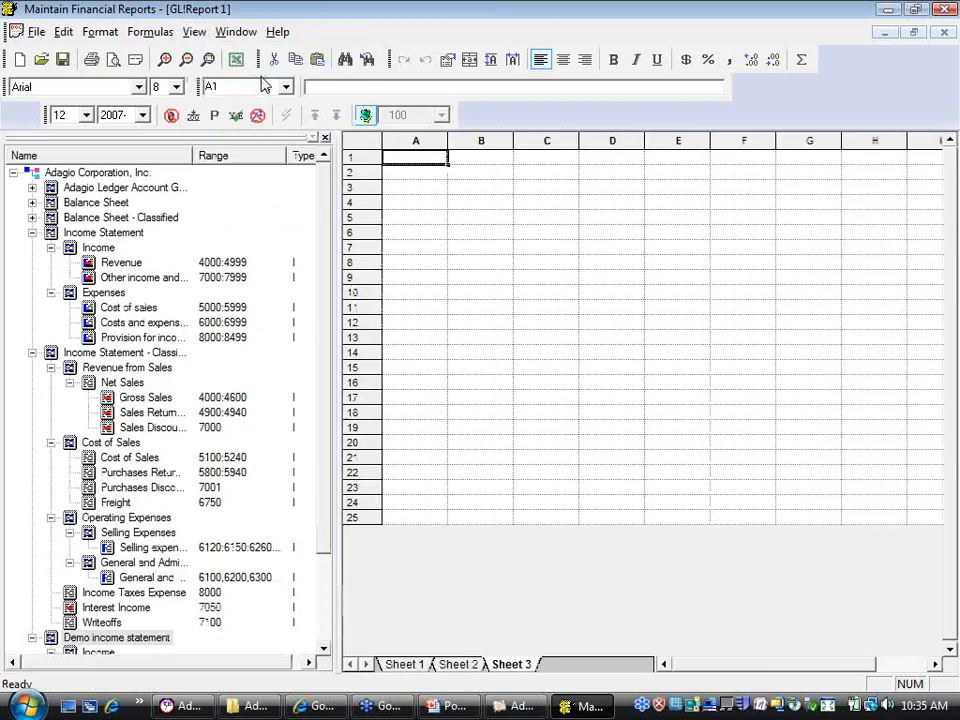
{"action": "left_click", "coordinate": [32, 232]}
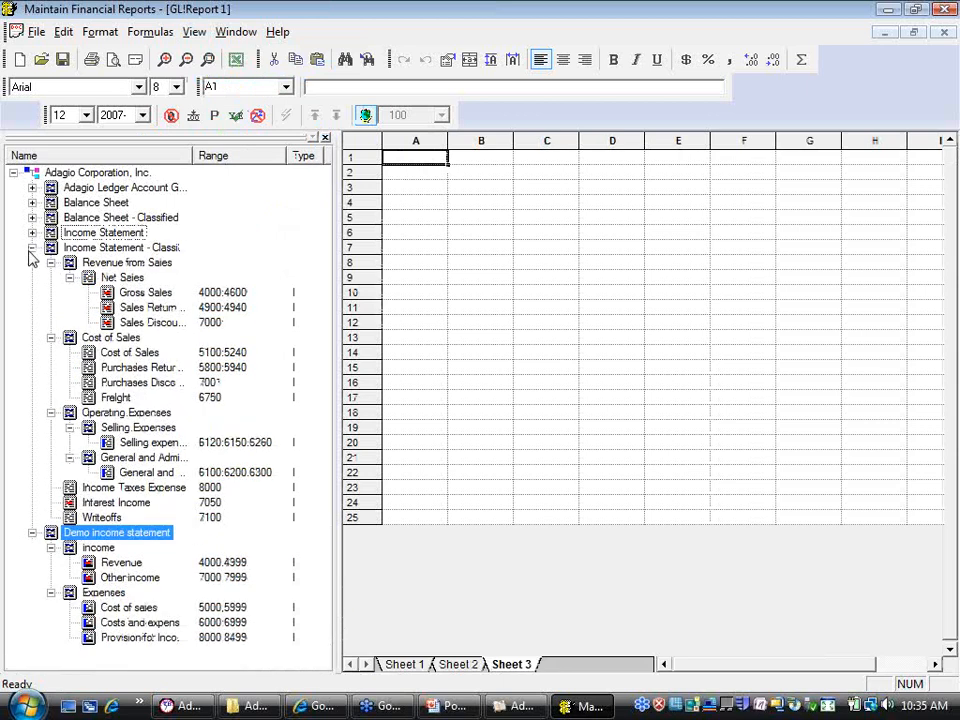
{"action": "left_click", "coordinate": [32, 247]}
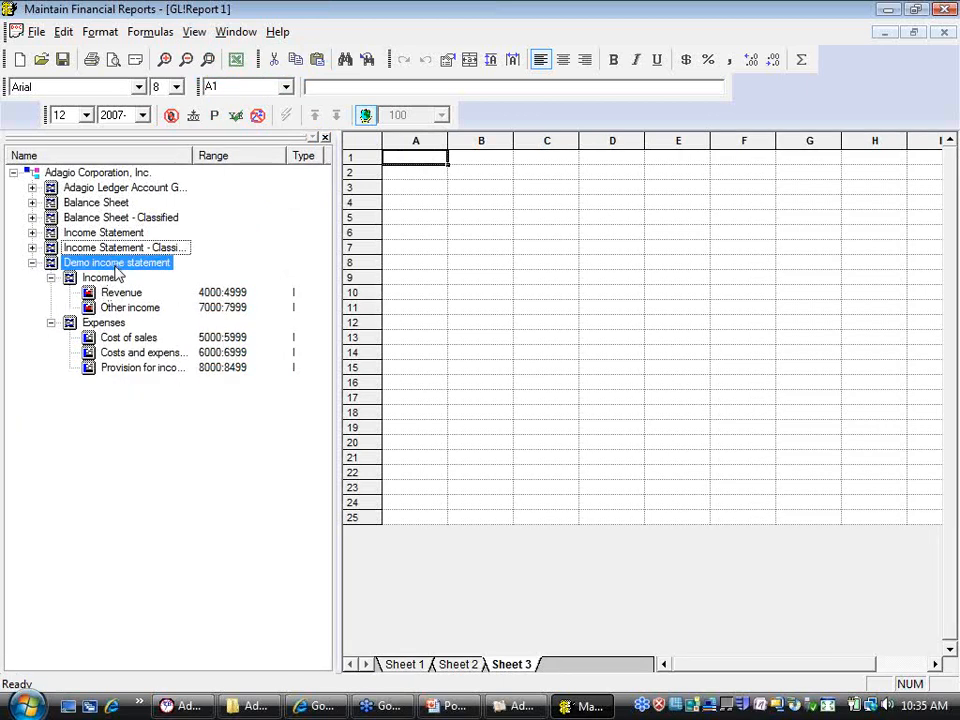
Place the Expenses group of Demo income statement on Sheet 3 with the Year To Date and Year To Date Budget fields
{"action": "left_click", "coordinate": [110, 323]}
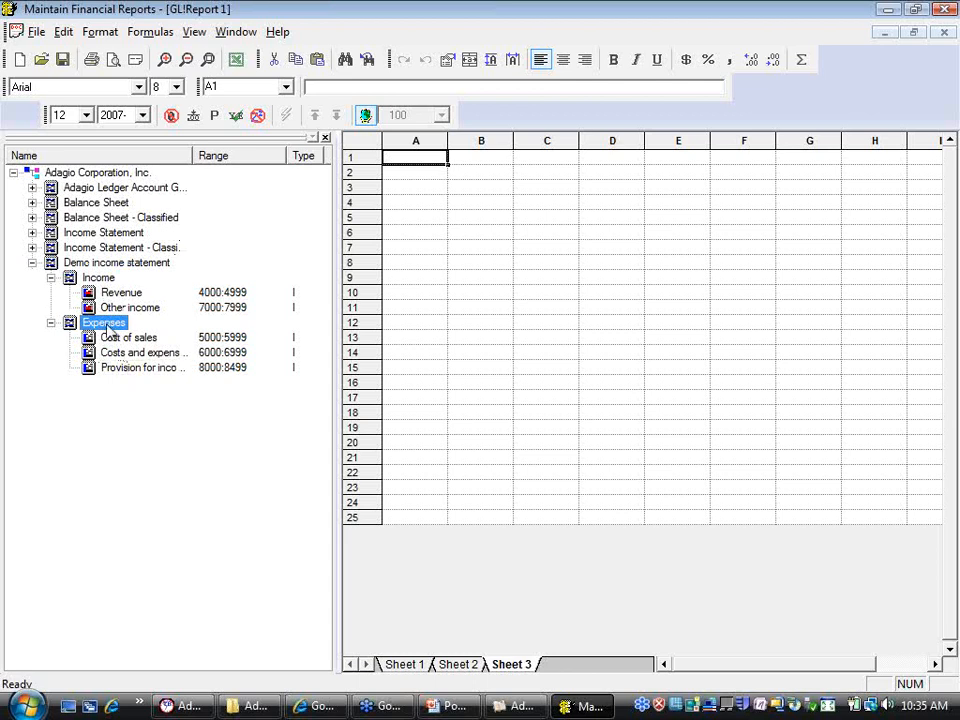
{"action": "left_click_drag", "start_coordinate": [107, 330], "coordinate": [424, 236]}
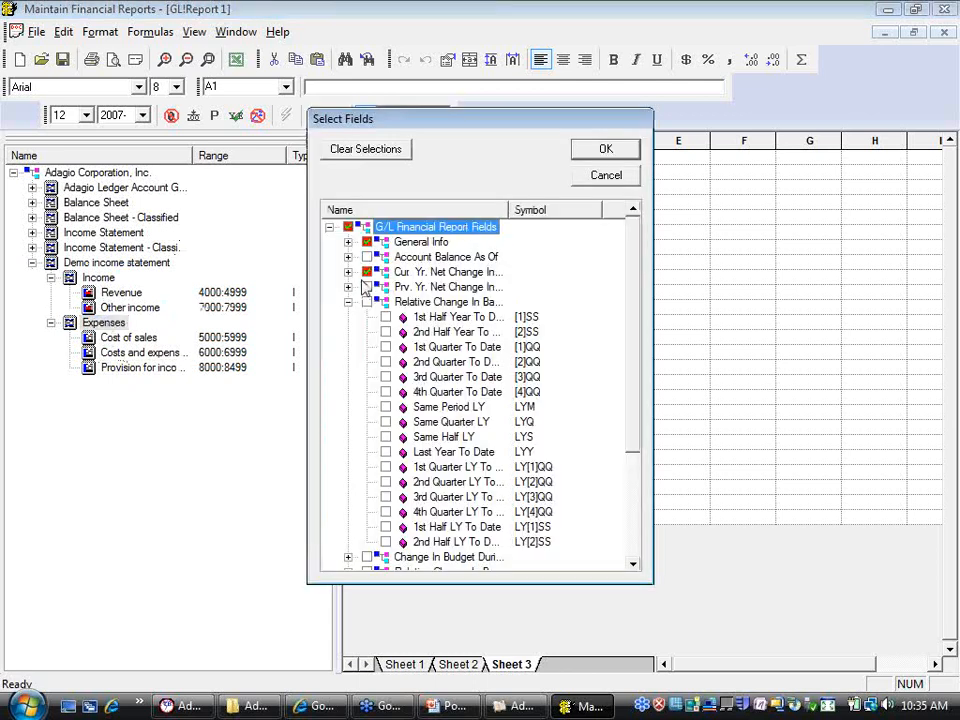
{"action": "left_click", "coordinate": [346, 272]}
{"action": "left_click", "coordinate": [385, 286]}
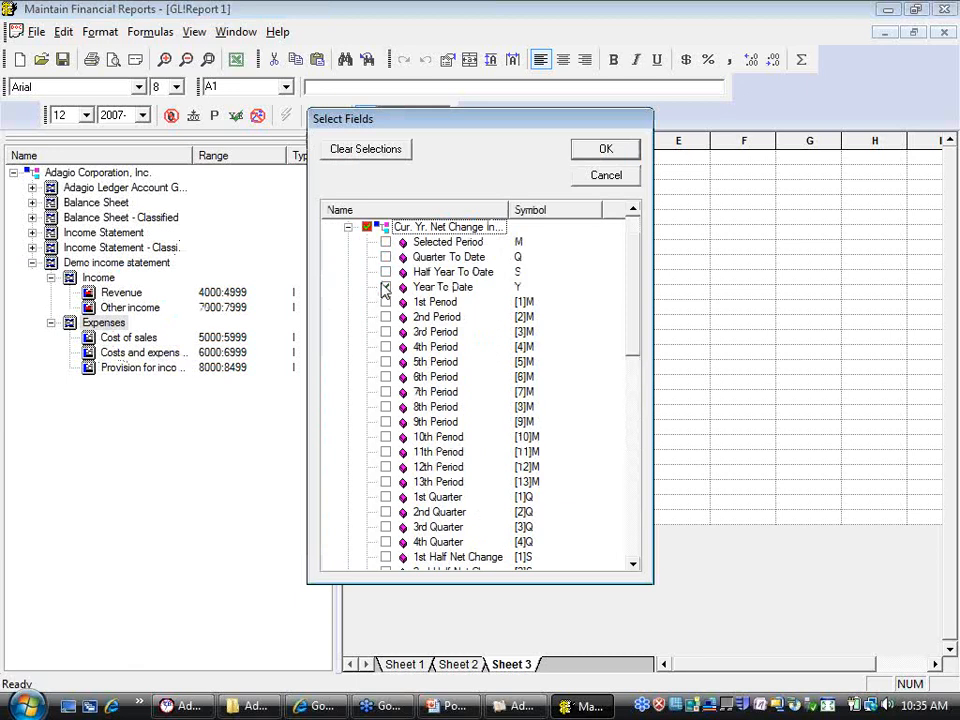
{"action": "left_click", "coordinate": [347, 227]}
{"action": "left_click", "coordinate": [347, 257]}
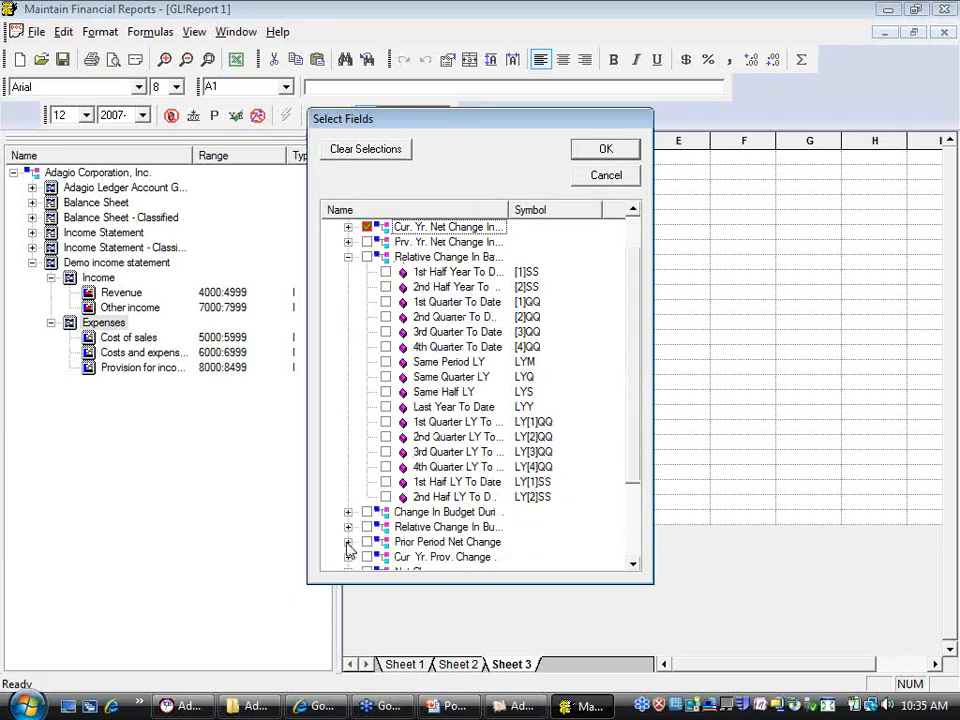
{"action": "left_click", "coordinate": [347, 542]}
{"action": "left_click", "coordinate": [347, 272]}
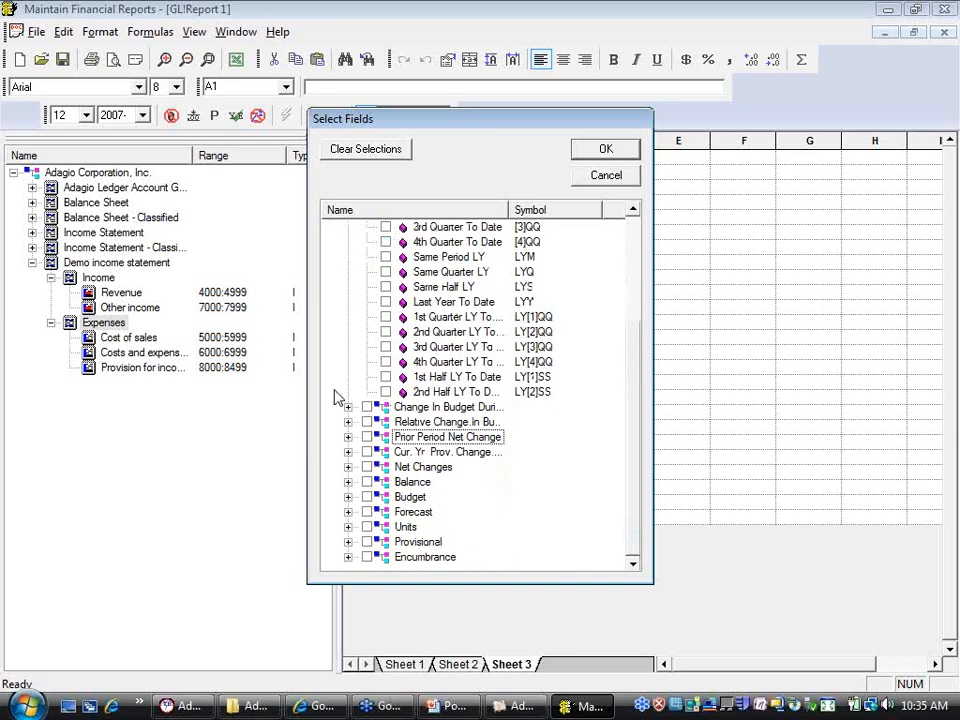
{"action": "left_click", "coordinate": [347, 422]}
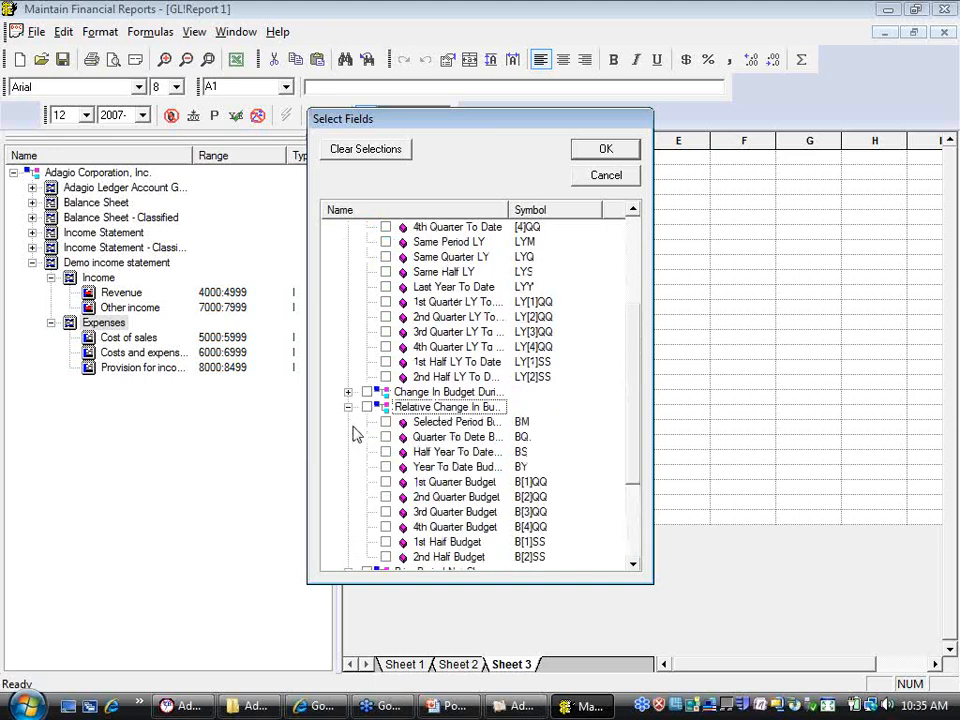
{"action": "left_click", "coordinate": [386, 467]}
{"action": "left_click", "coordinate": [606, 149]}
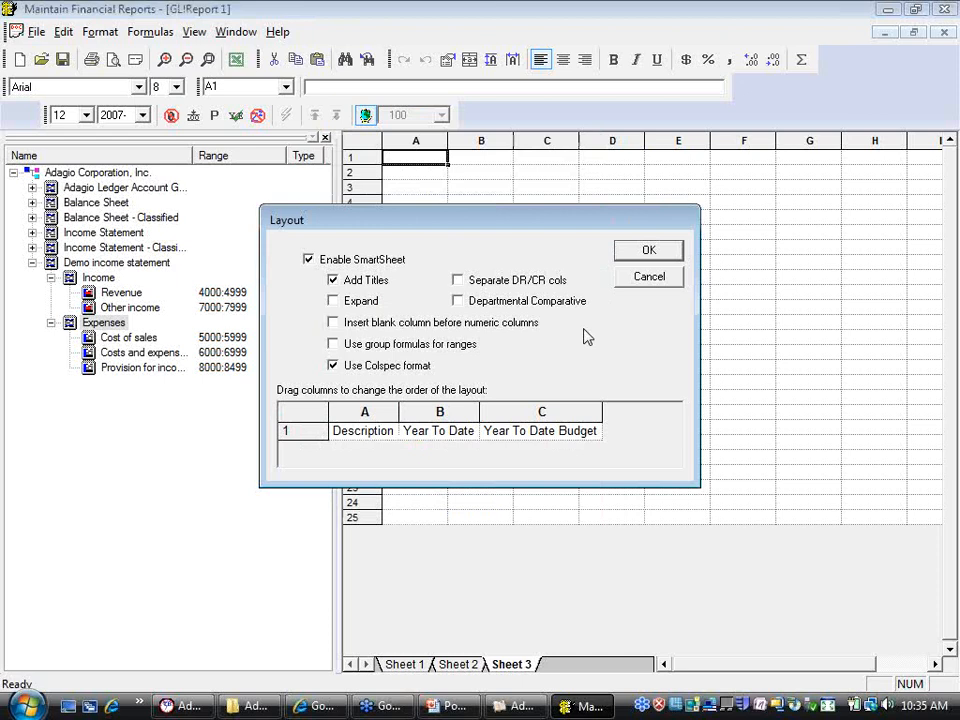
Accept the SmartSheet layout to generate the Expenses statement, and expand its account ranges and collapse them again
{"action": "left_click", "coordinate": [645, 251]}
{"action": "left_click", "coordinate": [652, 248]}
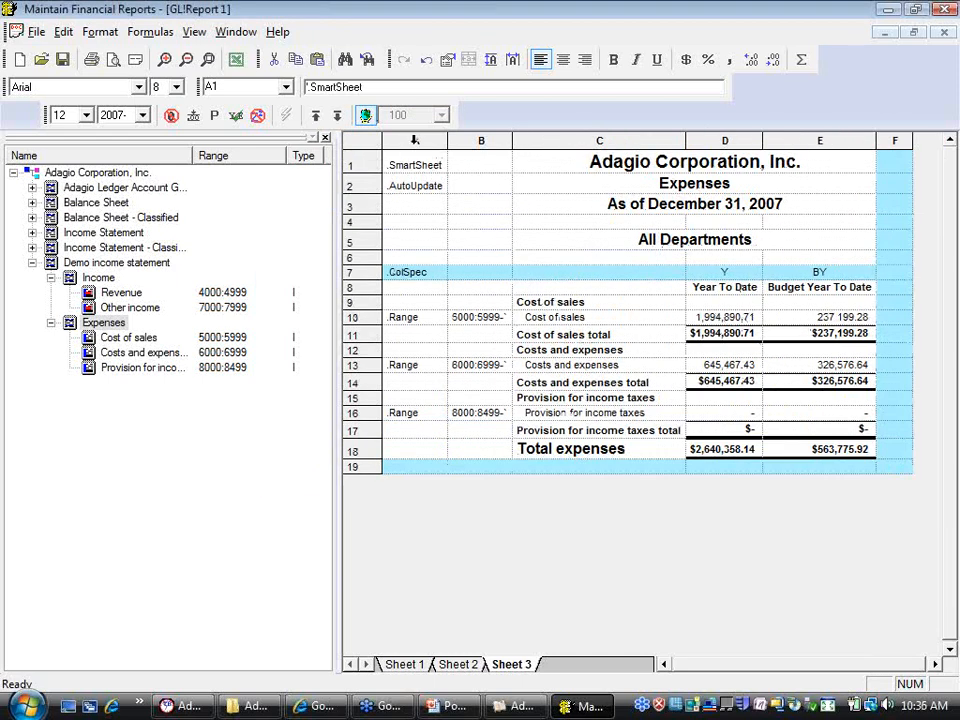
{"action": "left_click", "coordinate": [344, 116]}
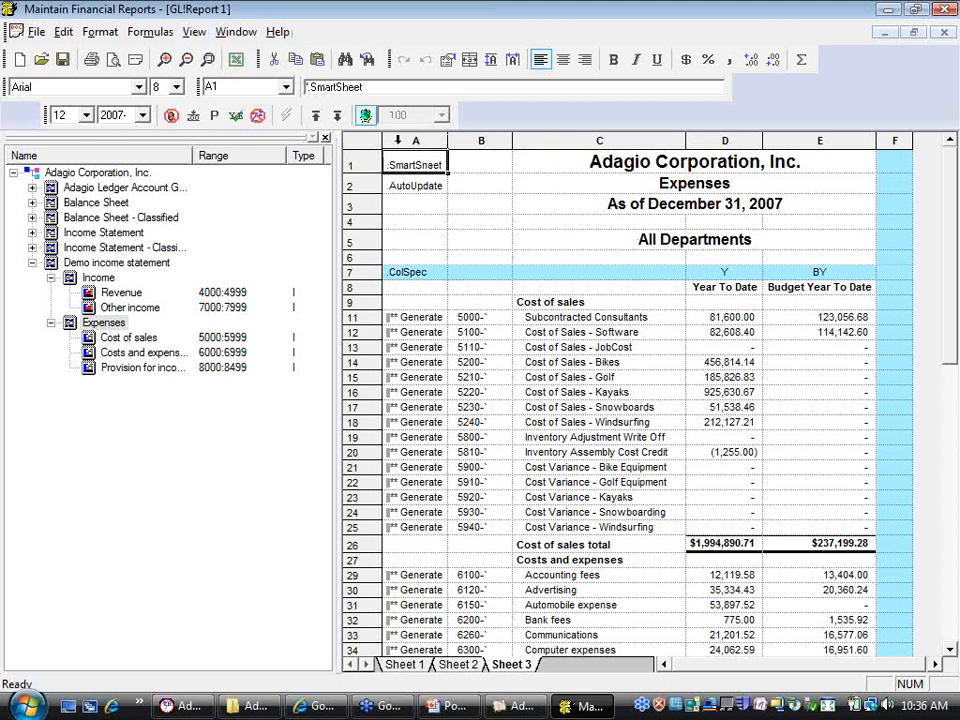
{"action": "left_click", "coordinate": [316, 116]}
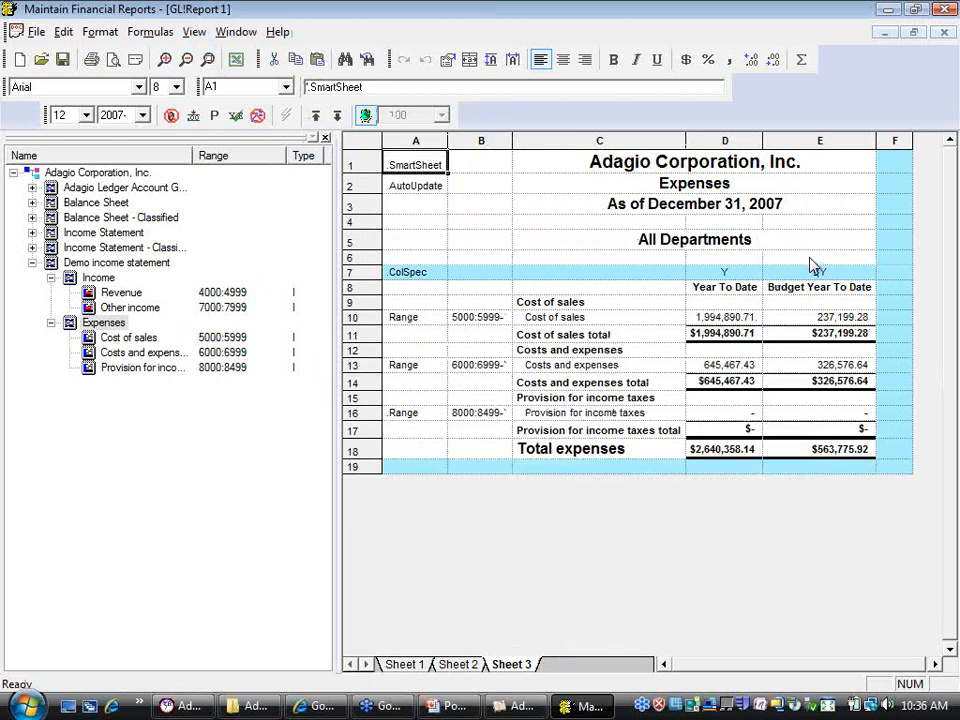
{"action": "left_click", "coordinate": [818, 141]}
{"action": "right_click", "coordinate": [810, 146]}
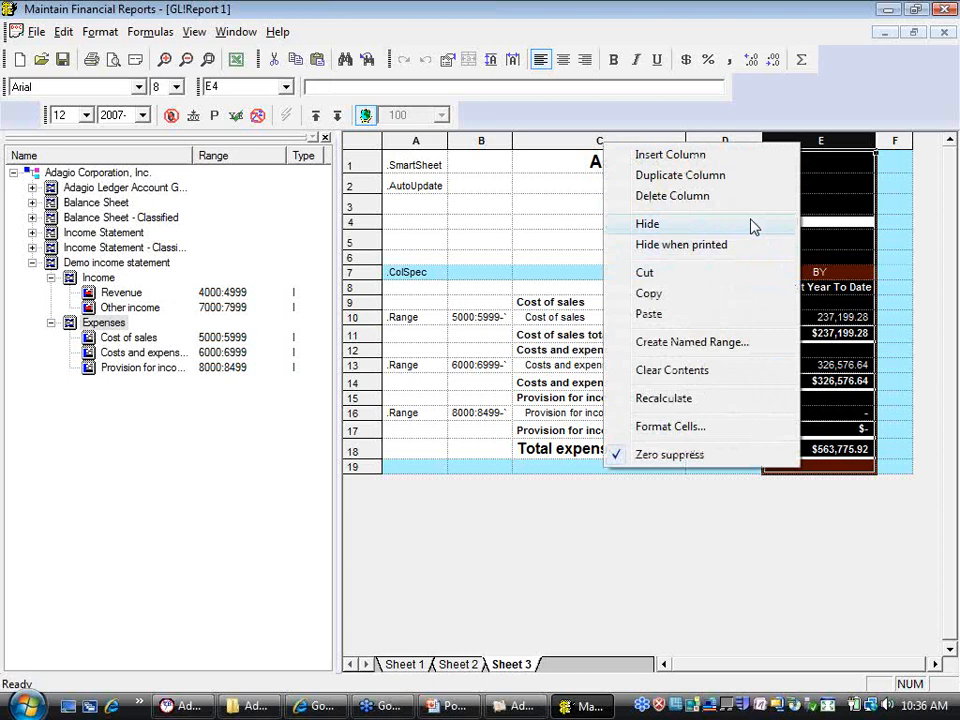
{"action": "left_click", "coordinate": [806, 138]}
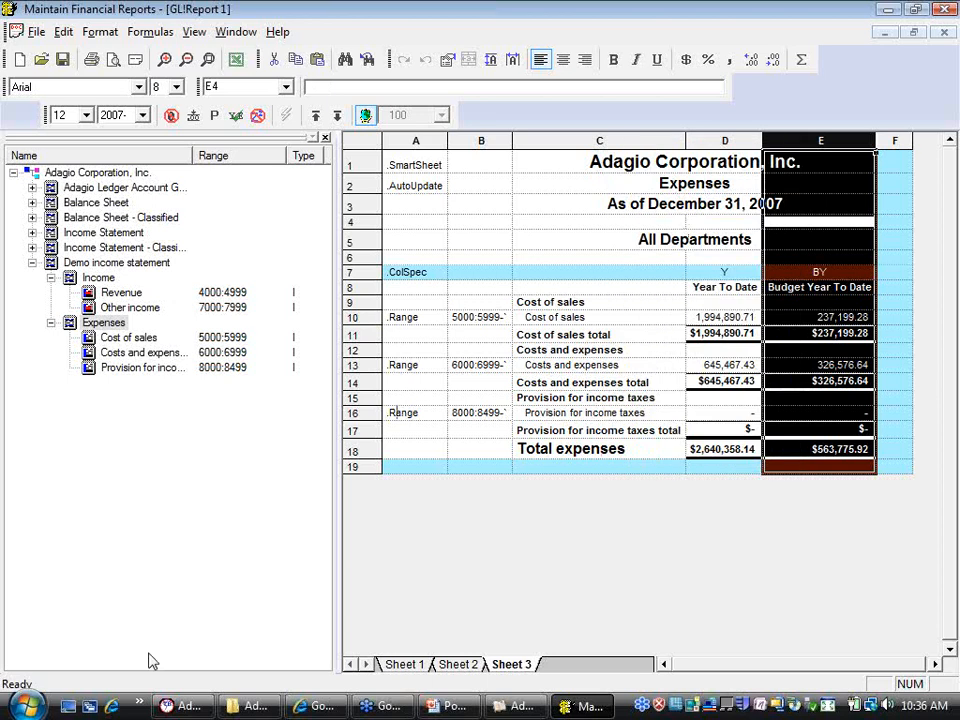
Insert a new worksheet, place the Expenses group on it and clear all previous field selections
{"action": "left_click", "coordinate": [194, 32]}
{"action": "left_click", "coordinate": [251, 171]}
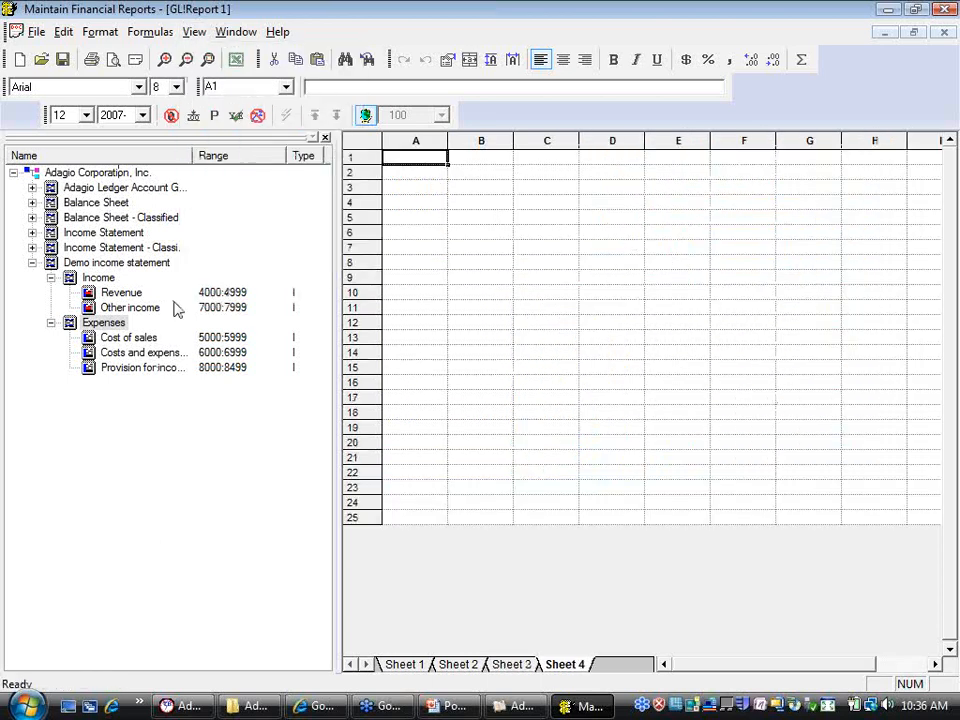
{"action": "left_click_drag", "start_coordinate": [112, 322], "coordinate": [388, 240]}
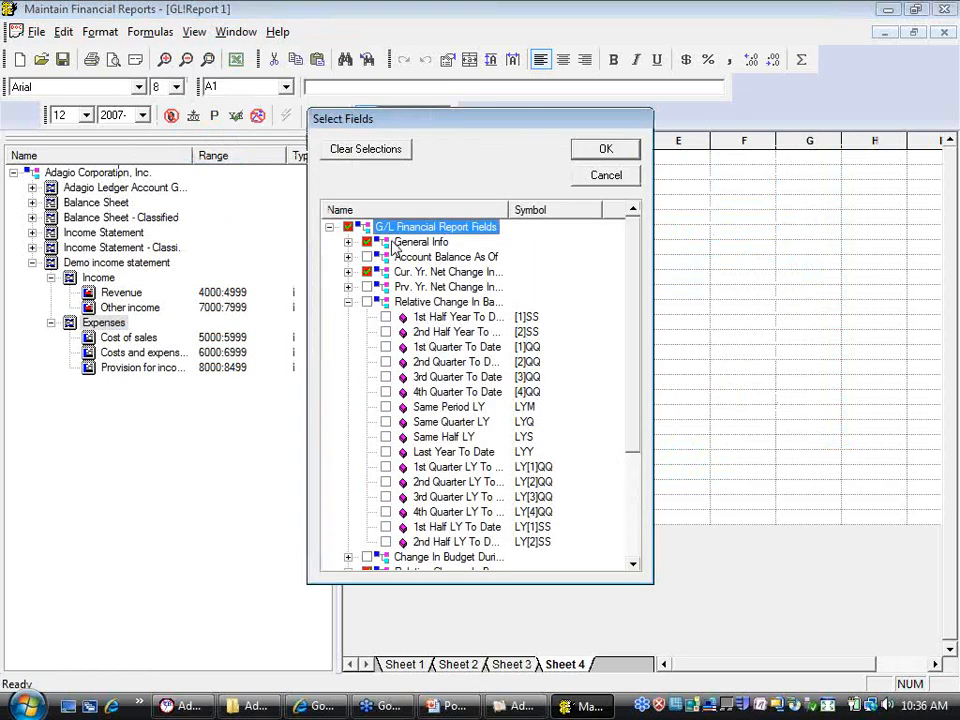
{"action": "left_click", "coordinate": [347, 272]}
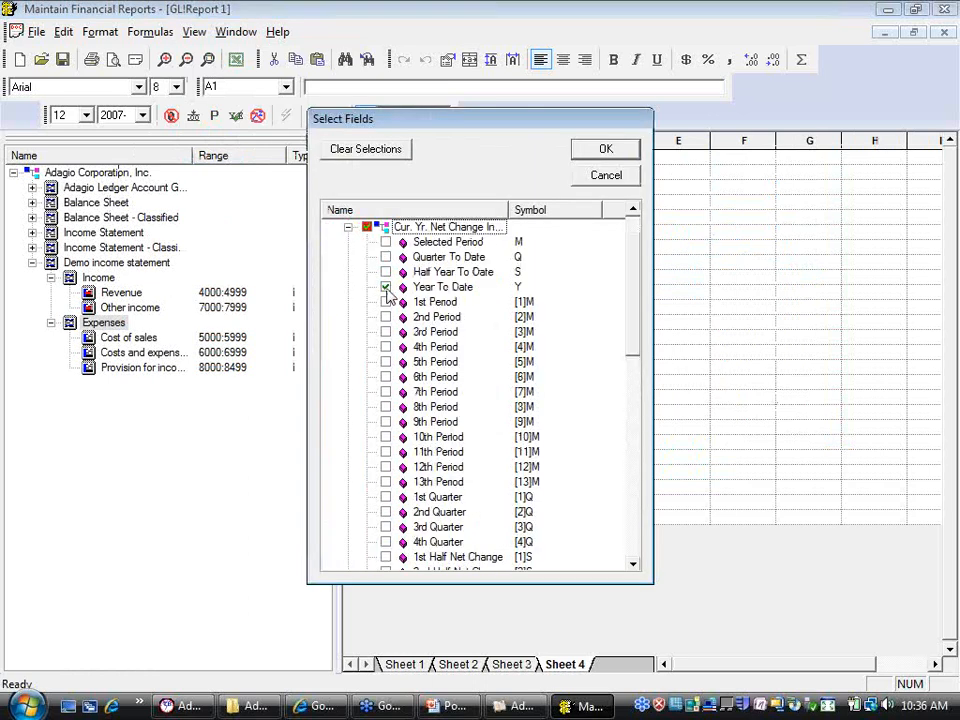
{"action": "left_click", "coordinate": [348, 227]}
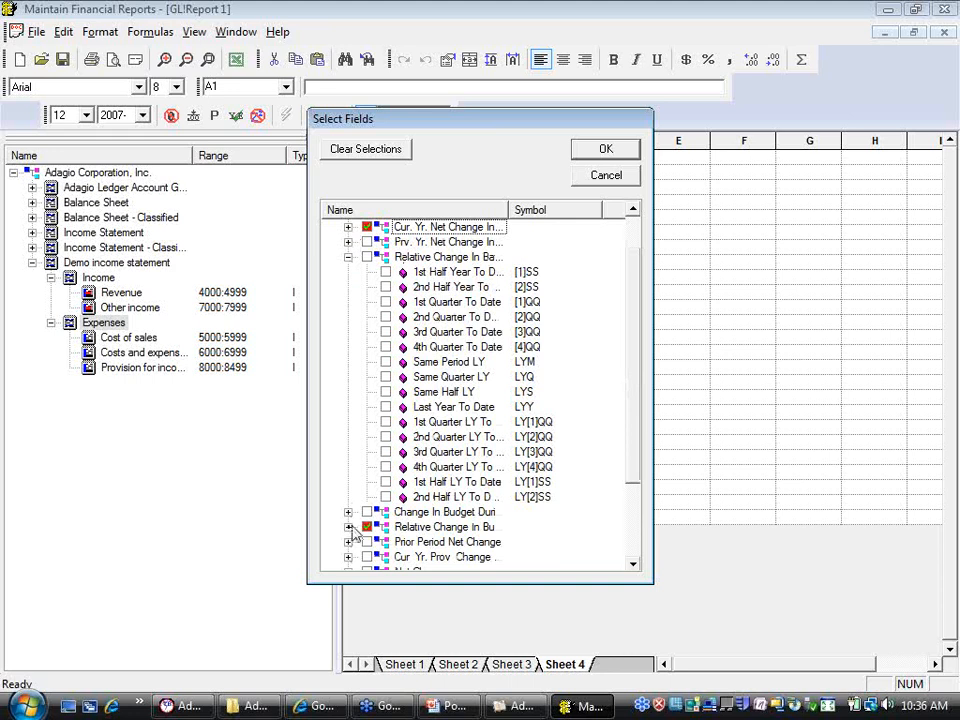
{"action": "left_click", "coordinate": [366, 149]}
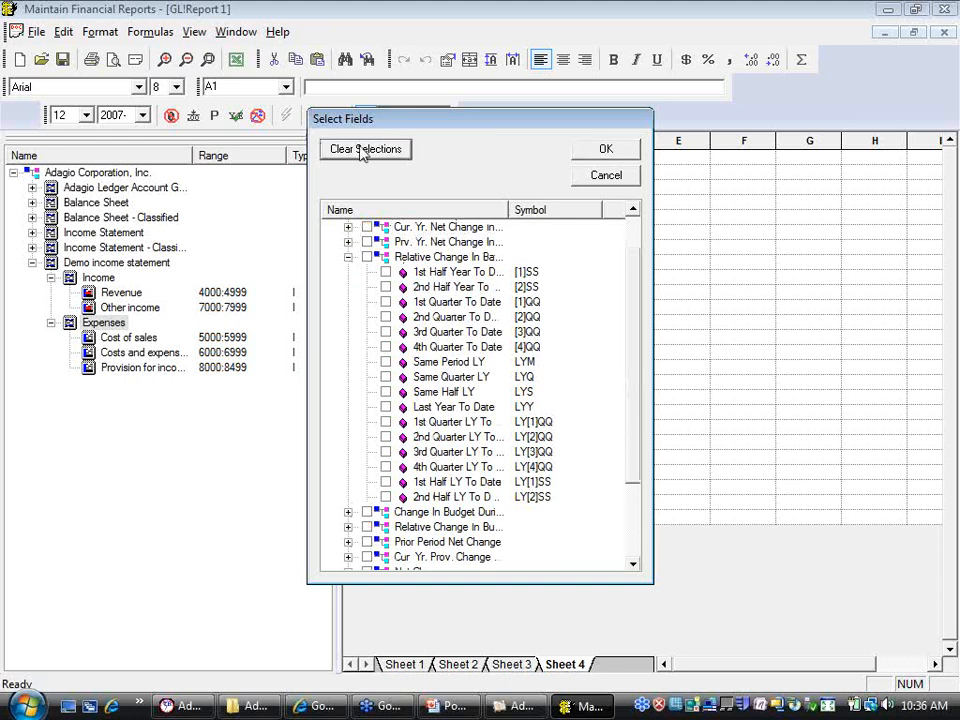
Select the current year net change fields from 1st Period through 12th Period for the Expenses statement
{"action": "left_click", "coordinate": [349, 258]}
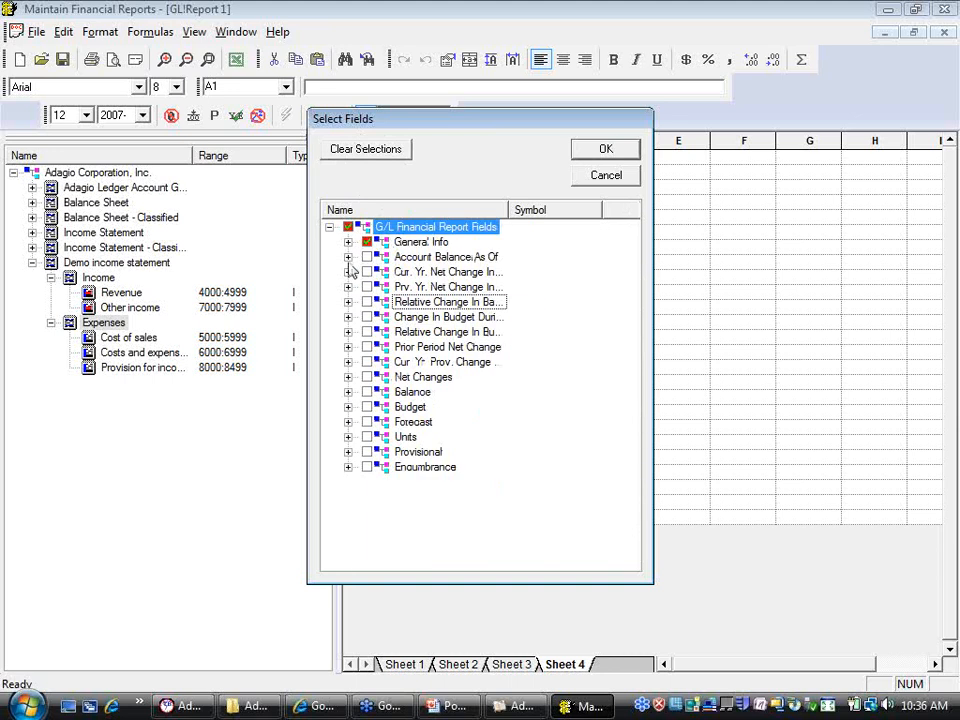
{"action": "left_click", "coordinate": [348, 272]}
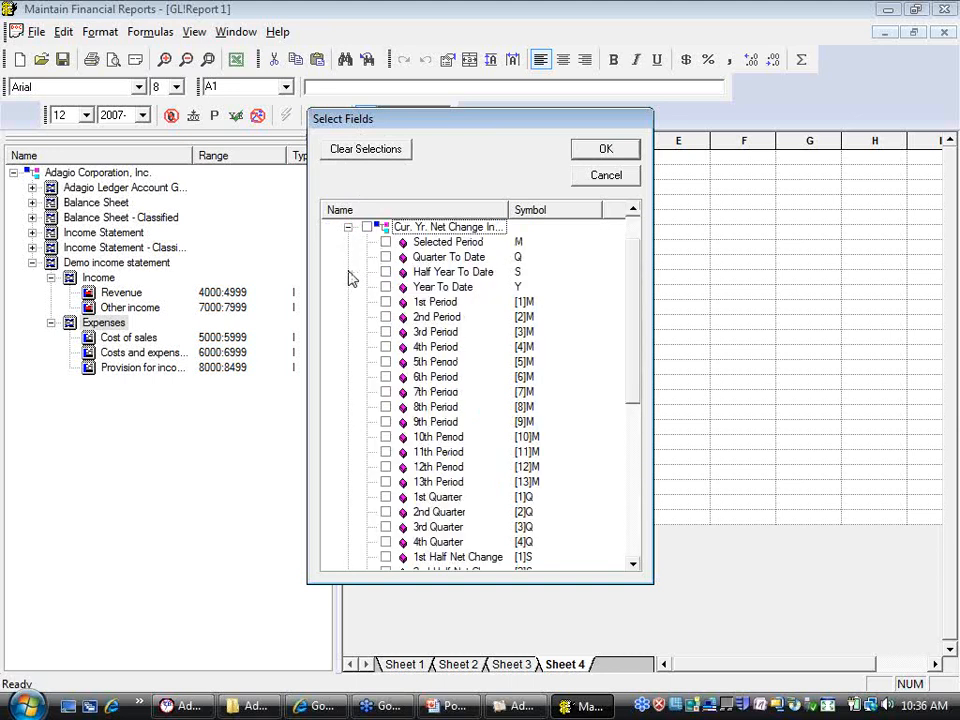
{"action": "left_click", "coordinate": [436, 302]}
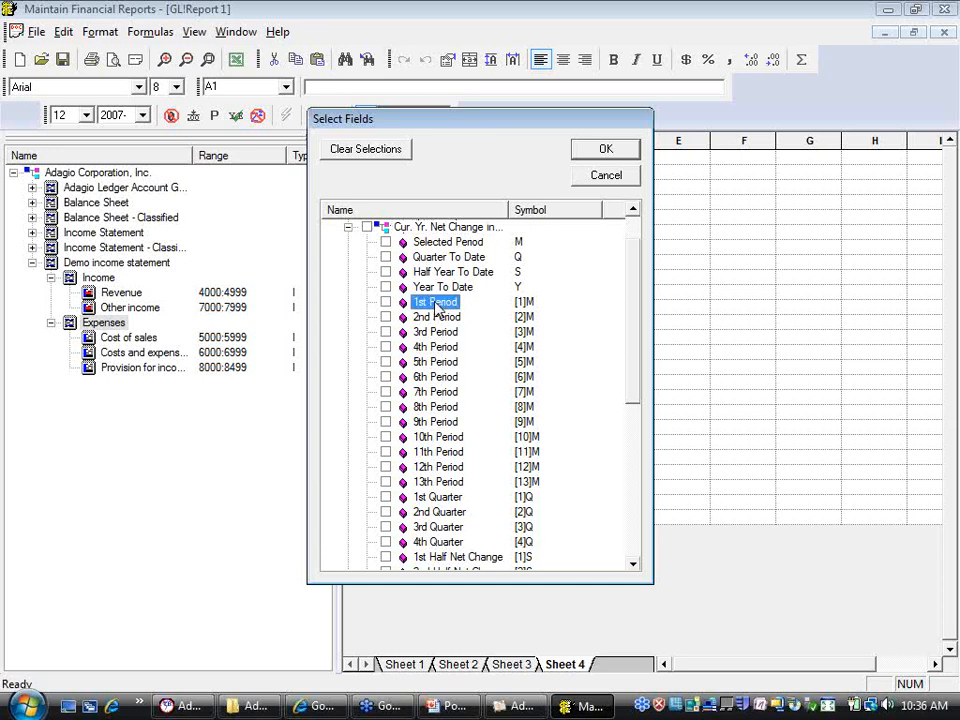
{"action": "left_click", "coordinate": [440, 467], "text": "shift"}
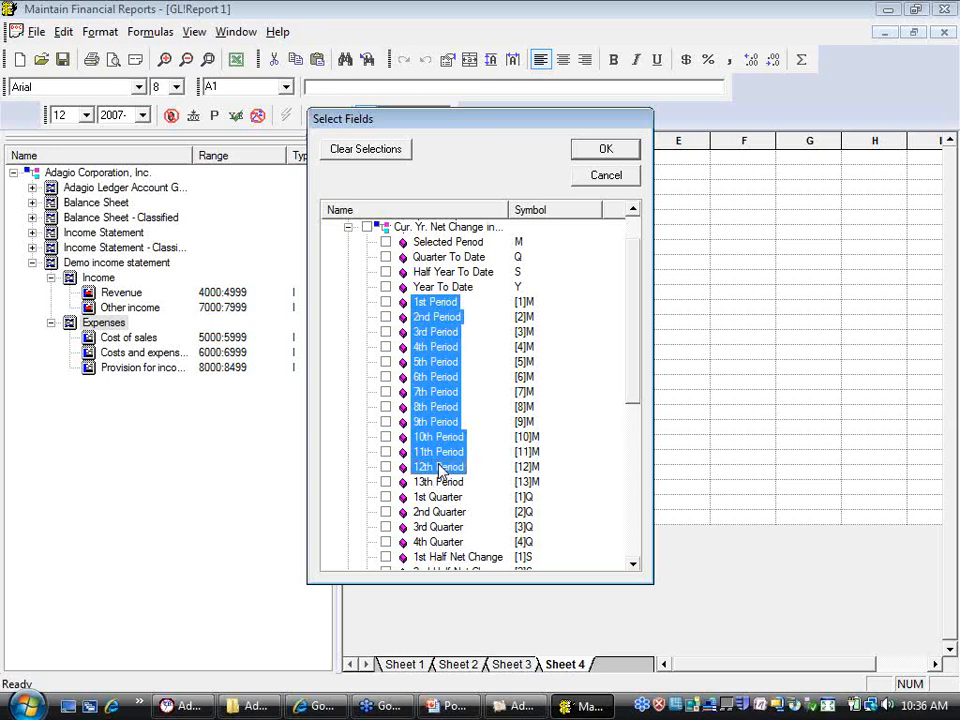
{"action": "key", "text": "space"}
{"action": "left_click", "coordinate": [600, 152]}
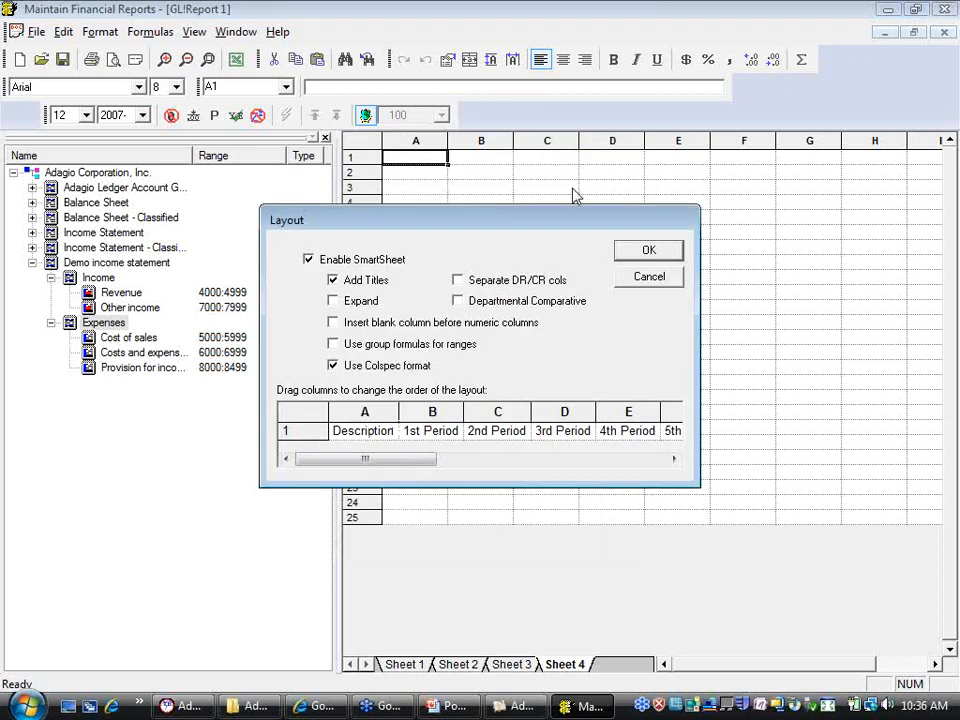
Enable Expand in the layout to generate the twelve-period Expenses statement on Sheet 4, and hide the account groups
{"action": "left_click", "coordinate": [339, 300]}
{"action": "left_click_drag", "start_coordinate": [373, 460], "coordinate": [636, 509]}
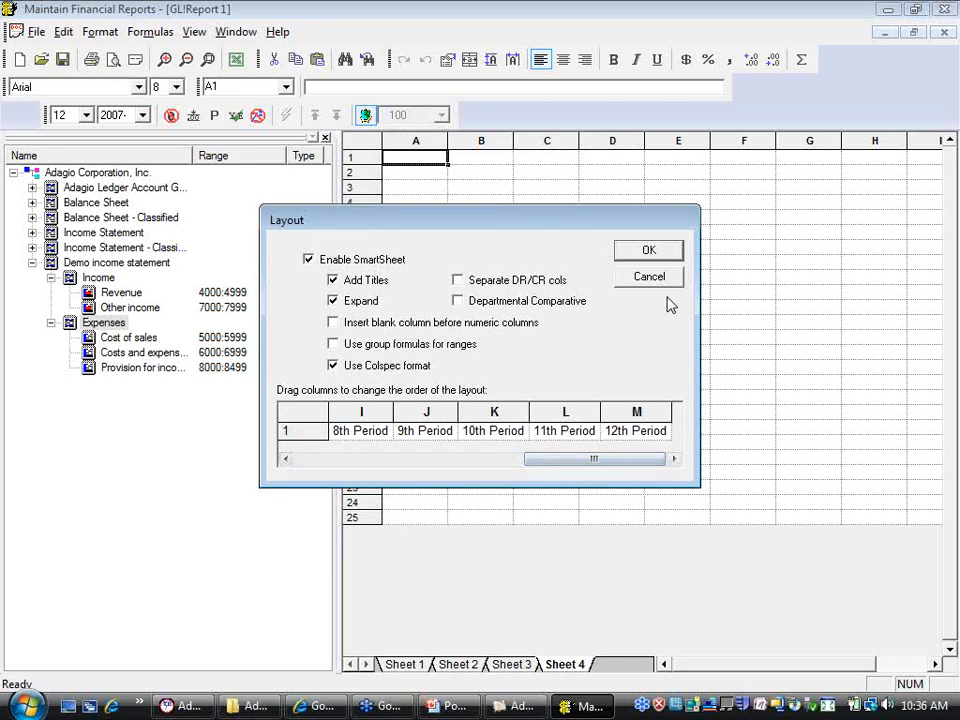
{"action": "left_click", "coordinate": [643, 253]}
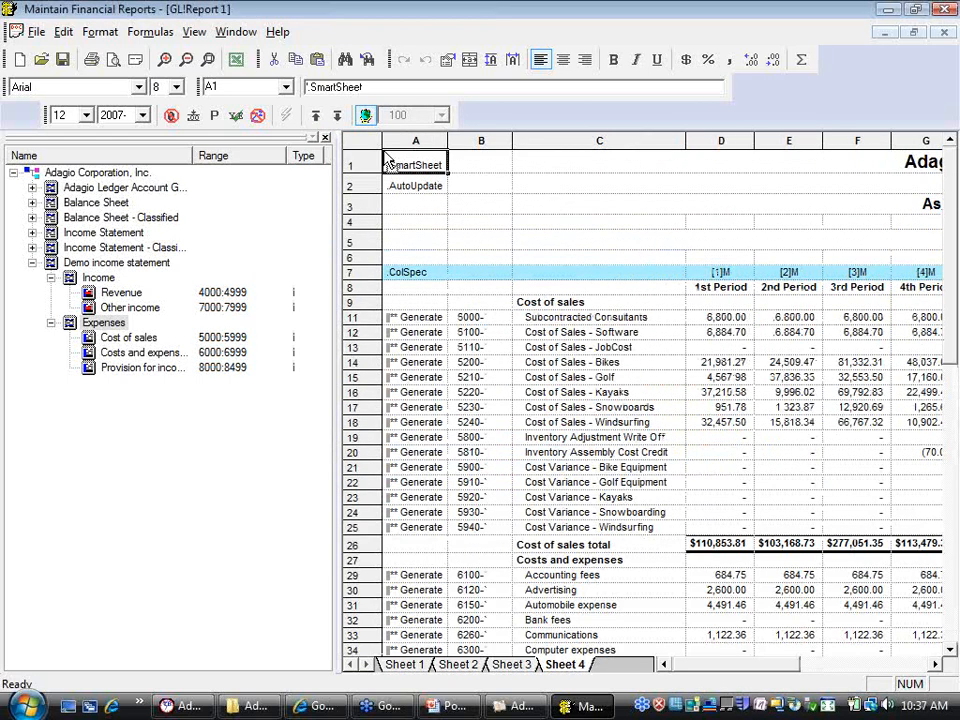
{"action": "left_click", "coordinate": [325, 137]}
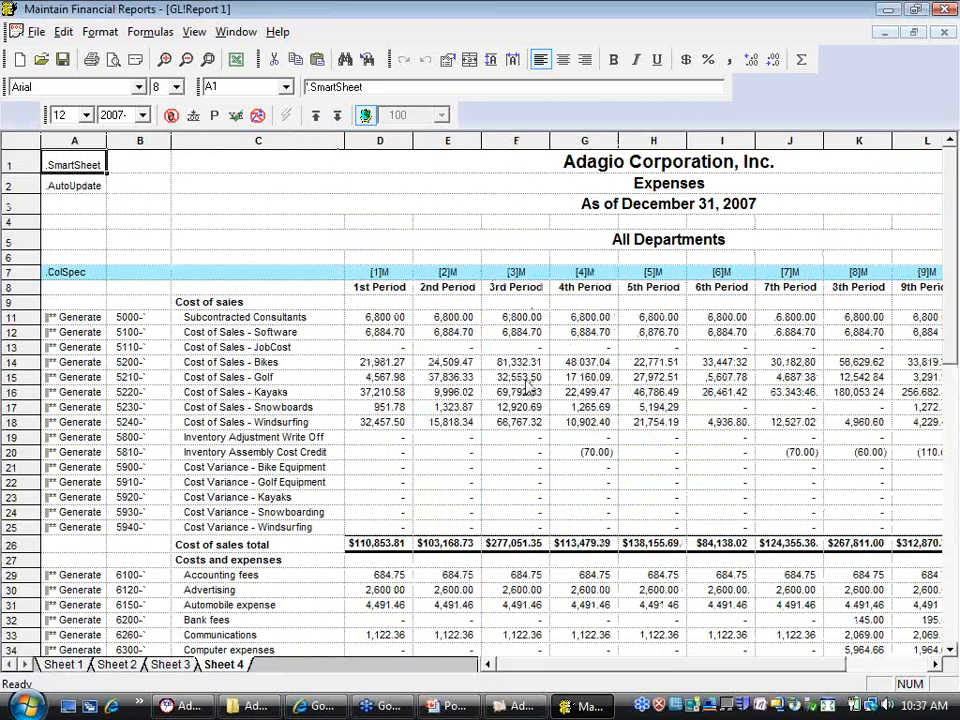
Suppress the all-zero account rows on Sheet 4 and review the columns through the 12th Period
{"action": "scroll", "coordinate": [944, 362], "scroll_direction": "down", "scroll_amount": 3}
{"action": "scroll", "coordinate": [944, 362], "scroll_direction": "down", "scroll_amount": 3}
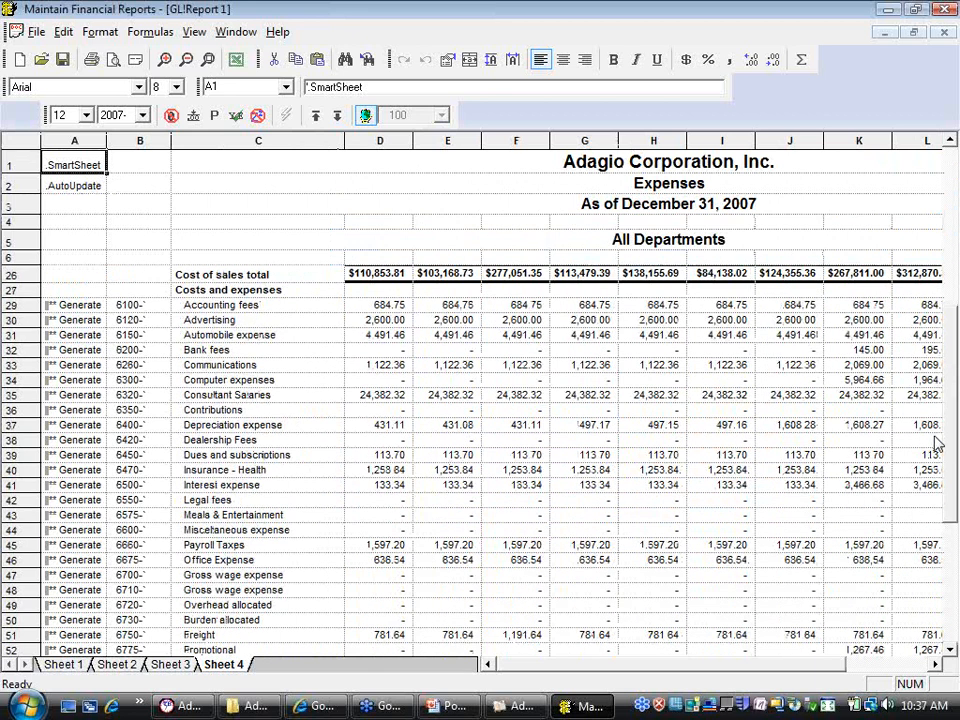
{"action": "scroll", "coordinate": [938, 443], "scroll_direction": "up", "scroll_amount": 6}
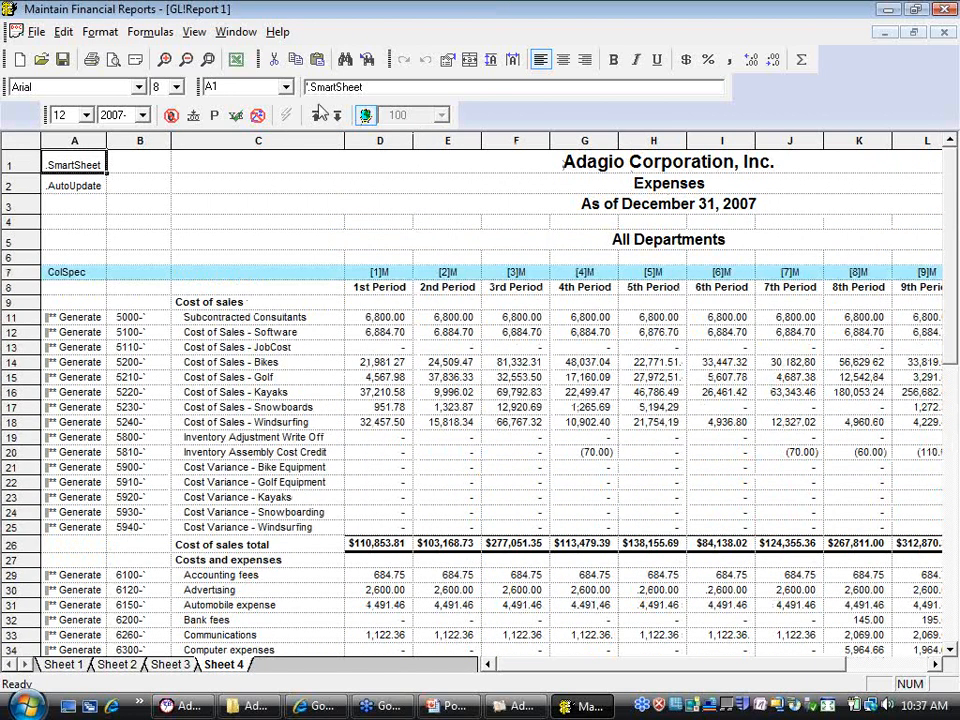
{"action": "left_click", "coordinate": [170, 115]}
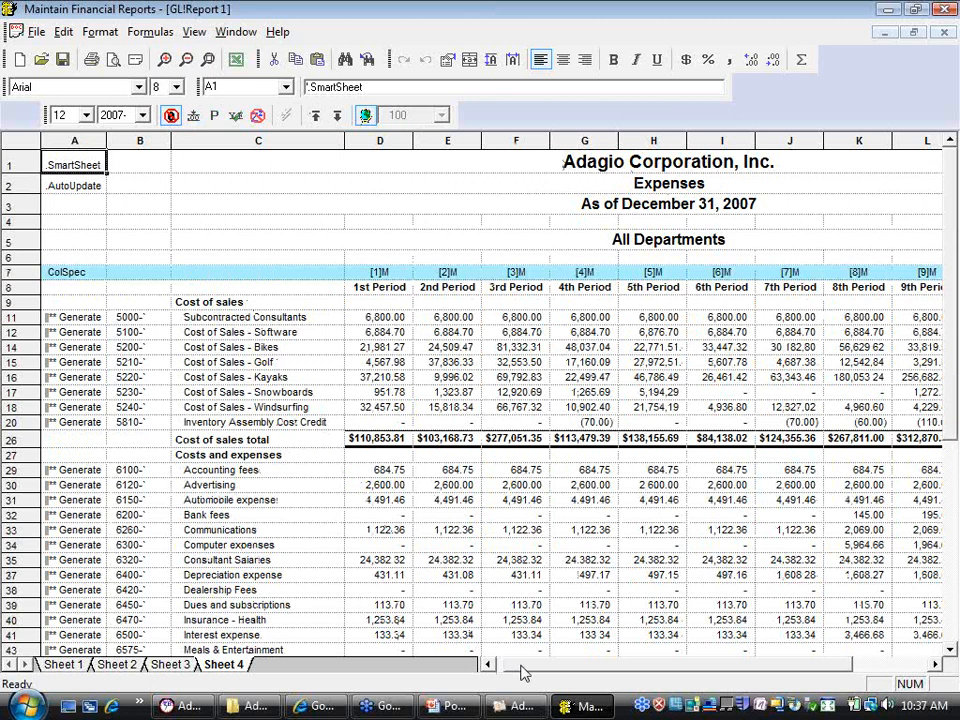
{"action": "left_click_drag", "start_coordinate": [512, 666], "coordinate": [630, 682]}
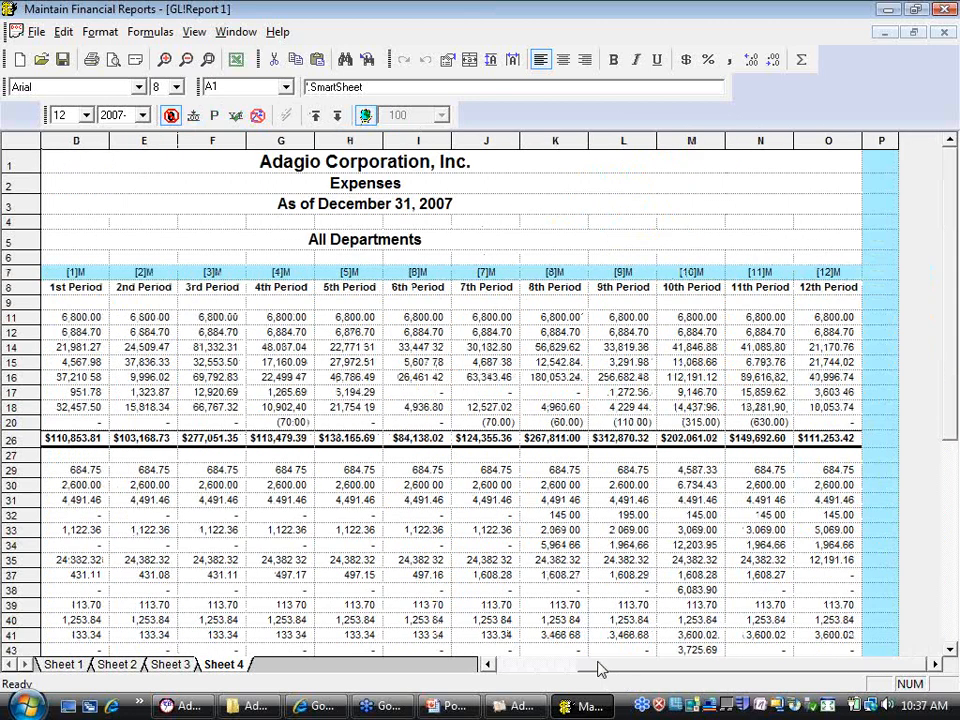
Compare the Sheet 4 Expenses statement across fiscal years 2008, 2007 and 2006, ending on 2007
{"action": "left_click", "coordinate": [140, 115]}
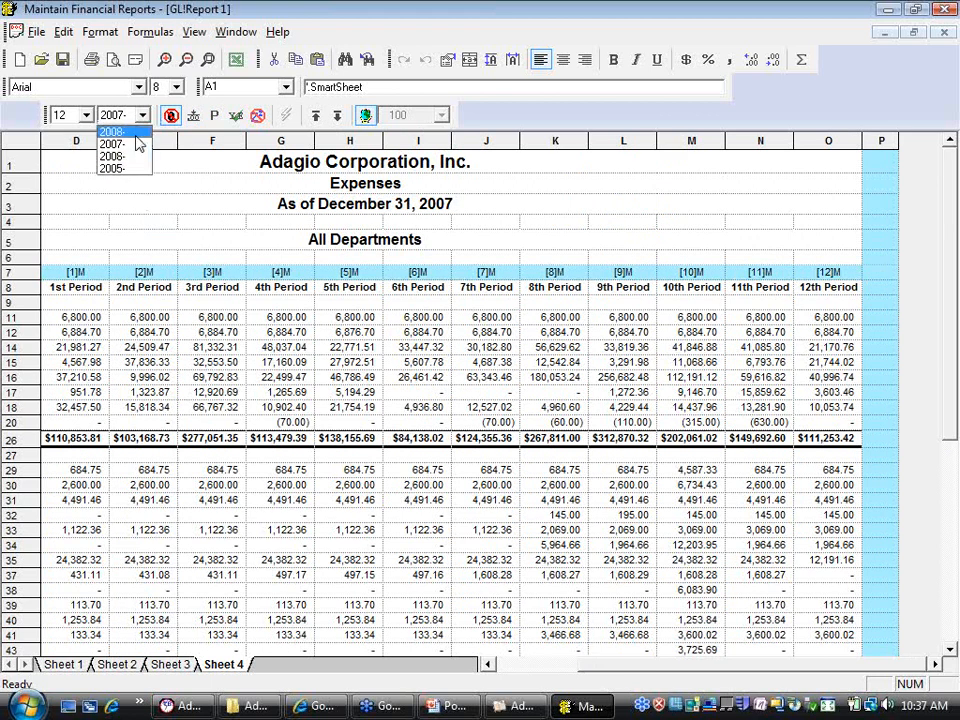
{"action": "left_click", "coordinate": [134, 132]}
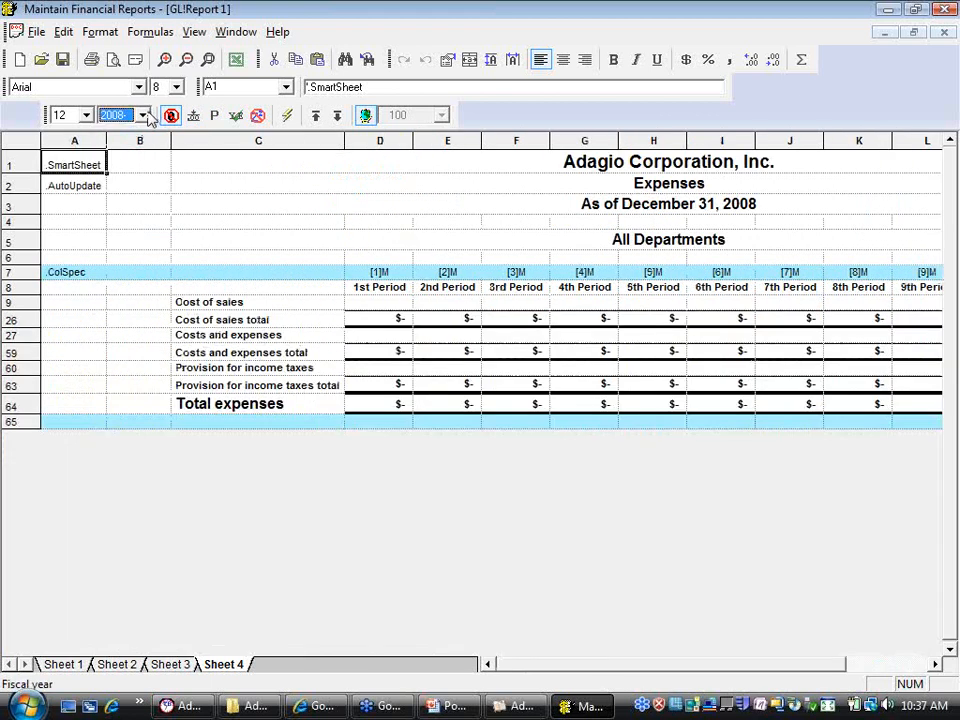
{"action": "left_click", "coordinate": [143, 115]}
{"action": "left_click", "coordinate": [130, 144]}
{"action": "left_click", "coordinate": [143, 115]}
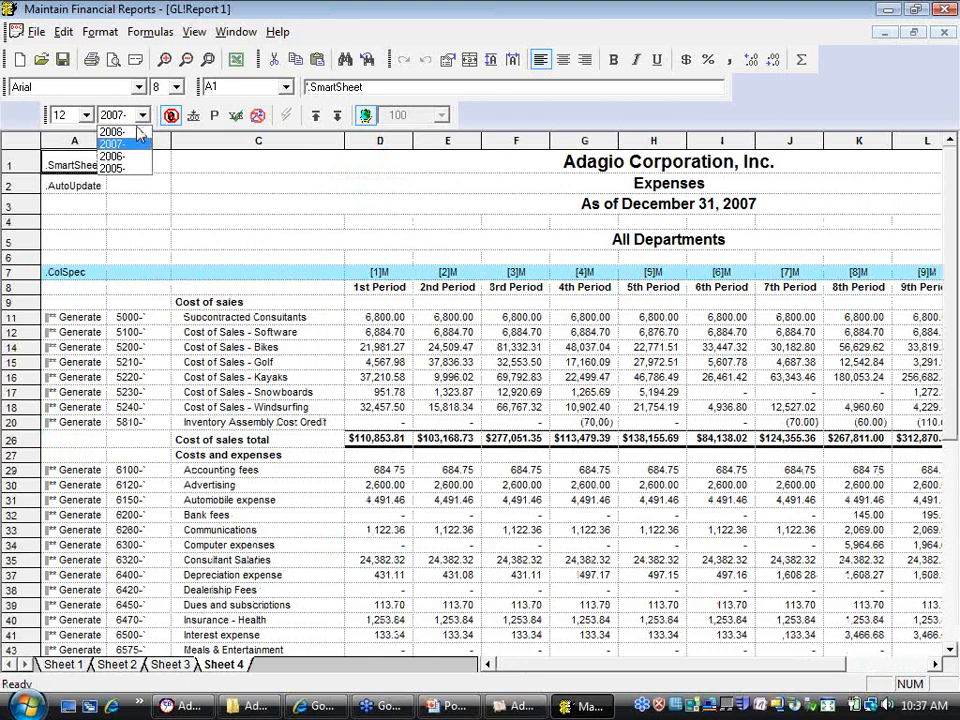
{"action": "left_click", "coordinate": [126, 156]}
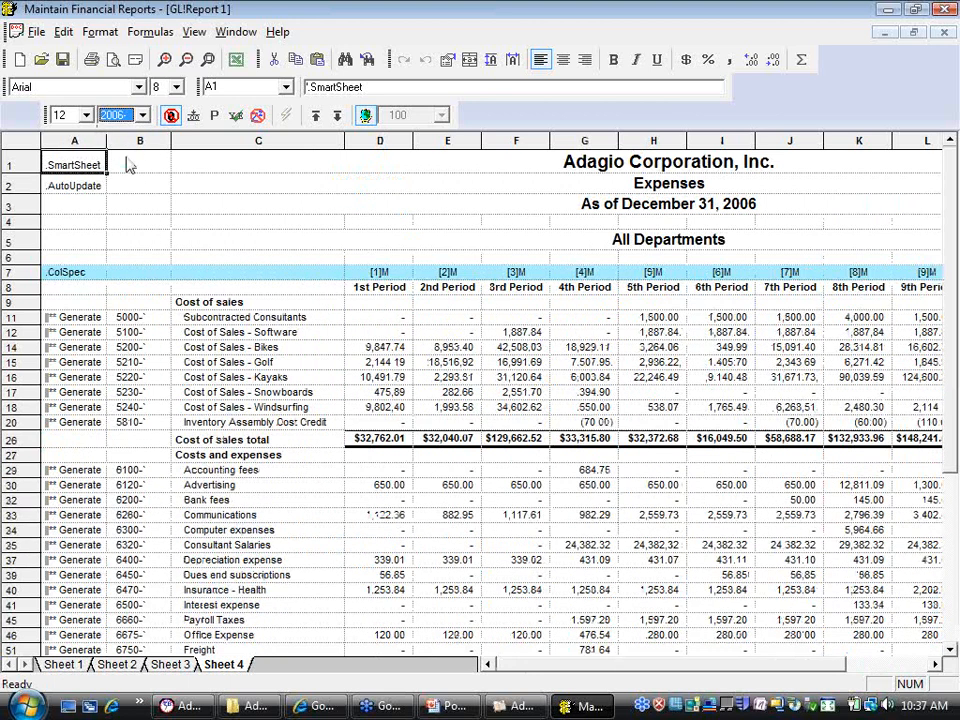
{"action": "left_click", "coordinate": [143, 115]}
{"action": "left_click", "coordinate": [130, 144]}
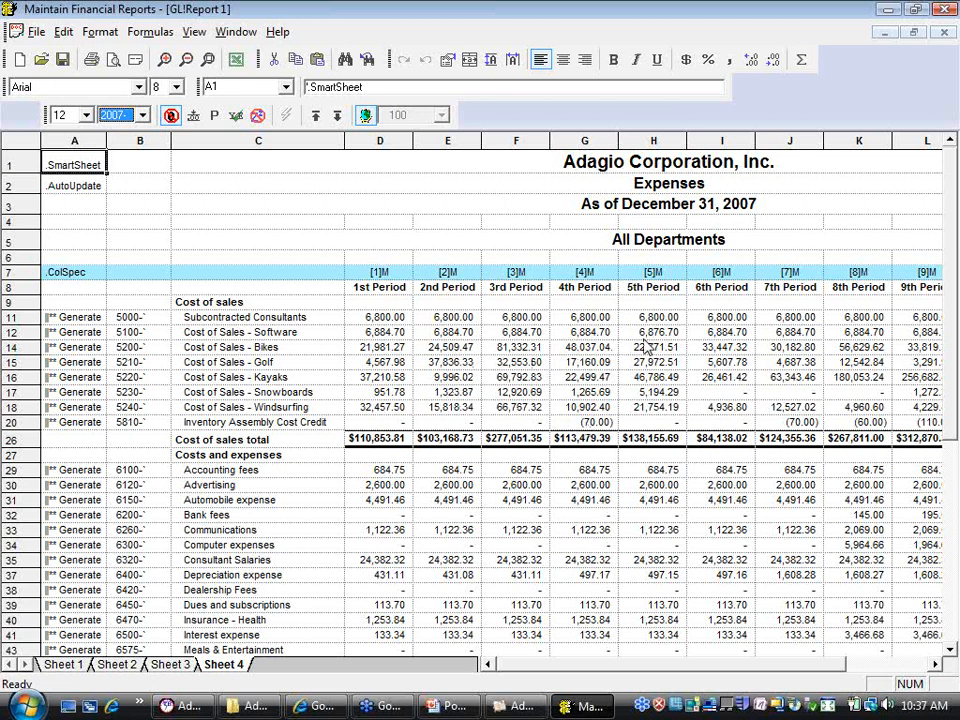
Turn off the all-departments view on Sheet 4 and show the Expenses statement for East Coast Canada, department 200
{"action": "left_click", "coordinate": [366, 116]}
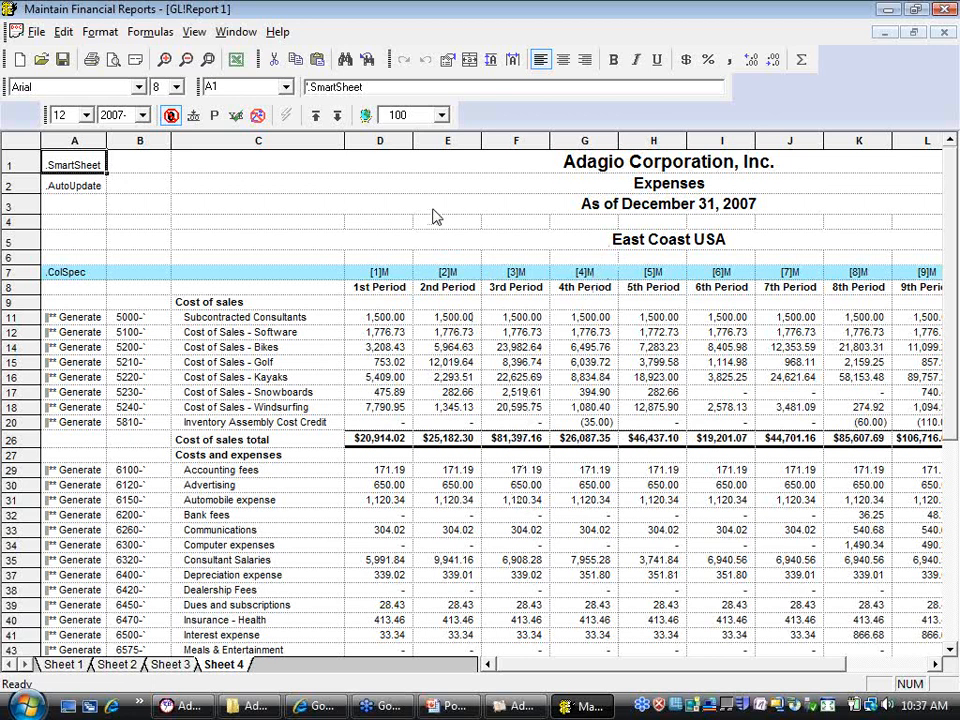
{"action": "left_click", "coordinate": [441, 115]}
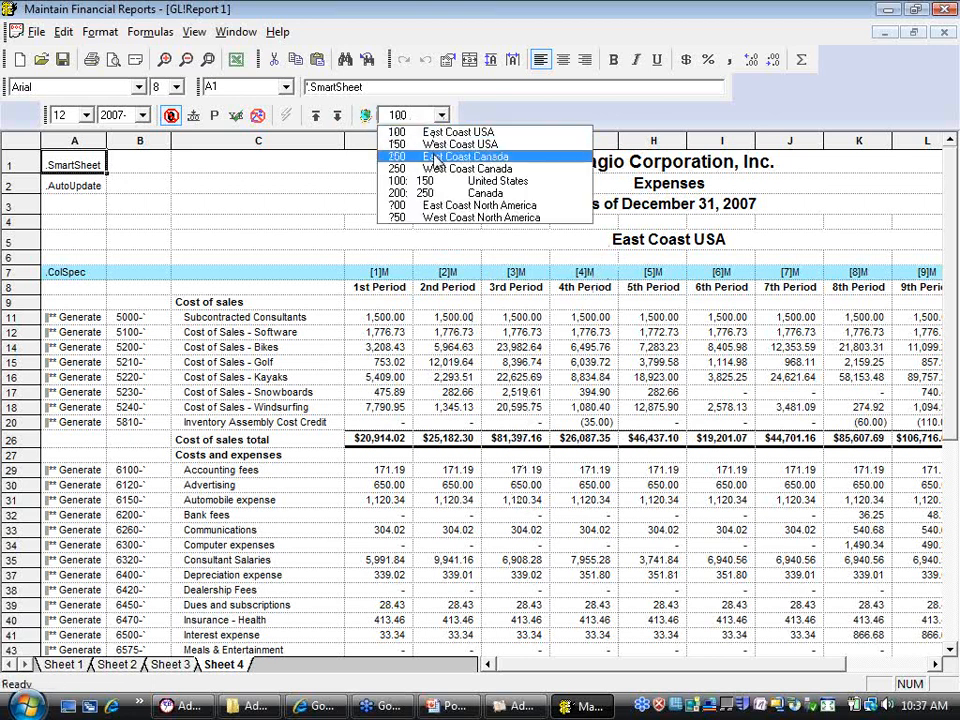
{"action": "left_click", "coordinate": [433, 157]}
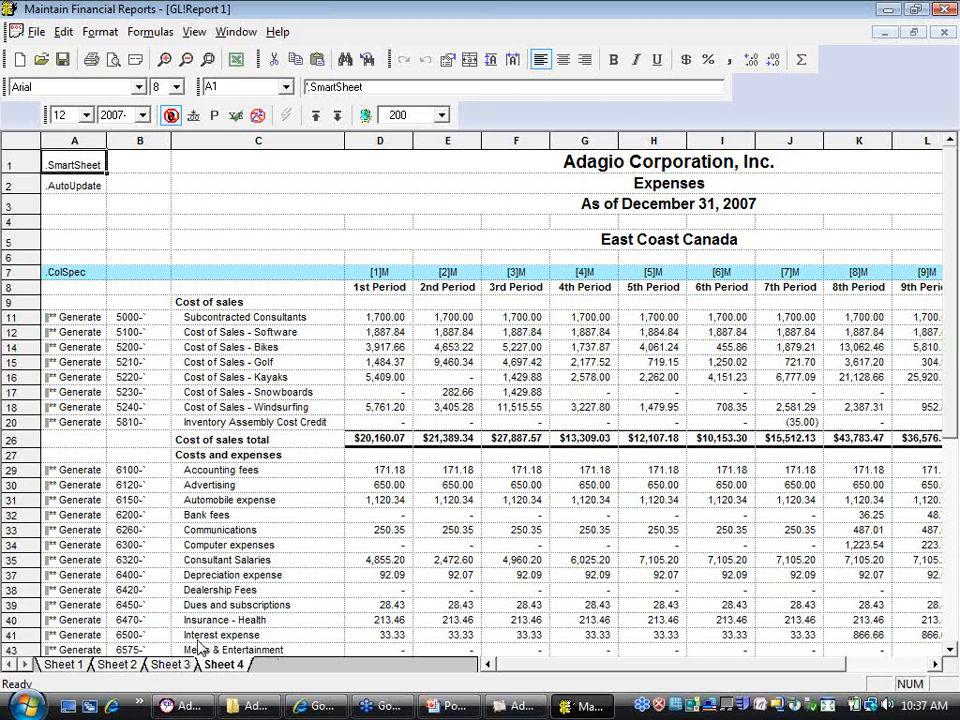
On Sheet 3, examine the .ColSpec row's print-hiding option and the formula behind the Year To Date Cost of sales amount
{"action": "left_click", "coordinate": [170, 665]}
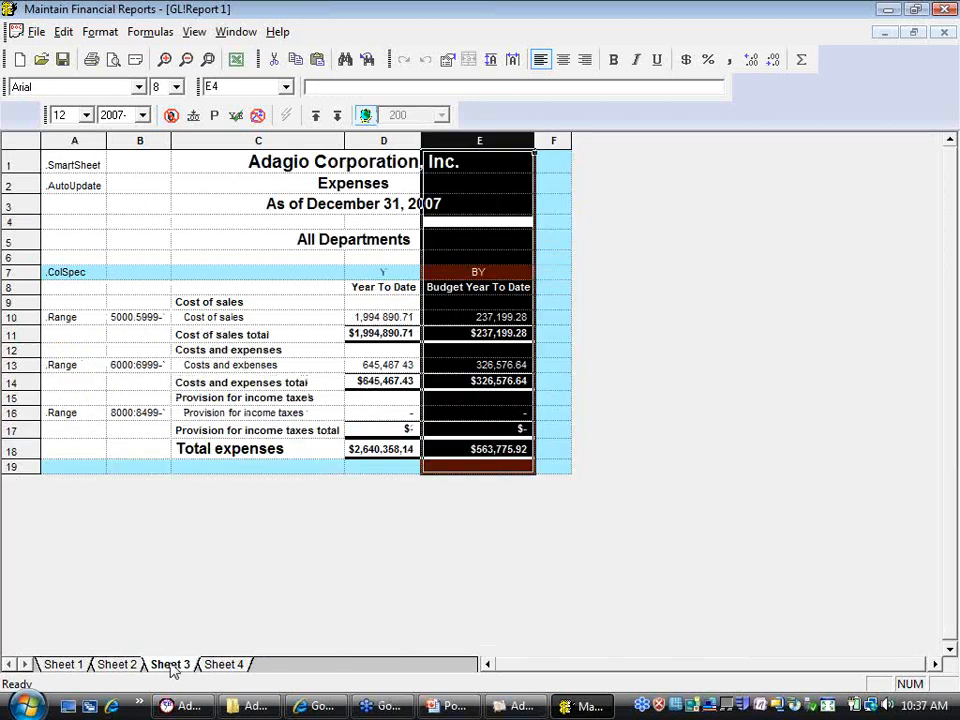
{"action": "left_click", "coordinate": [565, 305]}
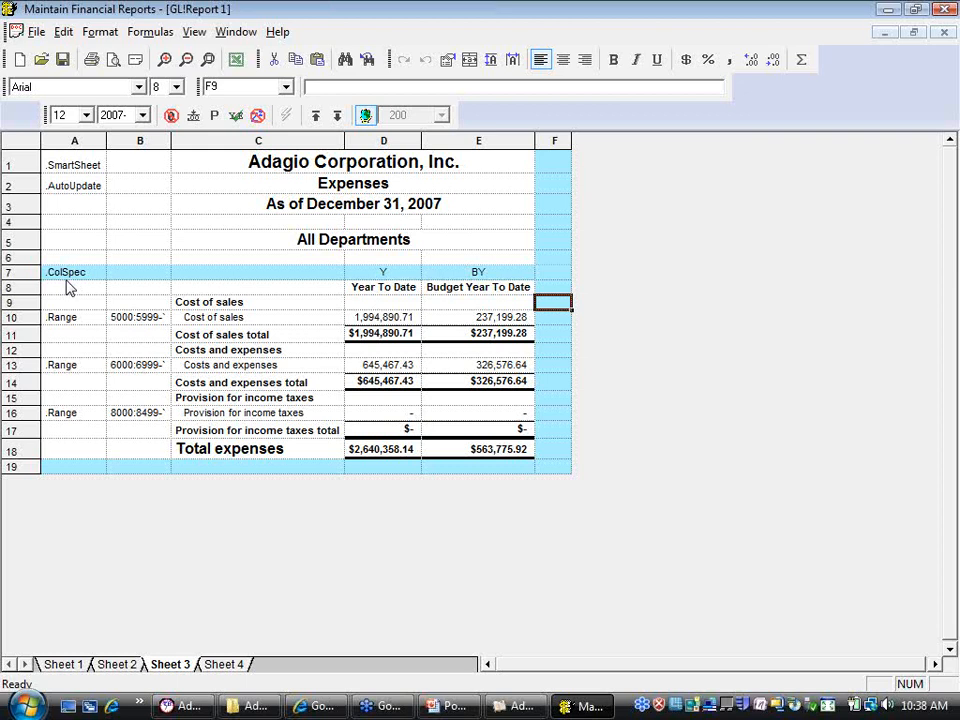
{"action": "right_click", "coordinate": [17, 272]}
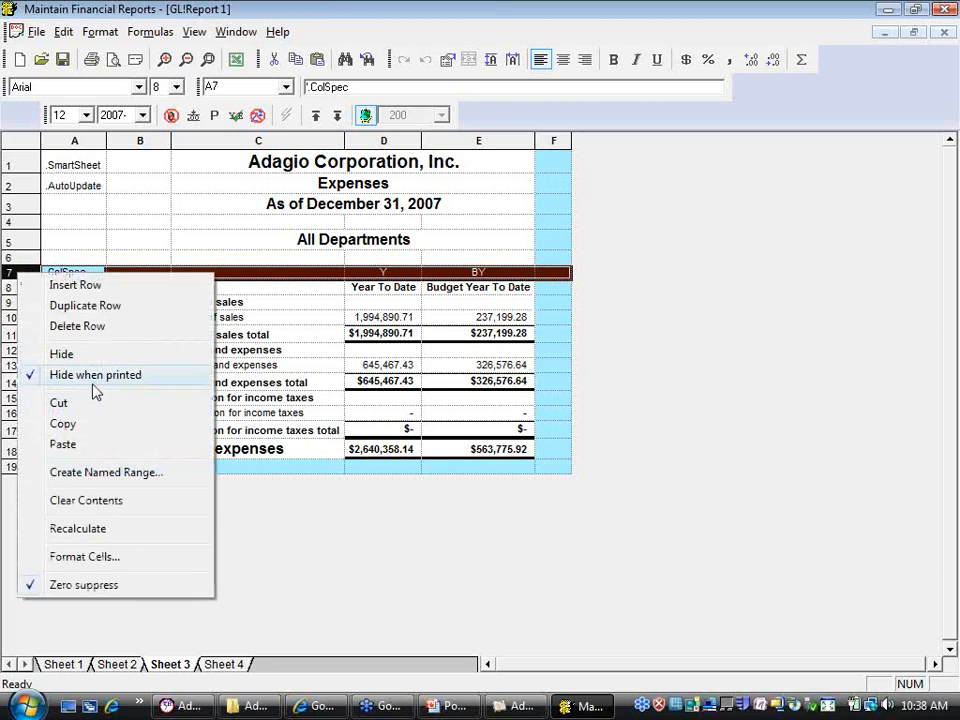
{"action": "left_click", "coordinate": [93, 378]}
{"action": "left_click", "coordinate": [405, 303]}
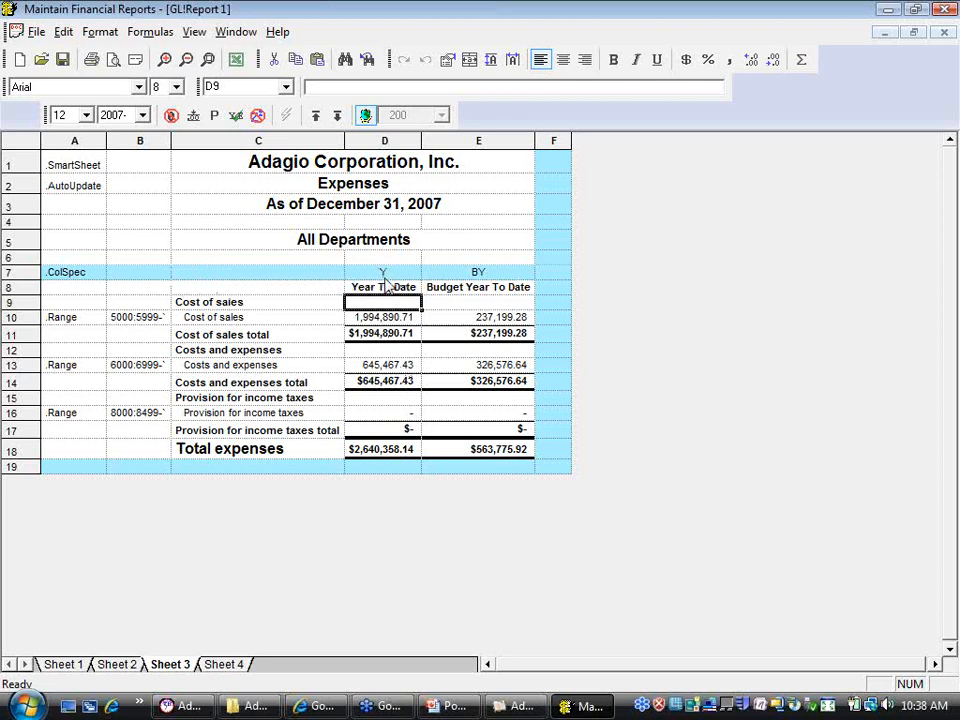
{"action": "left_click", "coordinate": [394, 318]}
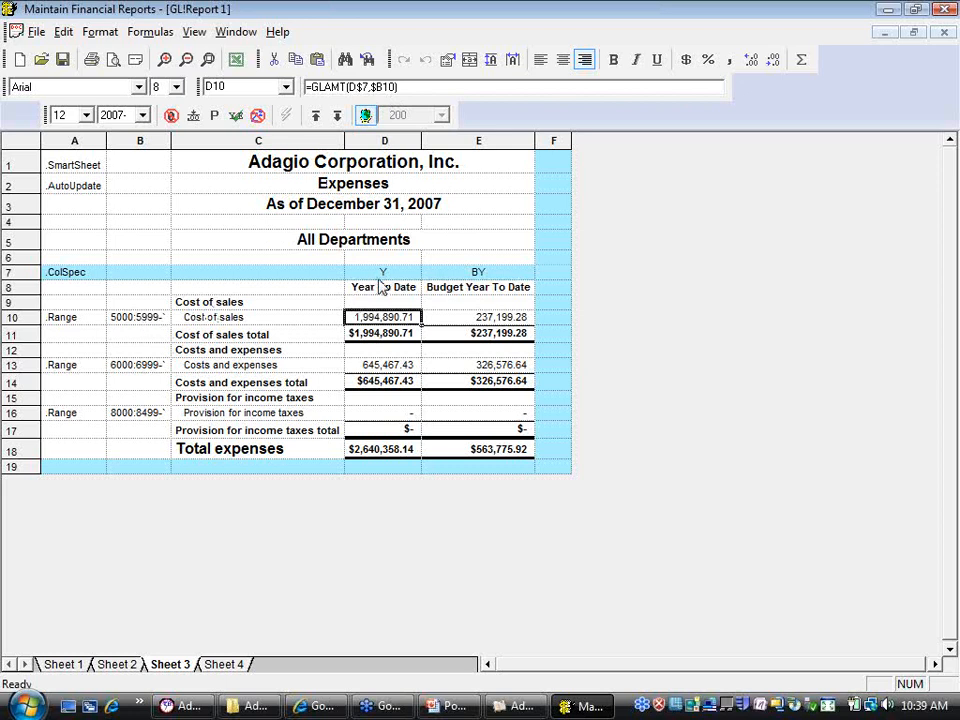
Try the column codes M, B and LY one after another in cell E7 of the .ColSpec row
{"action": "left_click", "coordinate": [481, 274]}
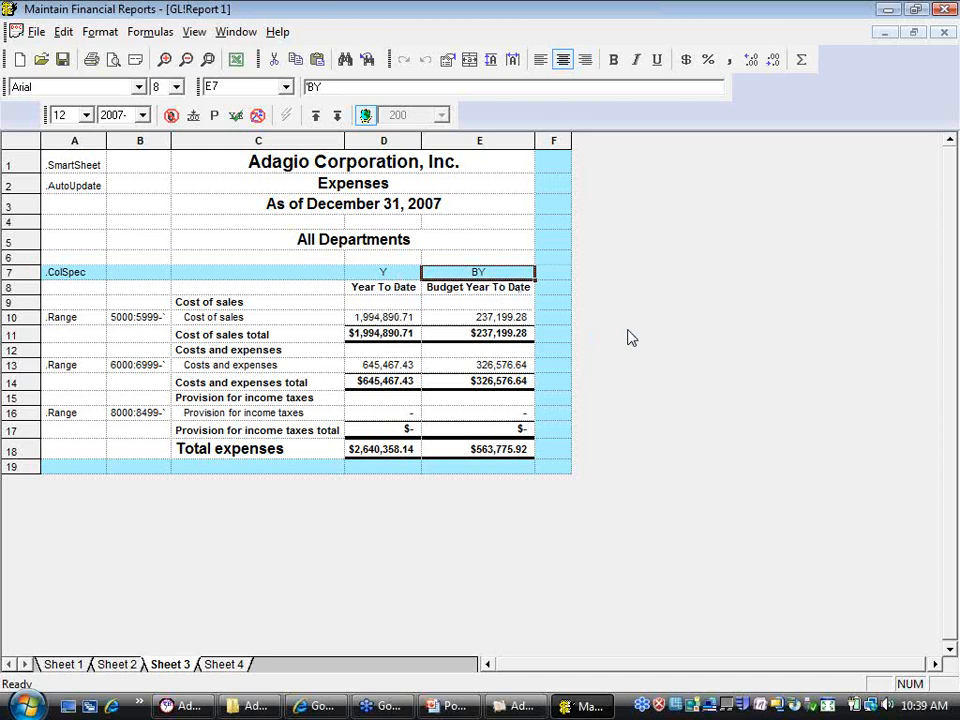
{"action": "type", "text": "M"}
{"action": "key", "text": "Return"}
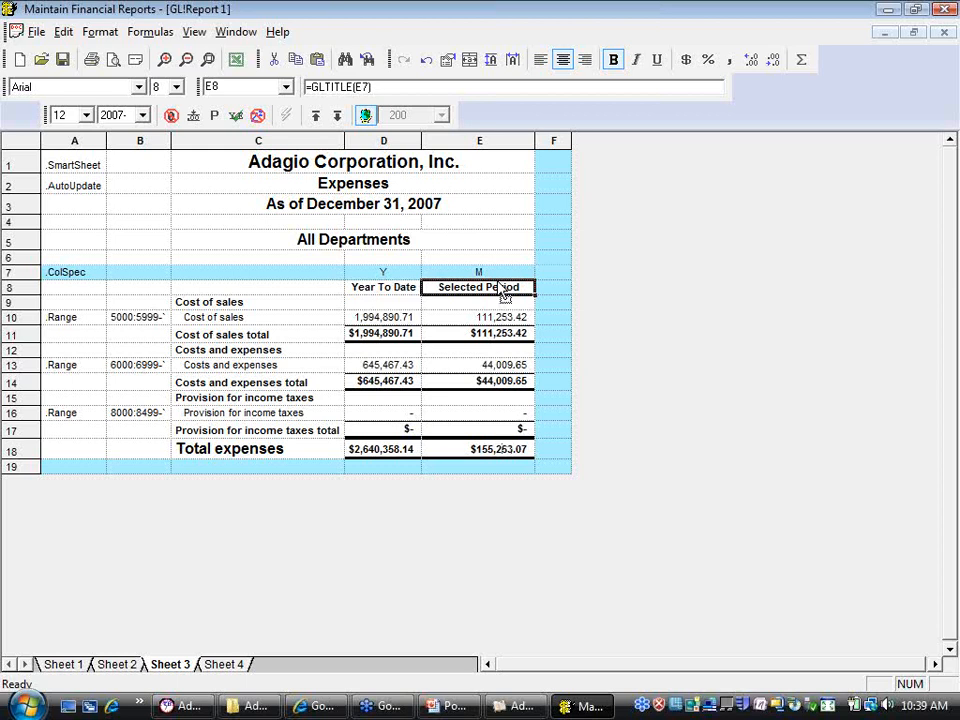
{"action": "left_click", "coordinate": [494, 276]}
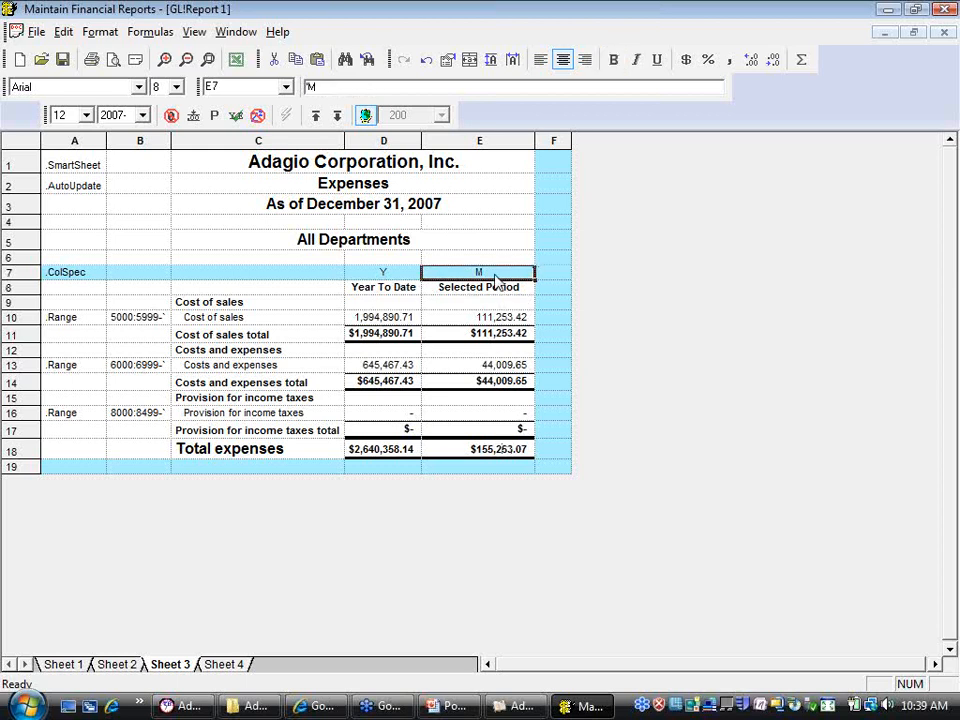
{"action": "type", "text": "B"}
{"action": "key", "text": "Return"}
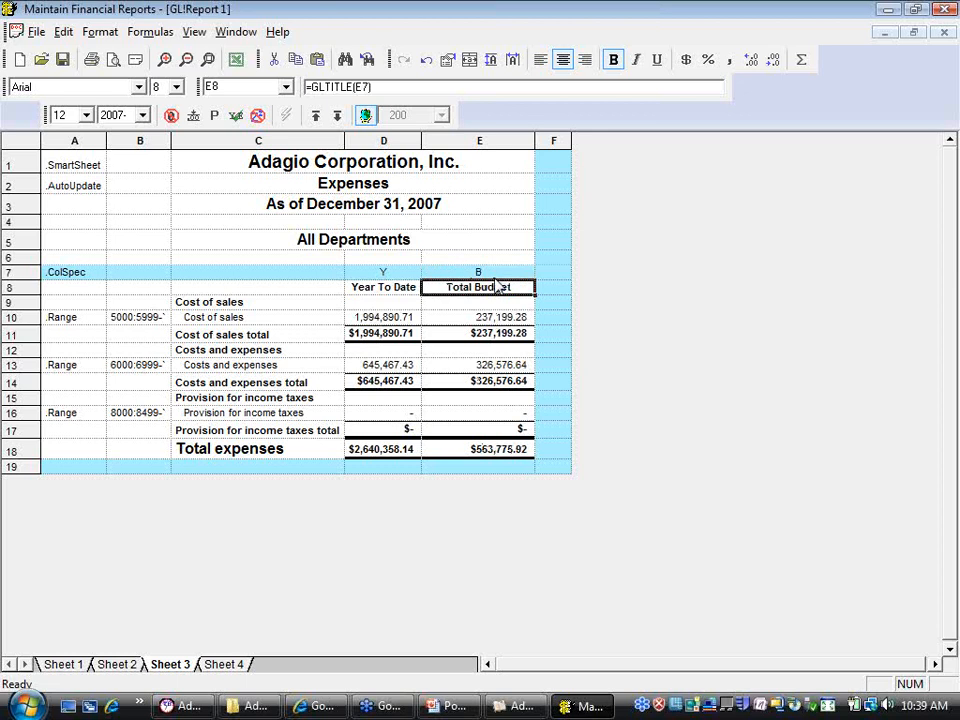
{"action": "left_click", "coordinate": [490, 272]}
{"action": "type", "text": "LY"}
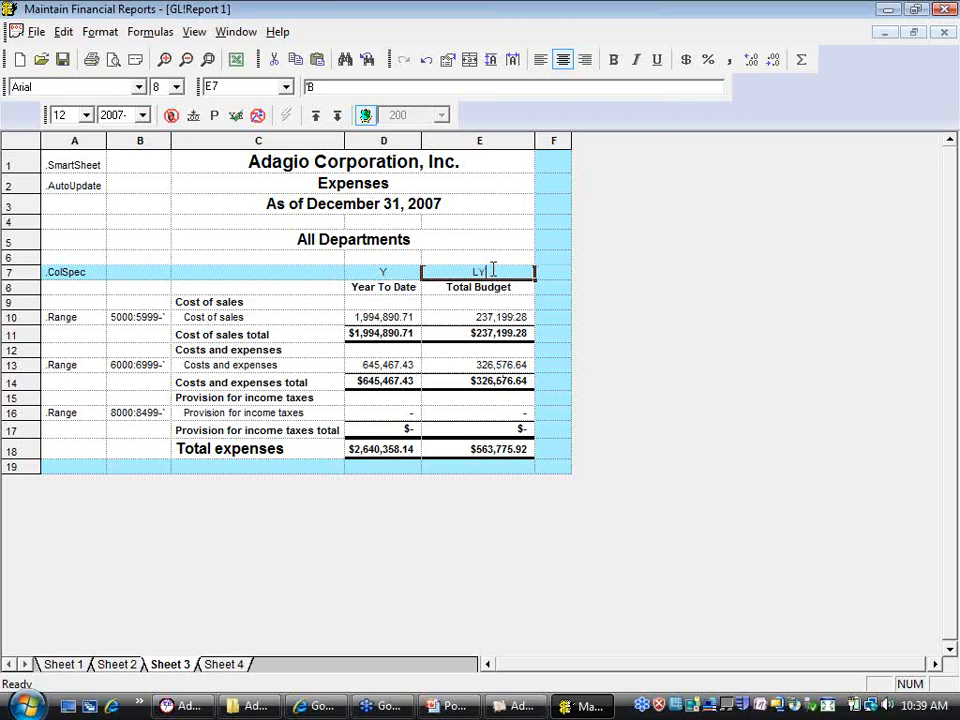
{"action": "key", "text": "Return"}
Set the column code in E7 to LYY and look up that symbol among the Relative Change In Balance fields
{"action": "left_click", "coordinate": [494, 272]}
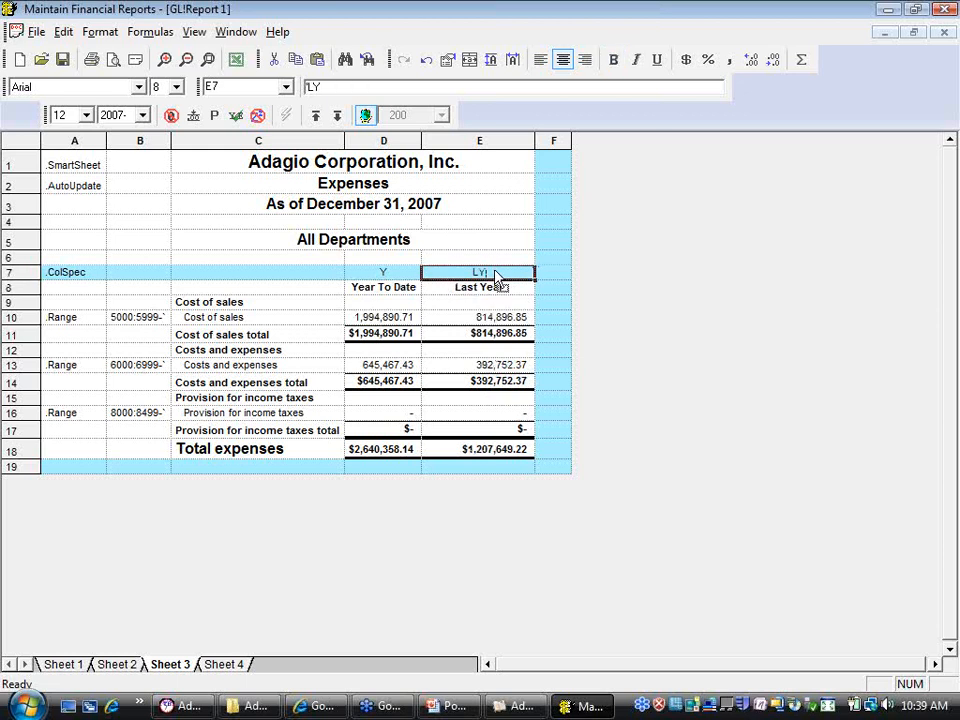
{"action": "type", "text": "LYY"}
{"action": "key", "text": "Return"}
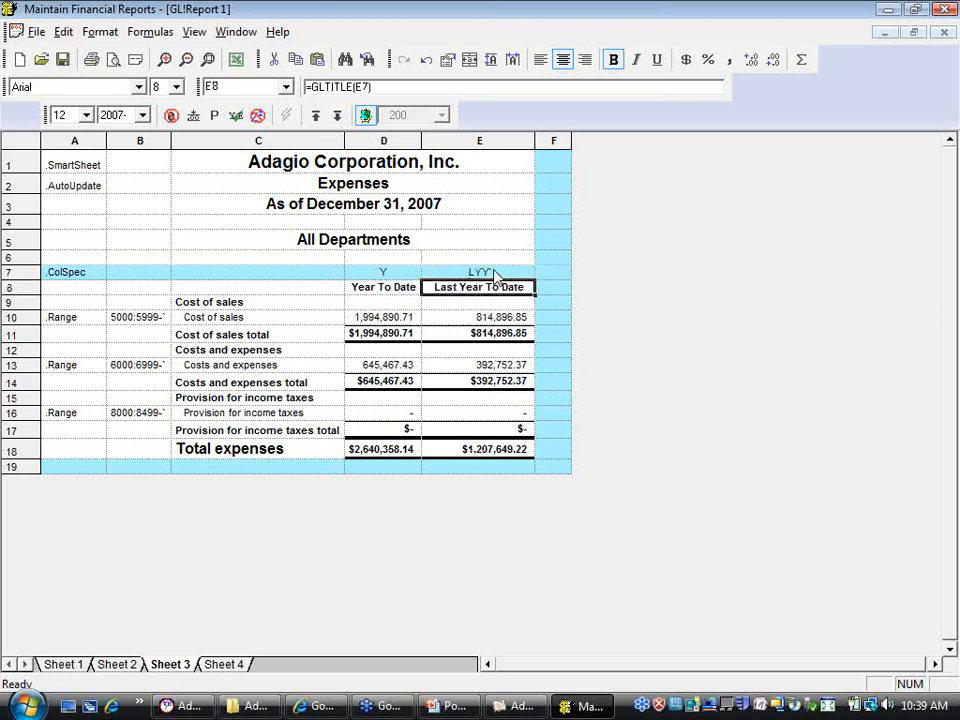
{"action": "left_click", "coordinate": [194, 33]}
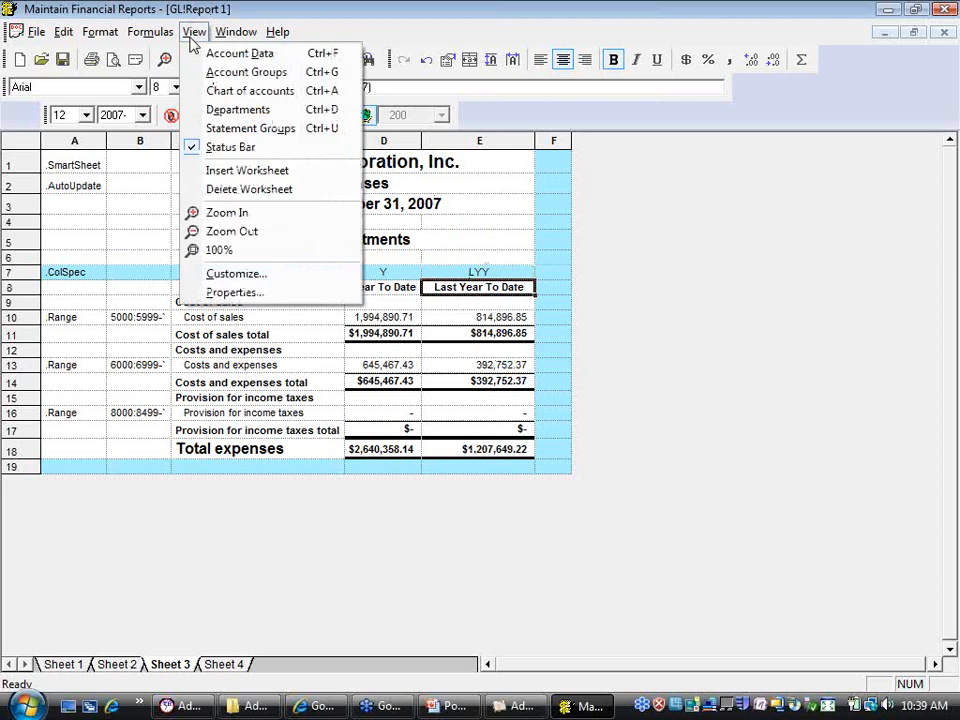
{"action": "left_click", "coordinate": [226, 58]}
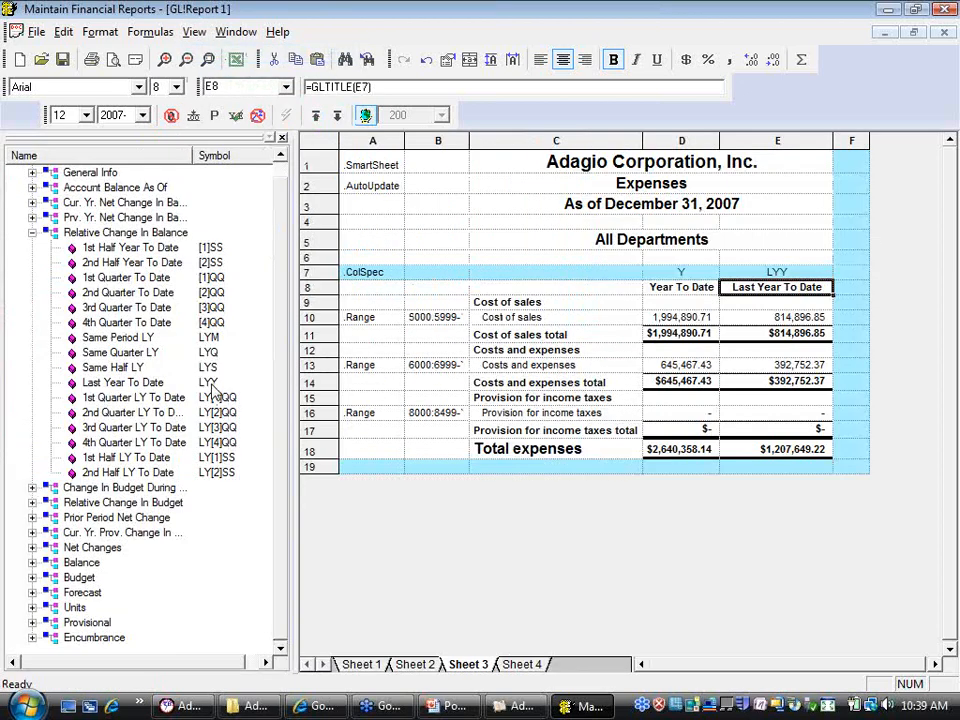
{"action": "left_click", "coordinate": [282, 139]}
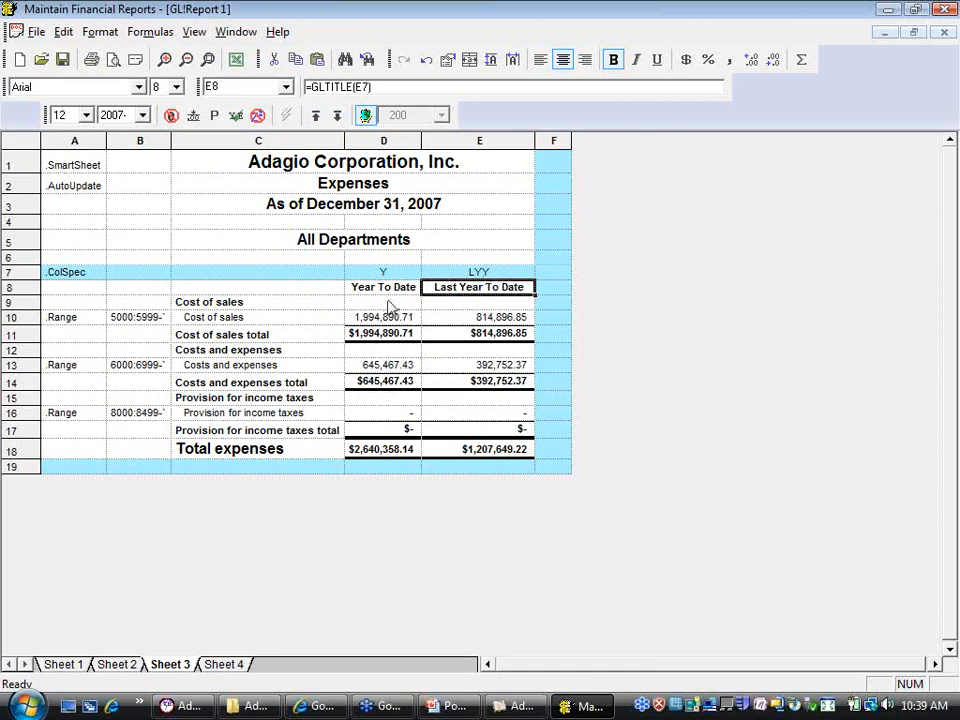
Add the Year To Date Budget field (BY) from Relative Change In Budget to cell E7 alongside LYY, and open the cell's list of choices
{"action": "left_click", "coordinate": [501, 277]}
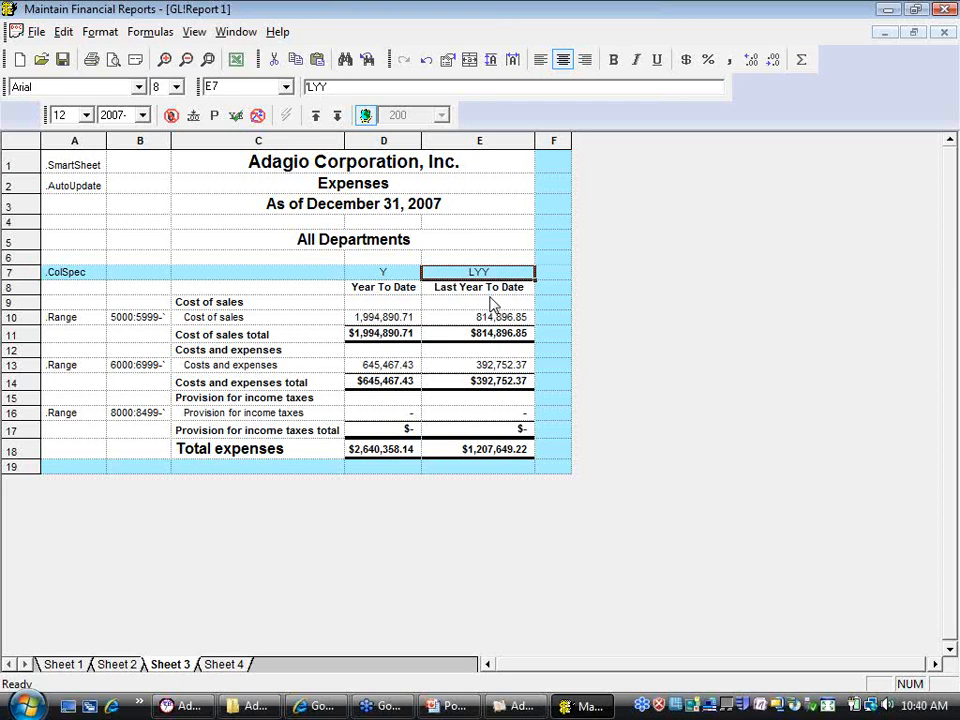
{"action": "left_click", "coordinate": [198, 35]}
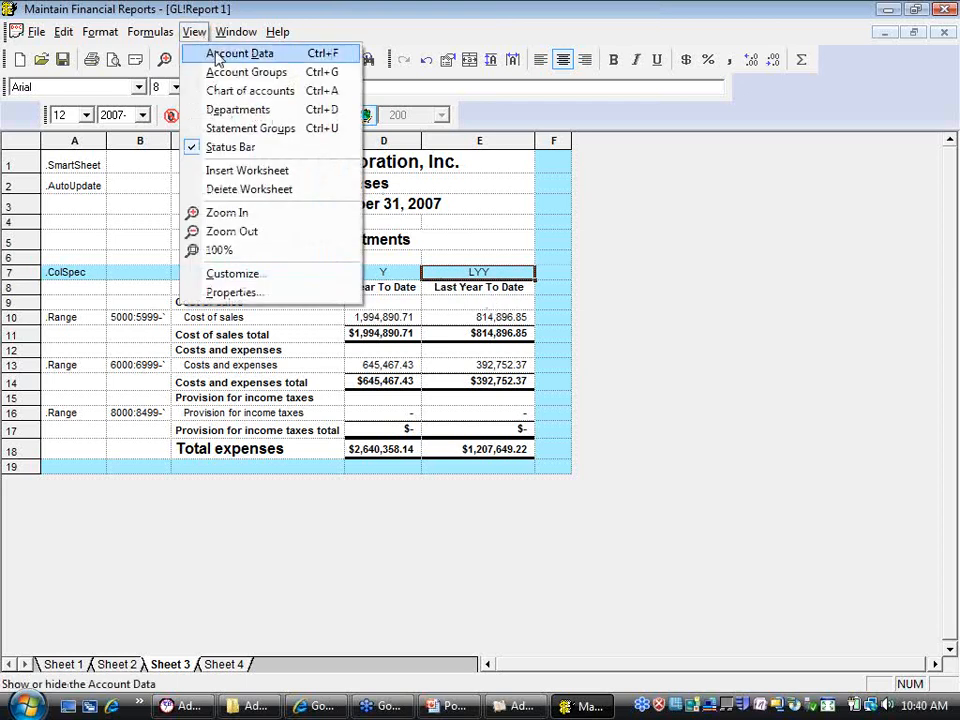
{"action": "left_click", "coordinate": [225, 54]}
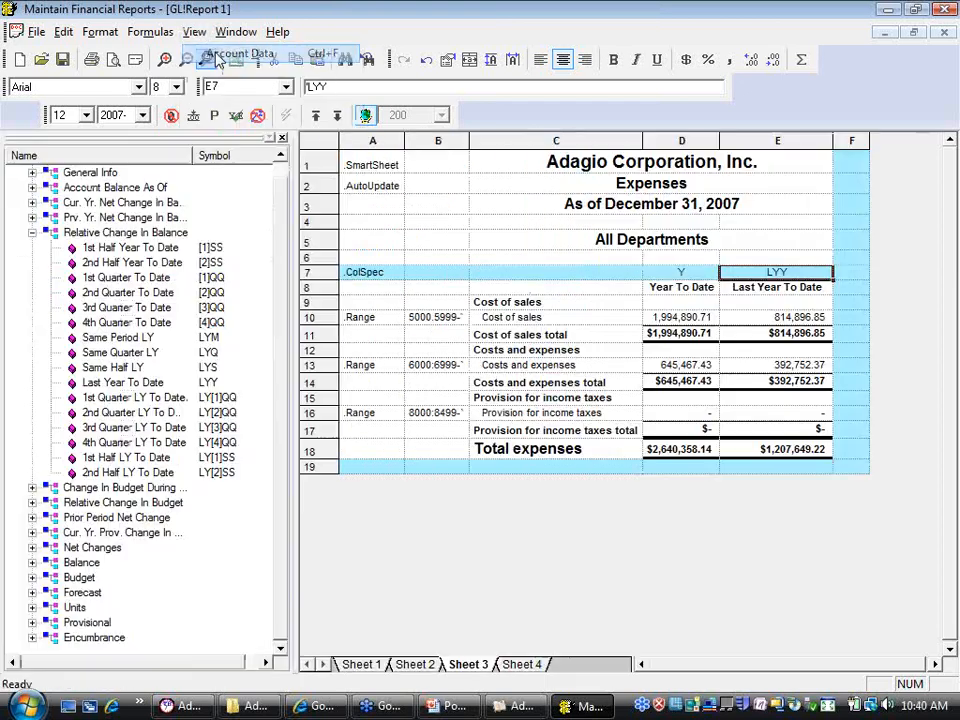
{"action": "left_click", "coordinate": [33, 232]}
{"action": "left_click", "coordinate": [32, 277]}
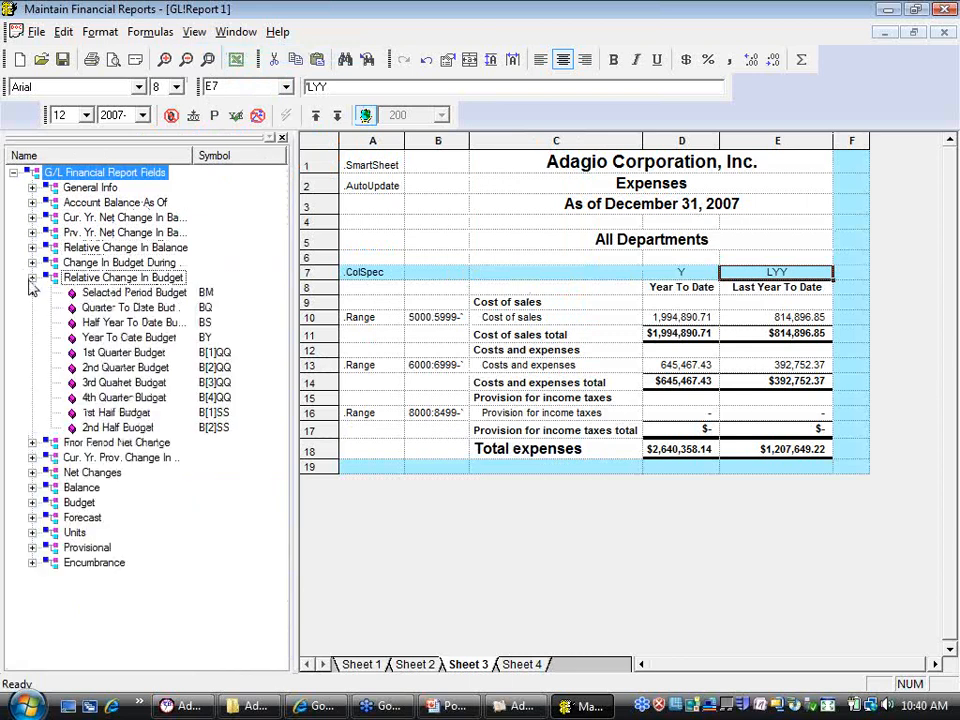
{"action": "left_click", "coordinate": [130, 338]}
{"action": "left_click_drag", "start_coordinate": [132, 347], "coordinate": [778, 288]}
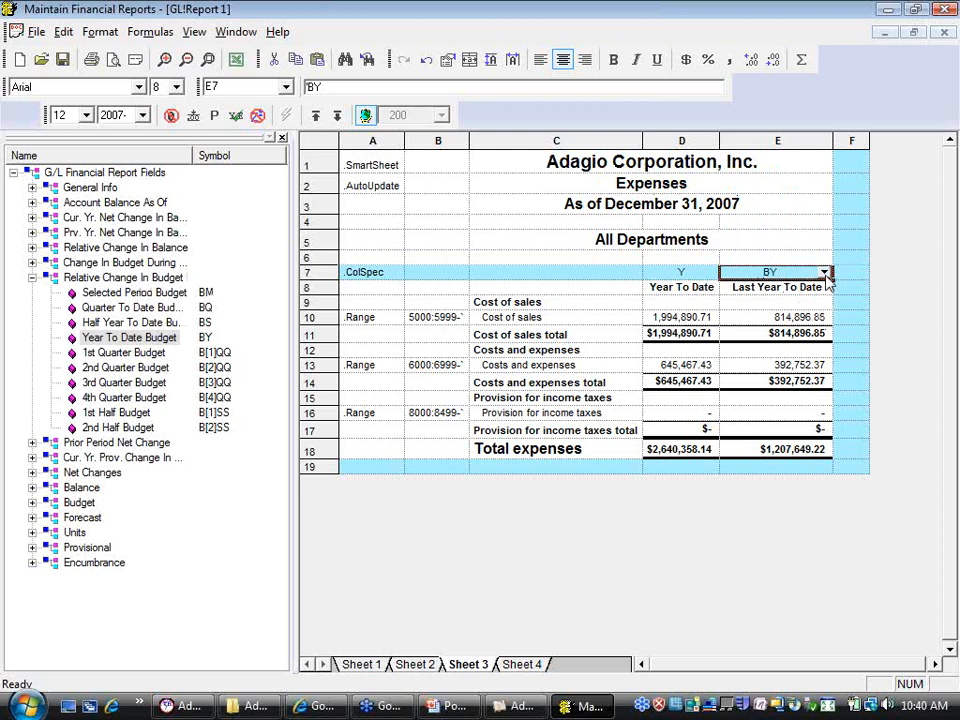
{"action": "left_click", "coordinate": [824, 274]}
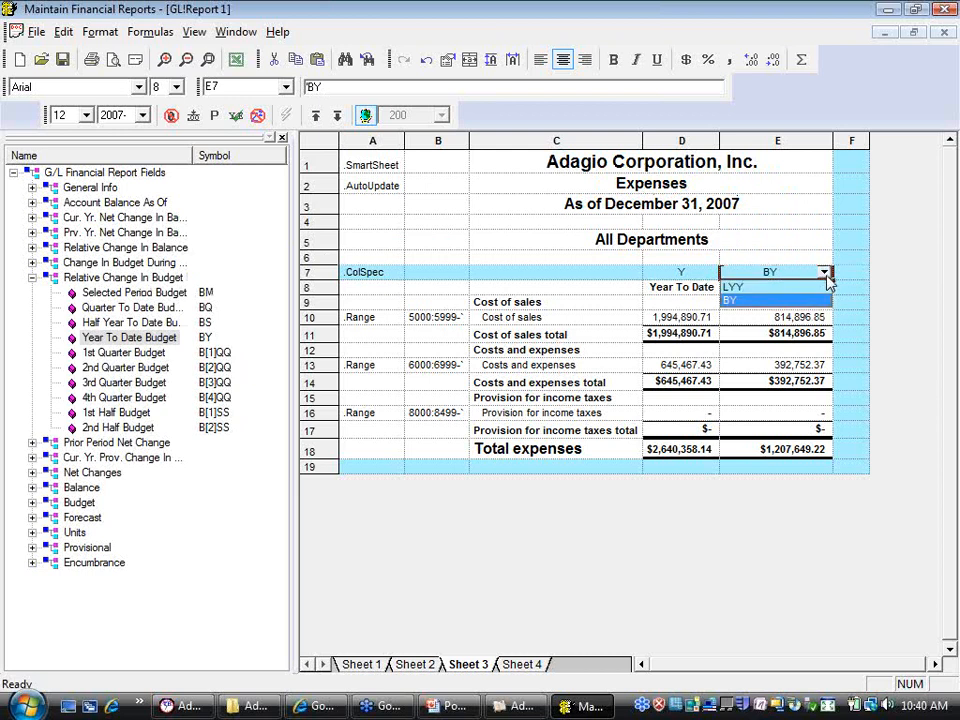
Switch the column specification in E7 to BY and back to LYY
{"action": "left_click", "coordinate": [797, 302]}
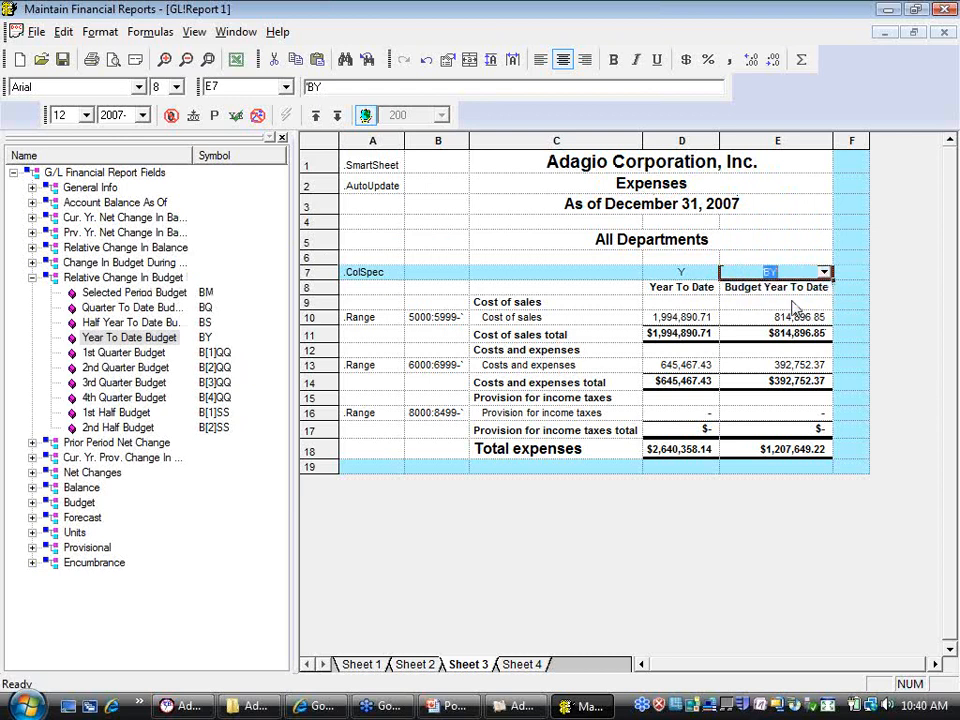
{"action": "key", "text": "Return"}
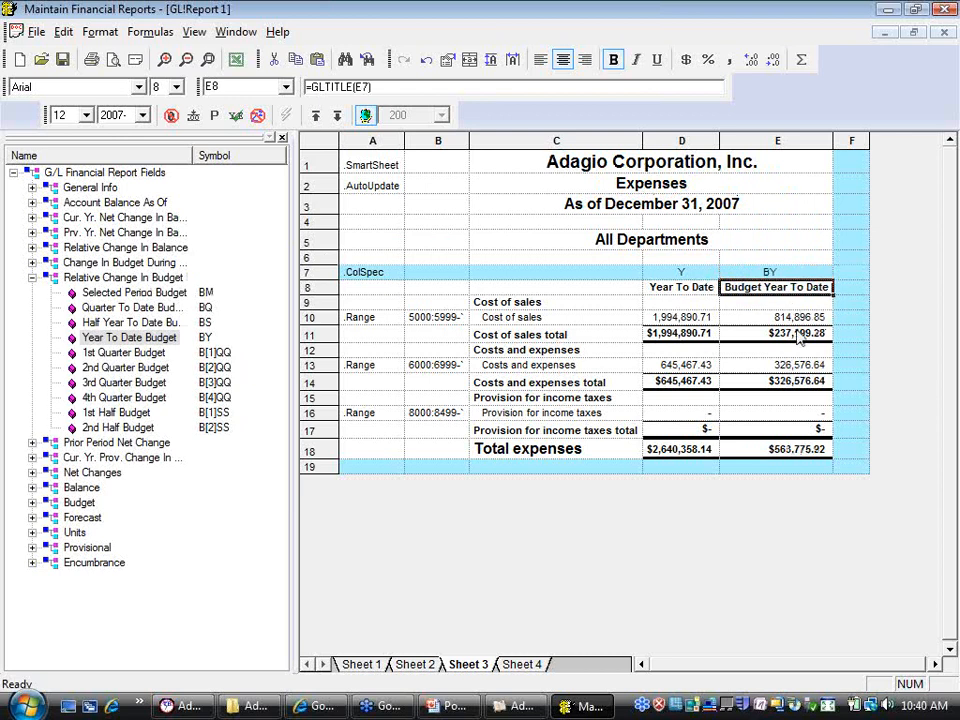
{"action": "left_click", "coordinate": [825, 274]}
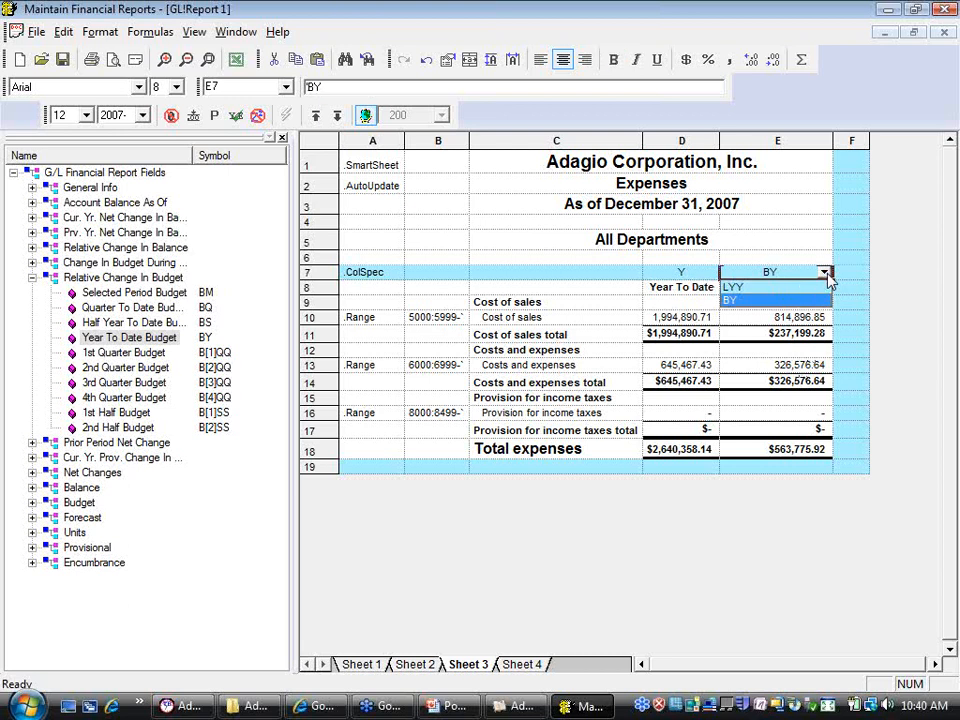
{"action": "left_click", "coordinate": [799, 287]}
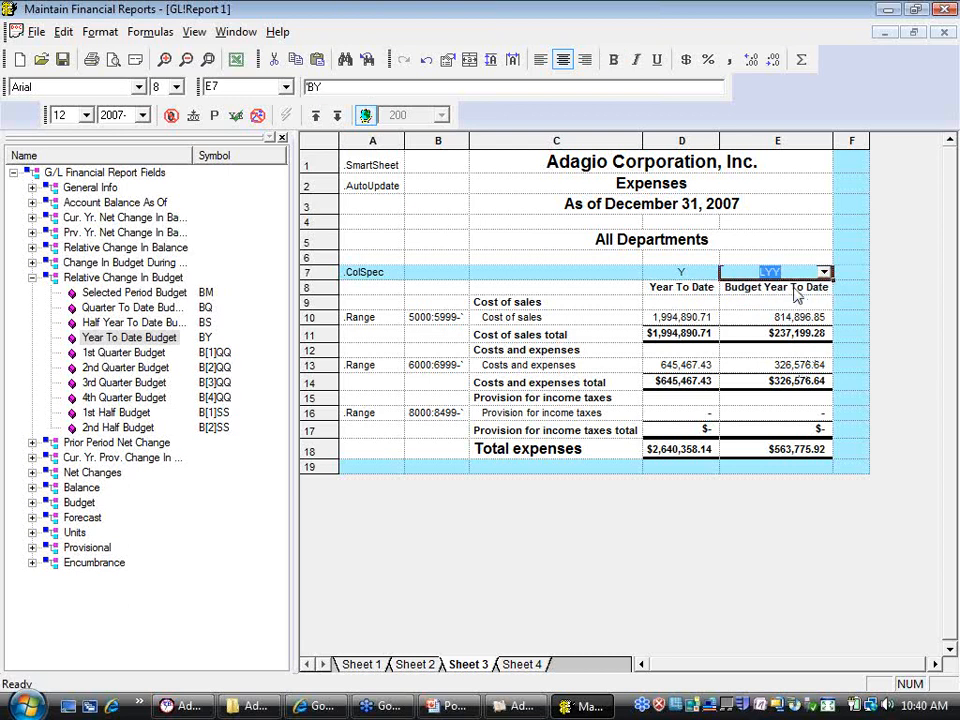
{"action": "left_click", "coordinate": [797, 290]}
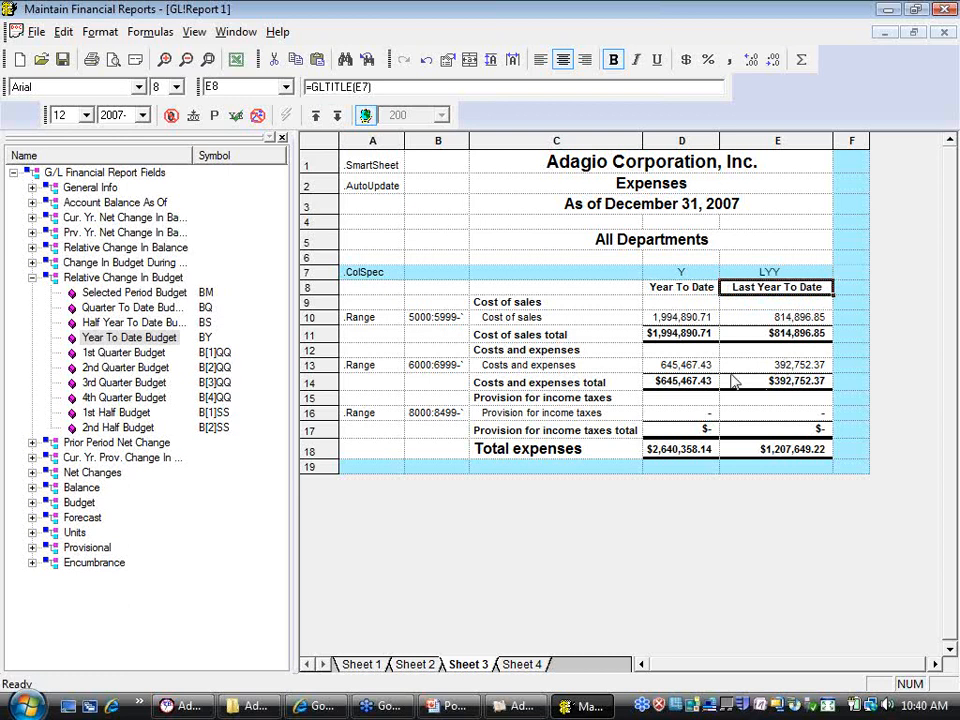
Close the financial report fields pane and expand the account ranges into individual account rows
{"action": "left_click", "coordinate": [282, 137]}
{"action": "left_click", "coordinate": [340, 116]}
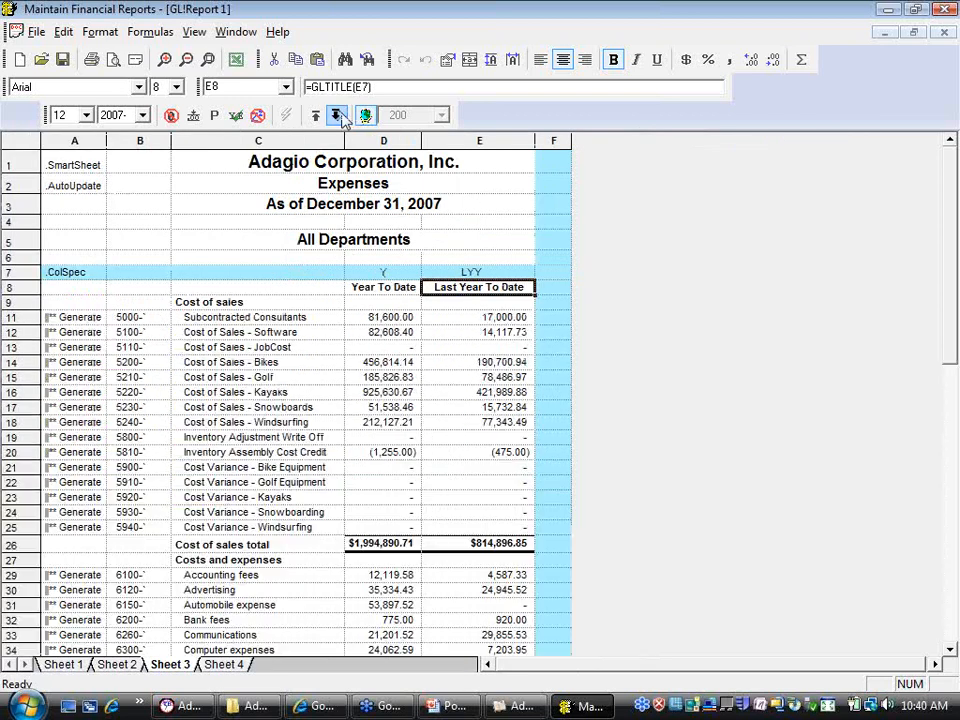
Set the column specification in E7 to BY and collapse the expanded account rows into their ranges
{"action": "left_click", "coordinate": [527, 273]}
{"action": "left_click", "coordinate": [527, 273]}
{"action": "left_click", "coordinate": [527, 273]}
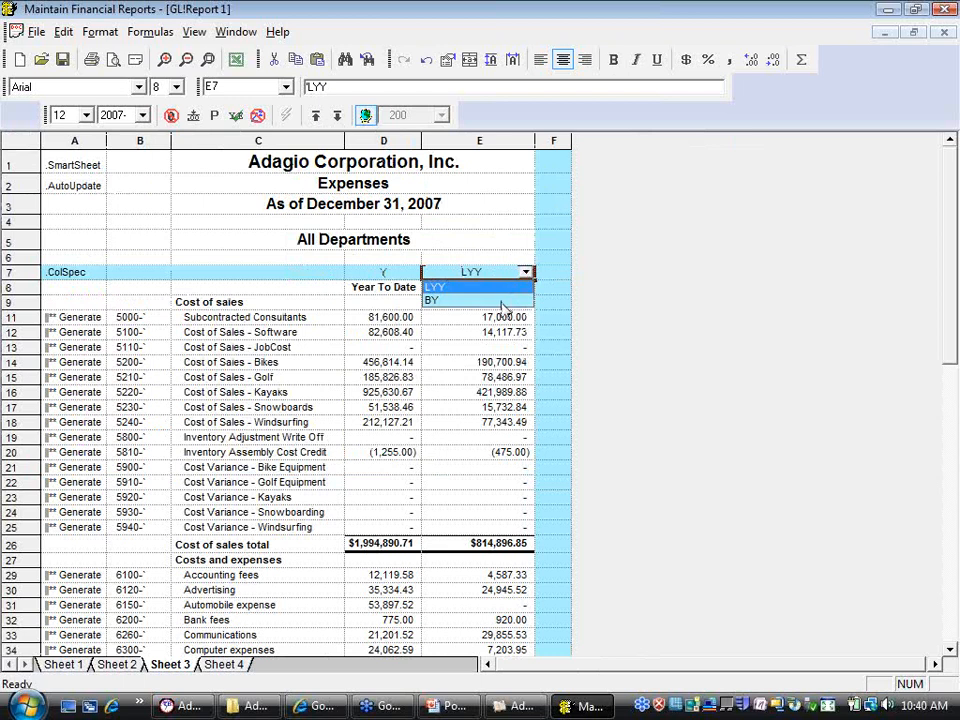
{"action": "left_click", "coordinate": [505, 298]}
{"action": "key", "text": "Return"}
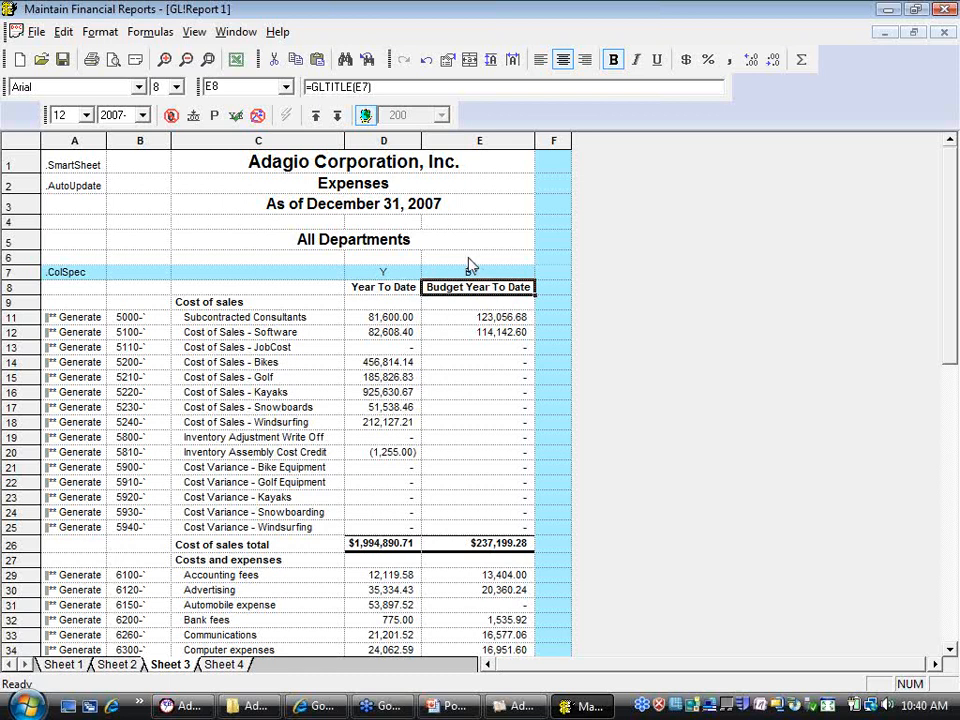
{"action": "left_click", "coordinate": [316, 115]}
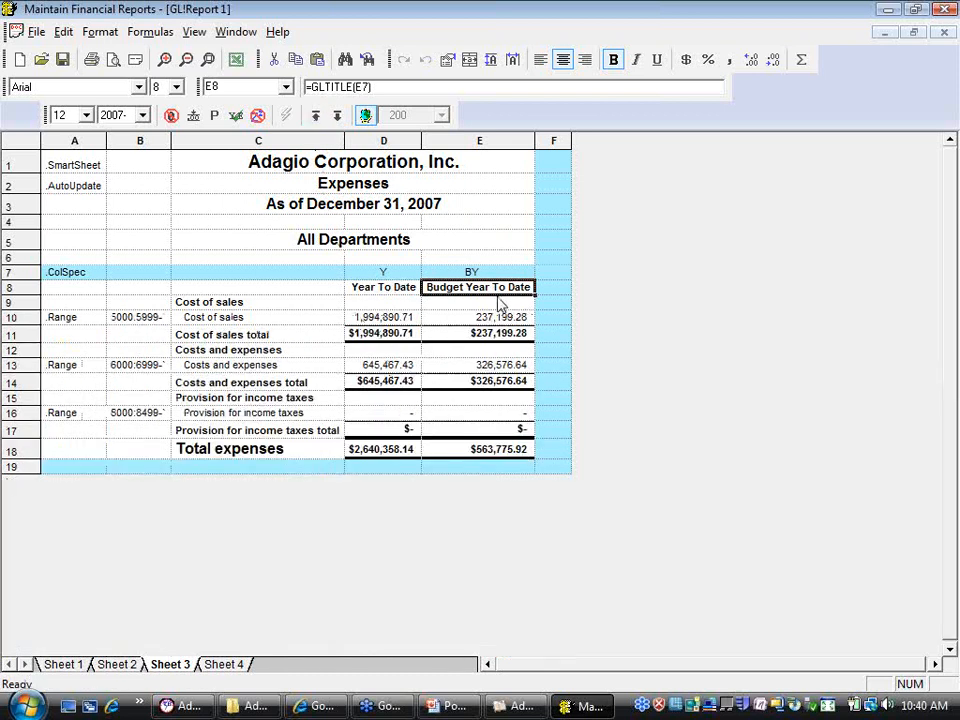
Insert two blank rows above the column heading row, directly below the .ColSpec row
{"action": "left_click", "coordinate": [13, 290]}
{"action": "right_click", "coordinate": [13, 294]}
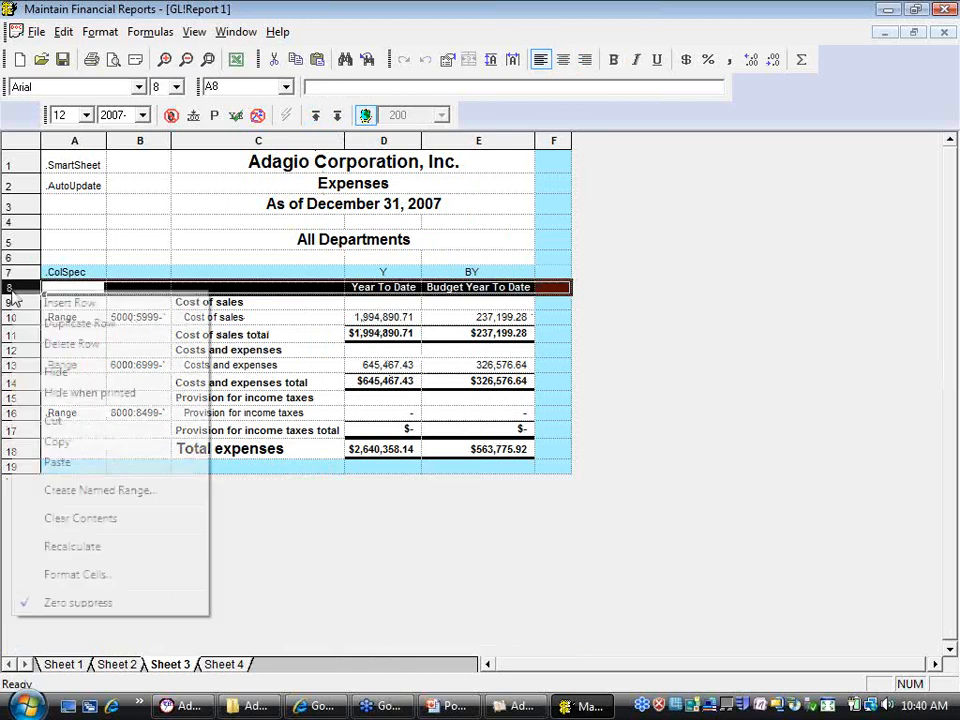
{"action": "left_click", "coordinate": [32, 304]}
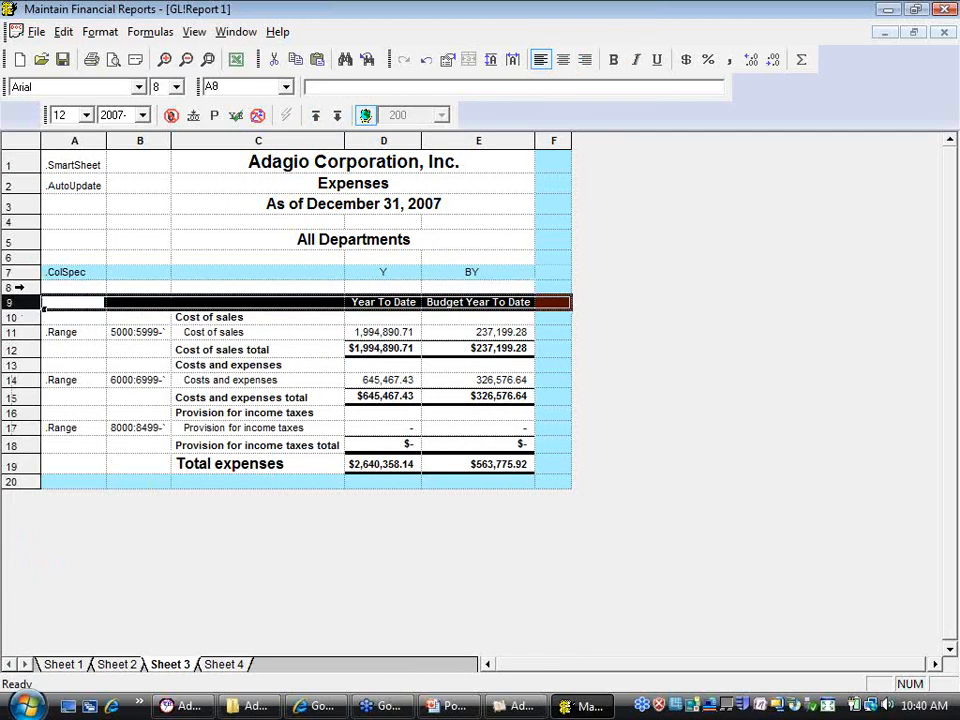
{"action": "right_click", "coordinate": [18, 287]}
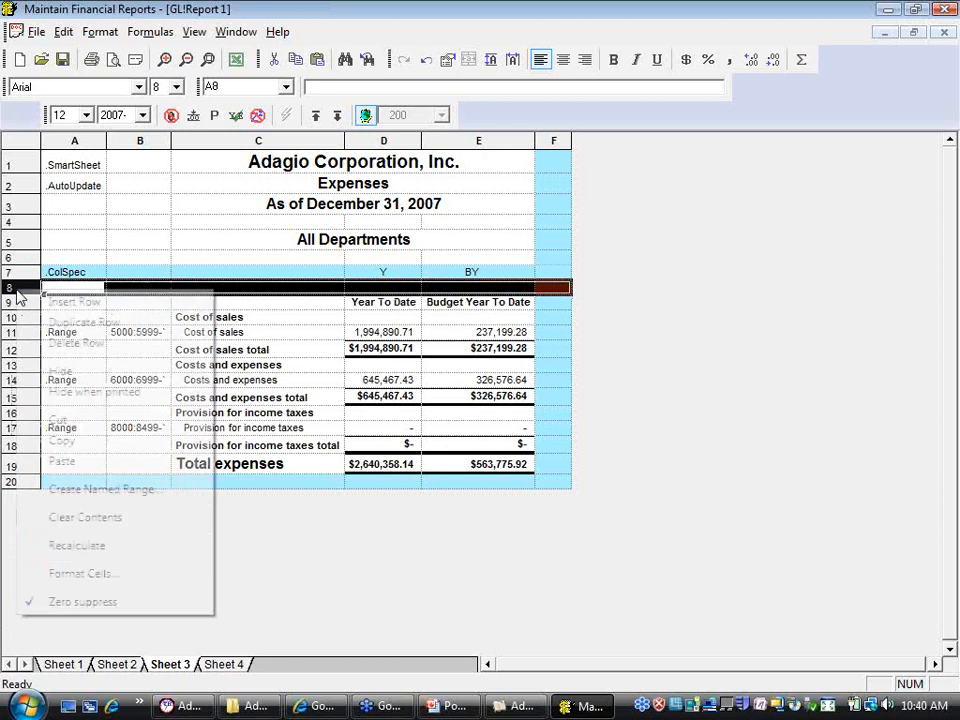
{"action": "left_click", "coordinate": [52, 303]}
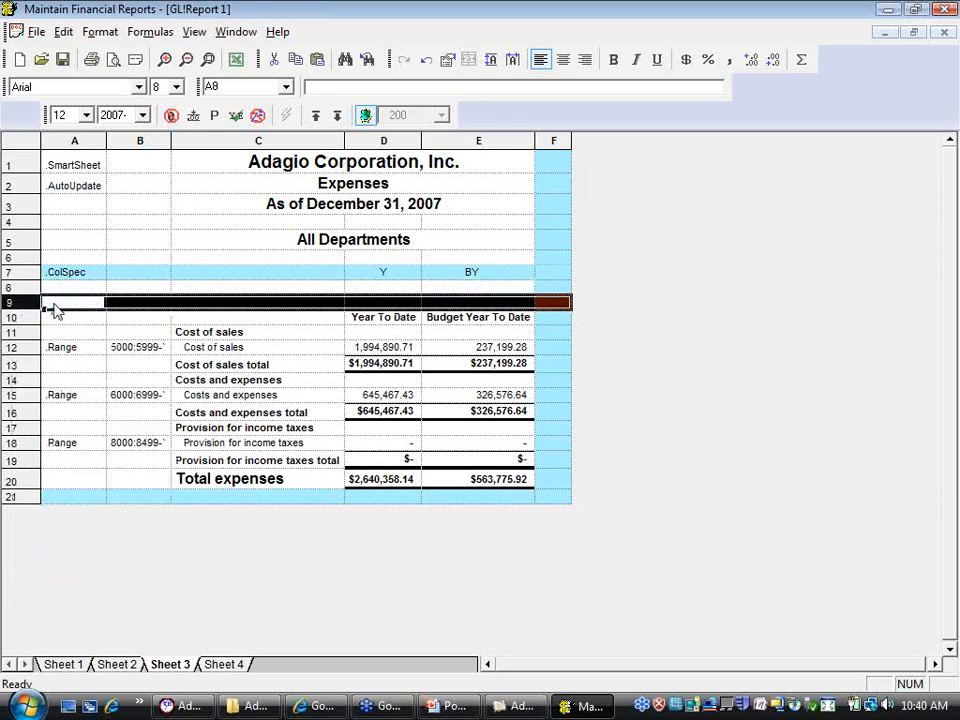
Insert the Period start account information formula into cell D8
{"action": "left_click", "coordinate": [383, 289]}
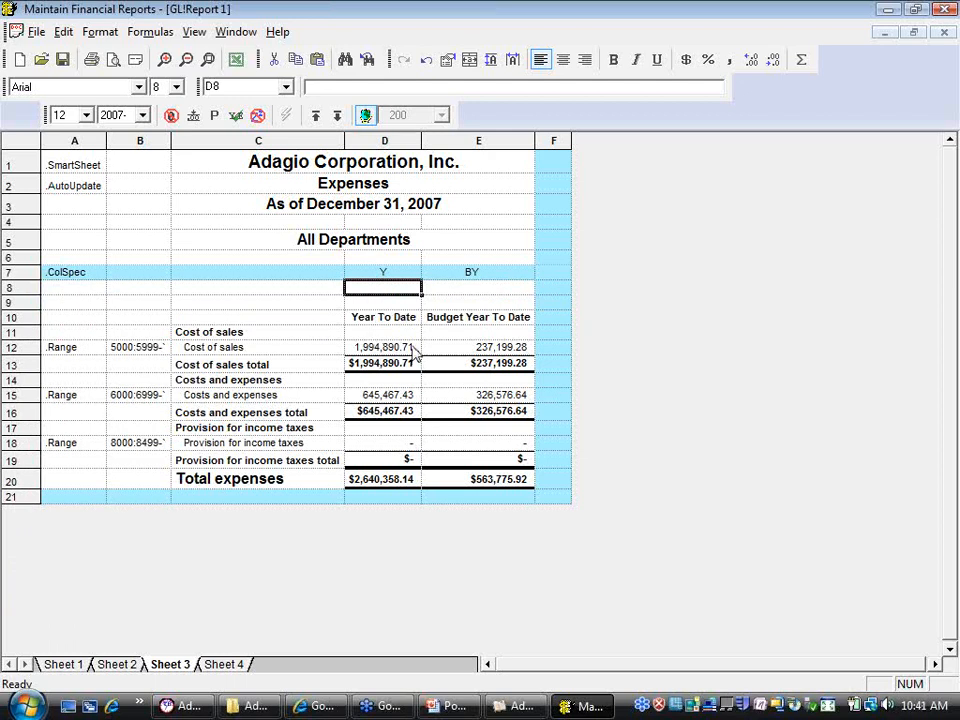
{"action": "right_click", "coordinate": [390, 290]}
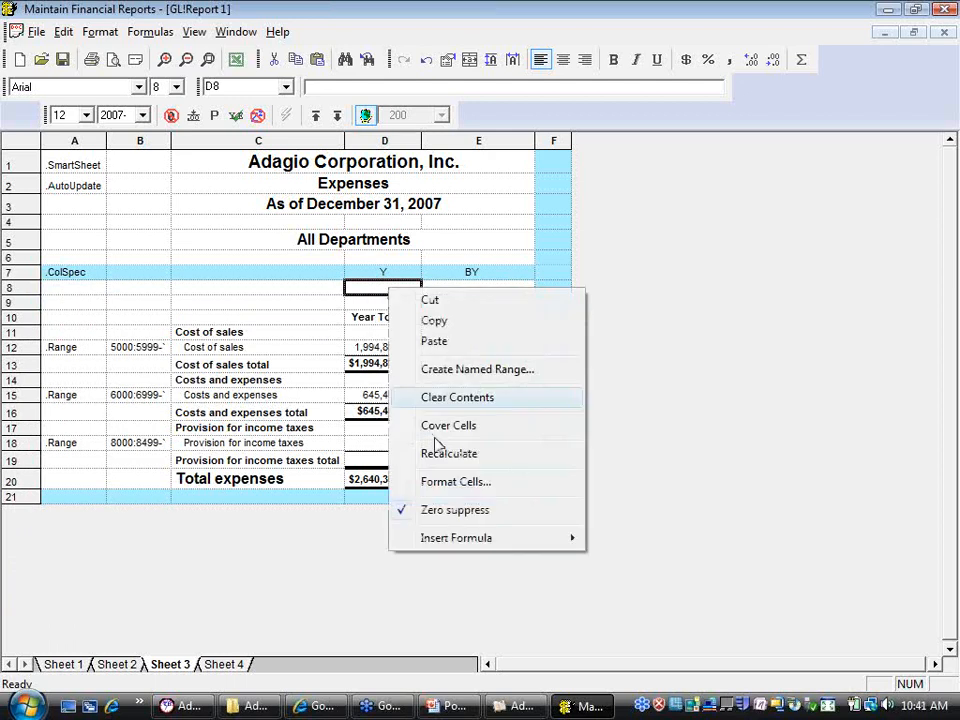
{"action": "mouse_move", "coordinate": [458, 543]}
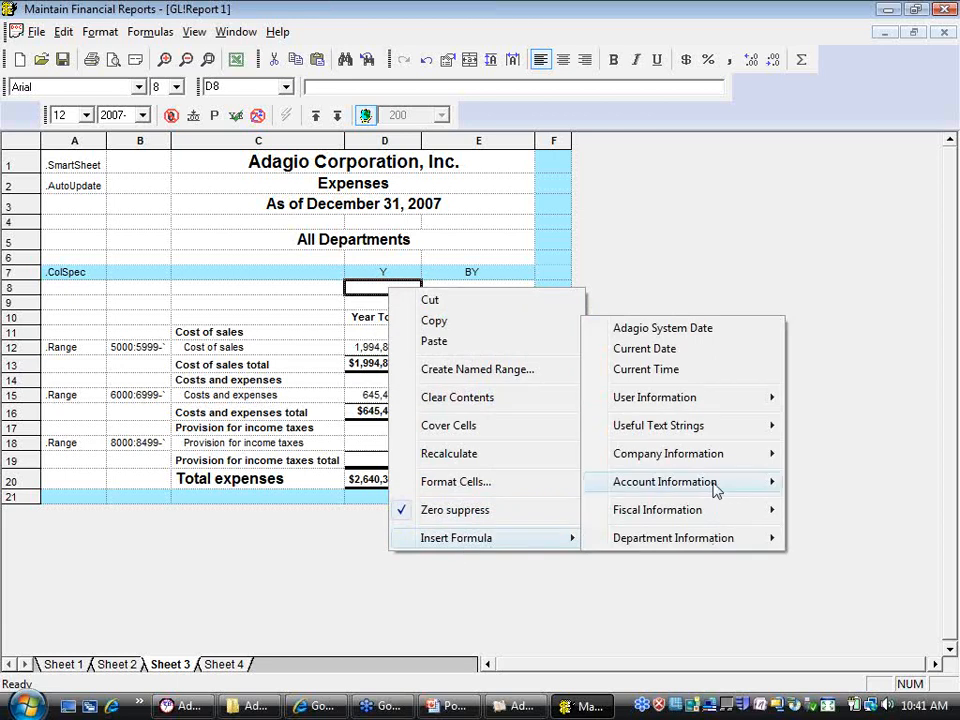
{"action": "mouse_move", "coordinate": [716, 489]}
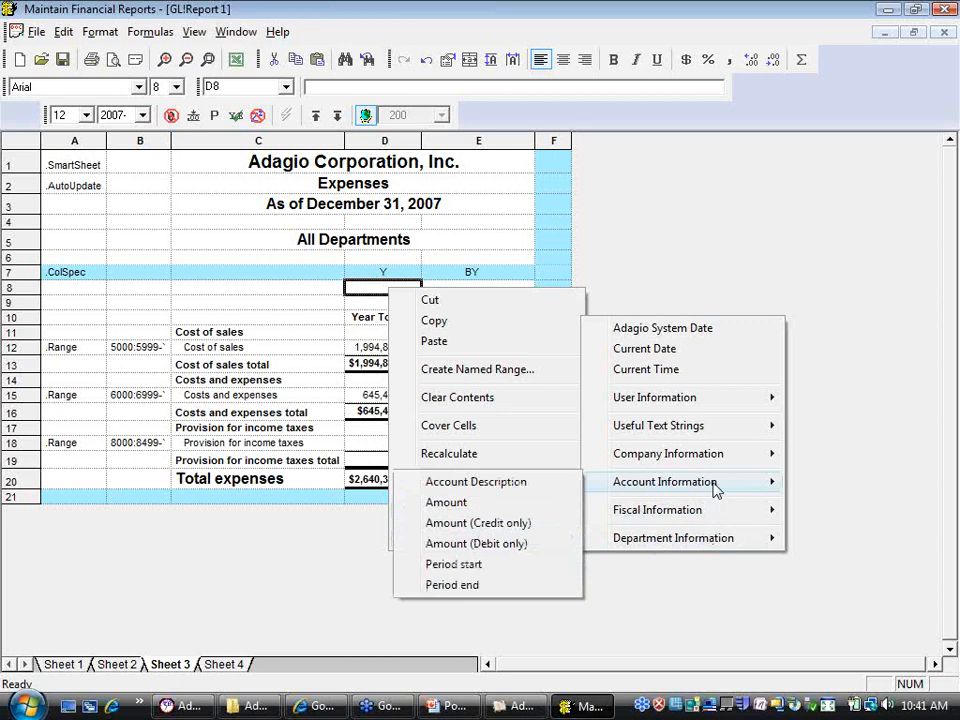
{"action": "left_click", "coordinate": [491, 566]}
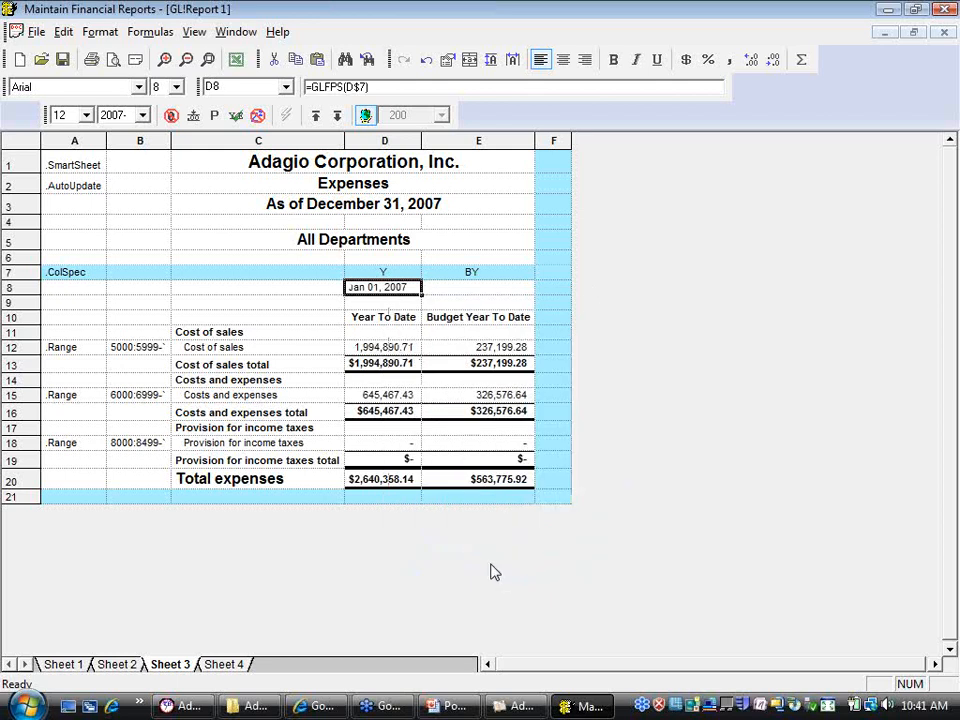
Insert the Period end account information formula into cell D9 and center the dates in D8:D9
{"action": "right_click", "coordinate": [395, 305]}
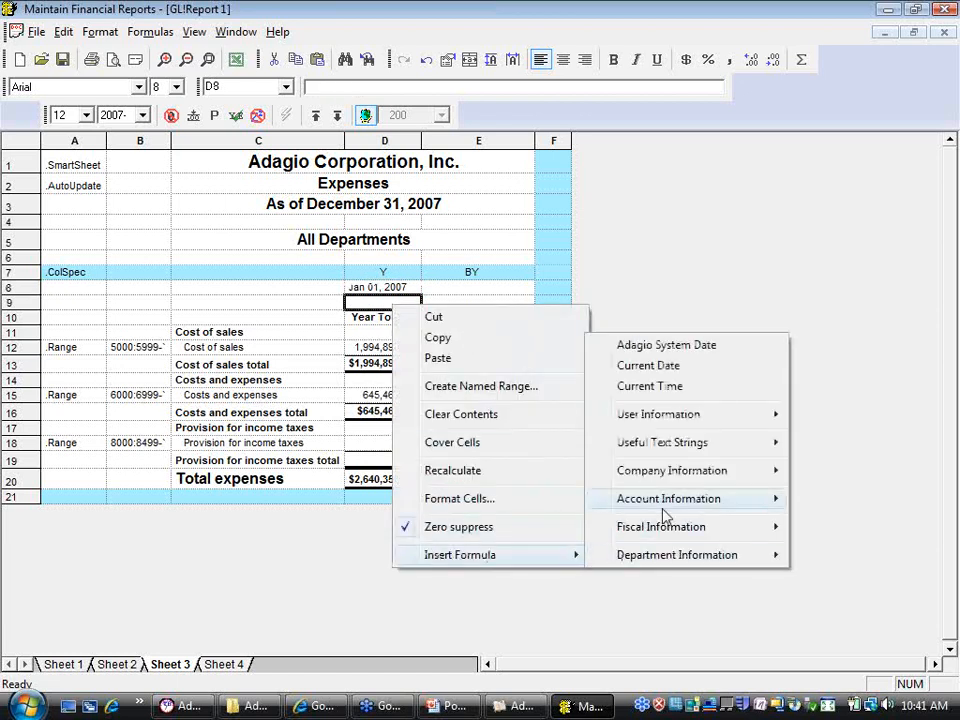
{"action": "mouse_move", "coordinate": [662, 500]}
{"action": "left_click", "coordinate": [478, 603]}
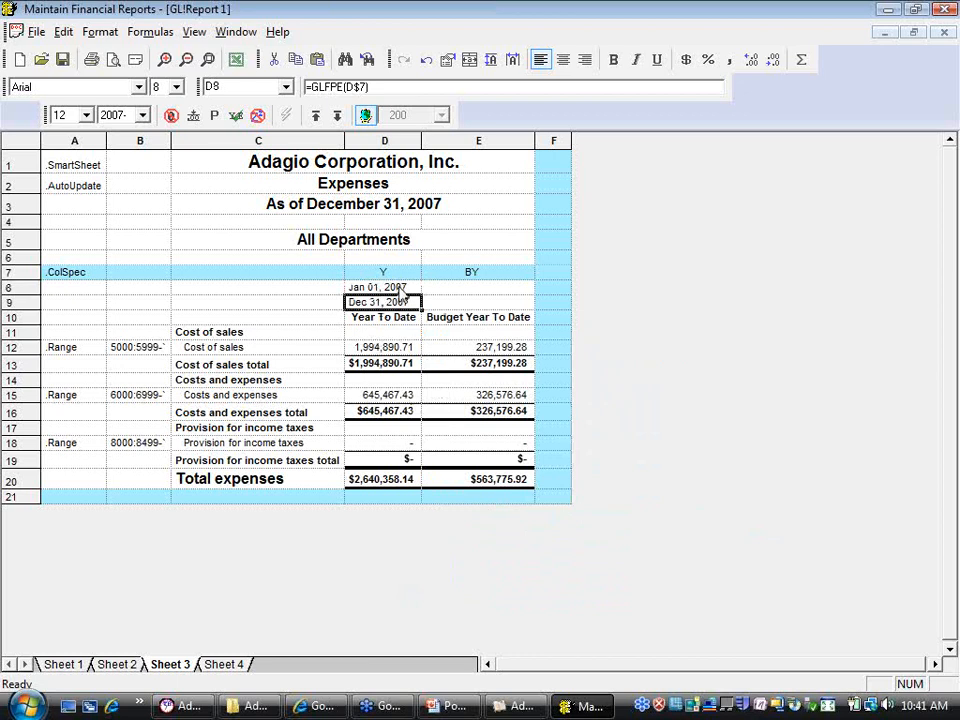
{"action": "left_click_drag", "start_coordinate": [400, 290], "coordinate": [396, 302]}
{"action": "left_click", "coordinate": [563, 60]}
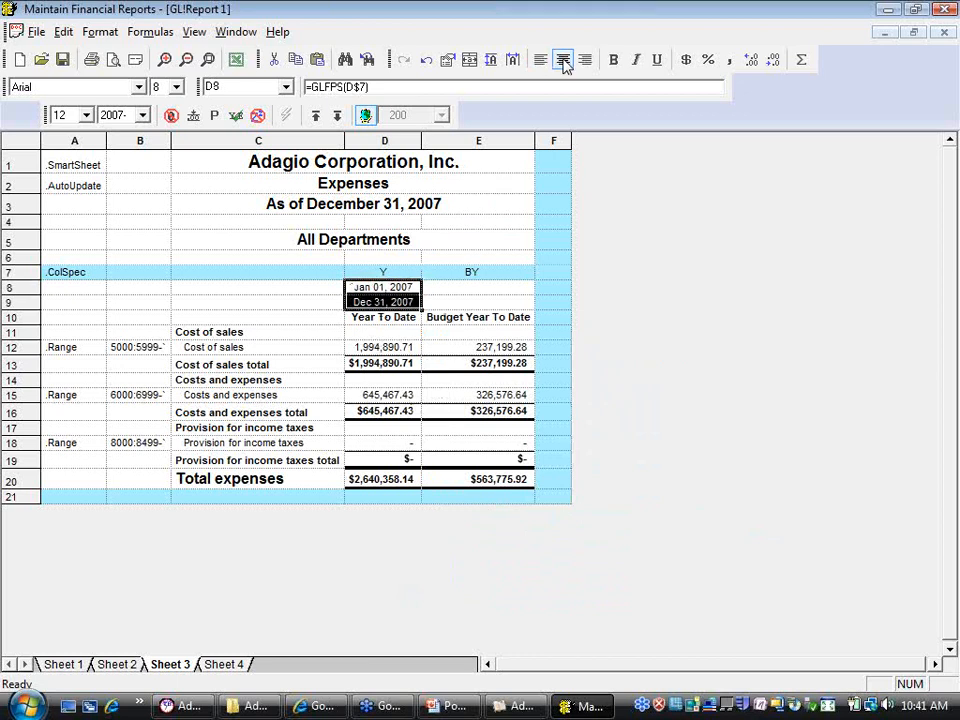
Copy the period start and end formulas from D8:D9 into E8:E9
{"action": "left_click", "coordinate": [445, 288]}
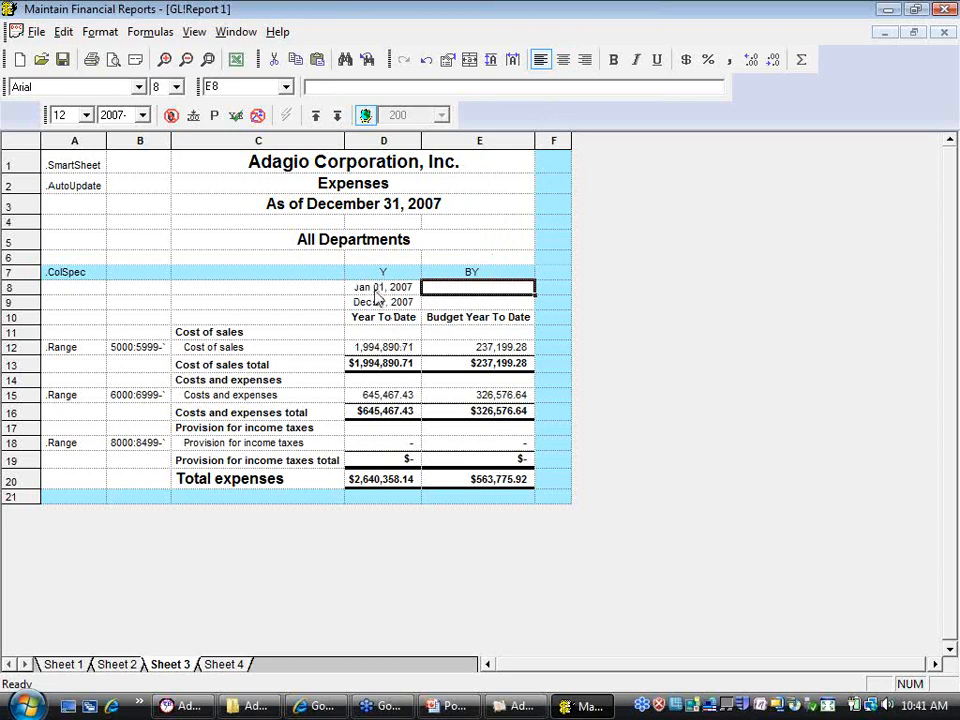
{"action": "left_click_drag", "start_coordinate": [380, 290], "coordinate": [377, 306]}
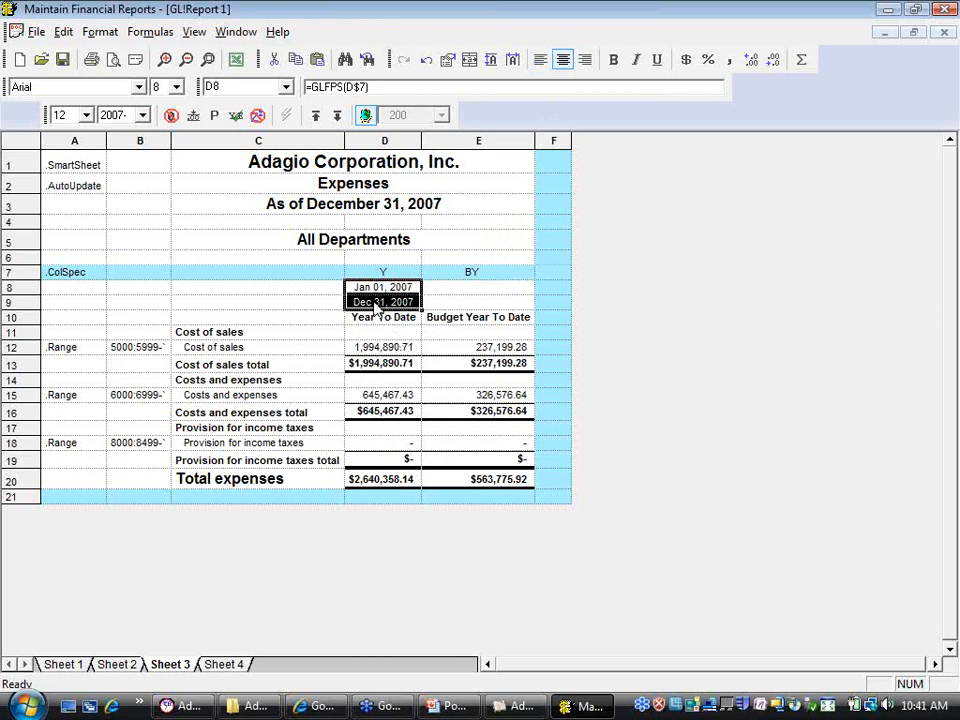
{"action": "key", "text": "ctrl+c"}
{"action": "left_click_drag", "start_coordinate": [447, 289], "coordinate": [450, 304]}
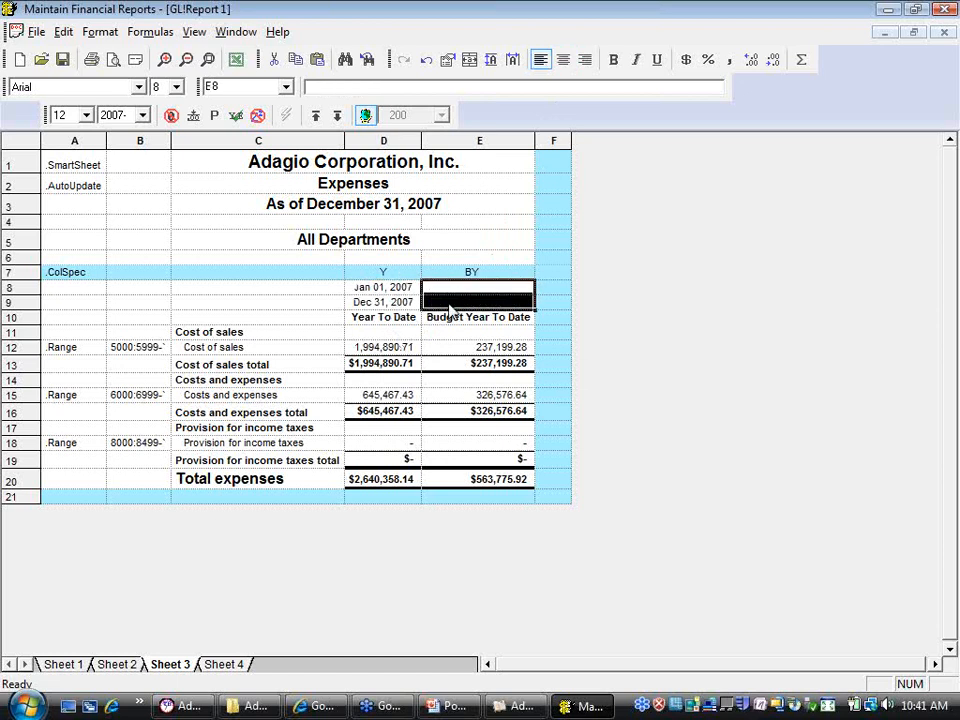
{"action": "key", "text": "ctrl+v"}
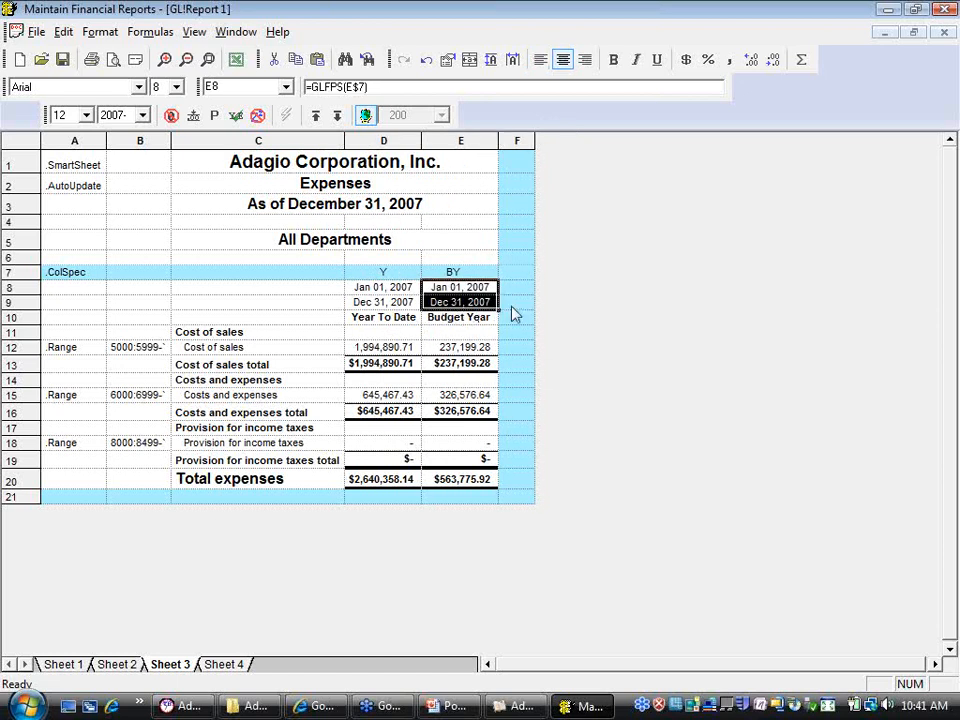
{"action": "left_click", "coordinate": [512, 304]}
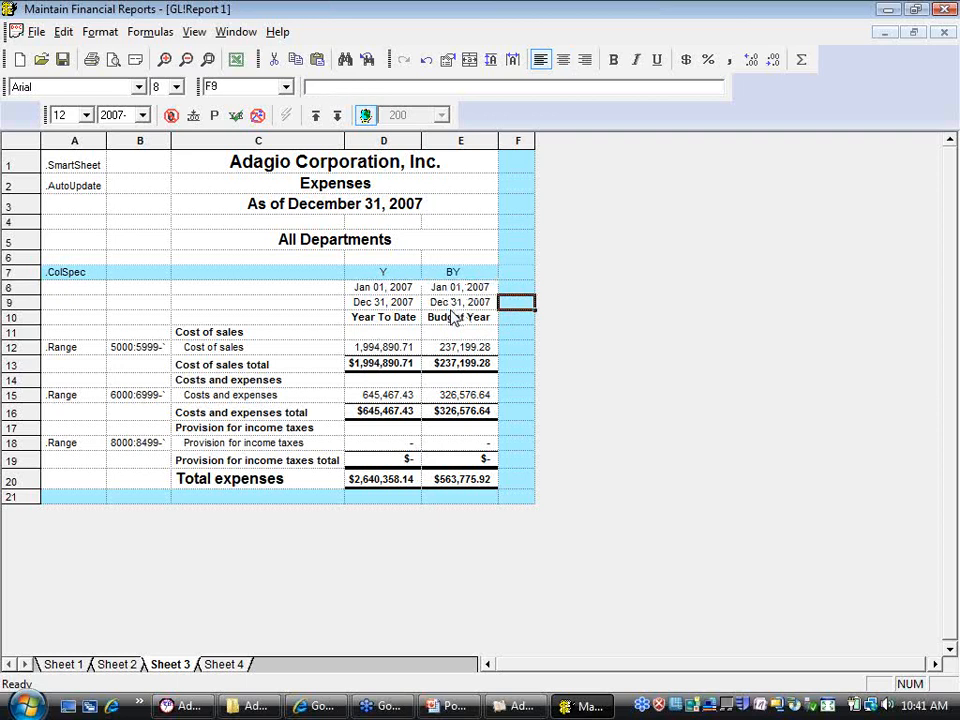
Set the column specification in E7 to LYY and make heading row 10 tall enough for two lines
{"action": "left_click", "coordinate": [484, 273]}
{"action": "left_click", "coordinate": [489, 272]}
{"action": "left_click", "coordinate": [489, 288]}
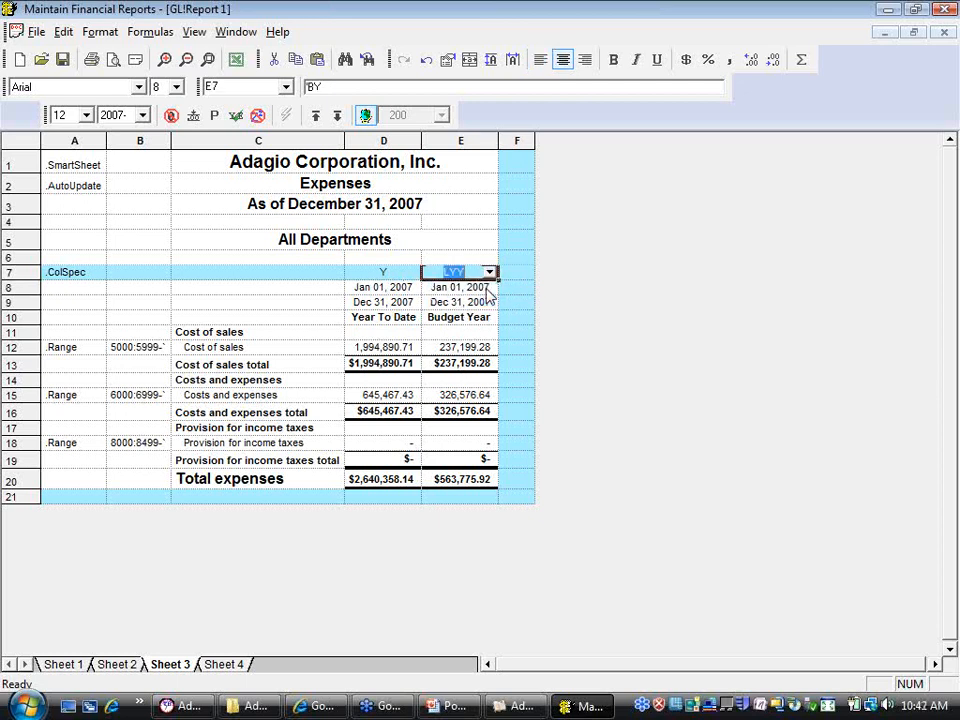
{"action": "left_click", "coordinate": [489, 289]}
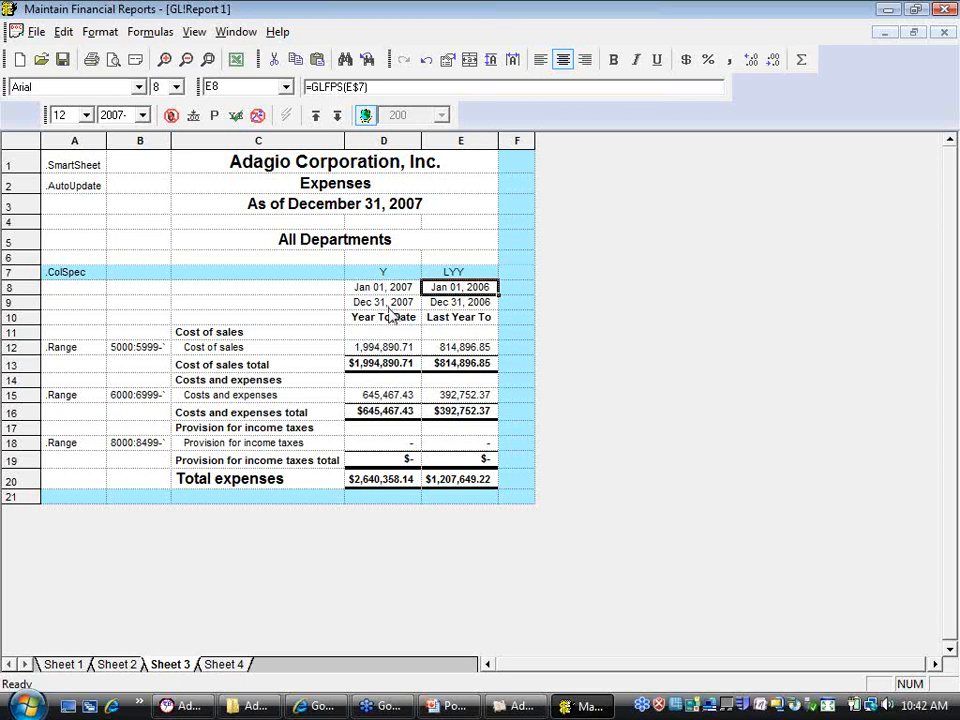
{"action": "left_click_drag", "start_coordinate": [27, 323], "coordinate": [23, 337]}
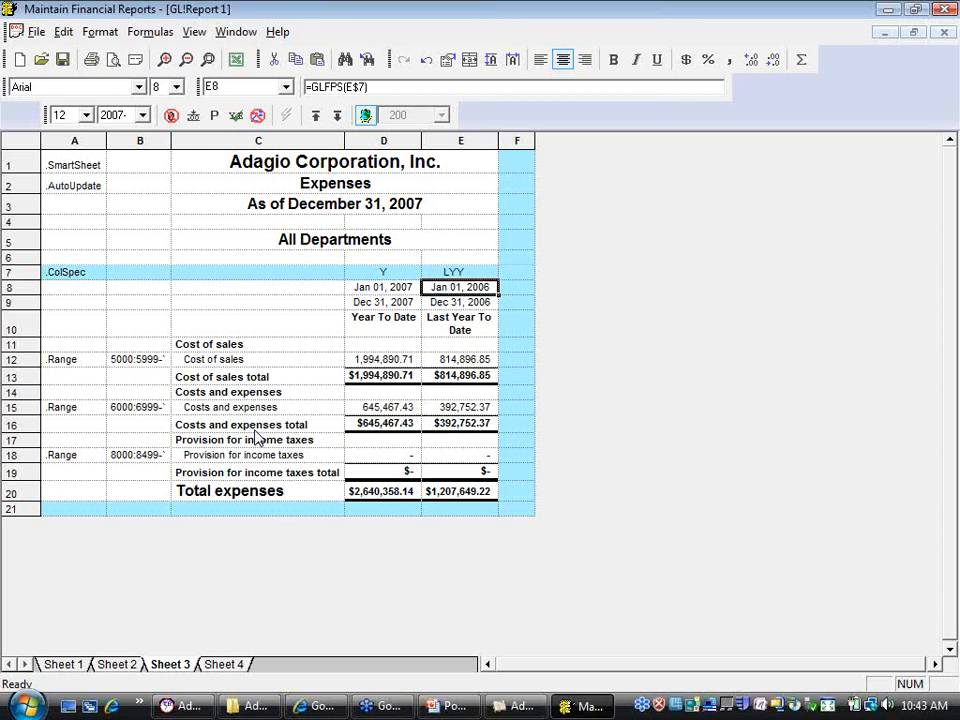
Duplicate column D and set the column specification in D7 to M
{"action": "left_click", "coordinate": [380, 142]}
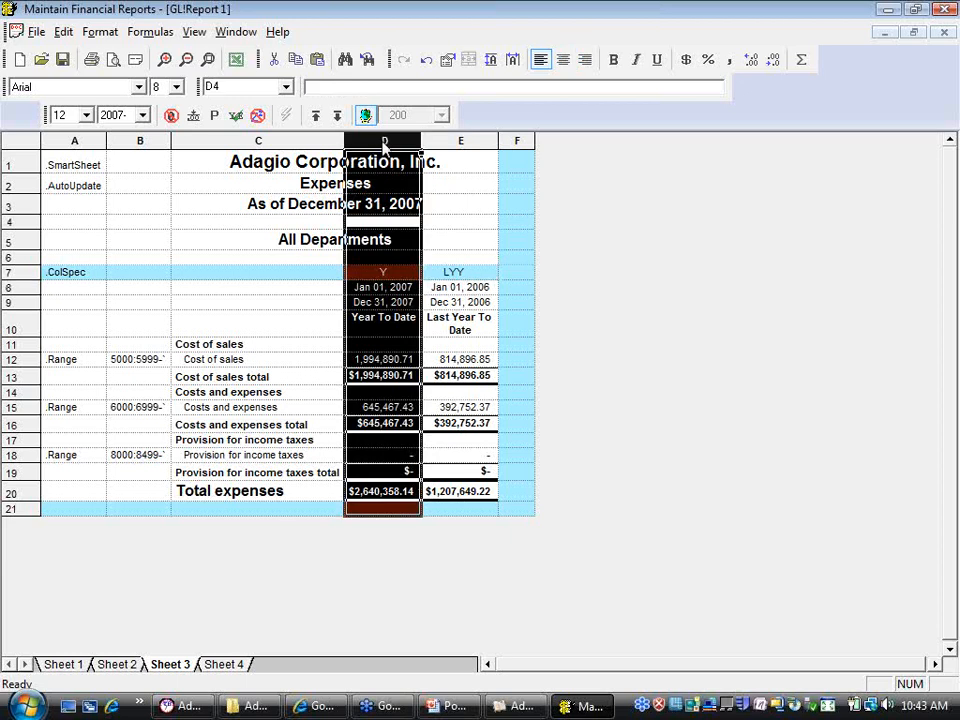
{"action": "right_click", "coordinate": [384, 146]}
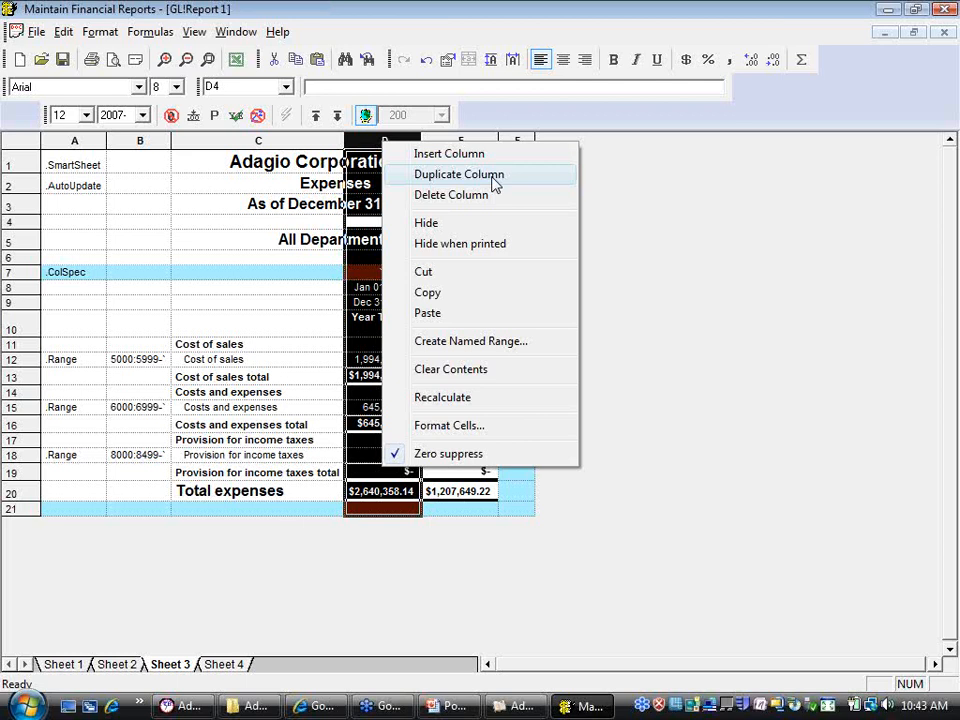
{"action": "left_click", "coordinate": [492, 176]}
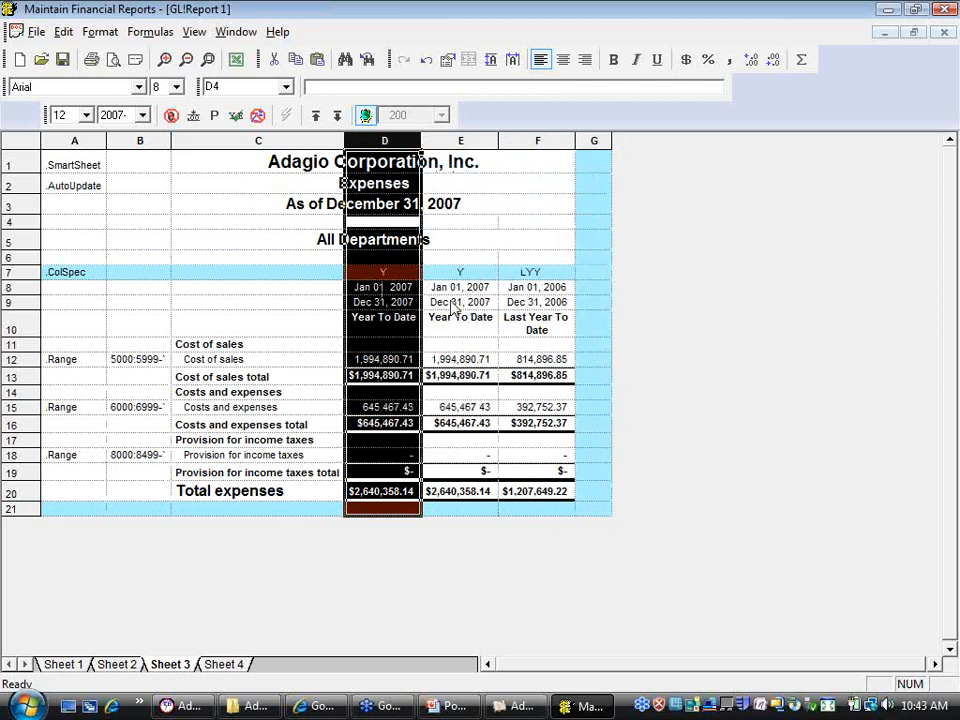
{"action": "left_click", "coordinate": [382, 274]}
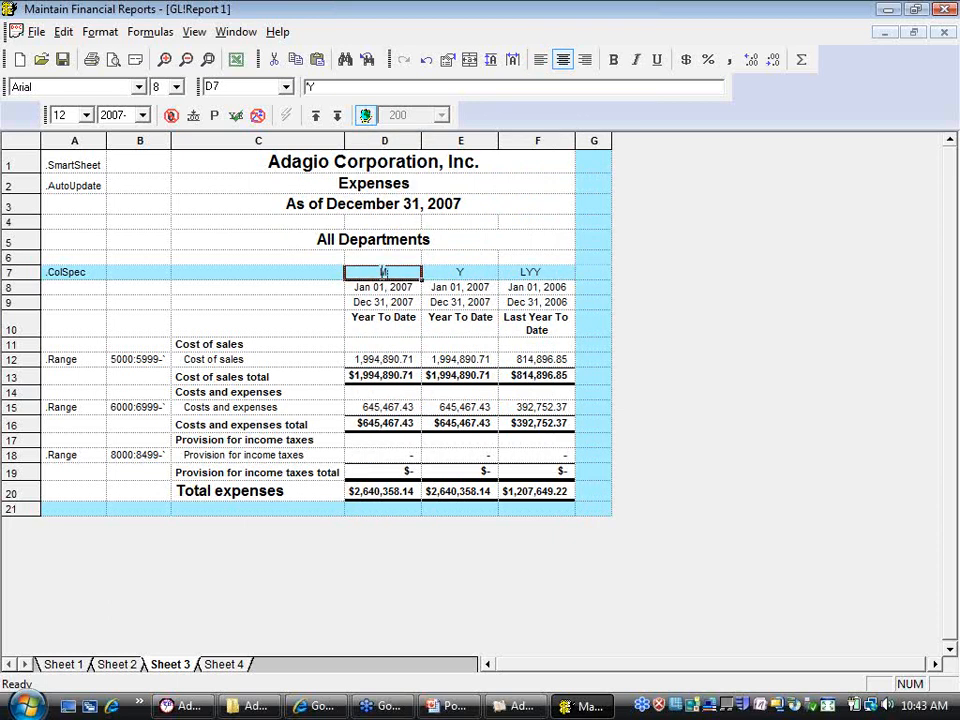
{"action": "type", "text": "M"}
{"action": "key", "text": "Return"}
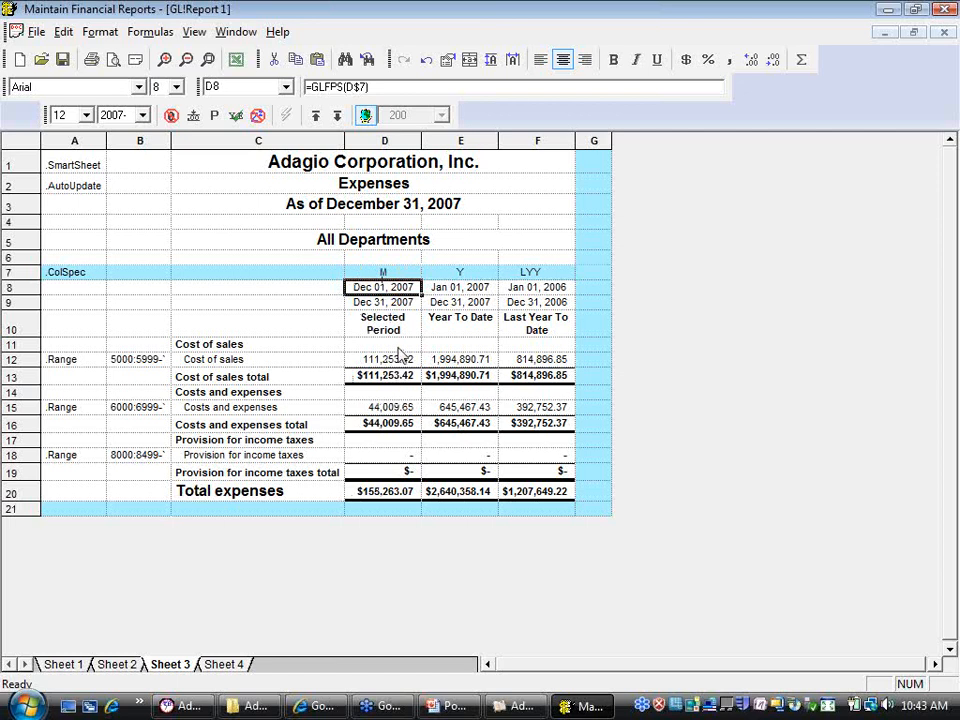
Switch the reporting period to 6 to check how the dates and amounts follow, and return it to 12
{"action": "left_click", "coordinate": [86, 115]}
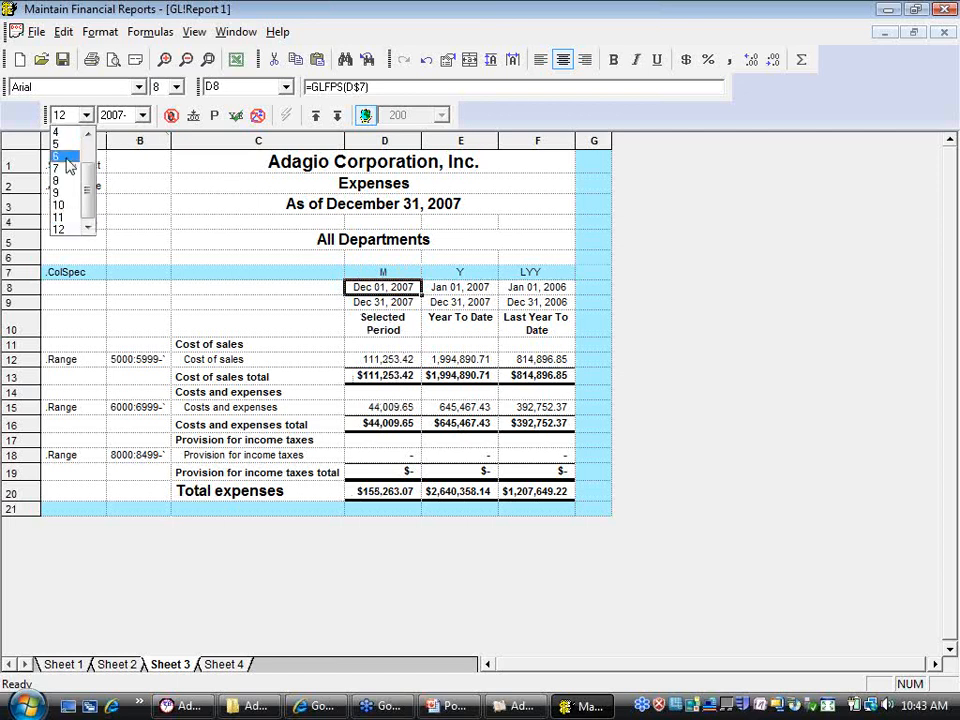
{"action": "left_click", "coordinate": [62, 146]}
{"action": "left_click", "coordinate": [86, 115]}
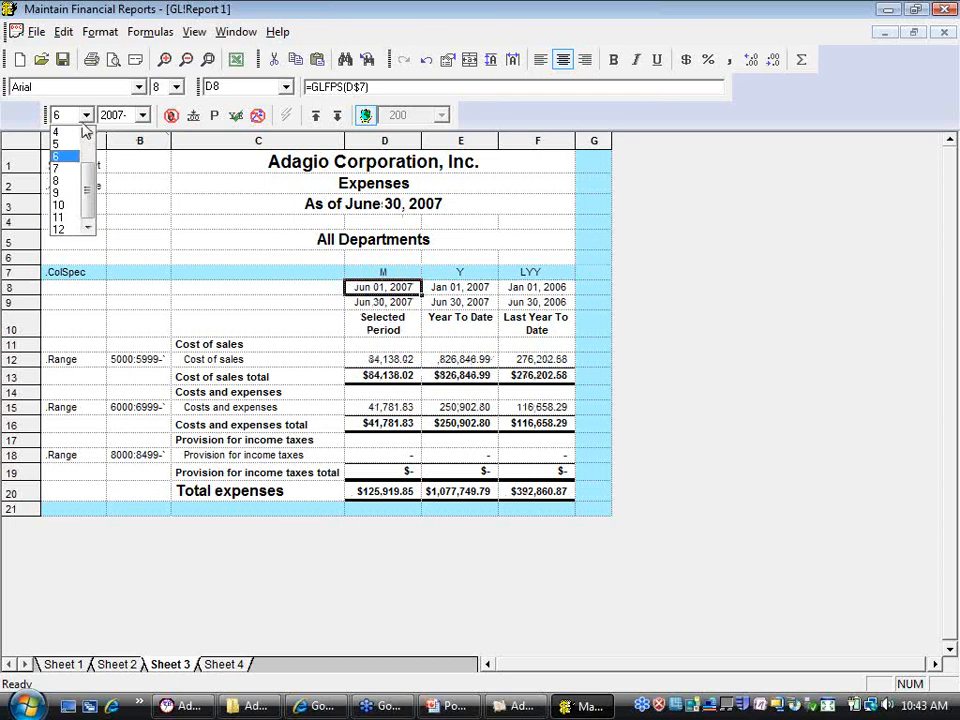
{"action": "left_click", "coordinate": [62, 230]}
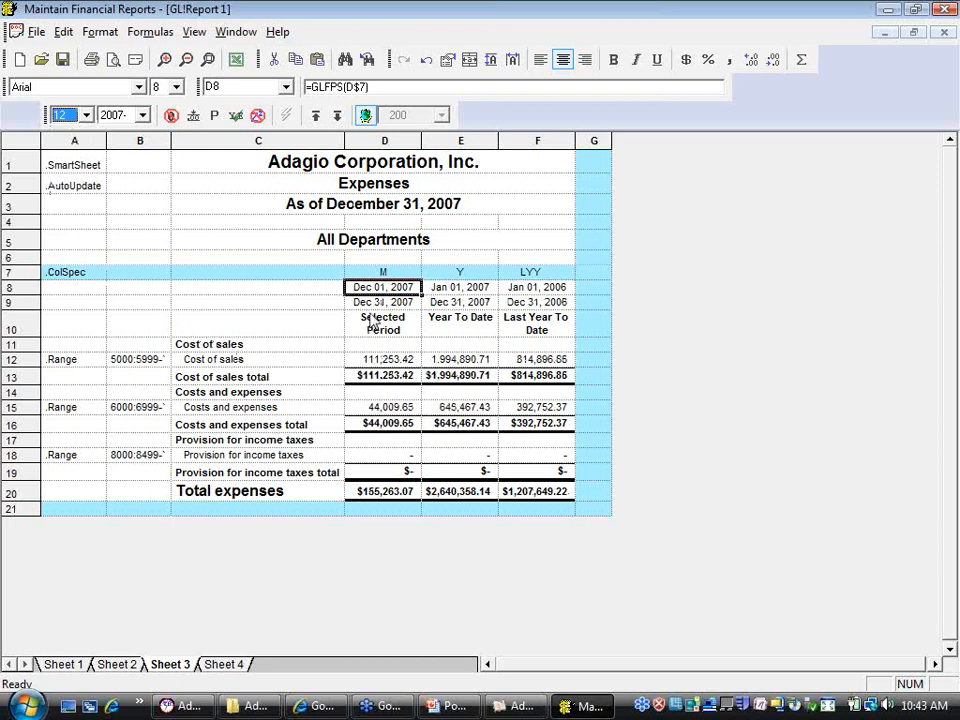
{"action": "right_click", "coordinate": [399, 142]}
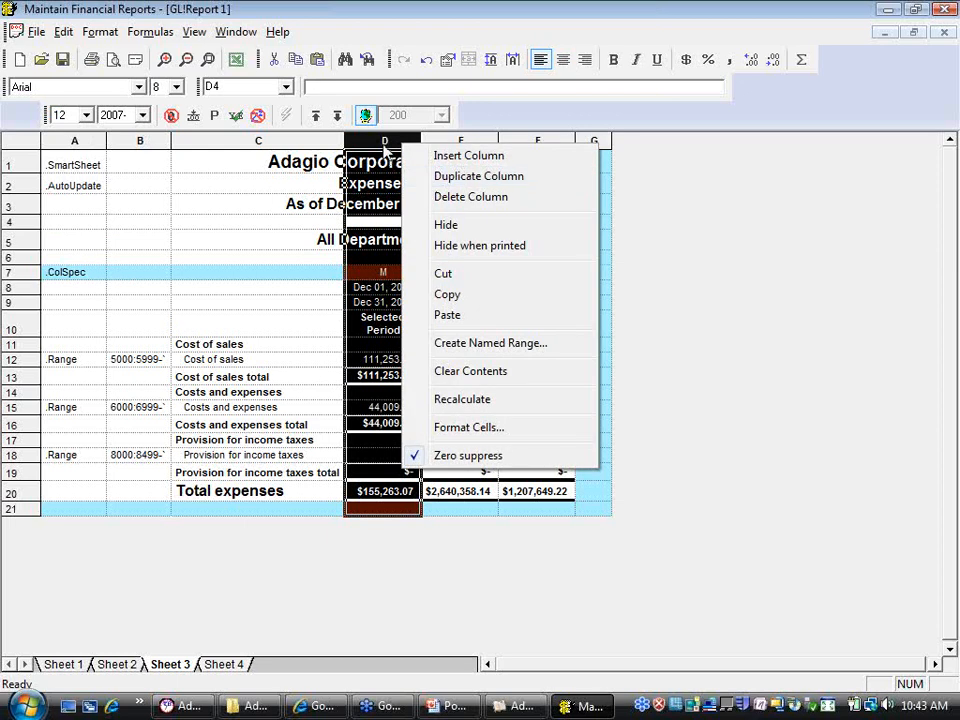
{"action": "left_click", "coordinate": [385, 148]}
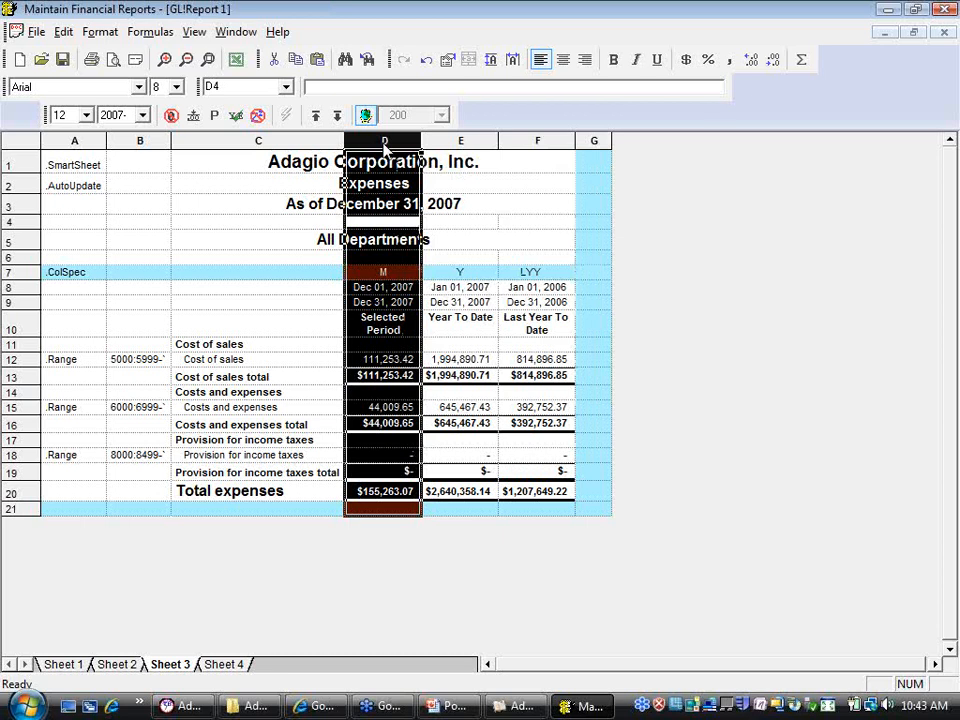
Duplicate row 12, the Cost of sales range row
{"action": "left_click", "coordinate": [22, 364]}
{"action": "right_click", "coordinate": [22, 364]}
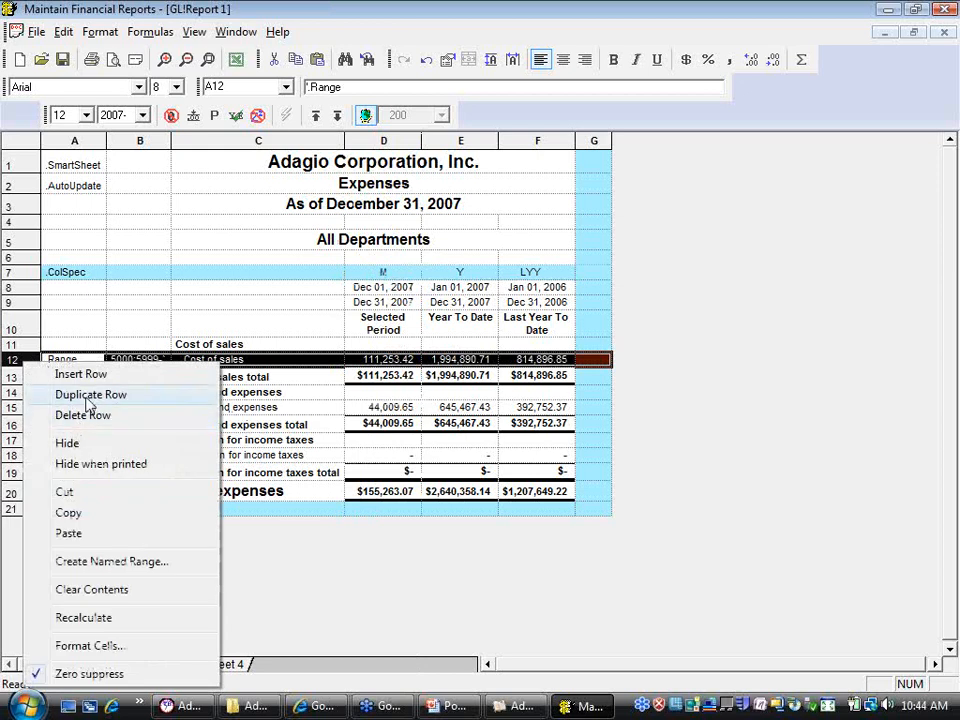
{"action": "left_click", "coordinate": [20, 368]}
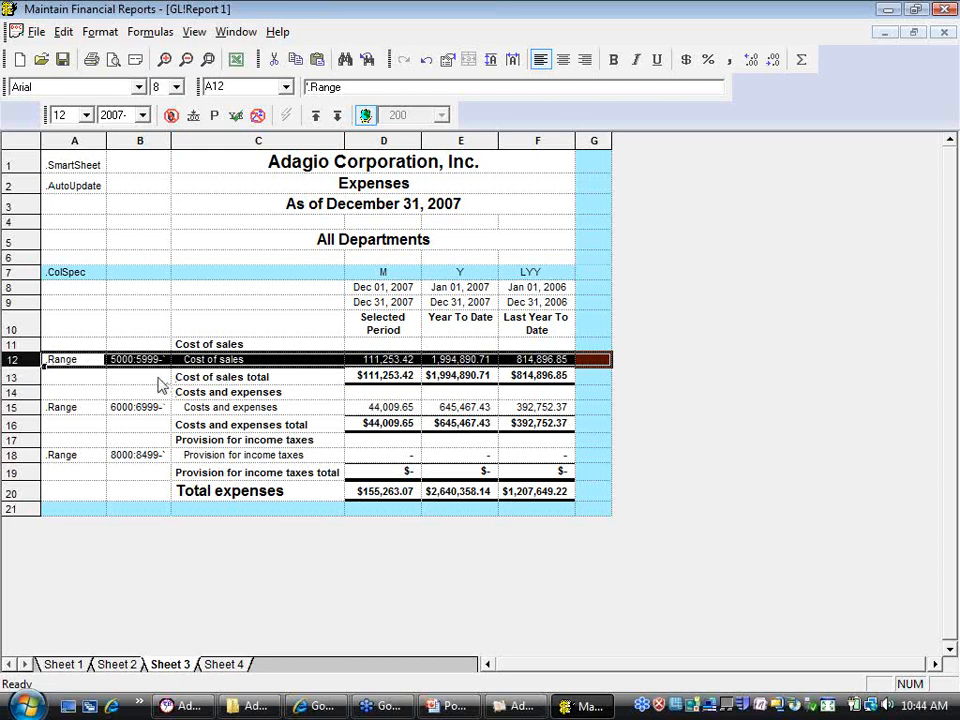
{"action": "right_click", "coordinate": [18, 370]}
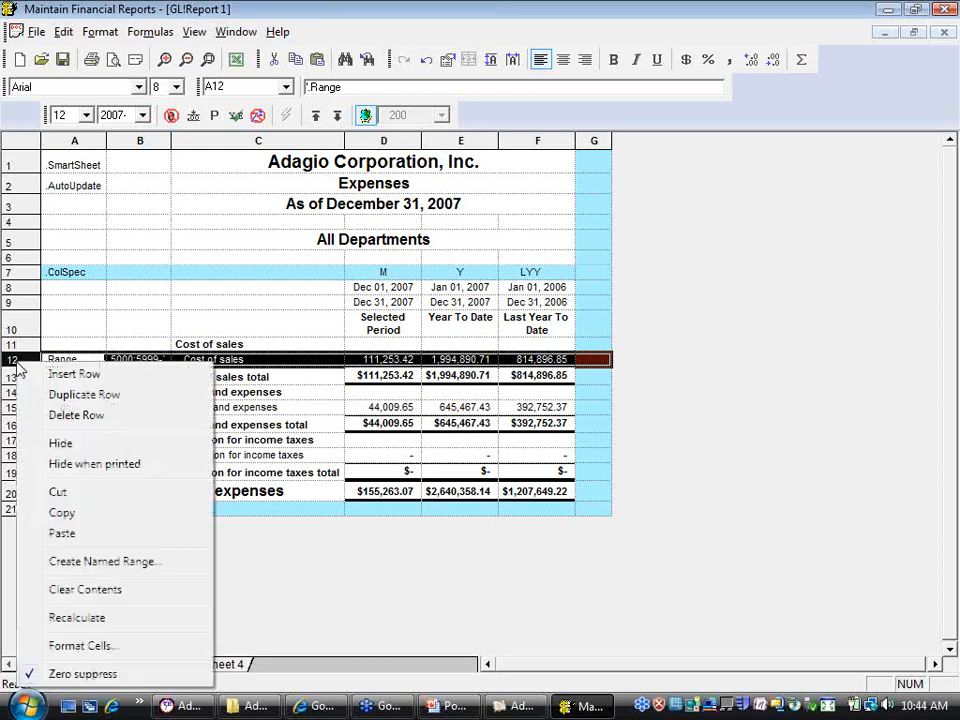
{"action": "left_click", "coordinate": [67, 396]}
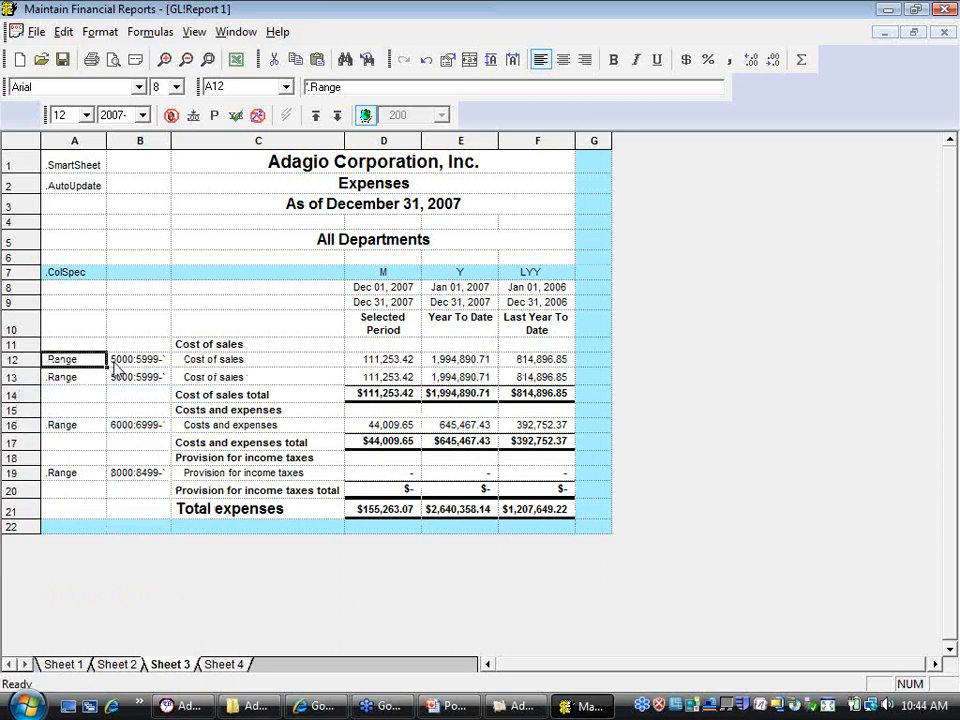
Set the account ranges in B12 to 5000:5899-` and B13 to 5900:5999-`, and preview the report with its ranges expanded
{"action": "left_click", "coordinate": [122, 362]}
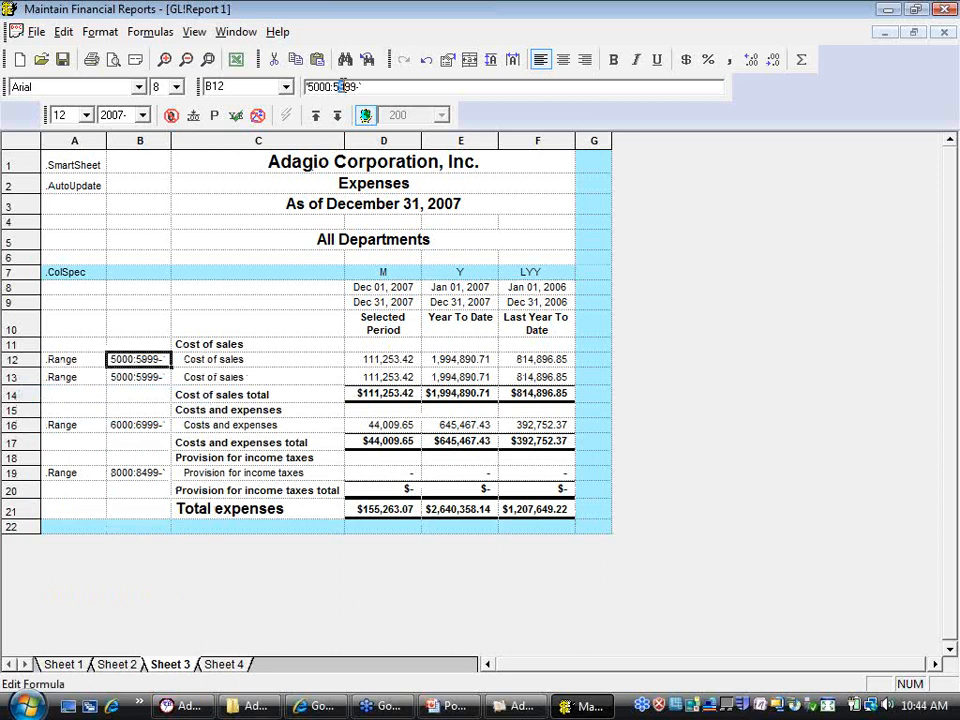
{"action": "type", "text": "8"}
{"action": "left_click", "coordinate": [143, 377]}
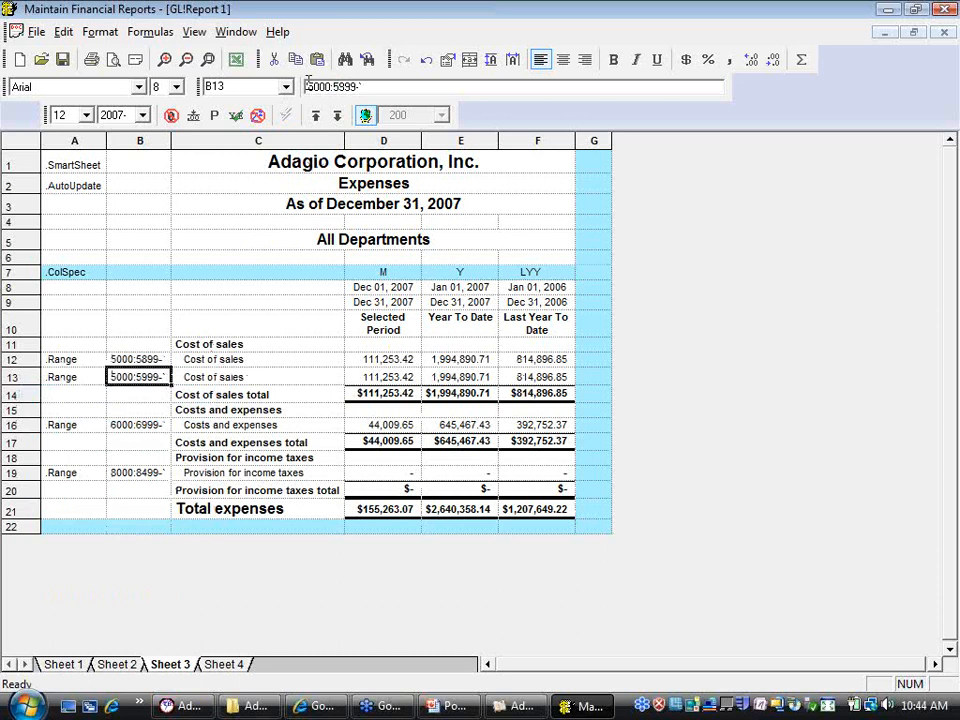
{"action": "left_click_drag", "start_coordinate": [313, 87], "coordinate": [319, 87]}
{"action": "type", "text": "9"}
{"action": "key", "text": "Return"}
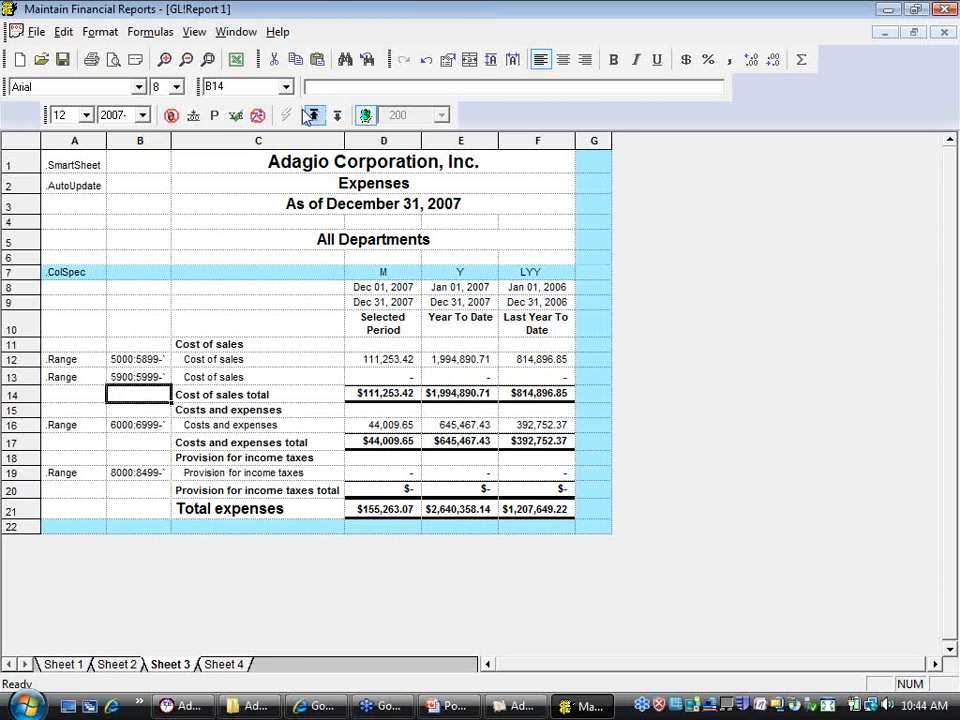
{"action": "left_click", "coordinate": [322, 115]}
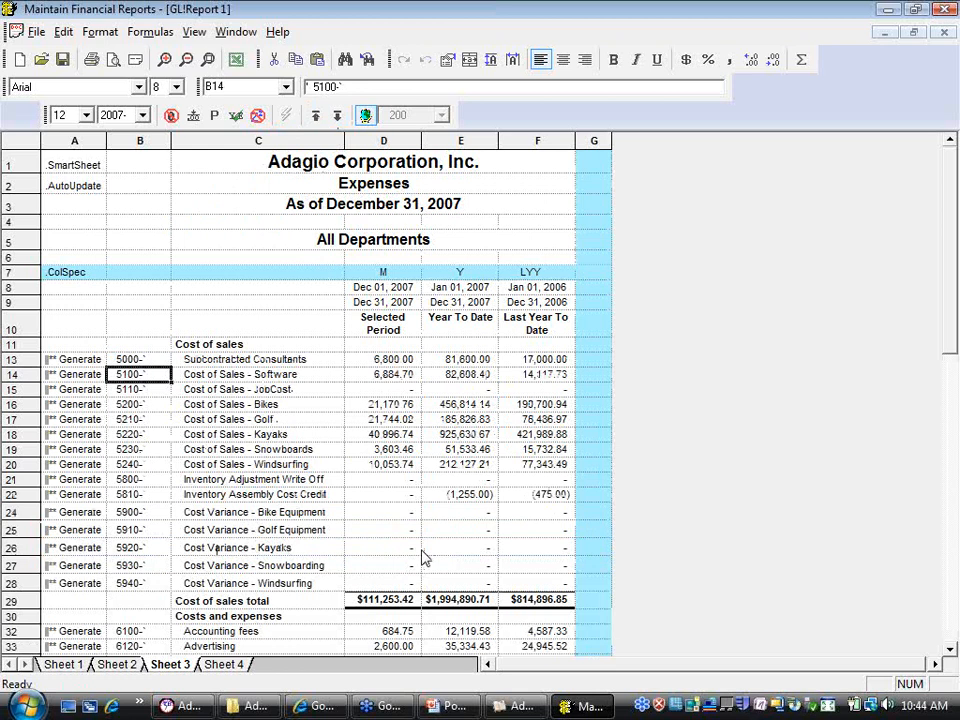
{"action": "left_click", "coordinate": [316, 116]}
Clear the .Range command from A13 and preview the report with its ranges expanded before collapsing them
{"action": "left_click", "coordinate": [80, 378]}
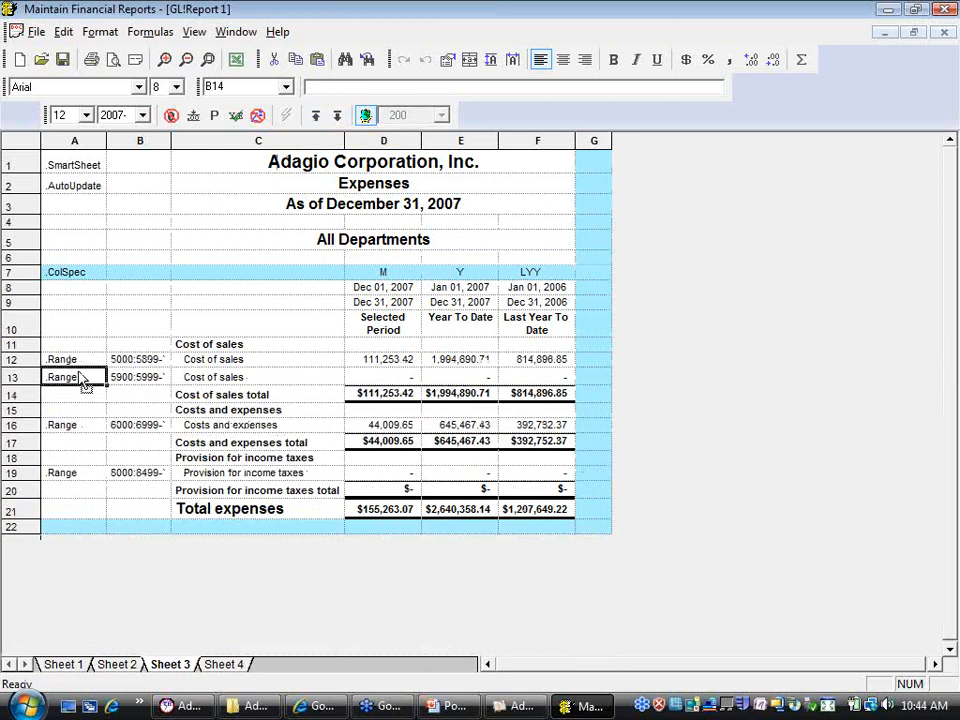
{"action": "key", "text": "Delete"}
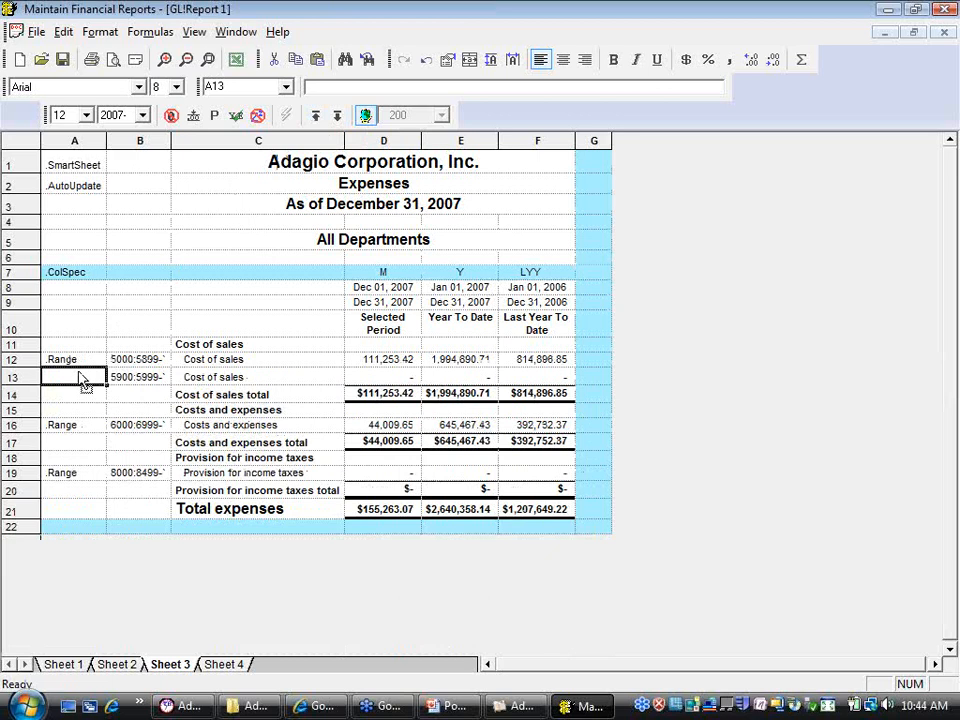
{"action": "left_click", "coordinate": [337, 116]}
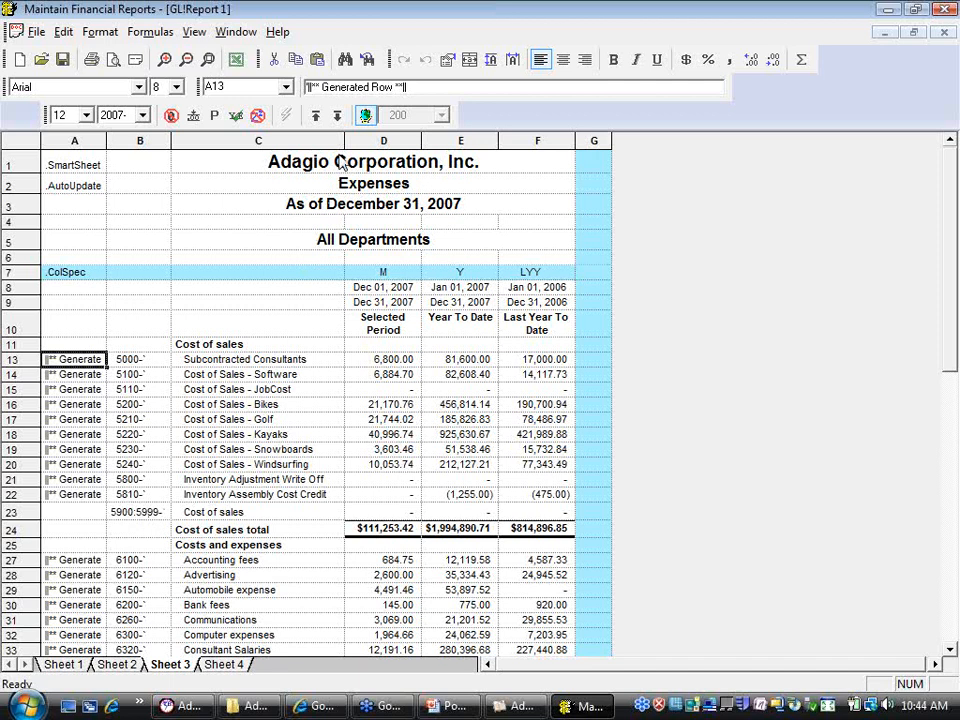
{"action": "left_click", "coordinate": [315, 115]}
Delete the duplicated Cost of sales row 13
{"action": "left_click", "coordinate": [22, 377]}
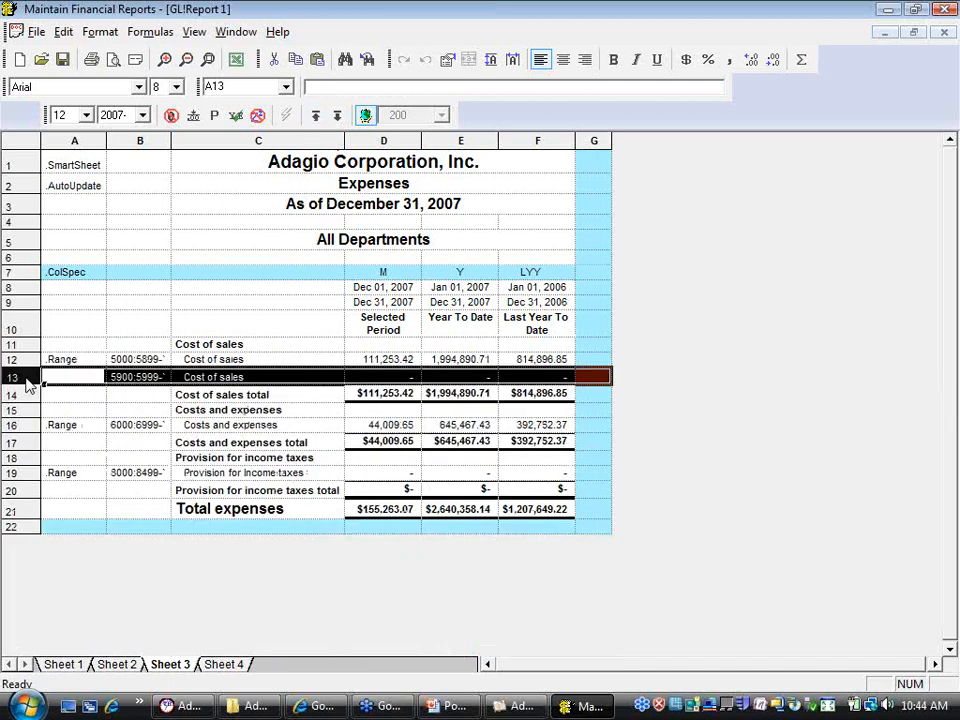
{"action": "right_click", "coordinate": [22, 377]}
{"action": "left_click", "coordinate": [100, 105]}
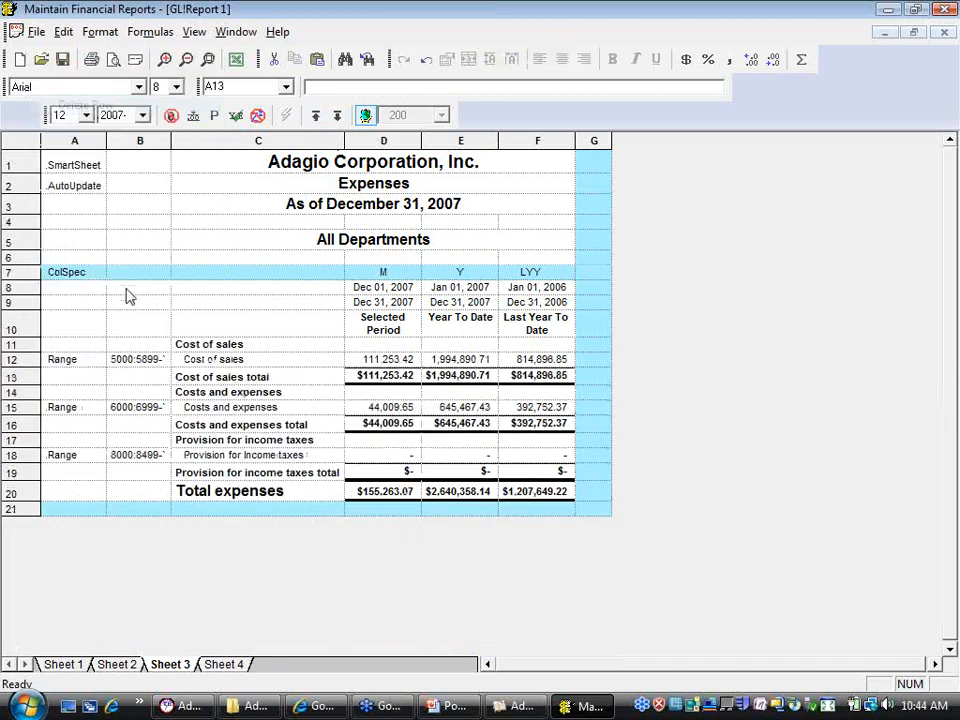
Set the Cost of sales account range in B12 to 5000:5999-`
{"action": "left_click", "coordinate": [139, 359]}
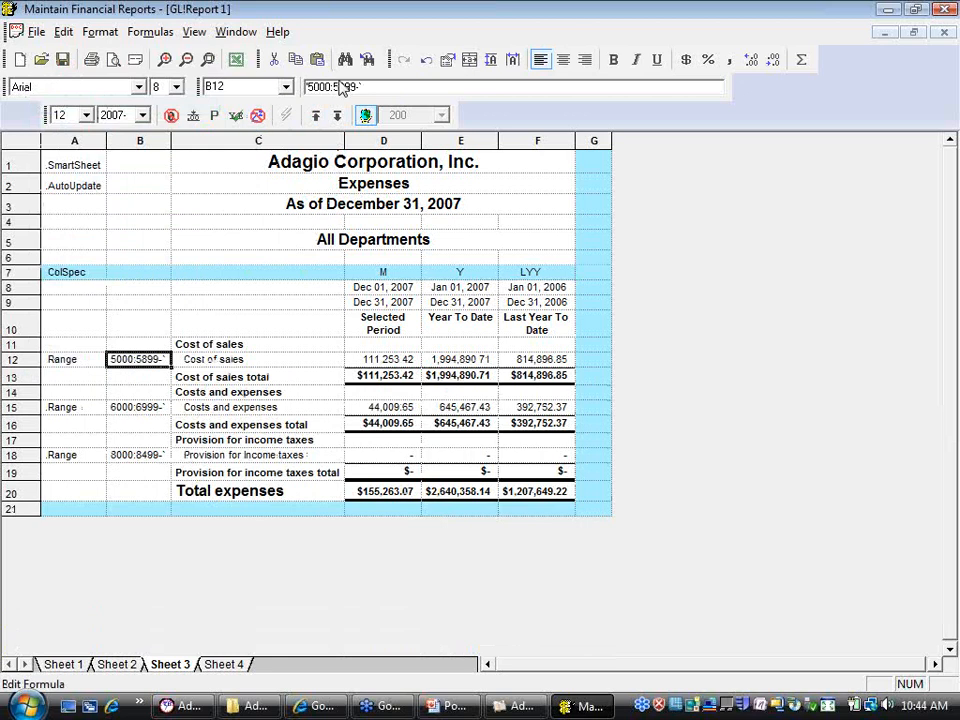
{"action": "left_click", "coordinate": [342, 86]}
{"action": "key", "text": "Delete"}
{"action": "type", "text": "9"}
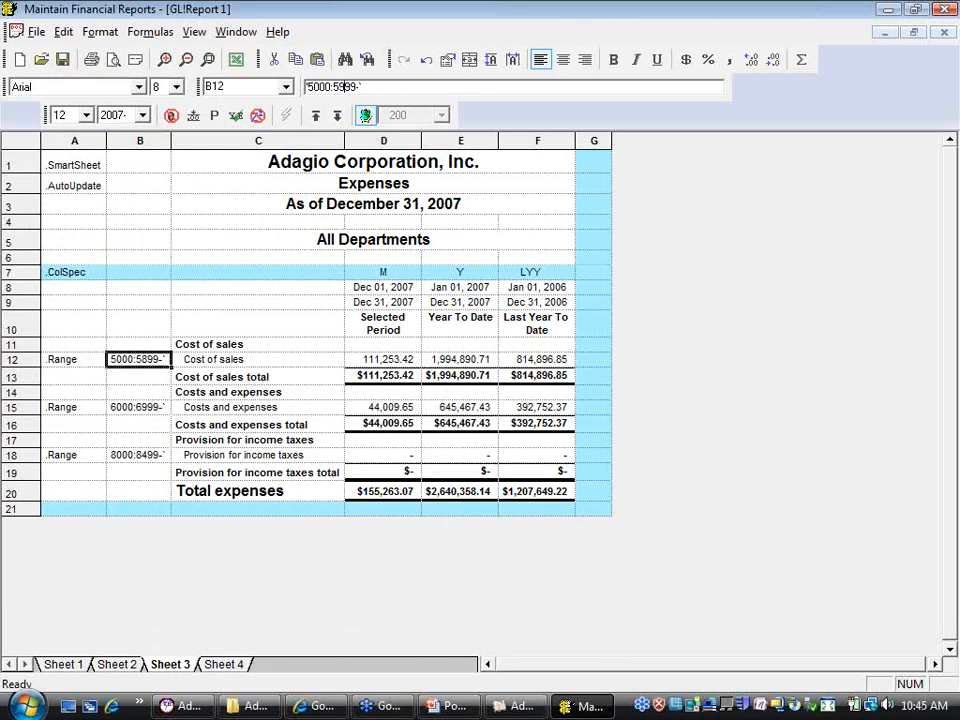
{"action": "key", "text": "Return"}
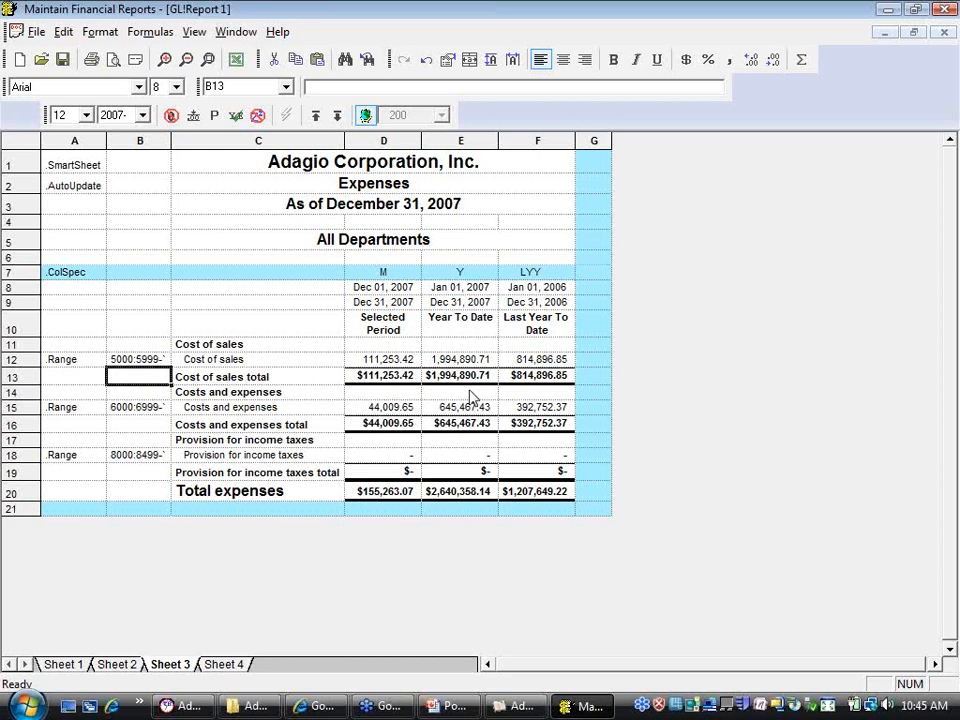
Examine the amount formulas in E12 and F12 and the column specification choices offered in F7
{"action": "left_click", "coordinate": [467, 362]}
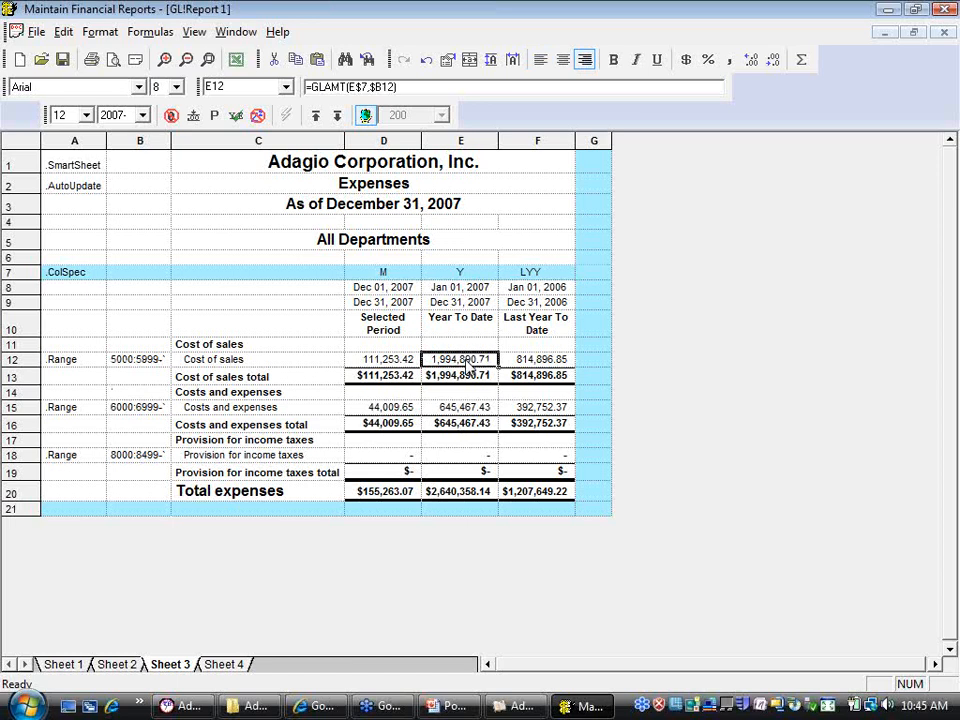
{"action": "left_click", "coordinate": [538, 369]}
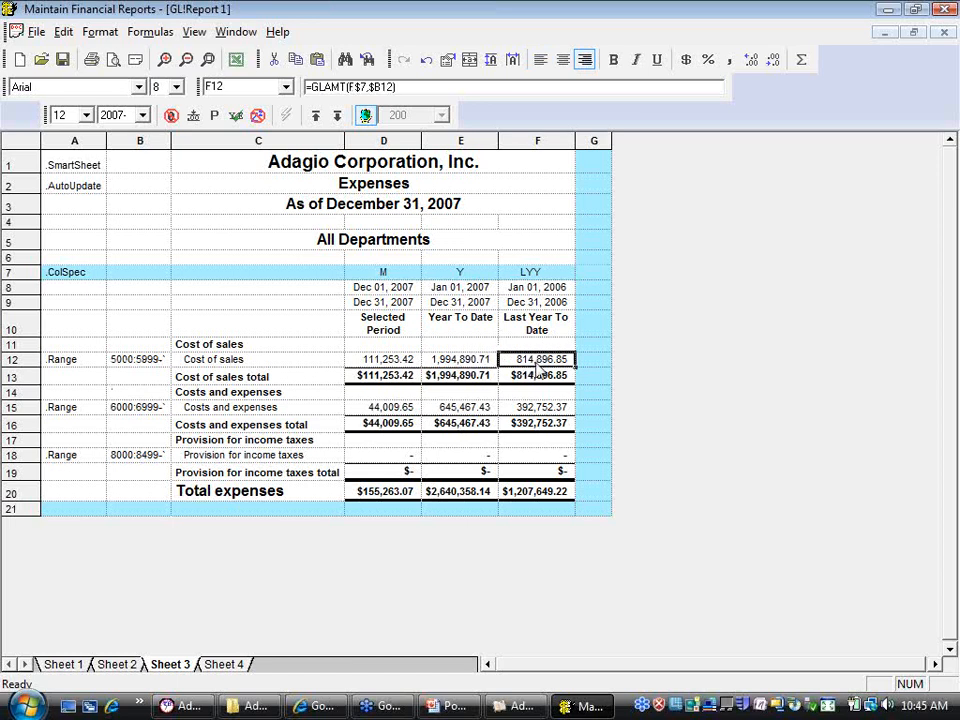
{"action": "left_click", "coordinate": [571, 276]}
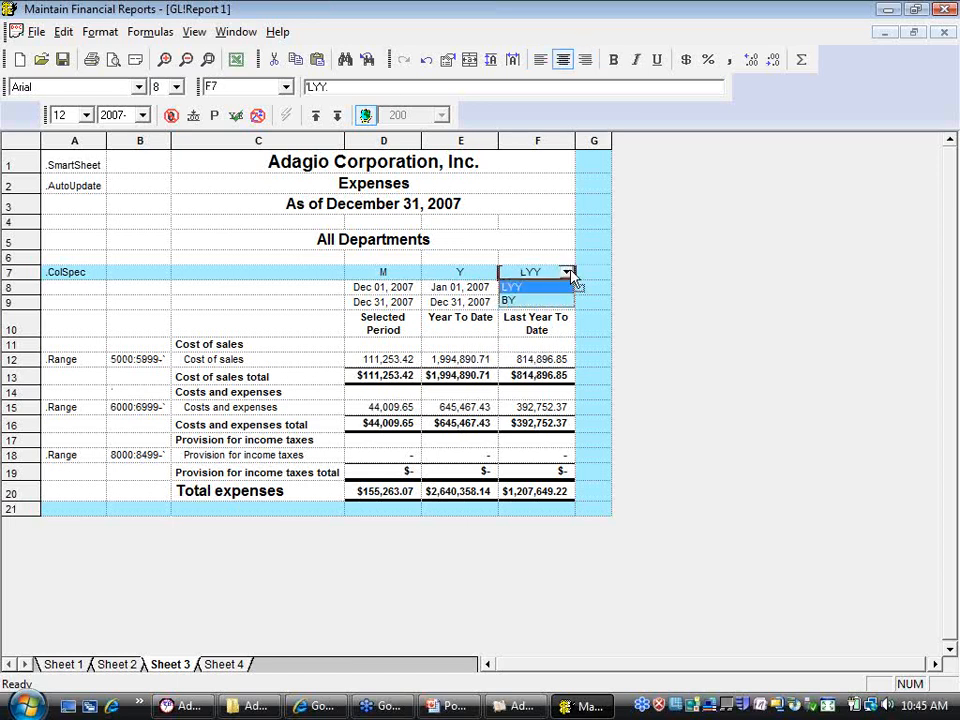
{"action": "key", "text": "Return"}
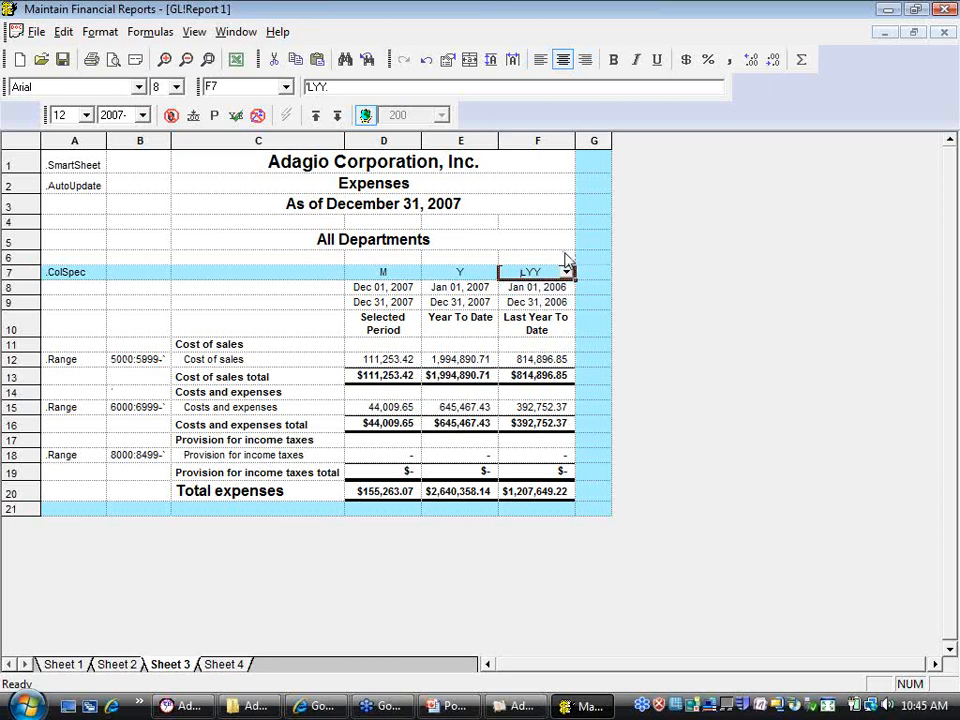
{"action": "key", "text": "Down"}
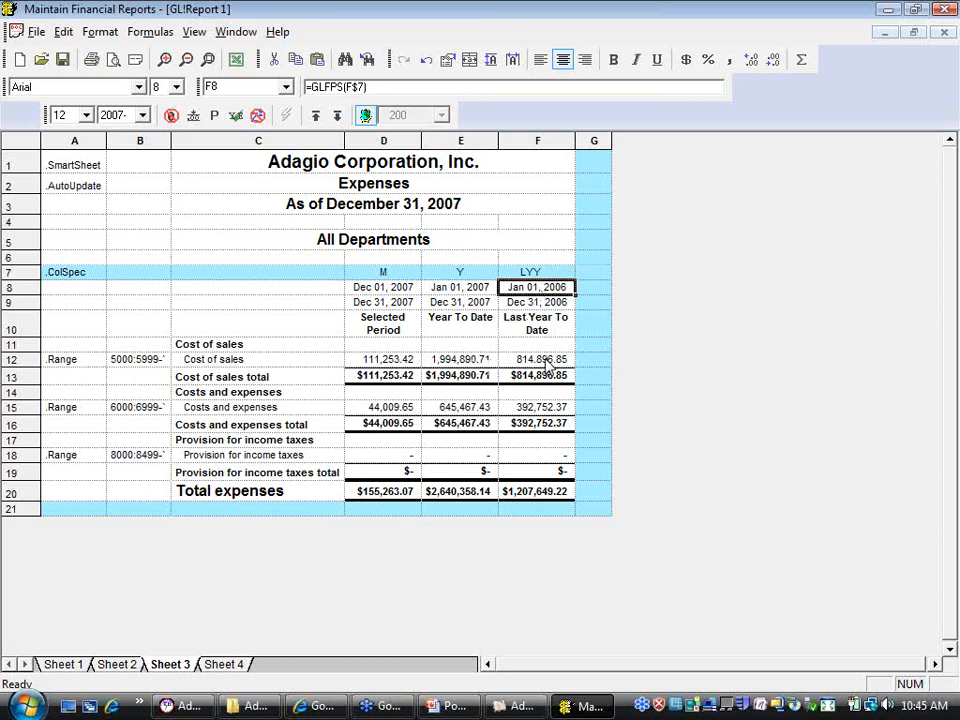
Duplicate column F and enter Variance as the column heading in G10
{"action": "left_click", "coordinate": [545, 141]}
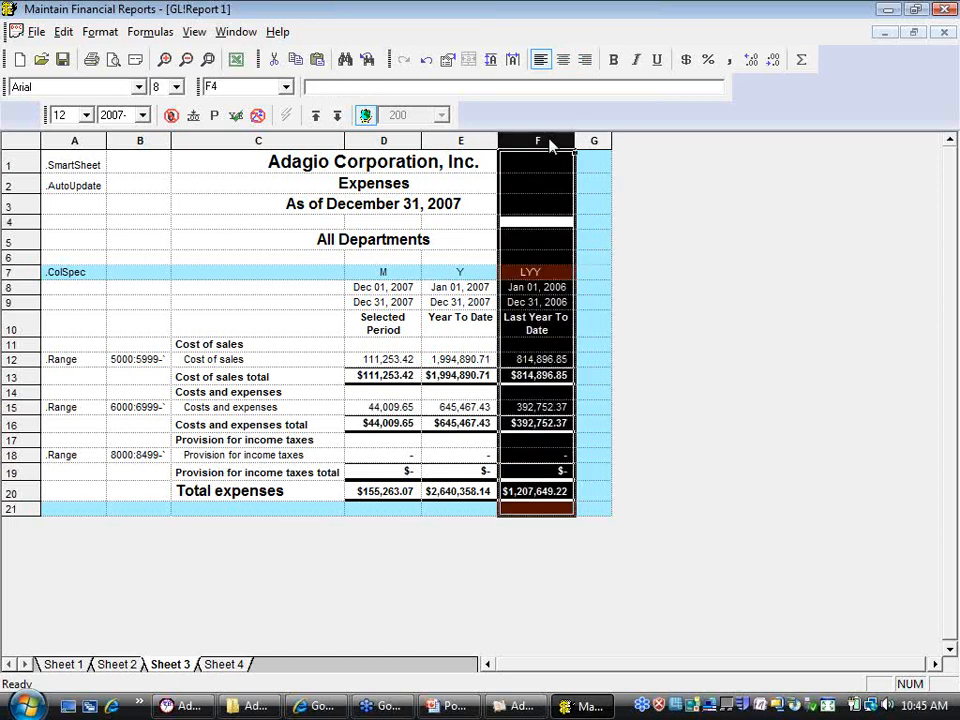
{"action": "right_click", "coordinate": [549, 146]}
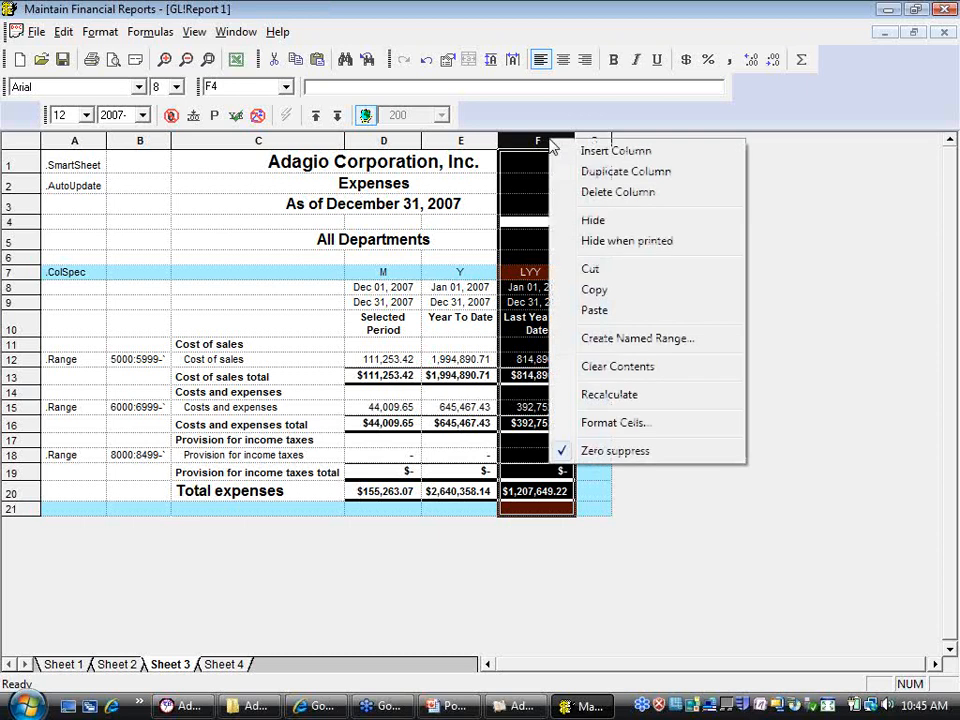
{"action": "left_click", "coordinate": [640, 177]}
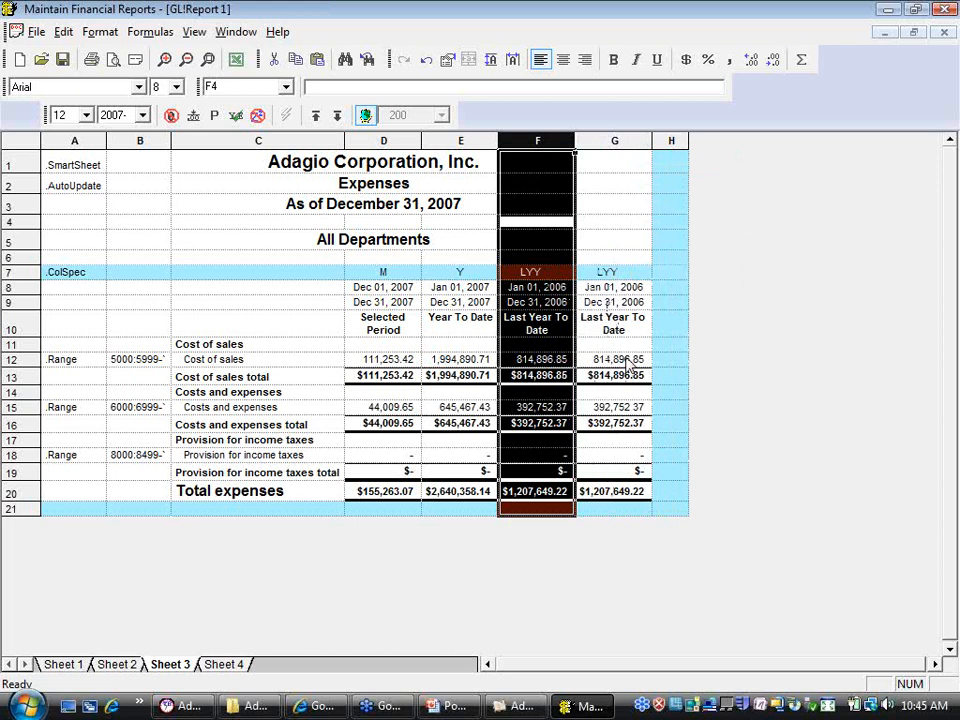
{"action": "left_click", "coordinate": [630, 338]}
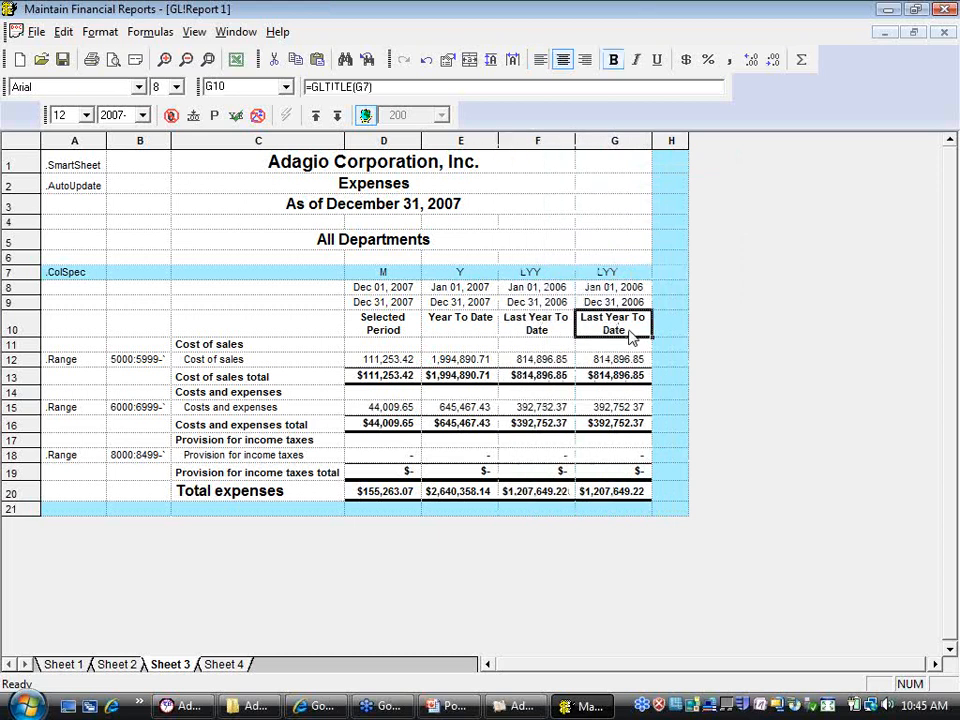
{"action": "type", "text": "Variance"}
{"action": "key", "text": "Return"}
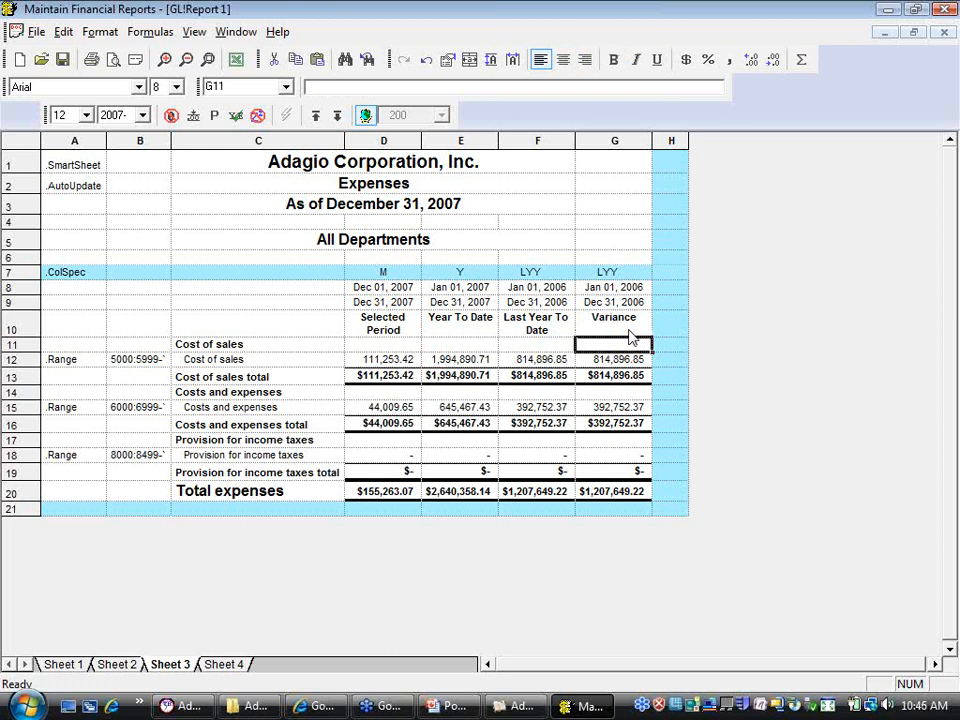
Replace the Cost of sales amount formula in G12 with =E12-F12
{"action": "left_click", "coordinate": [622, 360]}
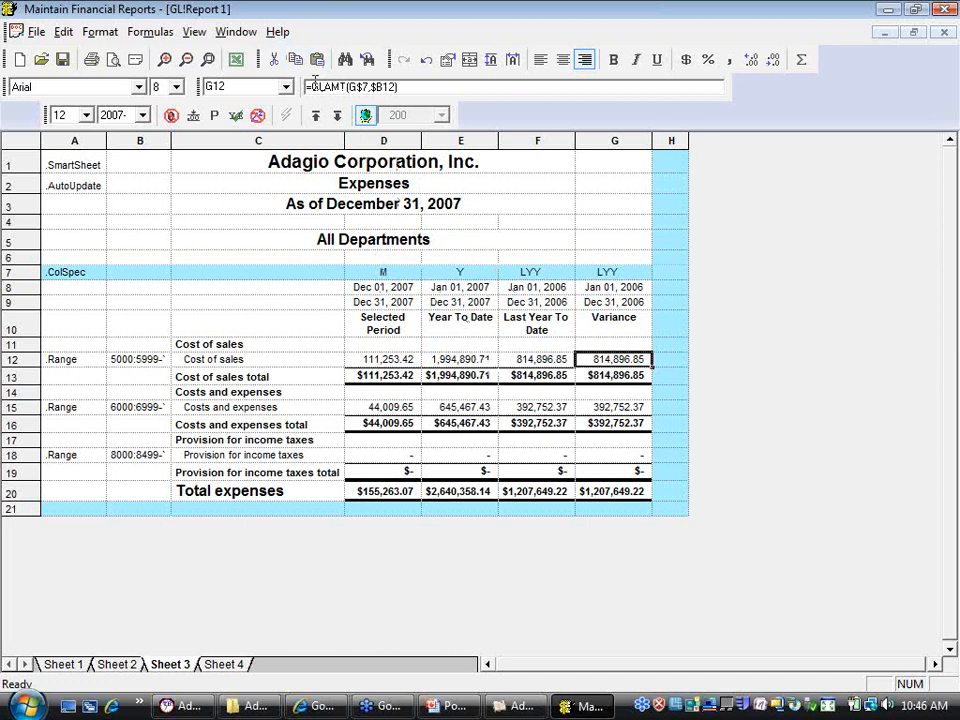
{"action": "left_click_drag", "start_coordinate": [308, 87], "coordinate": [594, 100]}
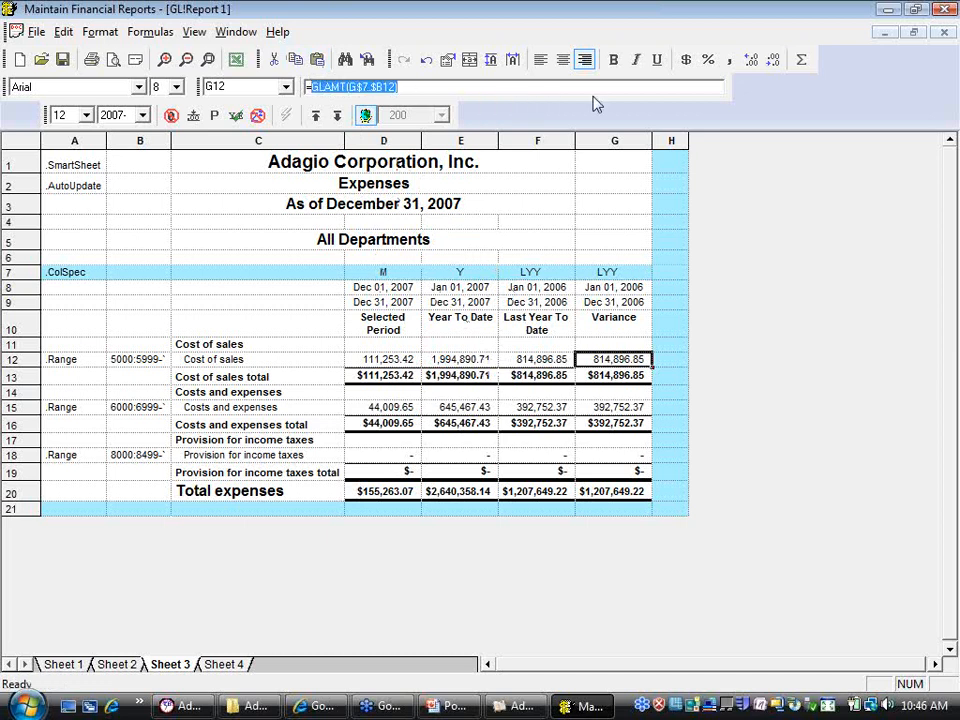
{"action": "type", "text": "="}
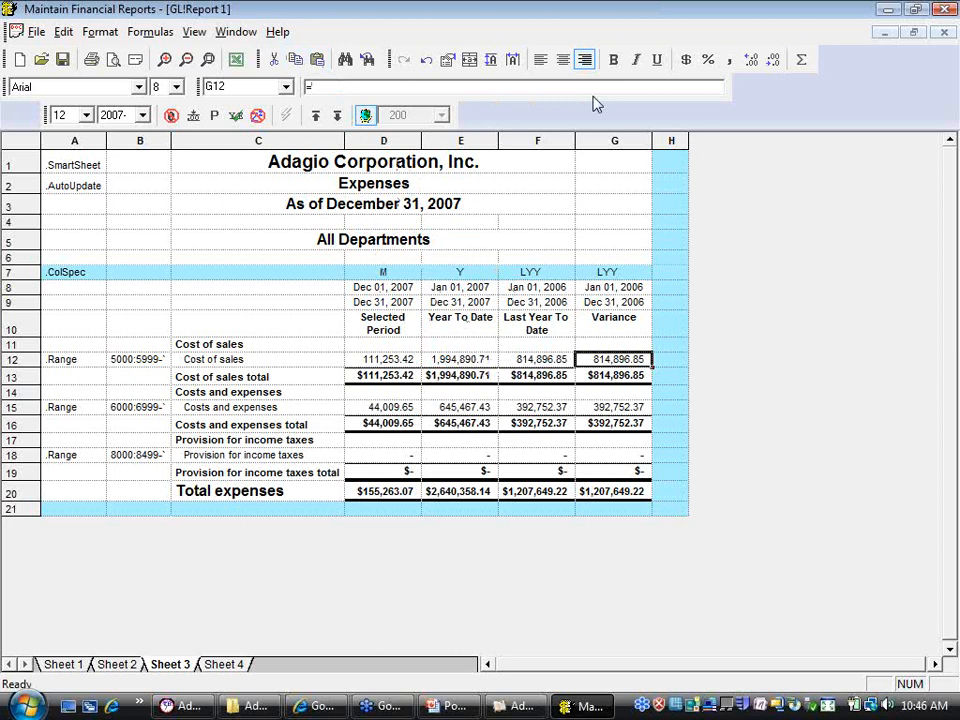
{"action": "type", "text": "E12-F12"}
{"action": "key", "text": "Return"}
Copy the variance formula from G12 into the Costs and expenses and Provision for income taxes cells, G15 and G18
{"action": "right_click", "coordinate": [614, 370]}
{"action": "left_click", "coordinate": [660, 398]}
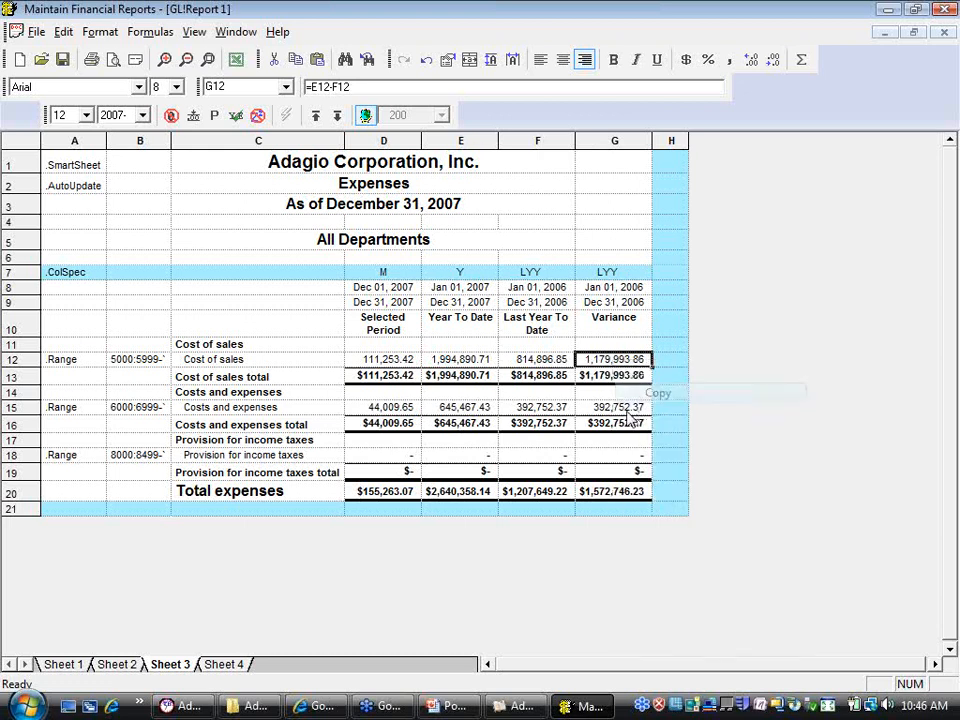
{"action": "right_click", "coordinate": [624, 413]}
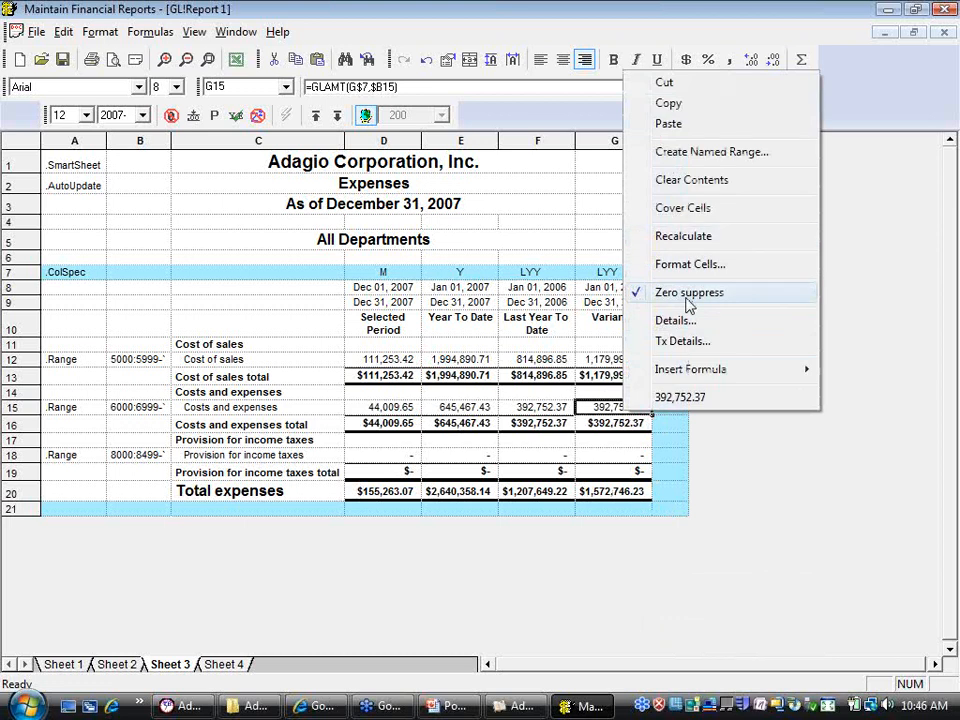
{"action": "left_click", "coordinate": [668, 123]}
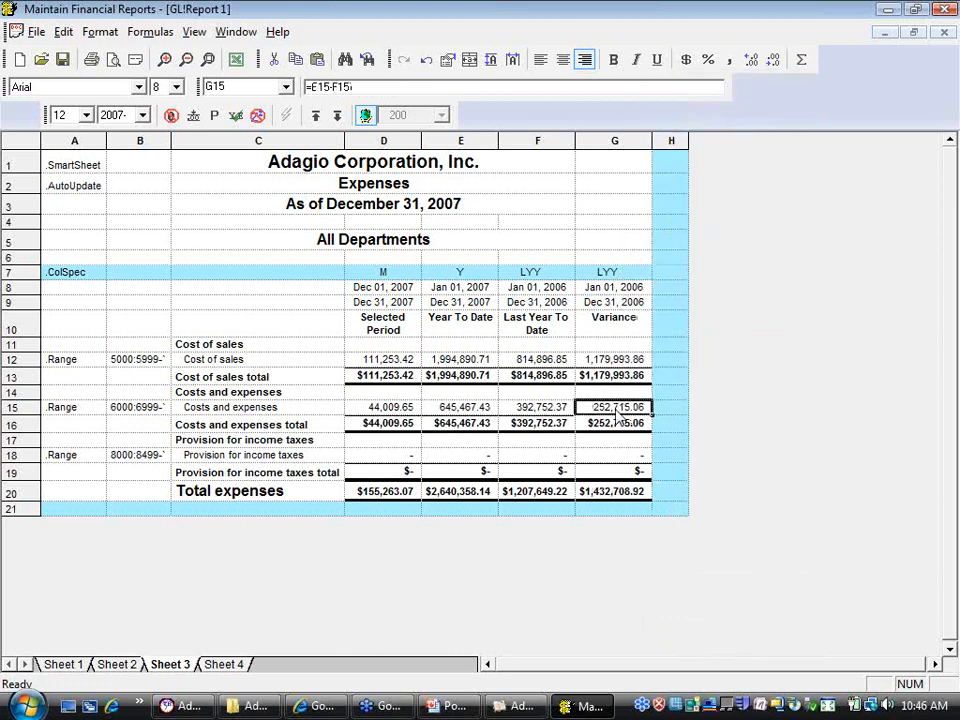
{"action": "left_click", "coordinate": [607, 458]}
{"action": "right_click", "coordinate": [609, 457]}
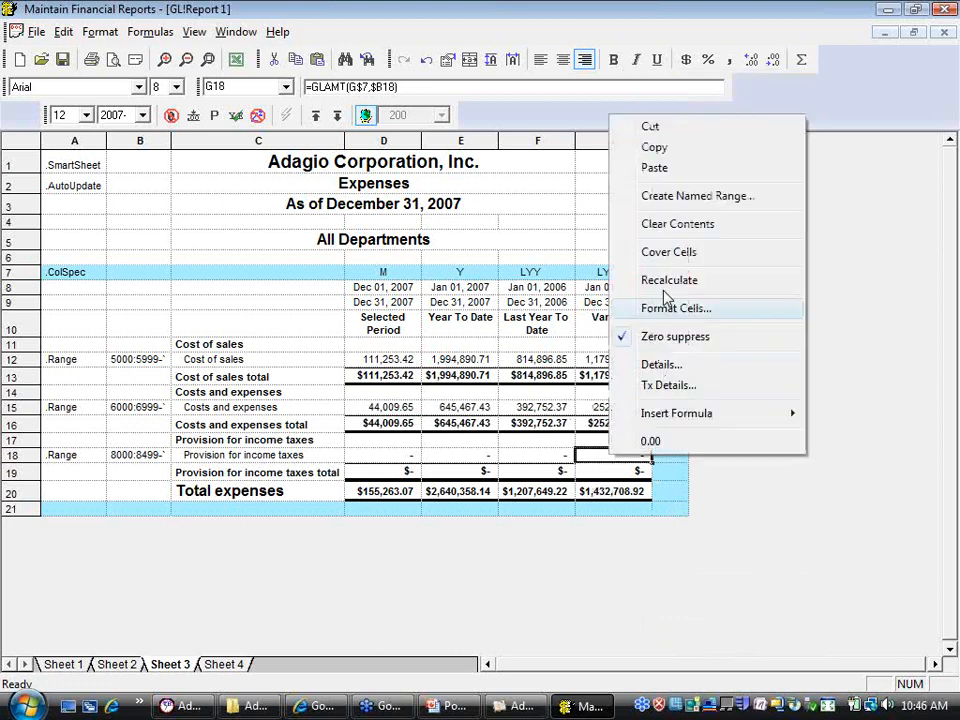
{"action": "left_click", "coordinate": [657, 168]}
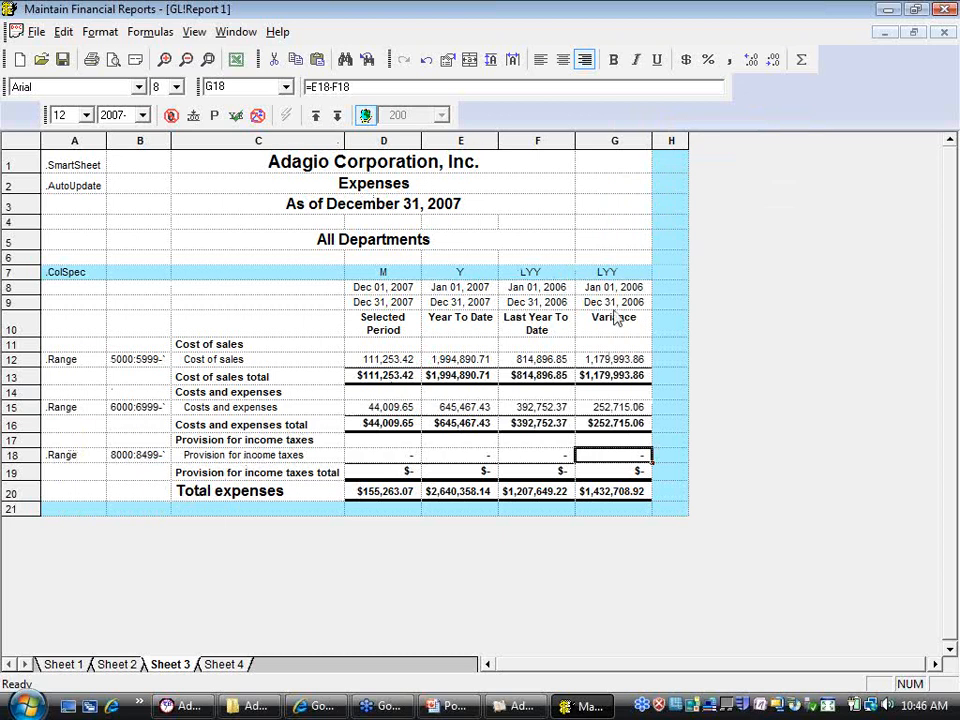
Expand the account ranges and examine the variance formulas of the individual Cost of sales accounts, comparing them with the collapsed report
{"action": "left_click", "coordinate": [337, 113]}
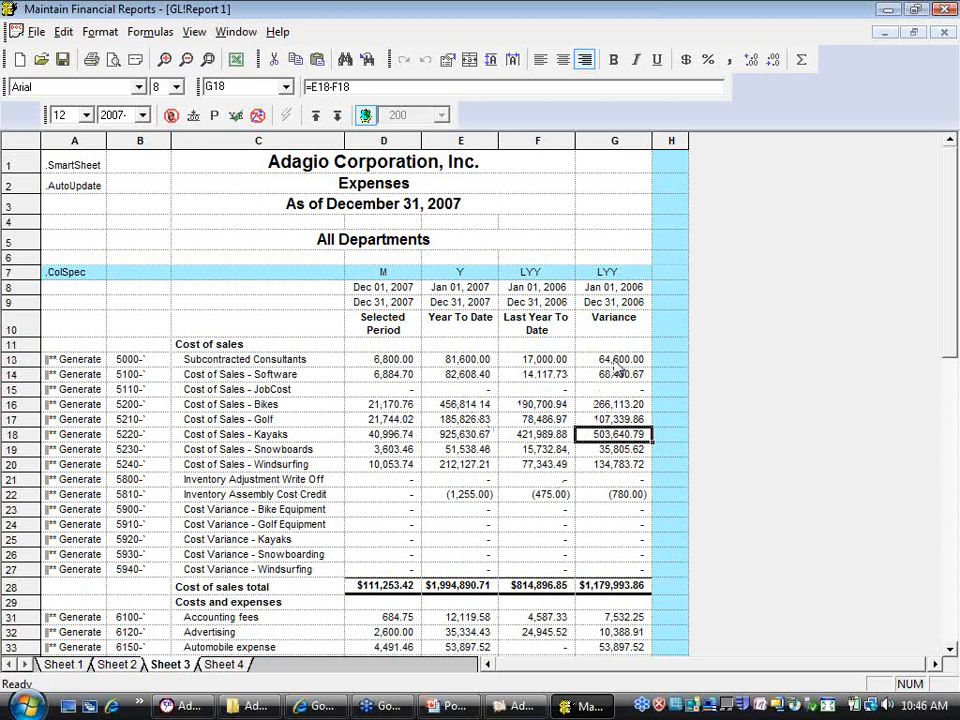
{"action": "left_click", "coordinate": [456, 359]}
{"action": "left_click", "coordinate": [603, 362]}
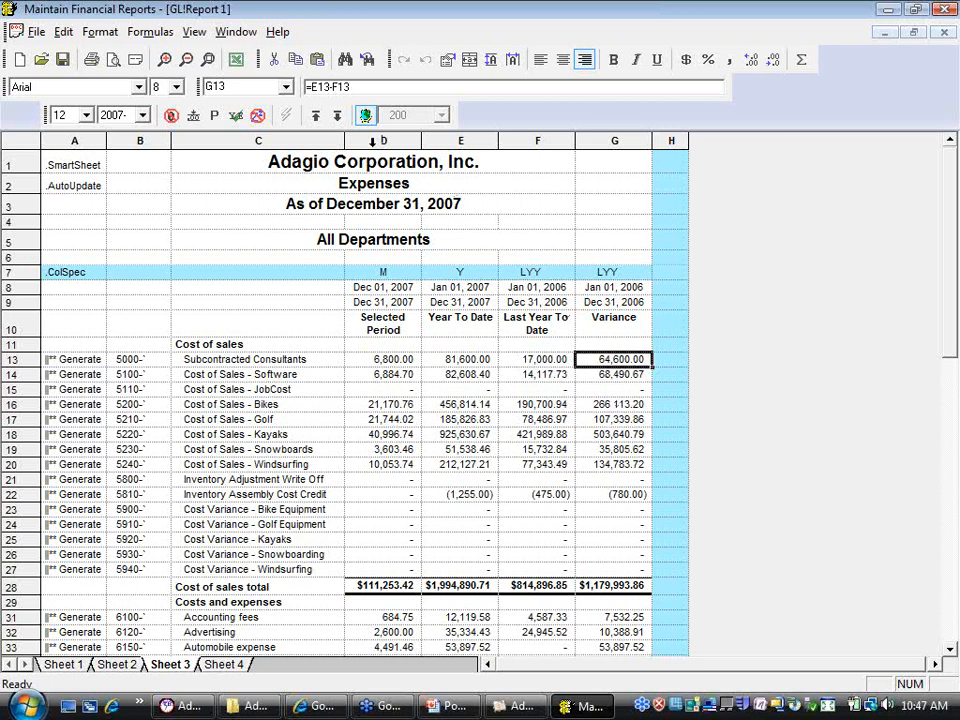
{"action": "left_click", "coordinate": [315, 116]}
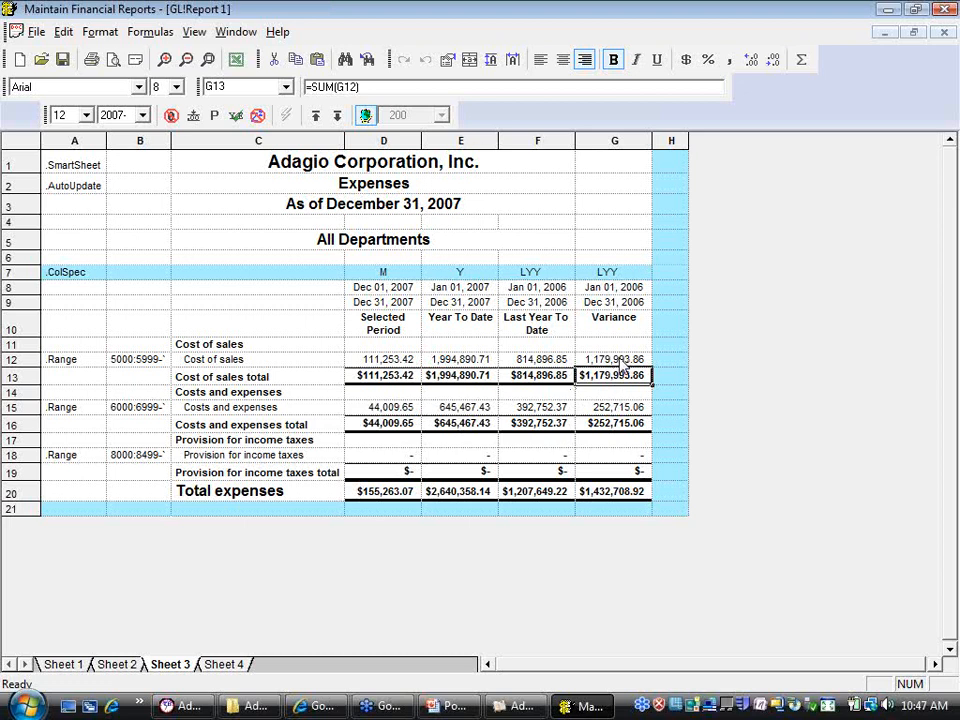
{"action": "left_click", "coordinate": [336, 115]}
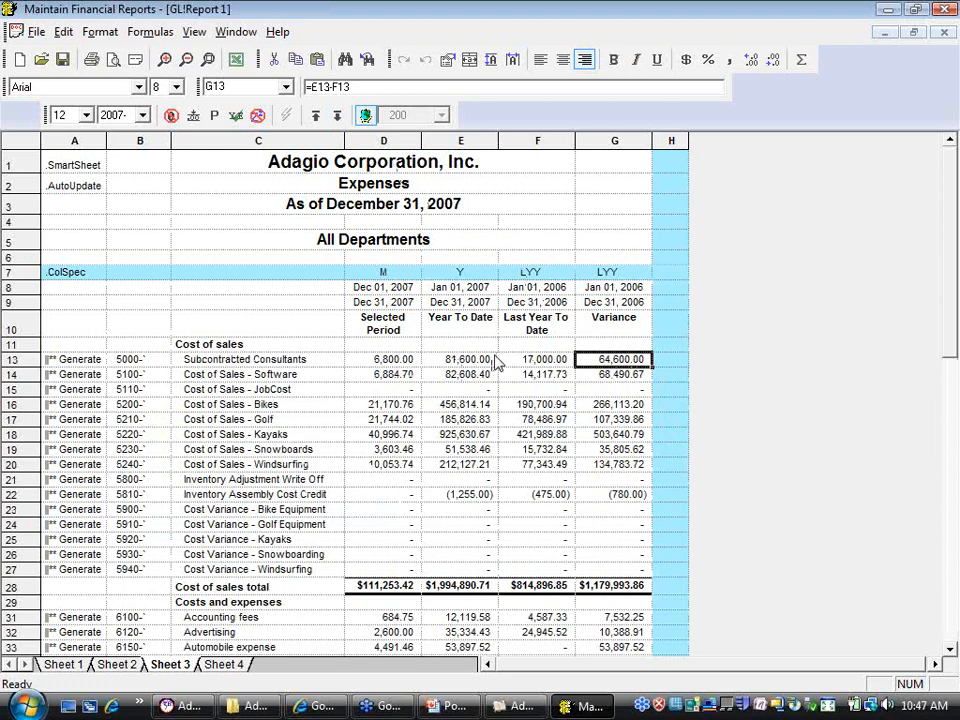
{"action": "left_click", "coordinate": [620, 374]}
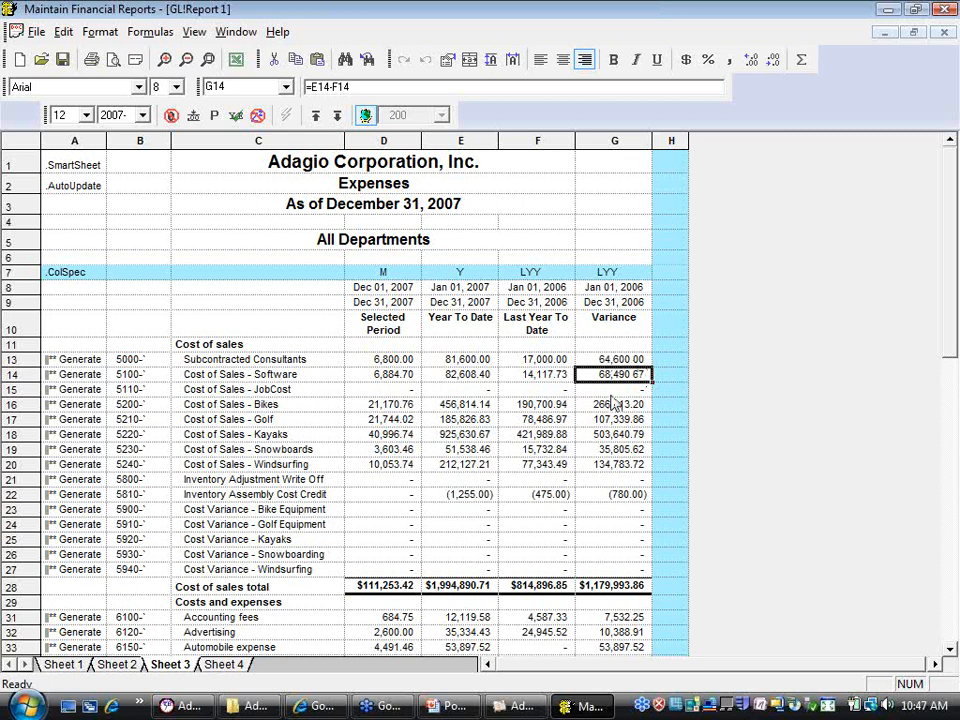
{"action": "left_click", "coordinate": [612, 405]}
{"action": "left_click", "coordinate": [612, 420]}
{"action": "left_click", "coordinate": [610, 436]}
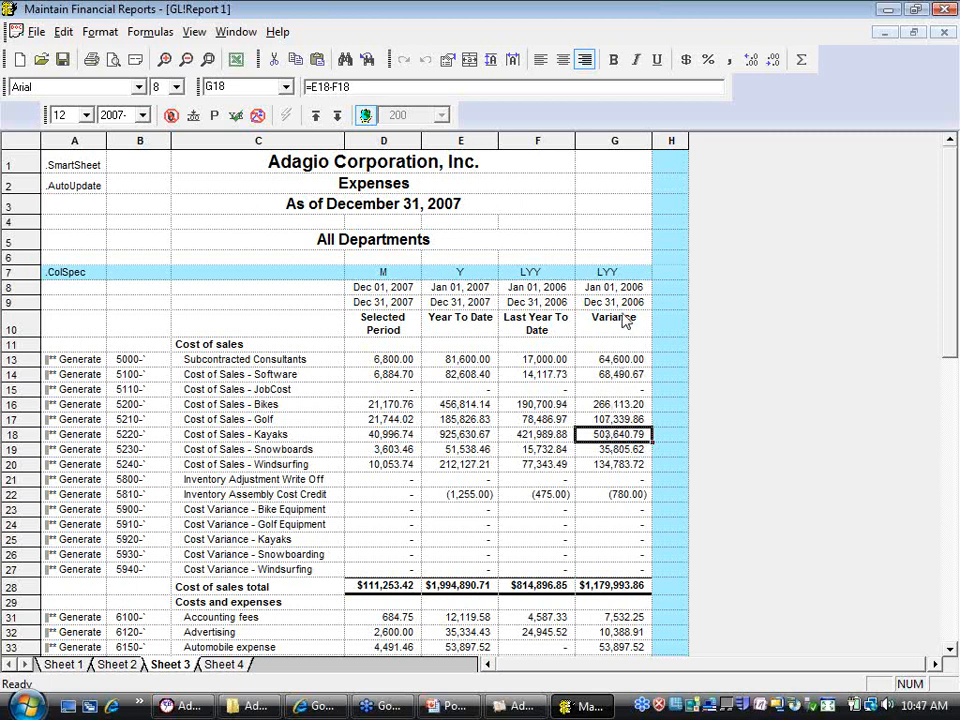
Clear the column specification from G7 above the Variance column
{"action": "left_click", "coordinate": [627, 277]}
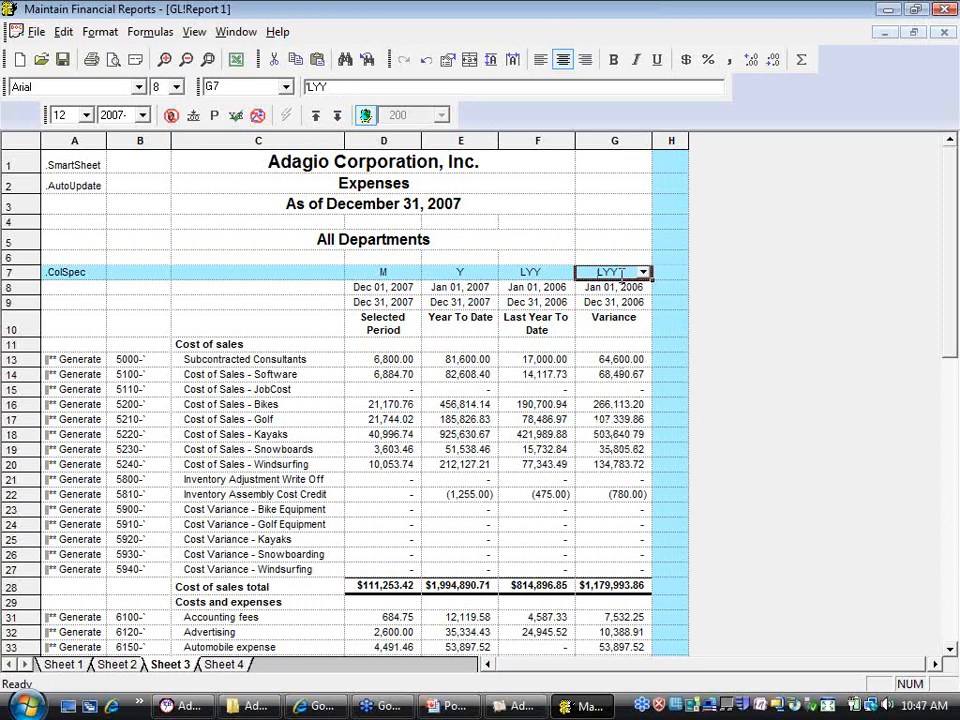
{"action": "right_click", "coordinate": [590, 258]}
{"action": "right_click", "coordinate": [582, 271]}
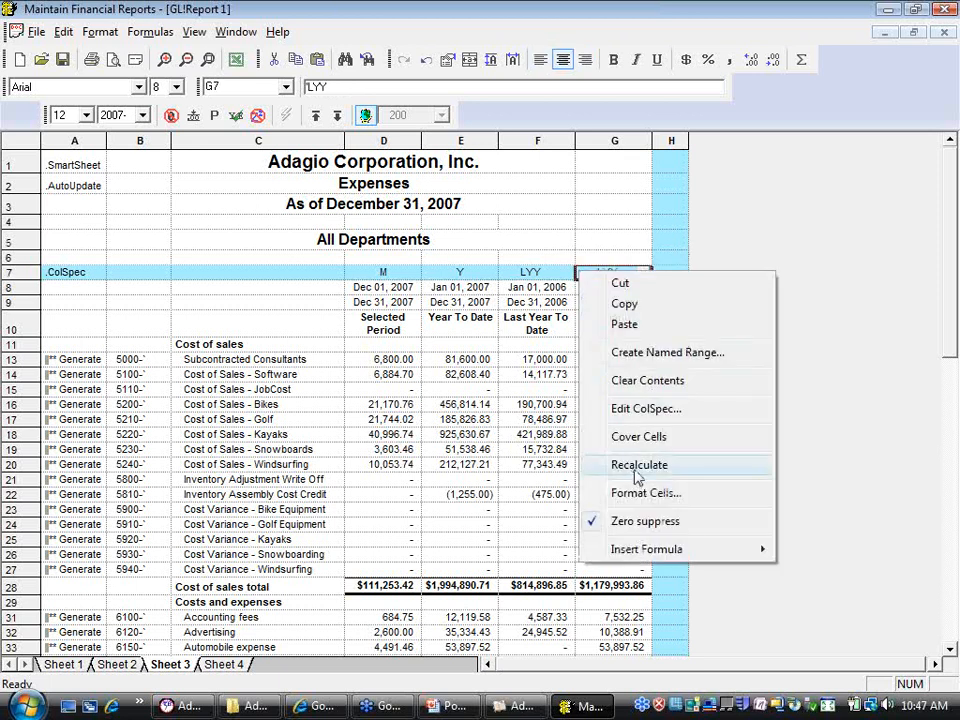
{"action": "left_click", "coordinate": [651, 381]}
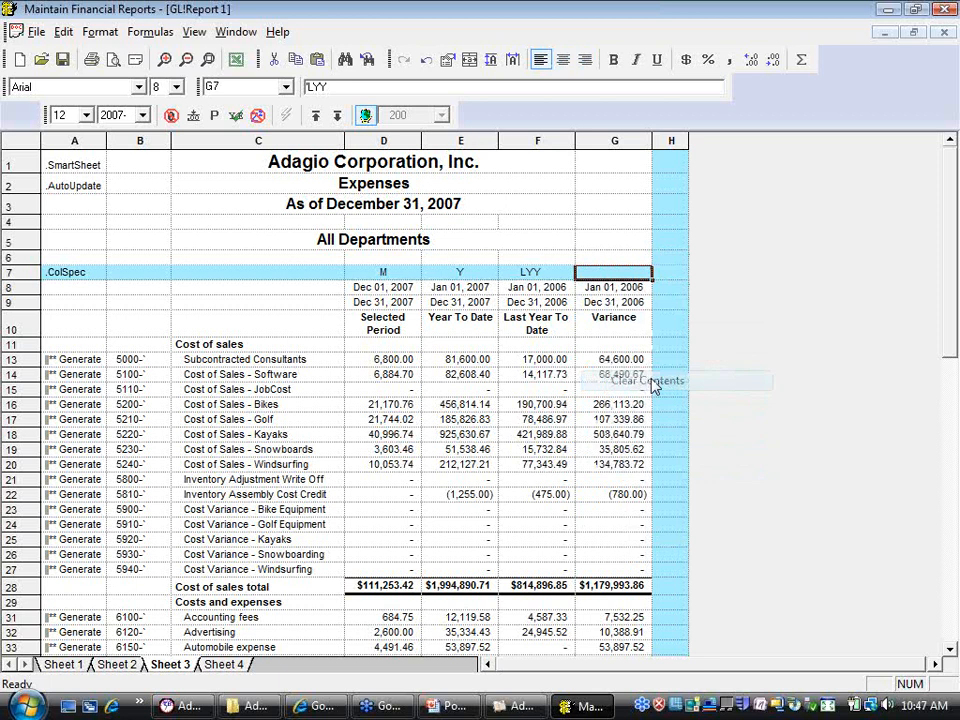
Try the BY column specification in F7
{"action": "left_click", "coordinate": [553, 276]}
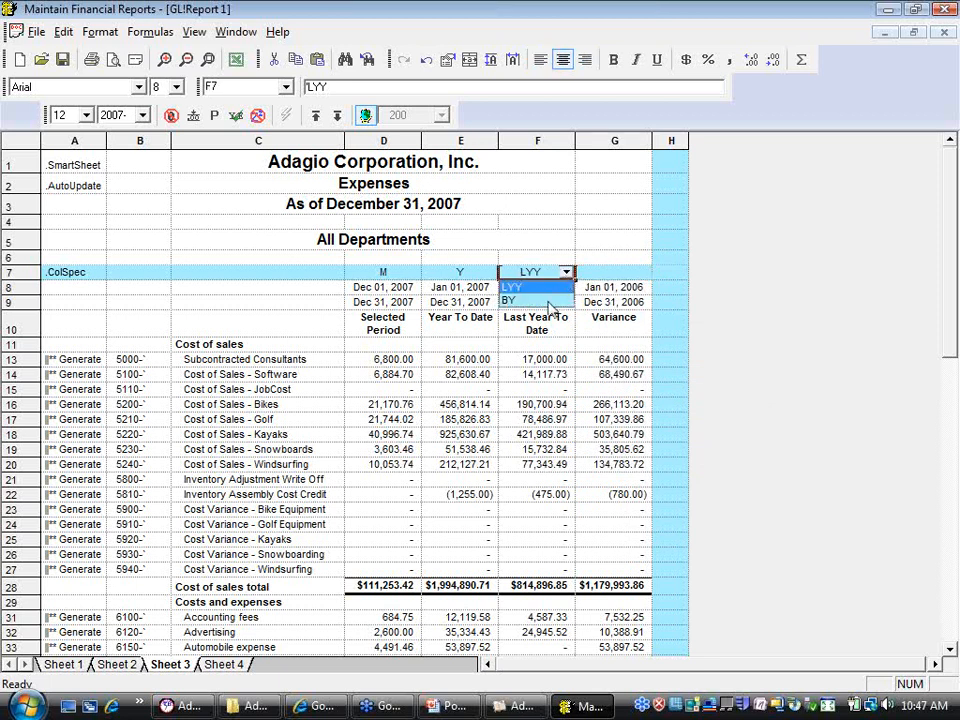
{"action": "left_click", "coordinate": [549, 304]}
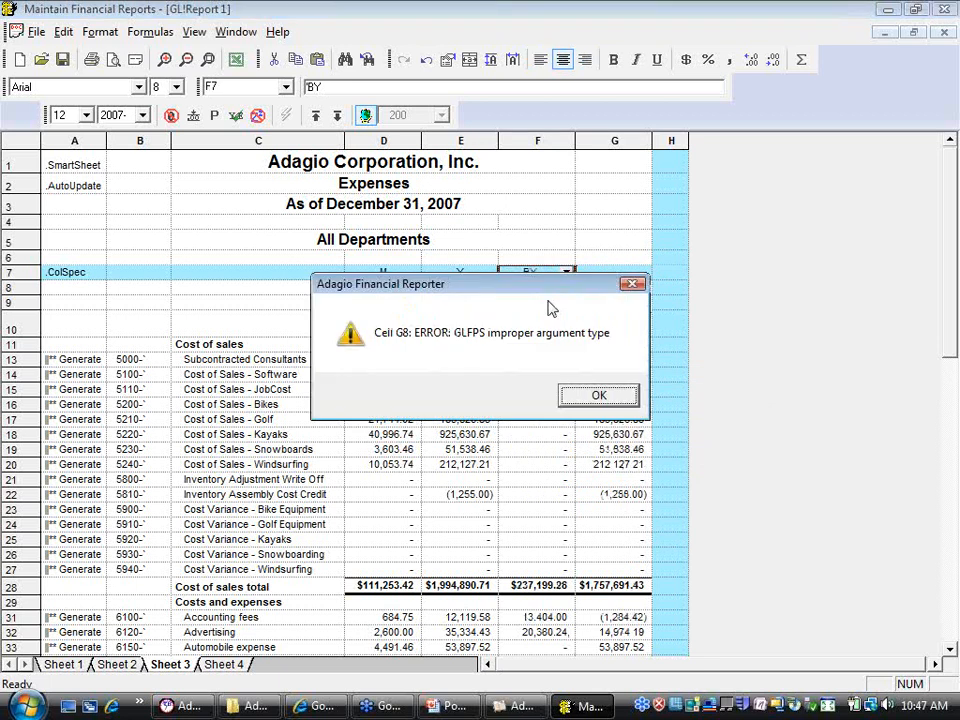
{"action": "key", "text": "Return"}
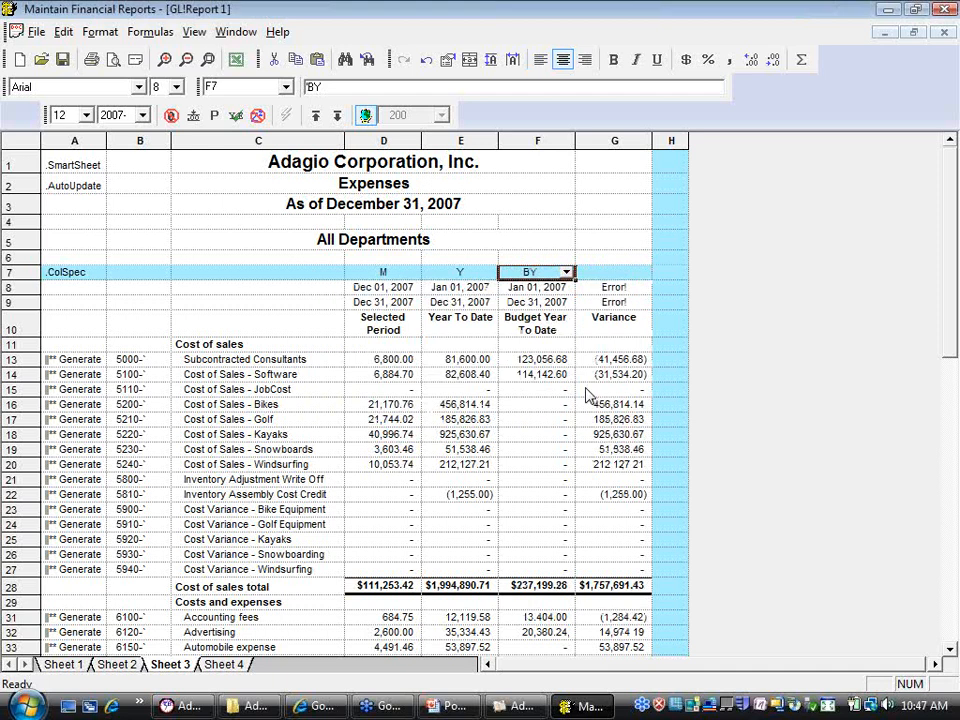
Clear the period end and start date cells G9 and G8 in the Variance column
{"action": "left_click", "coordinate": [633, 306]}
{"action": "key", "text": "Delete"}
{"action": "key", "text": "Up"}
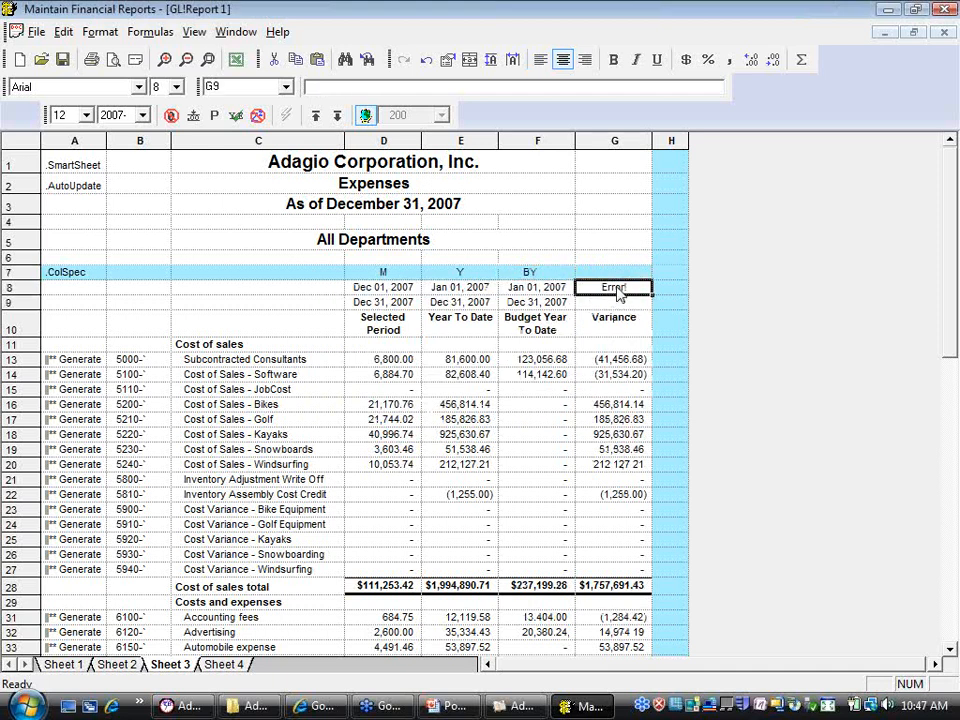
{"action": "key", "text": "Delete"}
Set the F7 column specification back to LYY
{"action": "left_click", "coordinate": [567, 272]}
{"action": "left_click", "coordinate": [553, 288]}
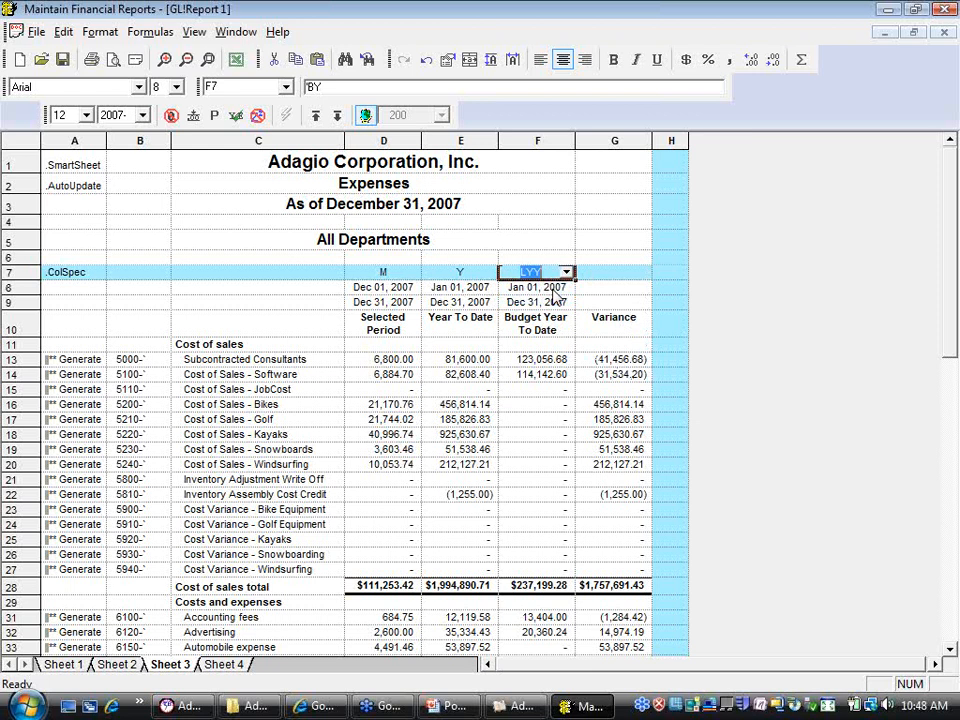
{"action": "left_click", "coordinate": [553, 290]}
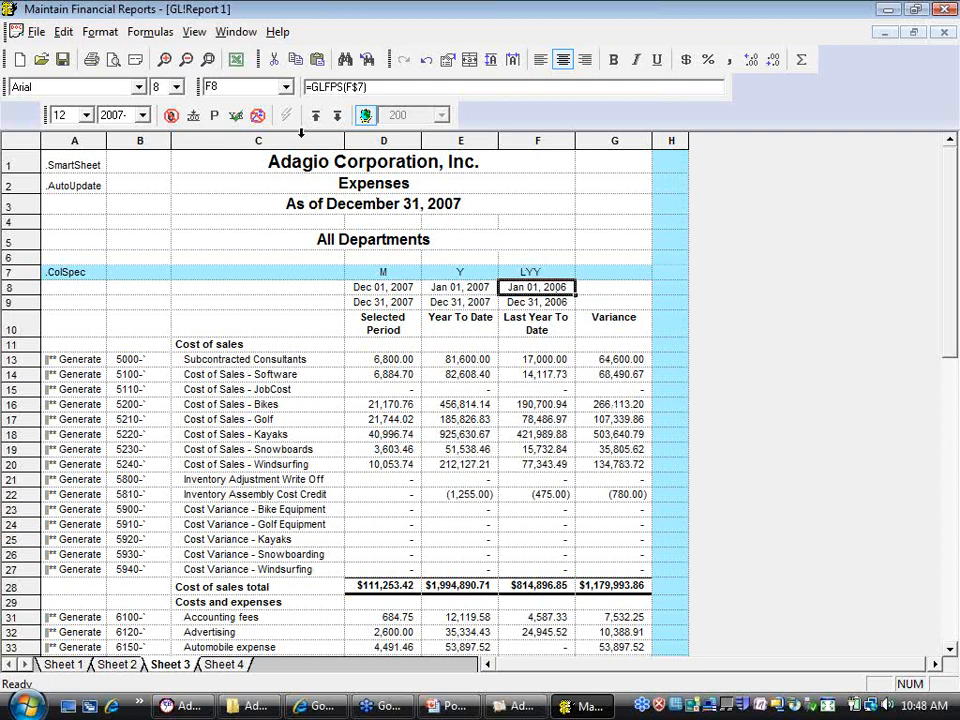
Collapse the report to its account ranges and duplicate the Year To Date column E
{"action": "left_click", "coordinate": [315, 115]}
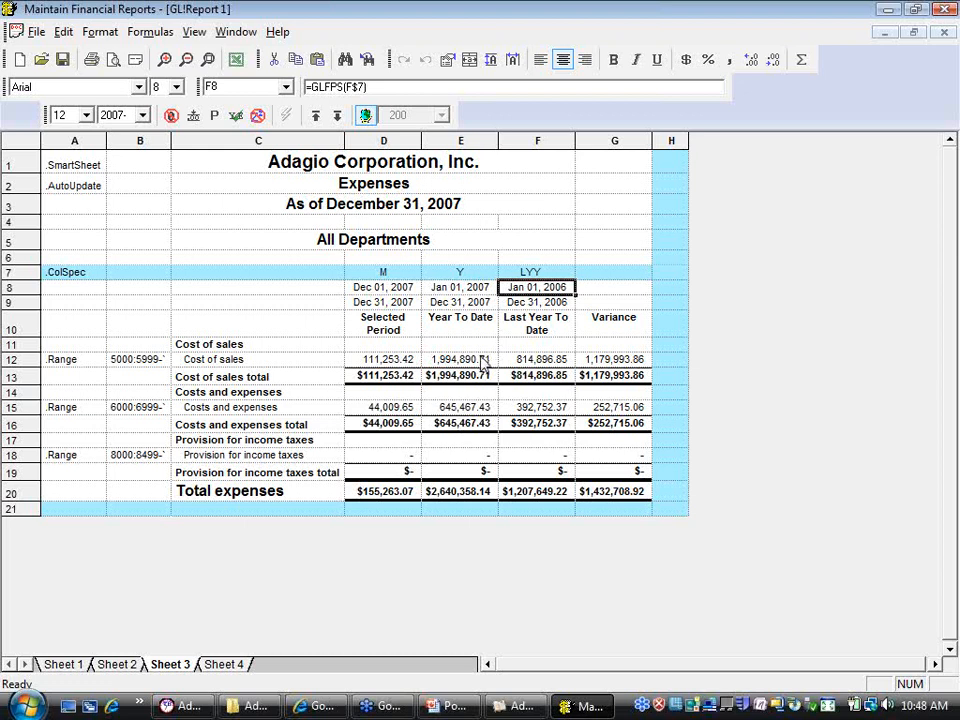
{"action": "left_click", "coordinate": [482, 362]}
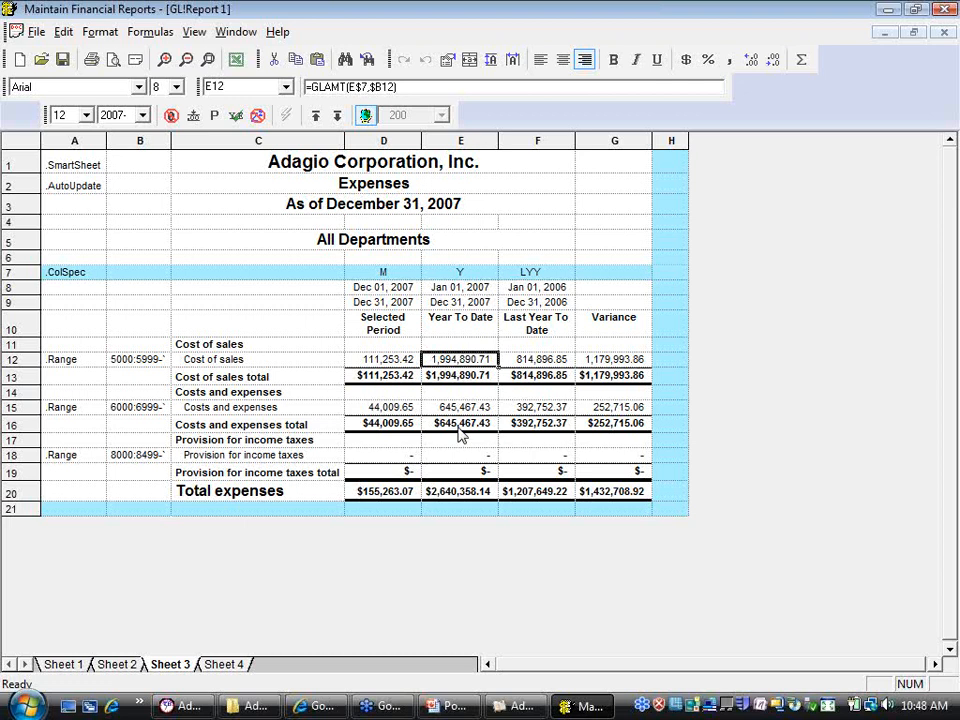
{"action": "right_click", "coordinate": [476, 148]}
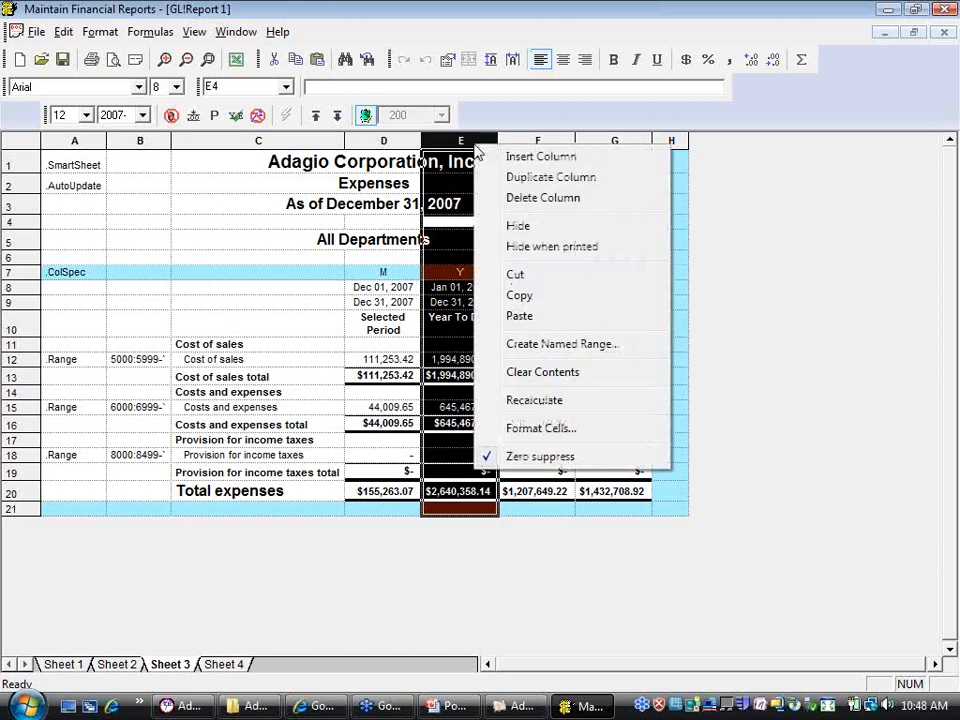
{"action": "left_click", "coordinate": [530, 182]}
Clear the column specification and both date cells, F7 to F9, in the duplicated column
{"action": "left_click", "coordinate": [533, 276]}
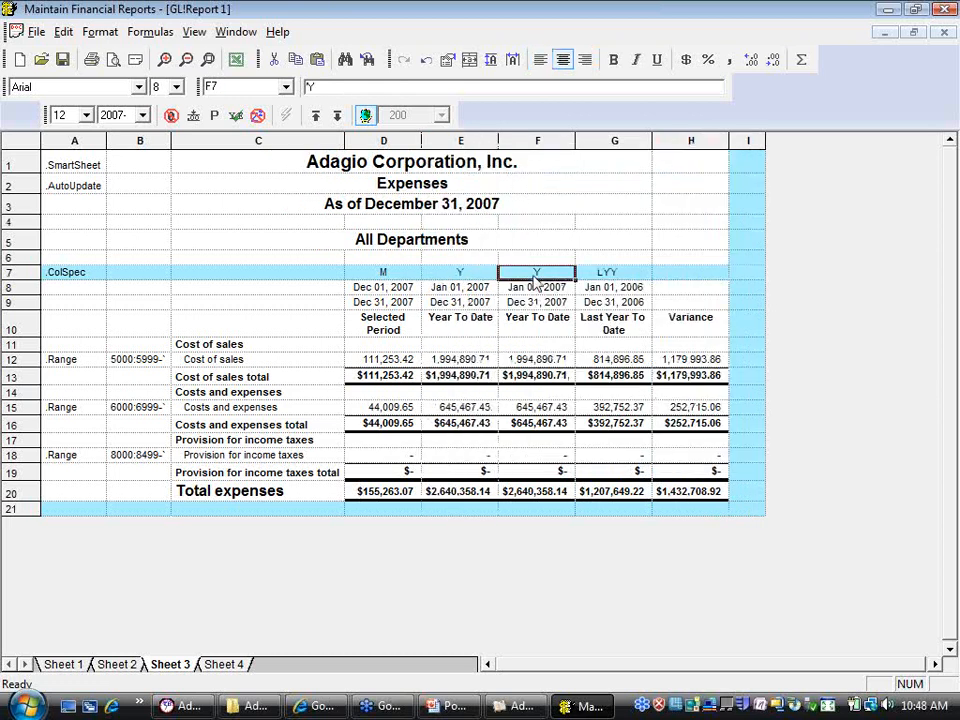
{"action": "key", "text": "Delete"}
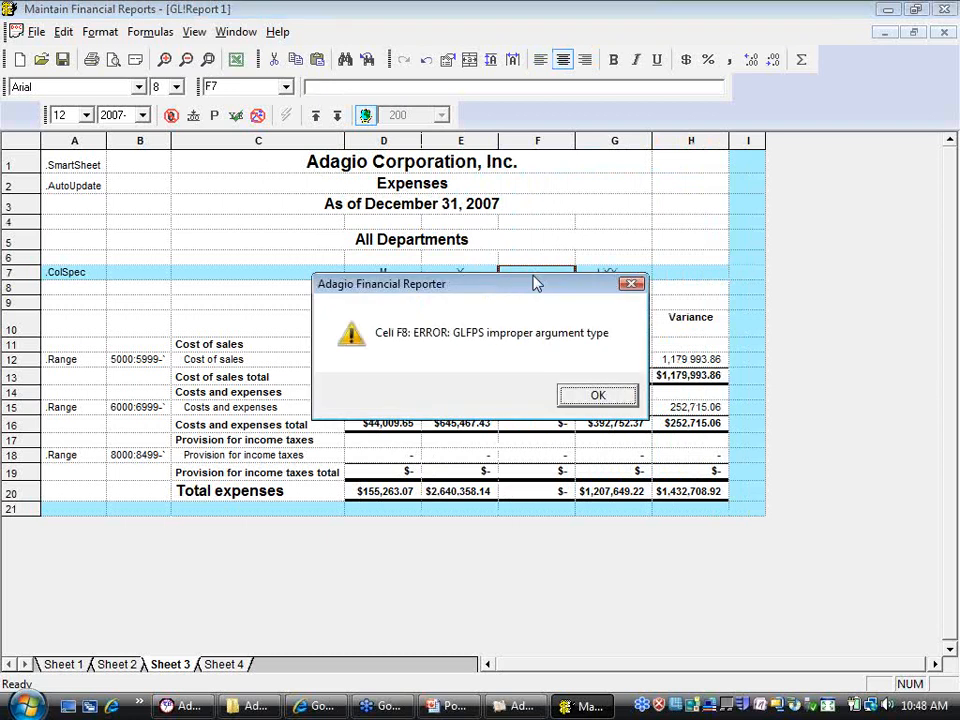
{"action": "left_click", "coordinate": [598, 394]}
{"action": "left_click", "coordinate": [543, 293]}
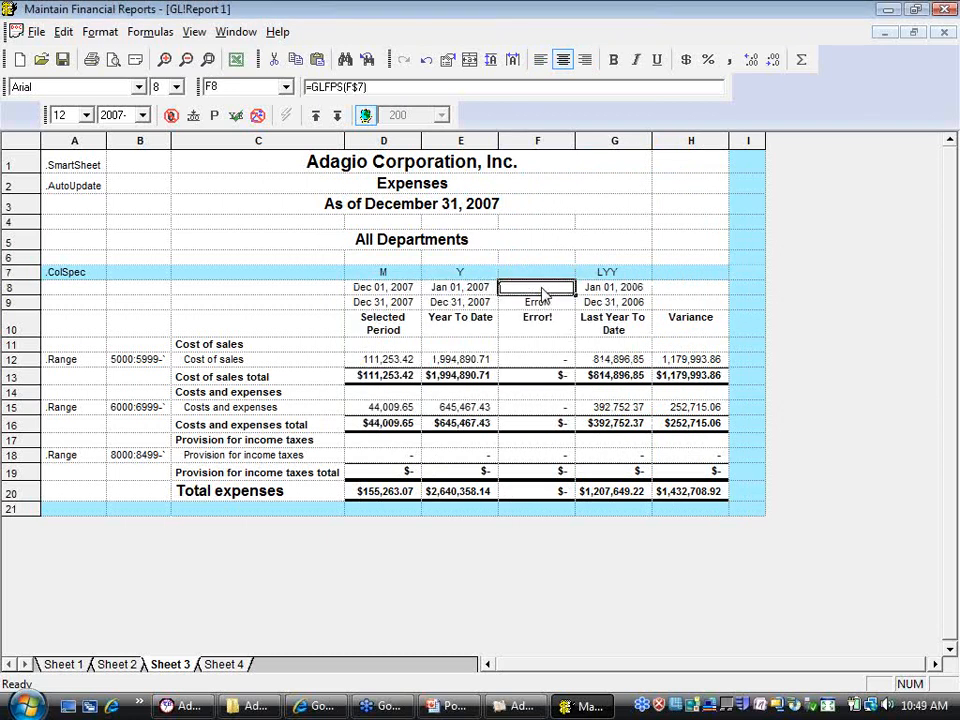
{"action": "left_click", "coordinate": [543, 302]}
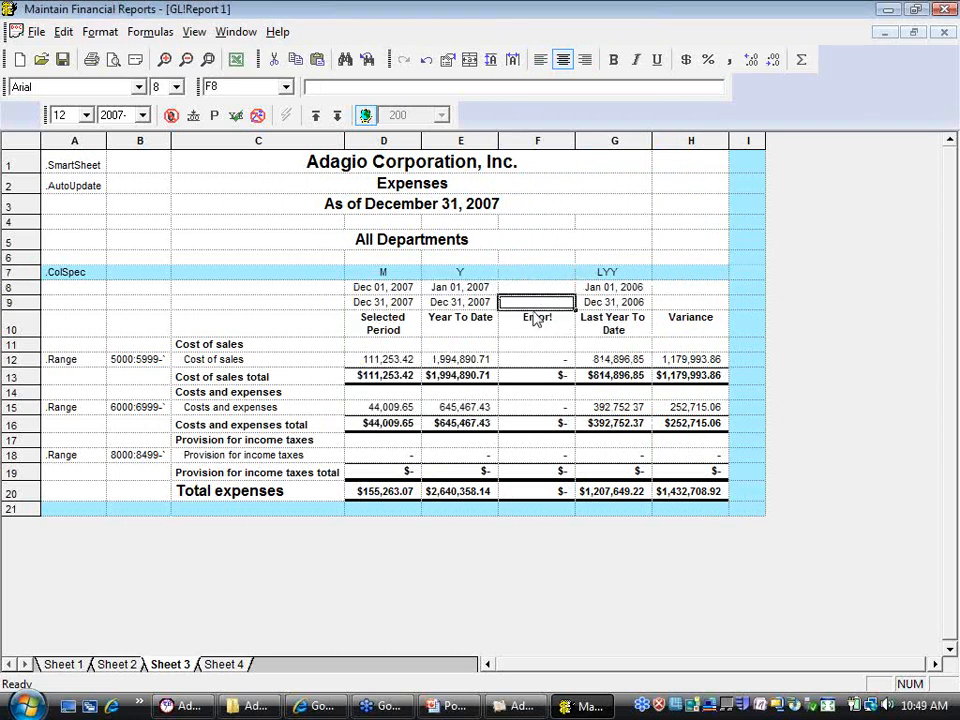
Replace the column heading in F10 with % of Total
{"action": "left_click", "coordinate": [538, 320]}
{"action": "type", "text": "%"}
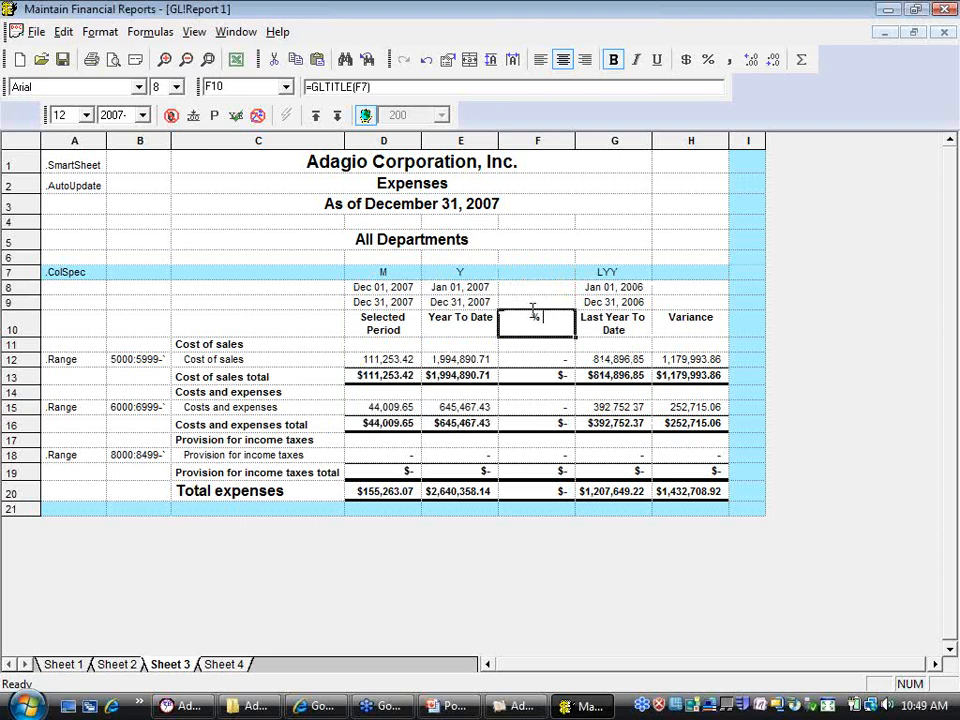
{"action": "type", "text": " of Total"}
{"action": "key", "text": "Return"}
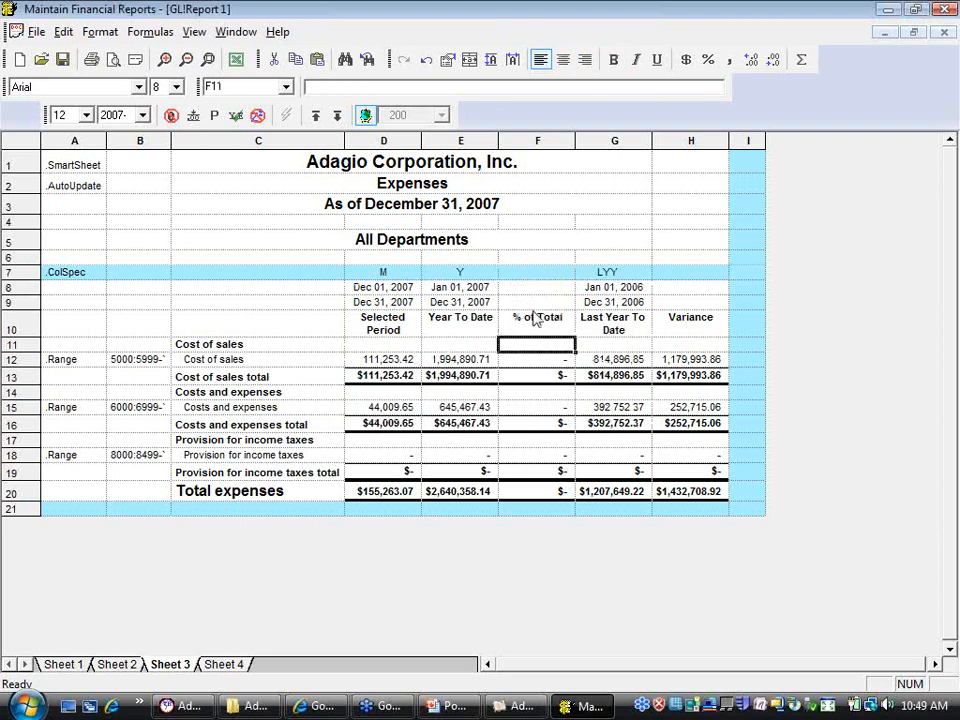
Enter =E12/F12 as the Cost of sales formula in F12 and correct it to =E12/E13
{"action": "left_click", "coordinate": [545, 360]}
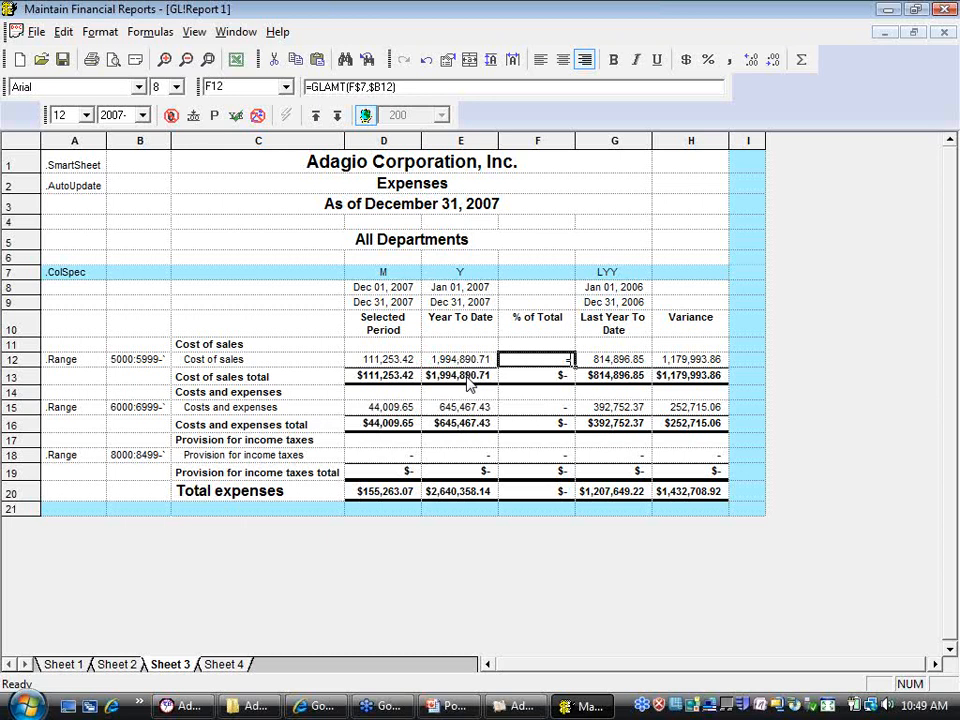
{"action": "type", "text": "E12/F12"}
{"action": "key", "text": "Return"}
{"action": "left_click", "coordinate": [553, 396]}
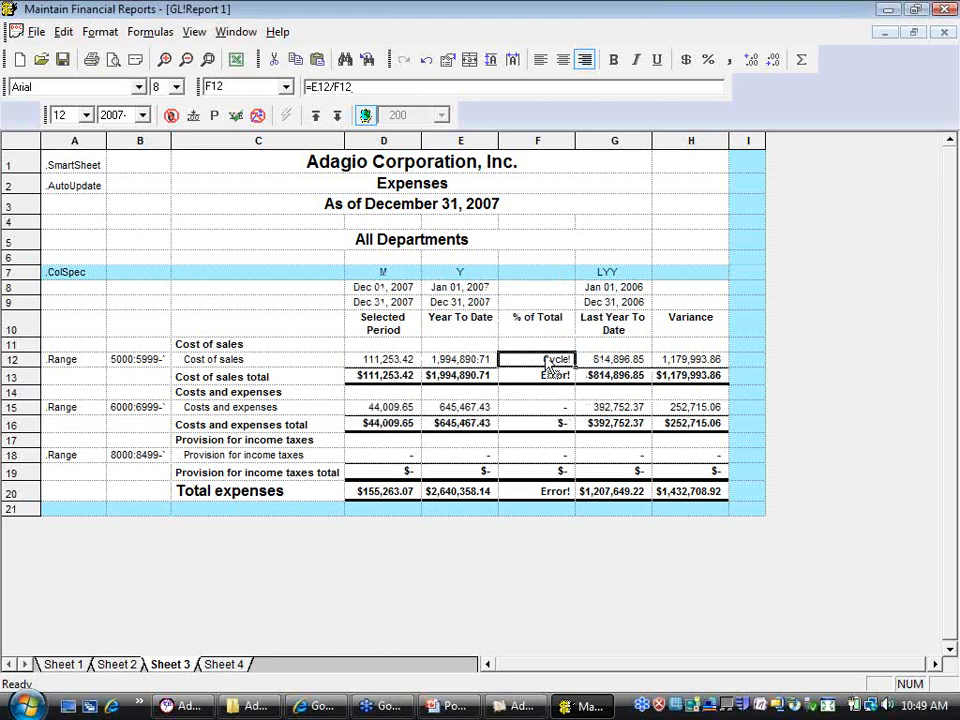
{"action": "left_click_drag", "start_coordinate": [334, 87], "coordinate": [405, 110]}
{"action": "type", "text": "E13"}
{"action": "key", "text": "Return"}
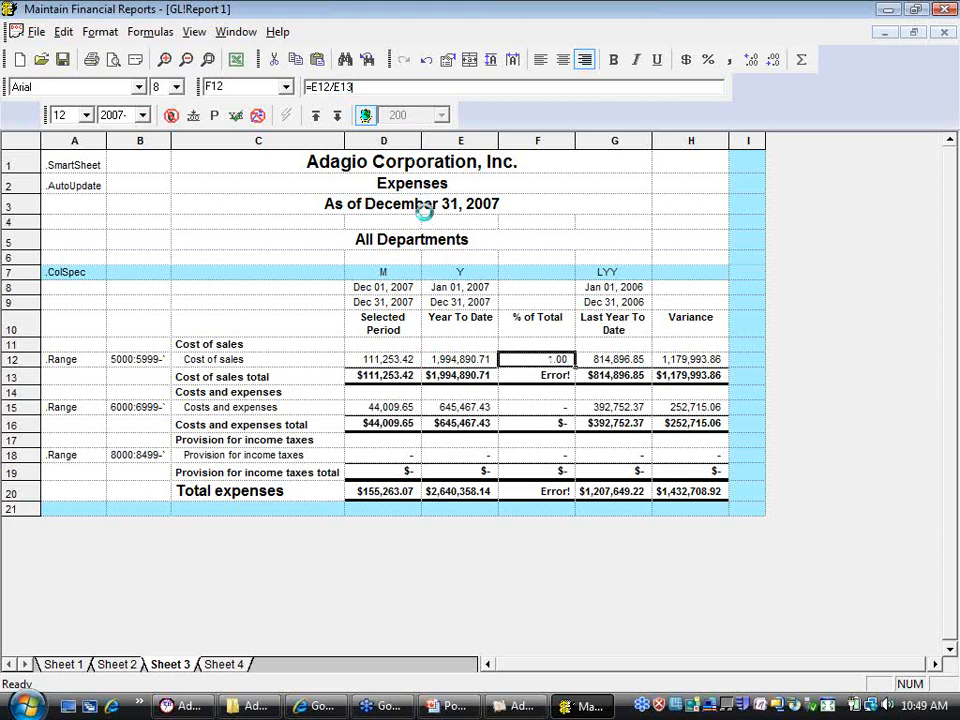
Format the Cost of sales percentage cells F13 and F12 as percentages and expand the report to individual accounts
{"action": "left_click", "coordinate": [686, 60]}
{"action": "left_click", "coordinate": [537, 374]}
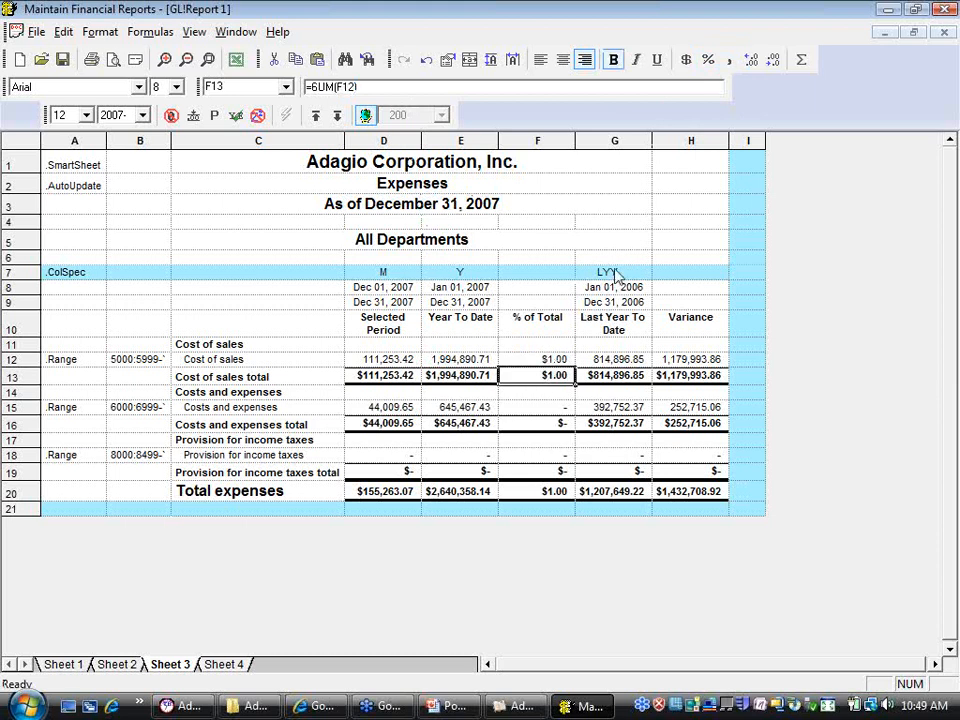
{"action": "left_click", "coordinate": [708, 60]}
{"action": "key", "text": "Up"}
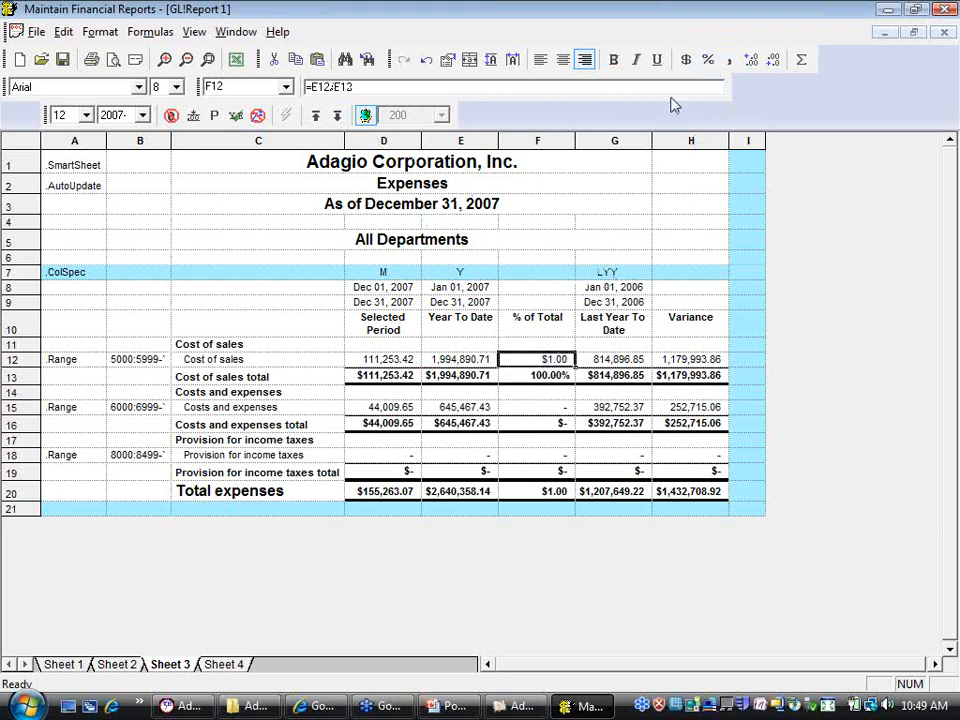
{"action": "left_click", "coordinate": [708, 60]}
{"action": "left_click", "coordinate": [336, 115]}
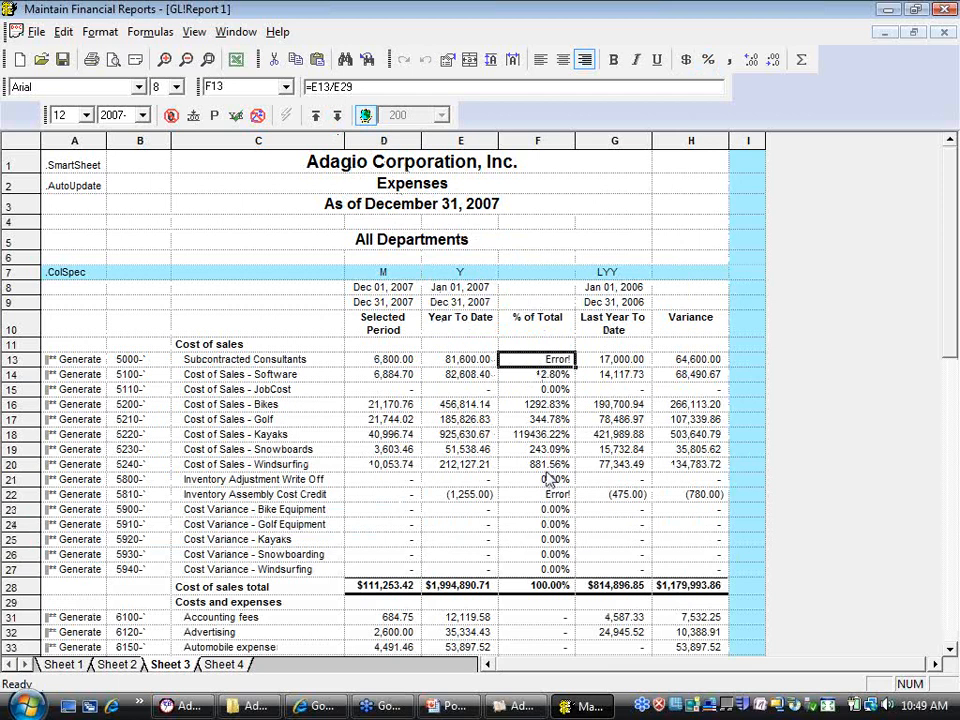
Examine the % of Total formulas of the expanded Cost of sales accounts from F13 down to F21
{"action": "key", "text": "Down"}
{"action": "key", "text": "Down"}
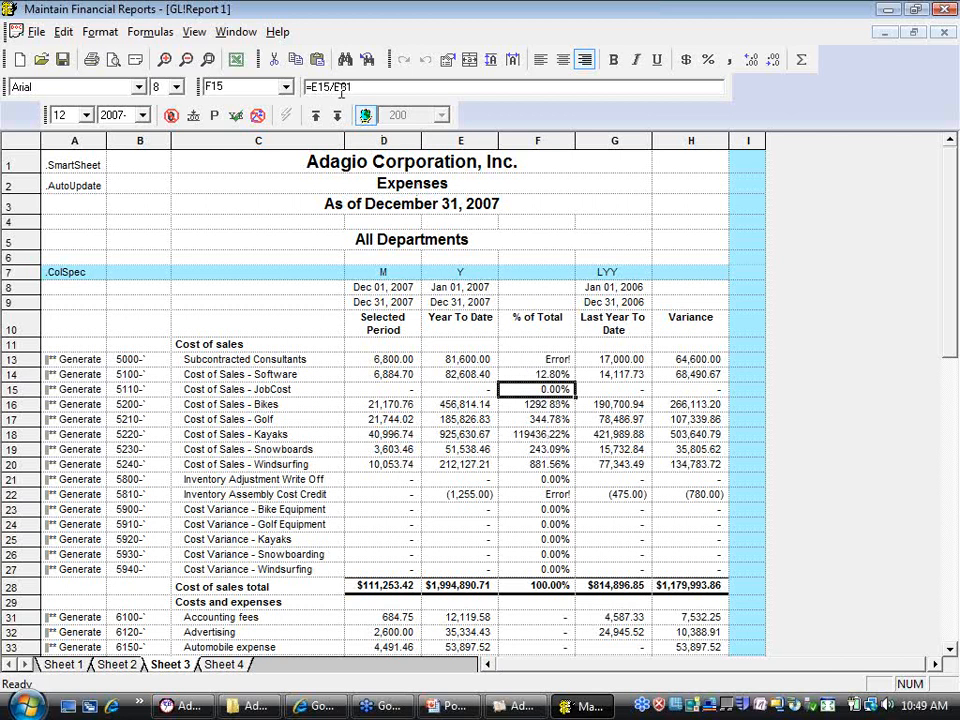
{"action": "key", "text": "Down"}
{"action": "key", "text": "Down"}
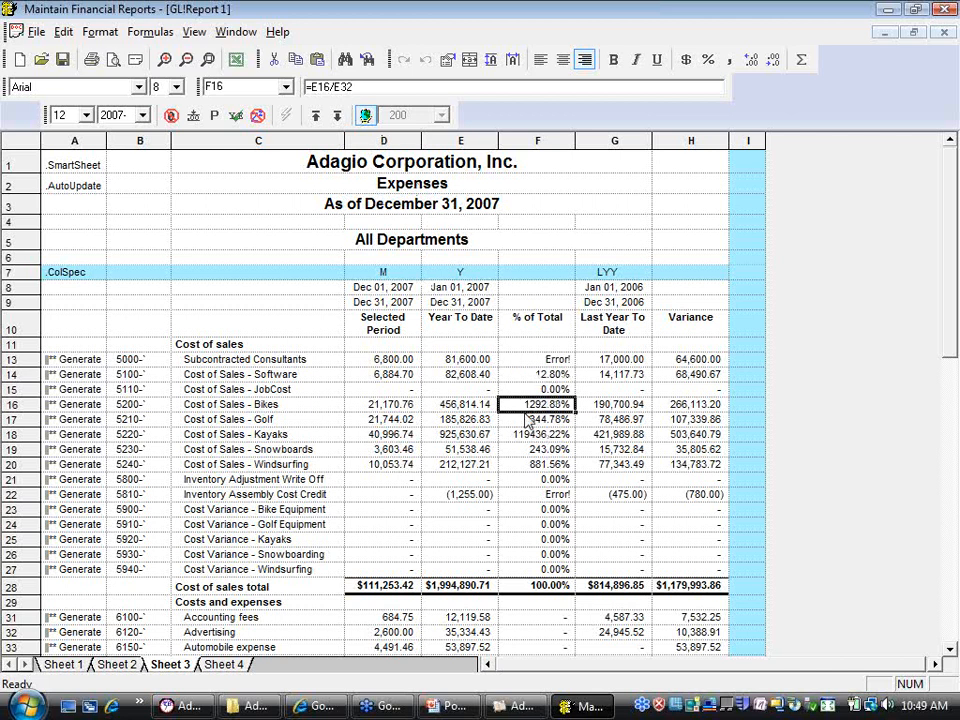
{"action": "key", "text": "Down"}
{"action": "key", "text": "Down"}
{"action": "key", "text": "Down"}
{"action": "key", "text": "Down"}
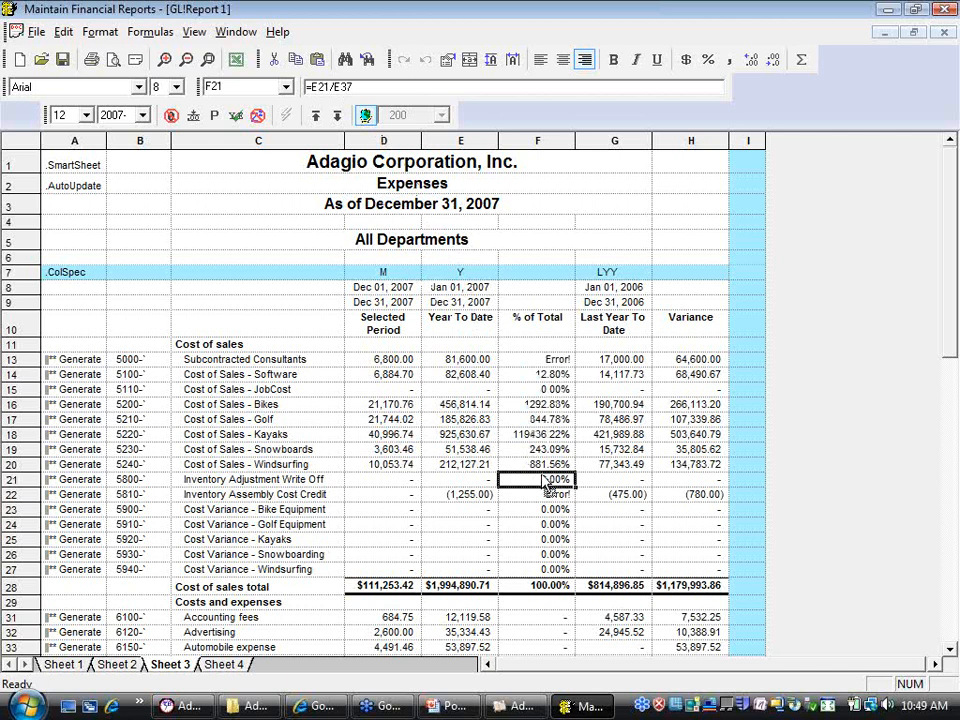
Change the collapsed Cost of sales formula in F12 to =E12/E$13 and expand the ranges again
{"action": "left_click", "coordinate": [315, 114]}
{"action": "left_click", "coordinate": [550, 360]}
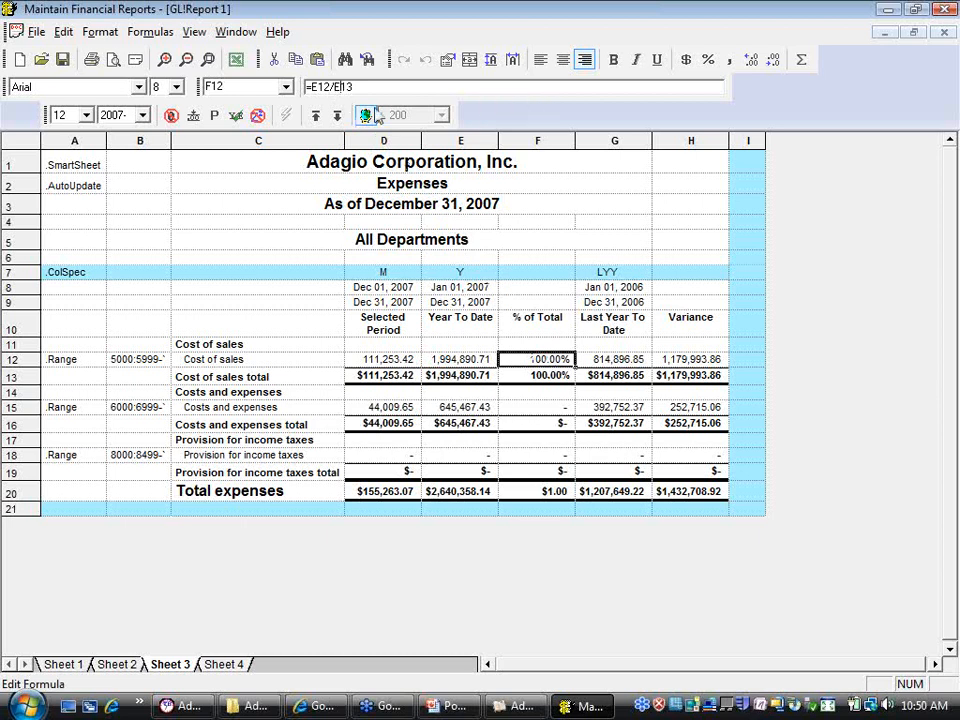
{"action": "type", "text": "$"}
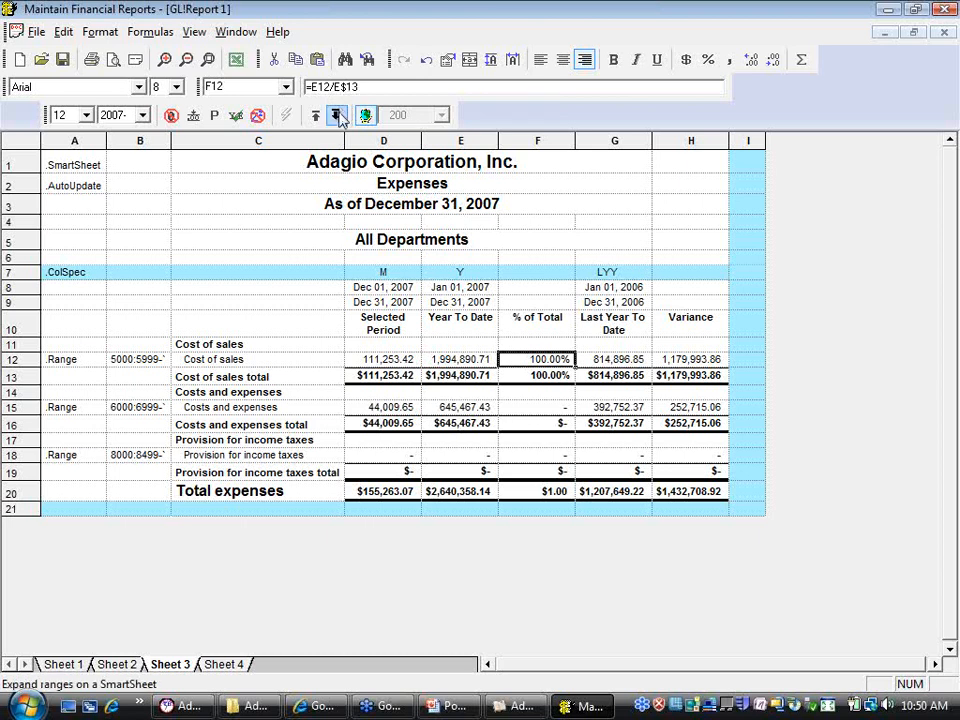
{"action": "left_click", "coordinate": [337, 117]}
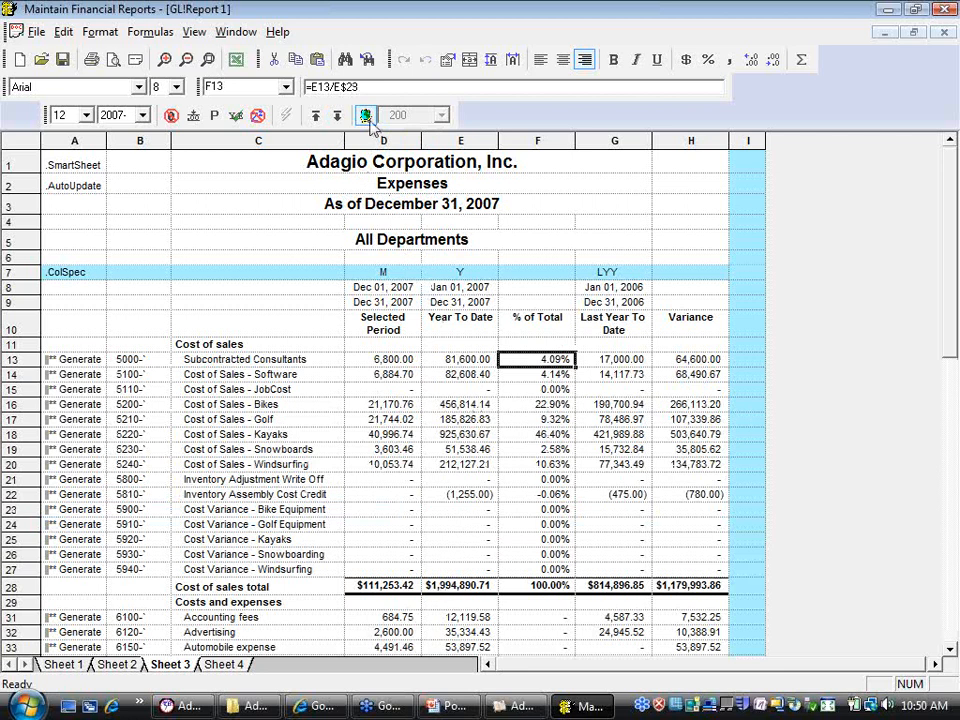
Check which total row the % of Total formulas in F13 to F22 divide by
{"action": "key", "text": "Down"}
{"action": "key", "text": "Down"}
{"action": "key", "text": "Down"}
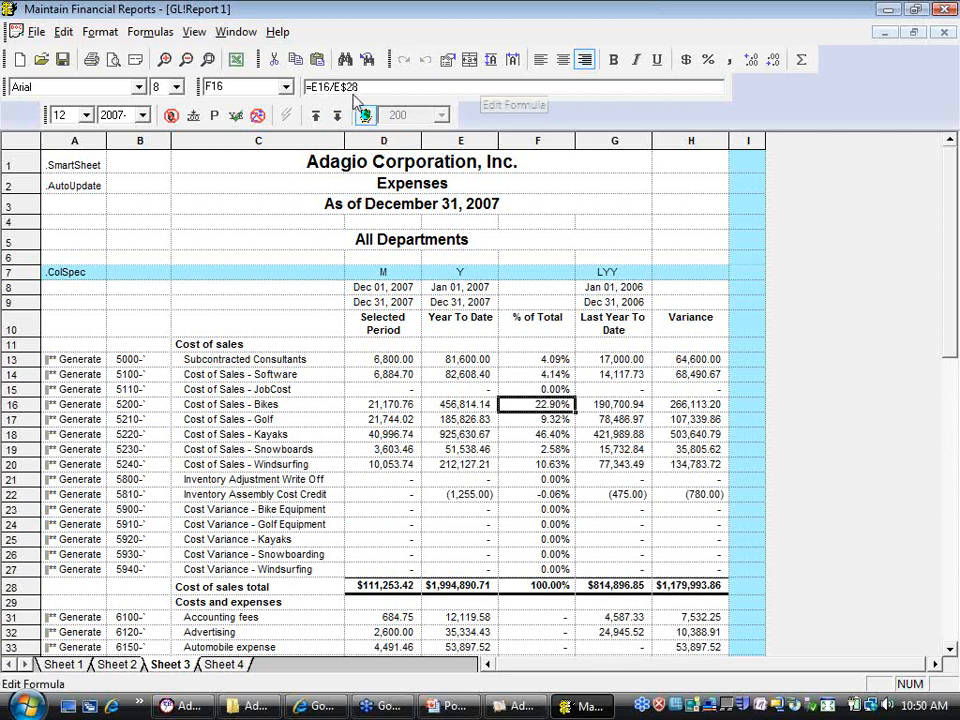
{"action": "key", "text": "Down"}
{"action": "key", "text": "Down"}
{"action": "key", "text": "Down"}
{"action": "key", "text": "Down"}
{"action": "key", "text": "Down"}
{"action": "key", "text": "Down"}
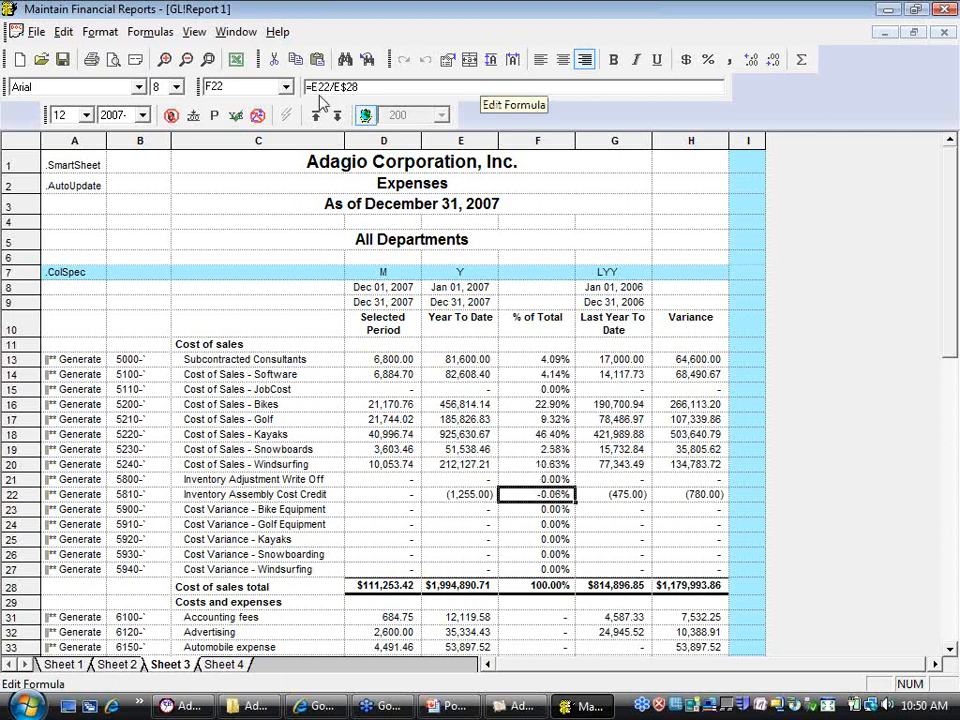
{"action": "key", "text": "Up"}
{"action": "key", "text": "Up"}
{"action": "key", "text": "Up"}
{"action": "key", "text": "Up"}
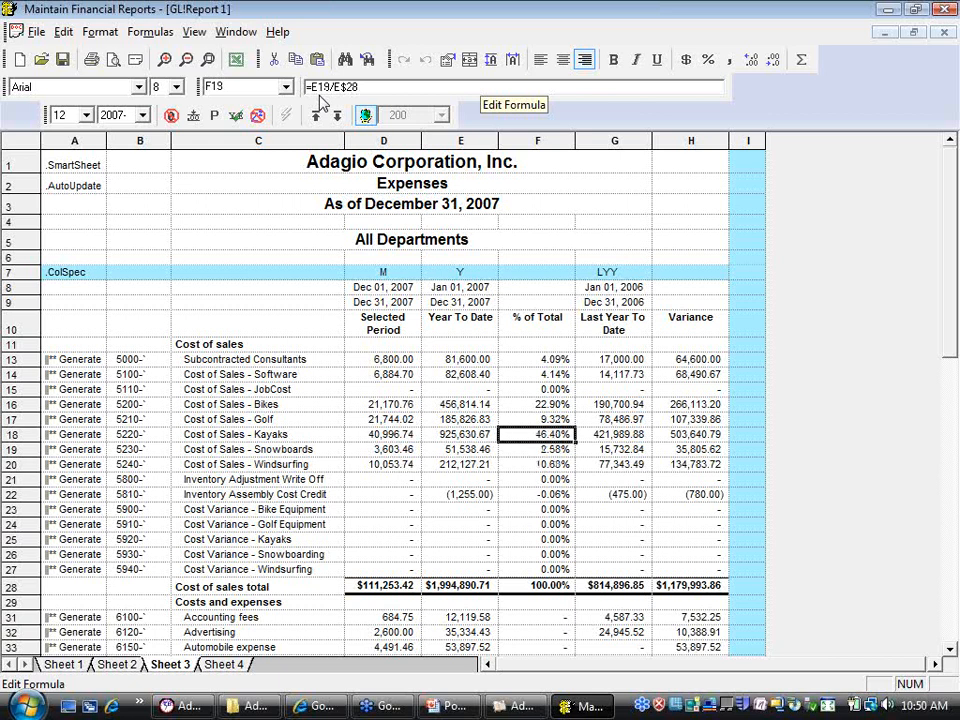
Collapse the ranges and copy the Cost of sales percentage formula from F12 to the Costs and expenses cell F15
{"action": "left_click", "coordinate": [315, 116]}
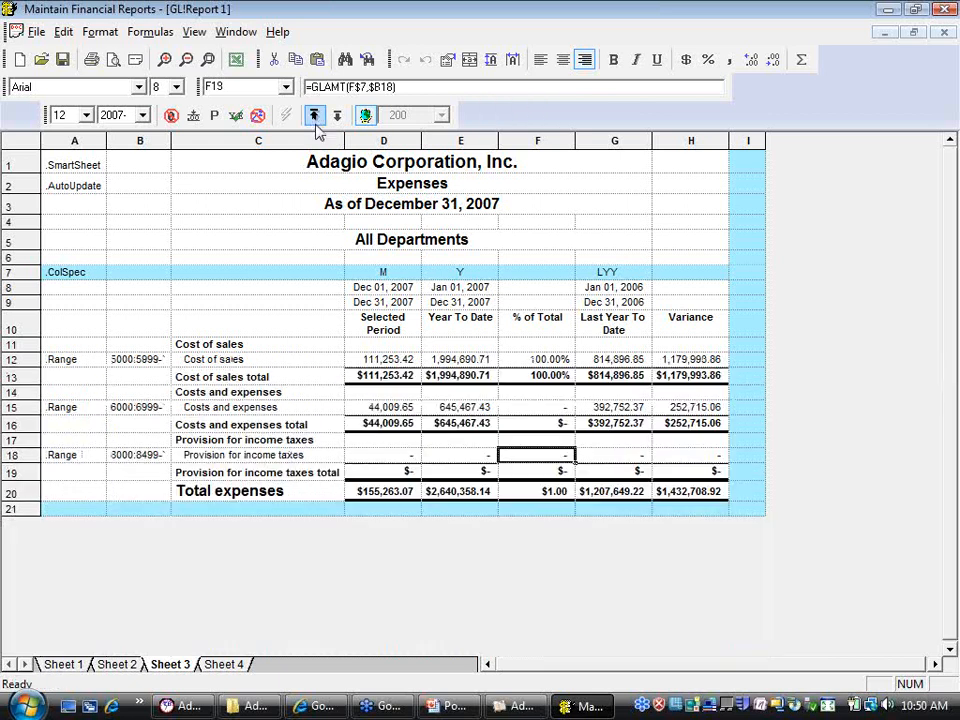
{"action": "left_click", "coordinate": [534, 361]}
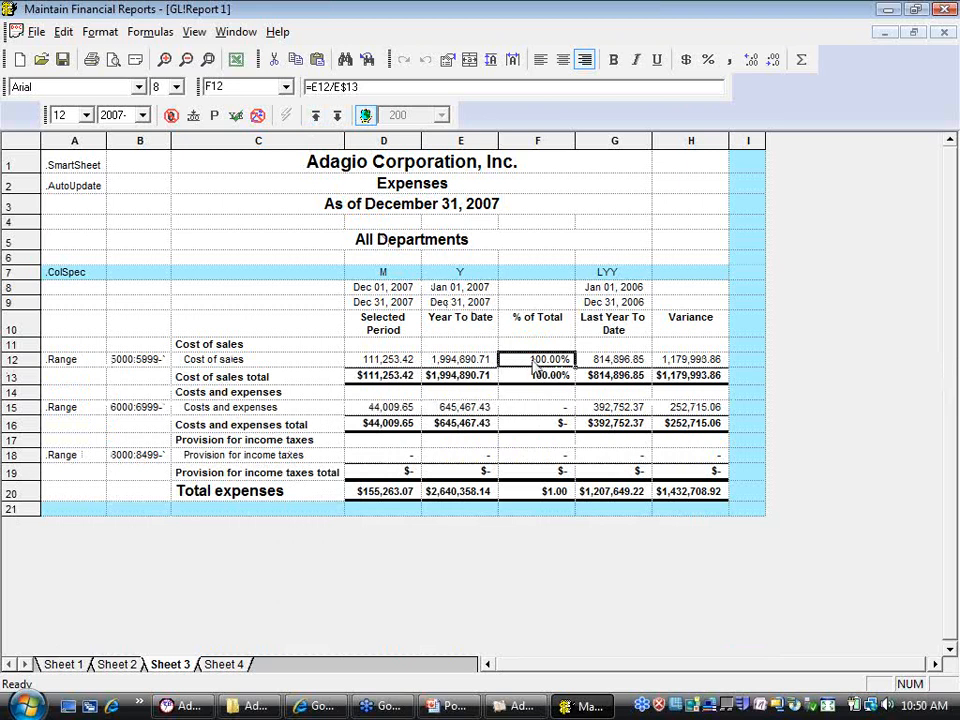
{"action": "right_click", "coordinate": [533, 364]}
{"action": "left_click", "coordinate": [577, 393]}
{"action": "left_click", "coordinate": [545, 410]}
{"action": "right_click", "coordinate": [548, 407]}
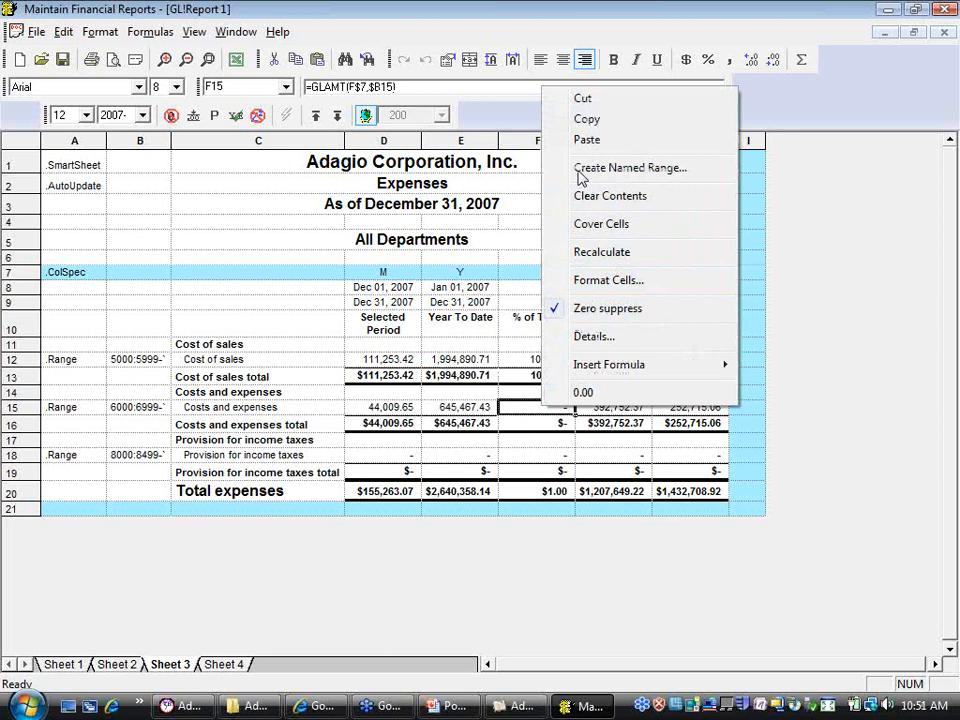
{"action": "left_click", "coordinate": [587, 140]}
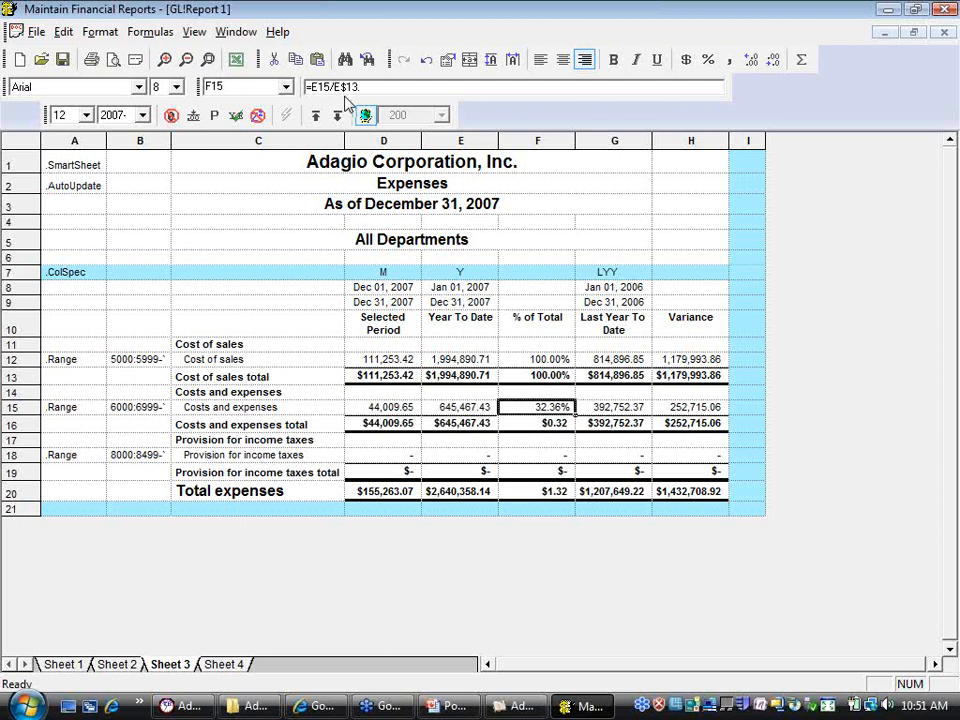
Correct the Costs and expenses percentage formula in F15 to =E15/E$16
{"action": "left_click_drag", "start_coordinate": [352, 87], "coordinate": [362, 87]}
{"action": "type", "text": "6"}
{"action": "key", "text": "Return"}
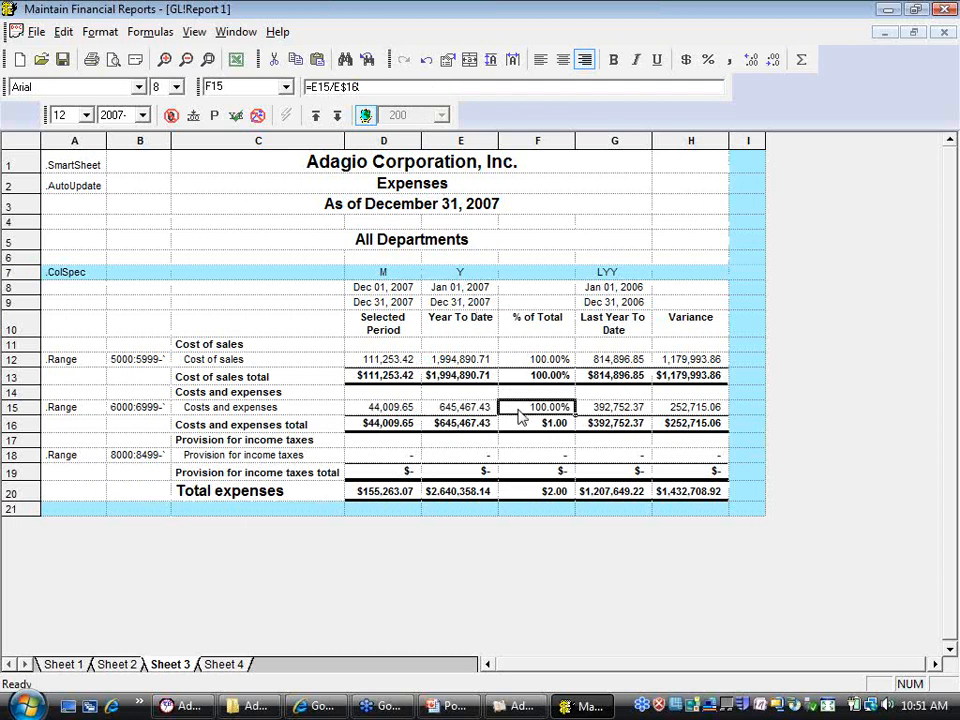
Paste the percentage formula into the Provision for income taxes cell F18 and correct it to =E18/E$19
{"action": "left_click", "coordinate": [524, 457]}
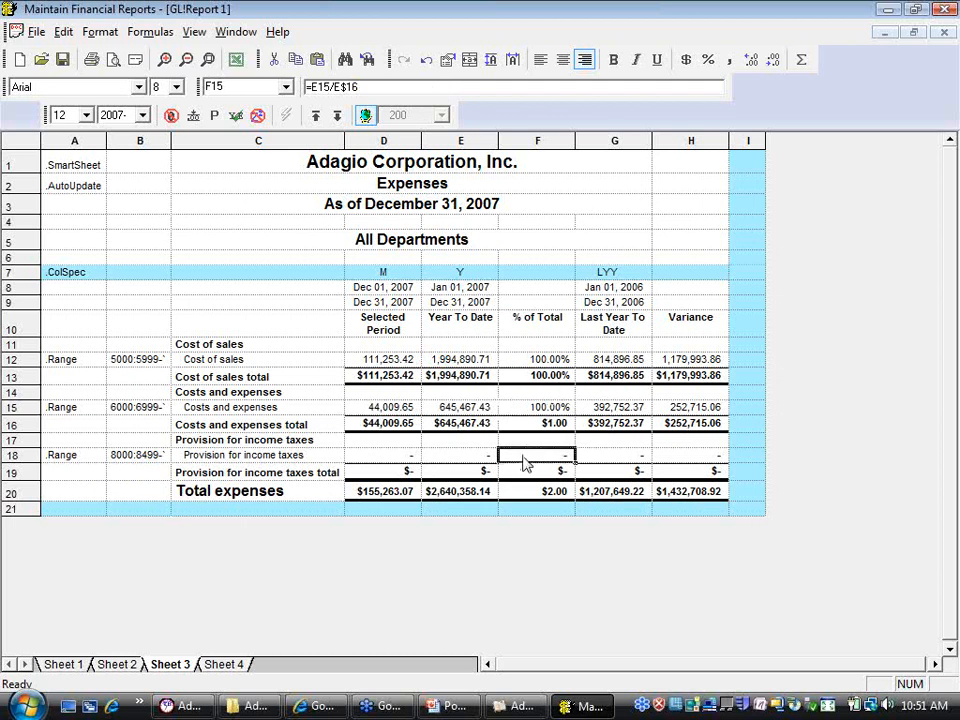
{"action": "key", "text": "ctrl+v"}
{"action": "left_click", "coordinate": [366, 90]}
{"action": "type", "text": "19"}
{"action": "key", "text": "Return"}
{"action": "left_click", "coordinate": [354, 88]}
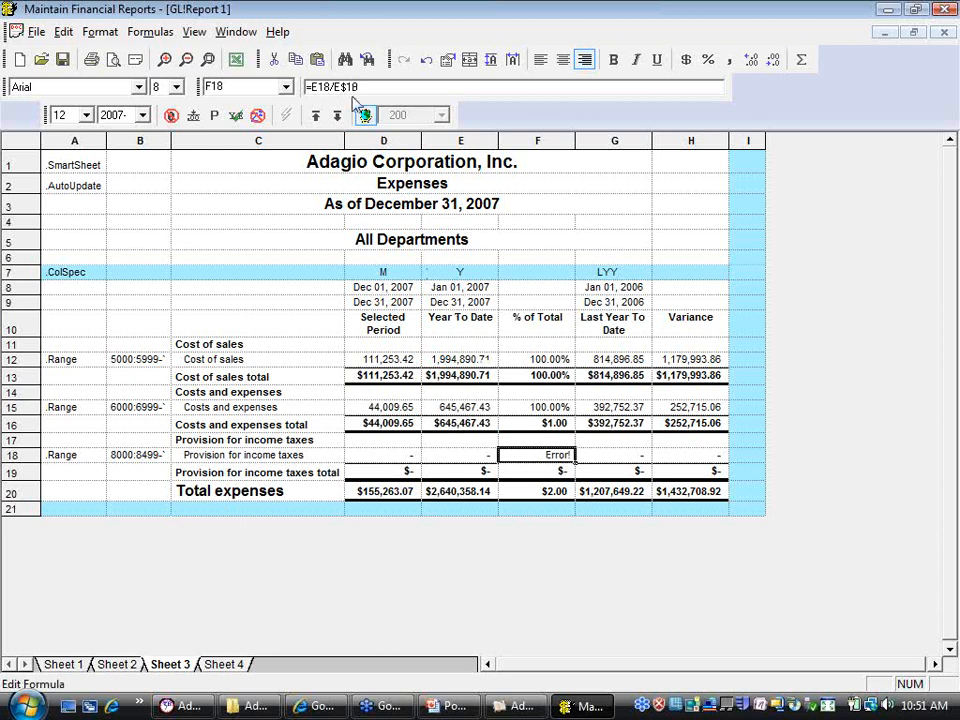
{"action": "key", "text": "BackSpace"}
{"action": "type", "text": "8"}
{"action": "key", "text": "Return"}
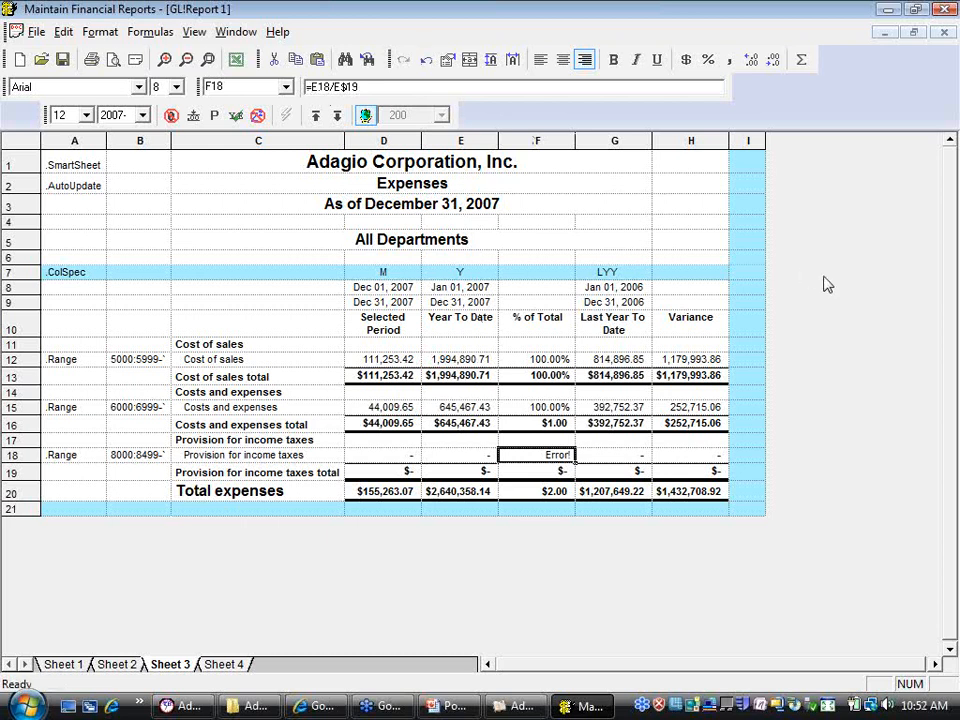
Guard the F18 formula against division by zero by changing it to =IF(E$19==0,0,E18/E$19)
{"action": "type", "text": "IF(E$19"}
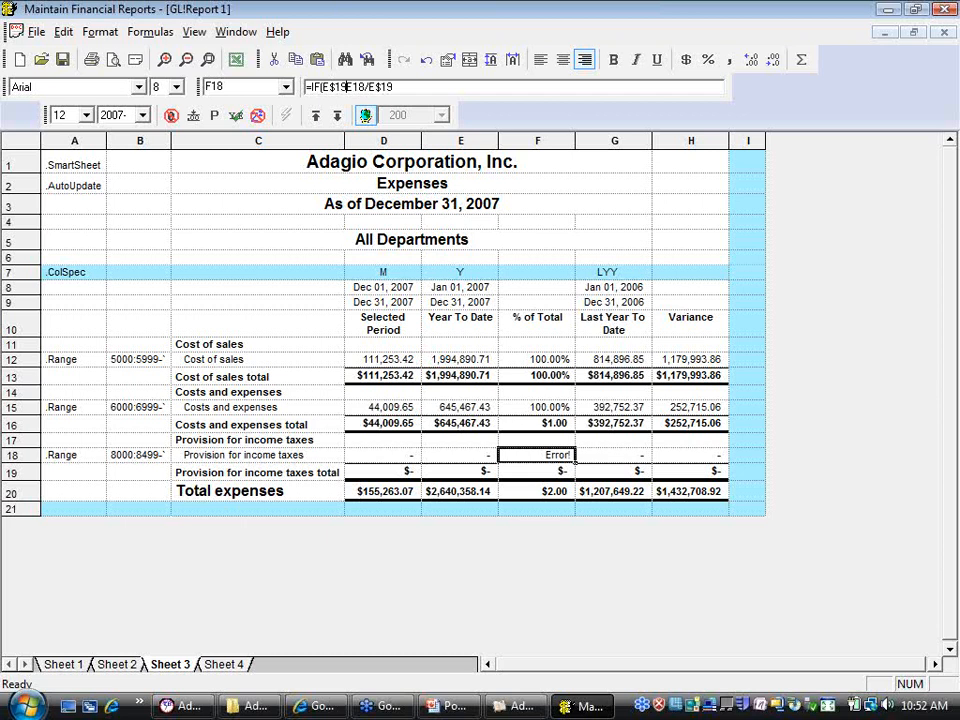
{"action": "type", "text": "="}
{"action": "type", "text": "0,"}
{"action": "type", "text": "0,"}
{"action": "left_click", "coordinate": [451, 89]}
{"action": "type", "text": ")"}
{"action": "key", "text": "Return"}
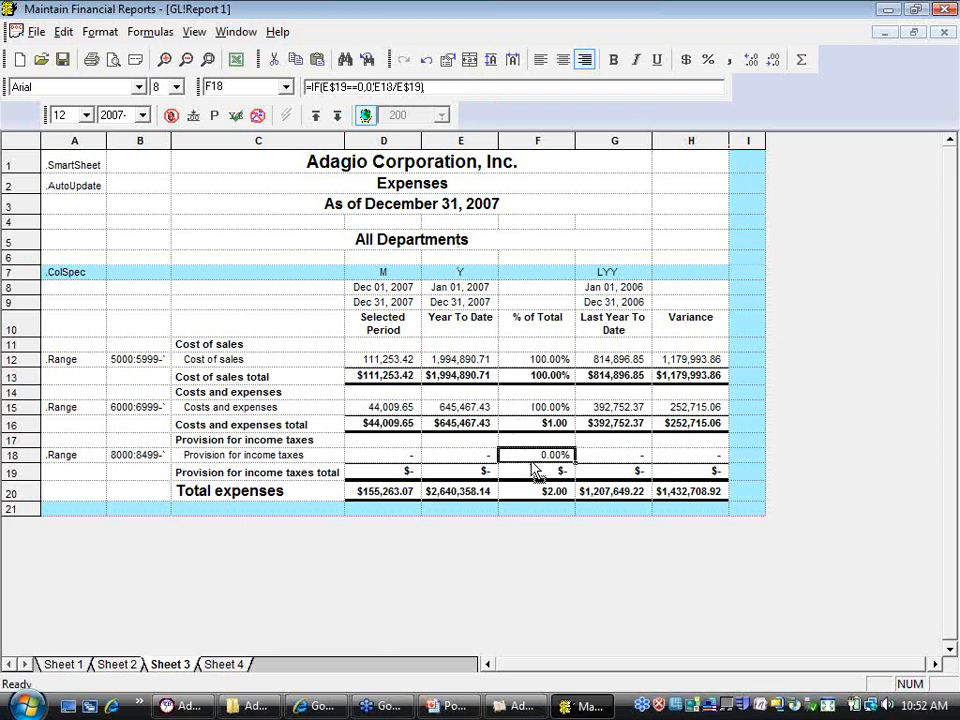
Expand the ranges to review the % of Total column down to Total expenses, and collapse them again
{"action": "left_click", "coordinate": [337, 115]}
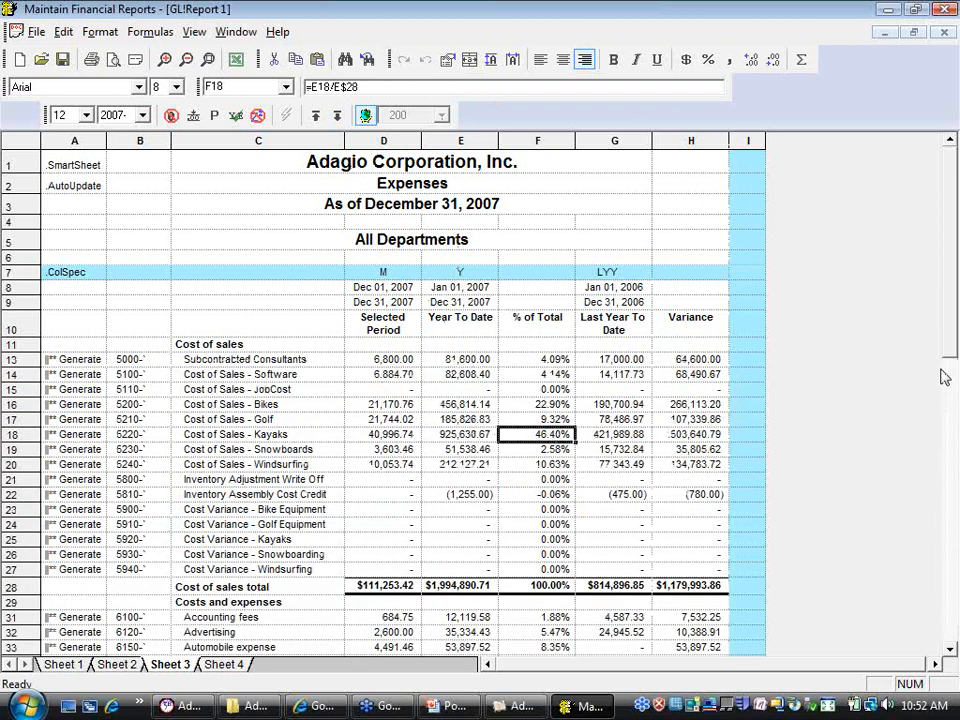
{"action": "scroll", "coordinate": [948, 350], "scroll_direction": "down", "scroll_amount": 10}
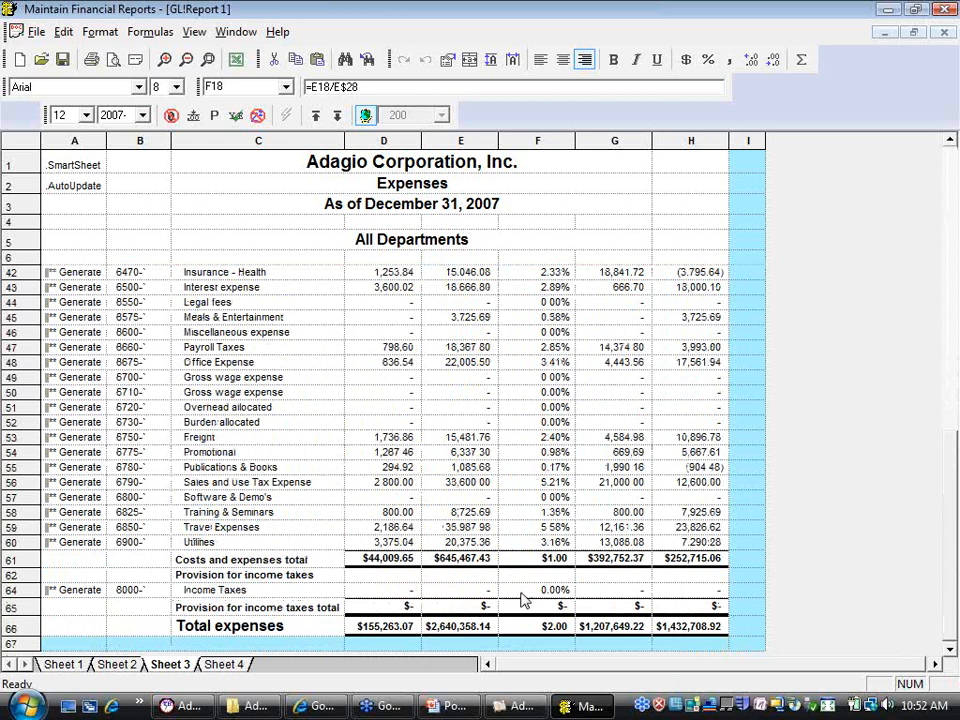
{"action": "scroll", "coordinate": [713, 400], "scroll_direction": "up", "scroll_amount": 12}
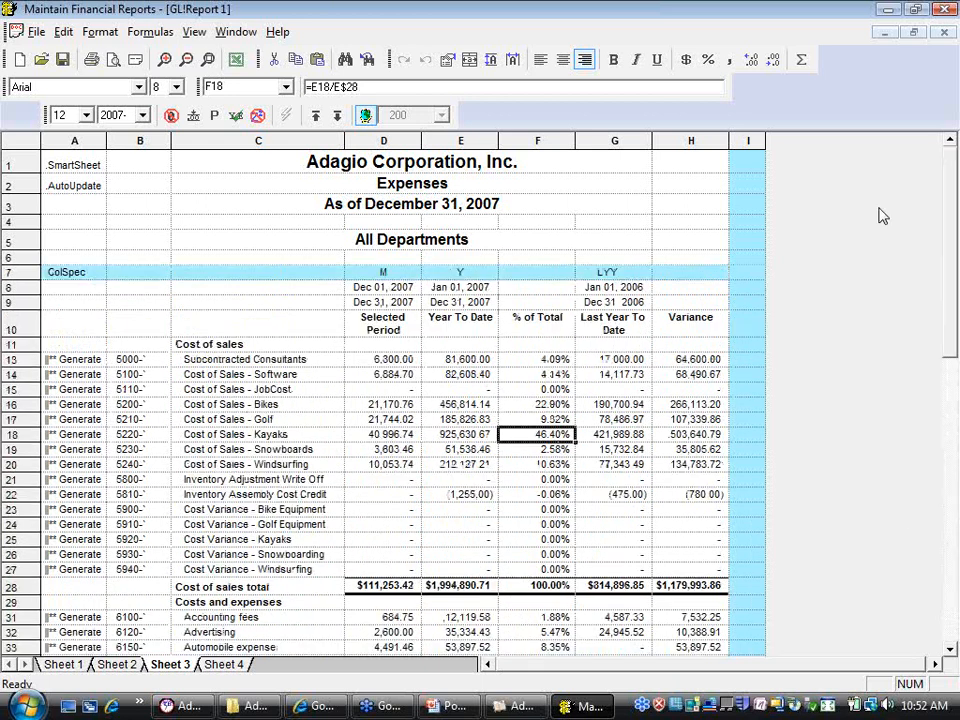
{"action": "left_click", "coordinate": [315, 115]}
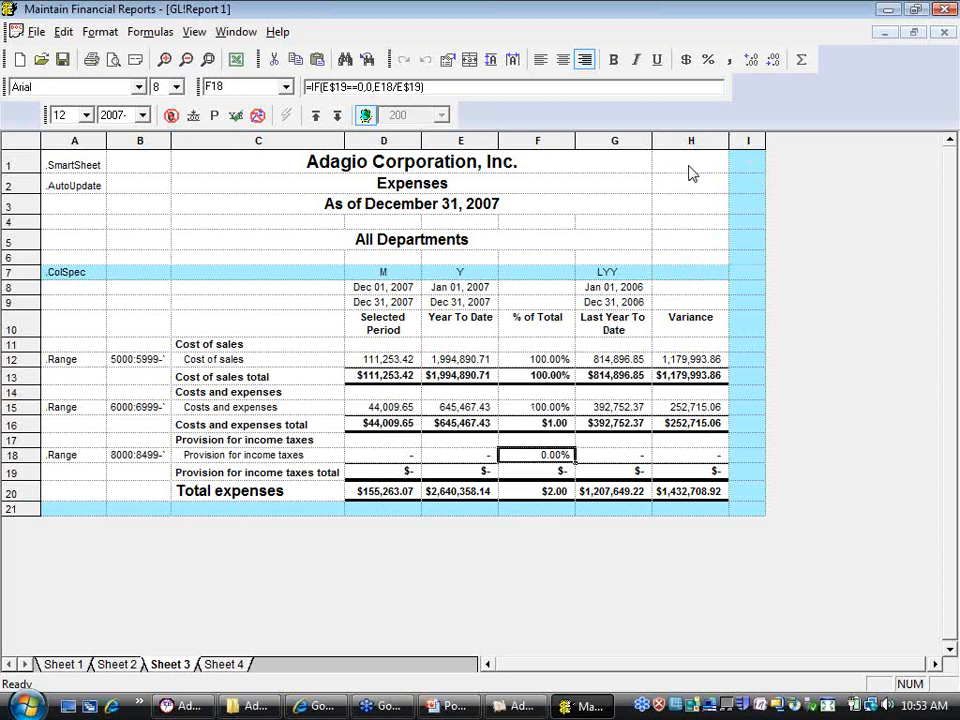
Duplicate the Variance column H
{"action": "left_click", "coordinate": [740, 142]}
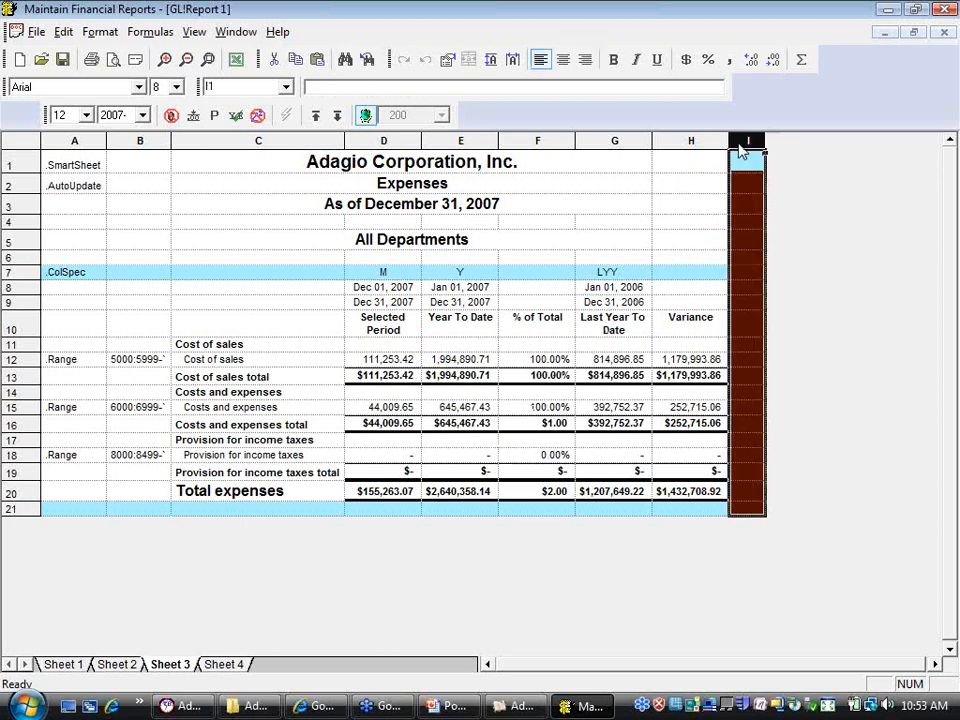
{"action": "right_click", "coordinate": [740, 145]}
{"action": "left_click", "coordinate": [677, 143]}
{"action": "right_click", "coordinate": [677, 143]}
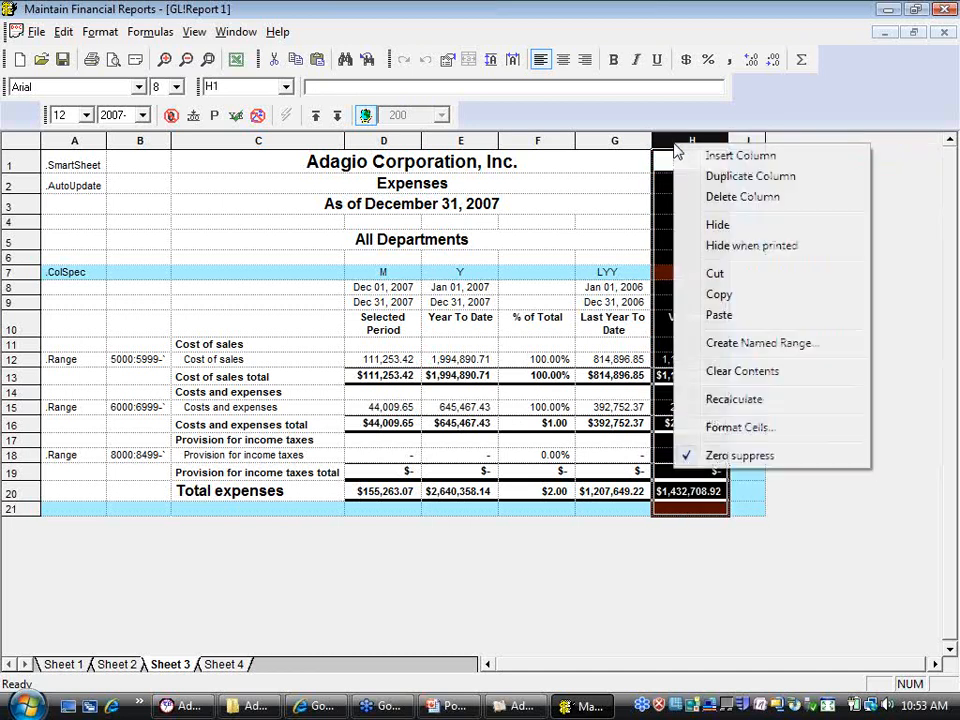
{"action": "left_click", "coordinate": [716, 179]}
{"action": "left_click", "coordinate": [722, 210]}
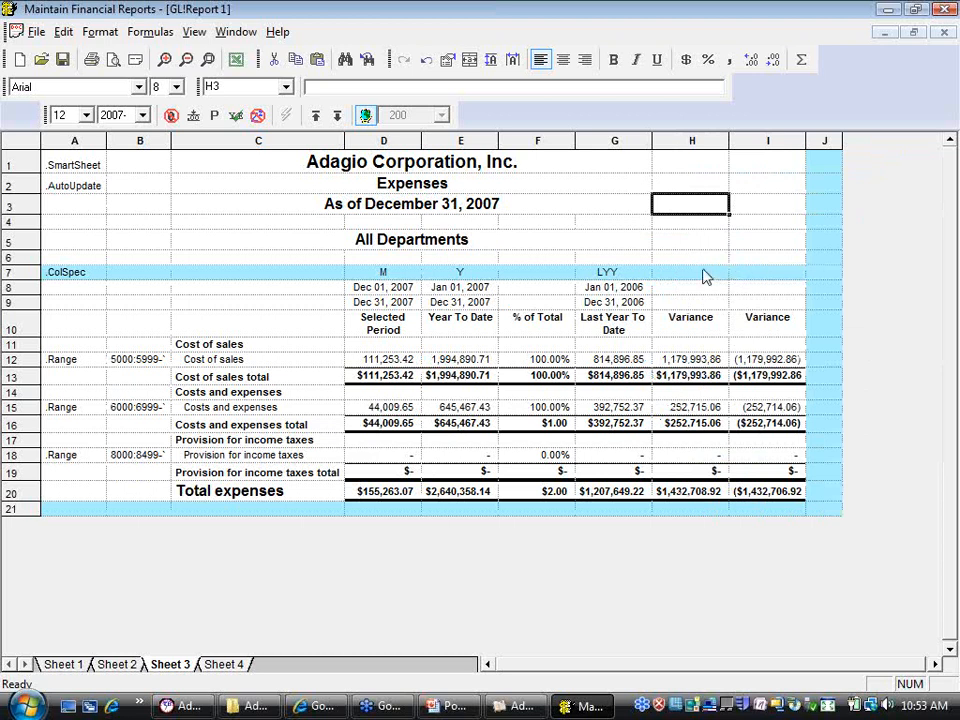
Insert the bitmap graphic Adagio logo.bmp from the SAMDATA folder into cell H1
{"action": "left_click", "coordinate": [705, 168]}
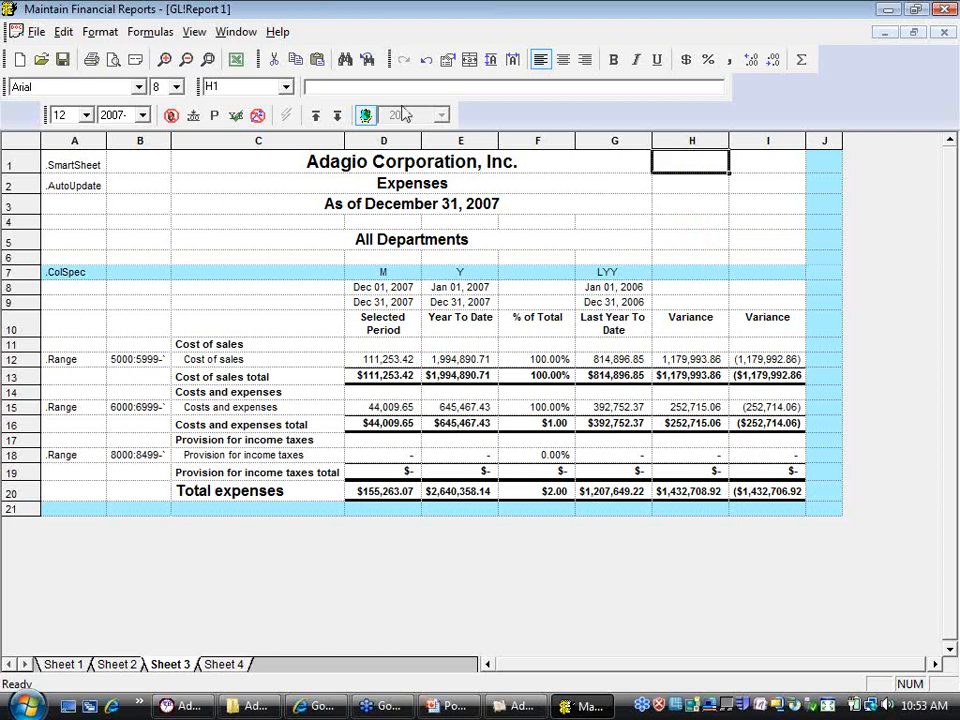
{"action": "left_click", "coordinate": [62, 34]}
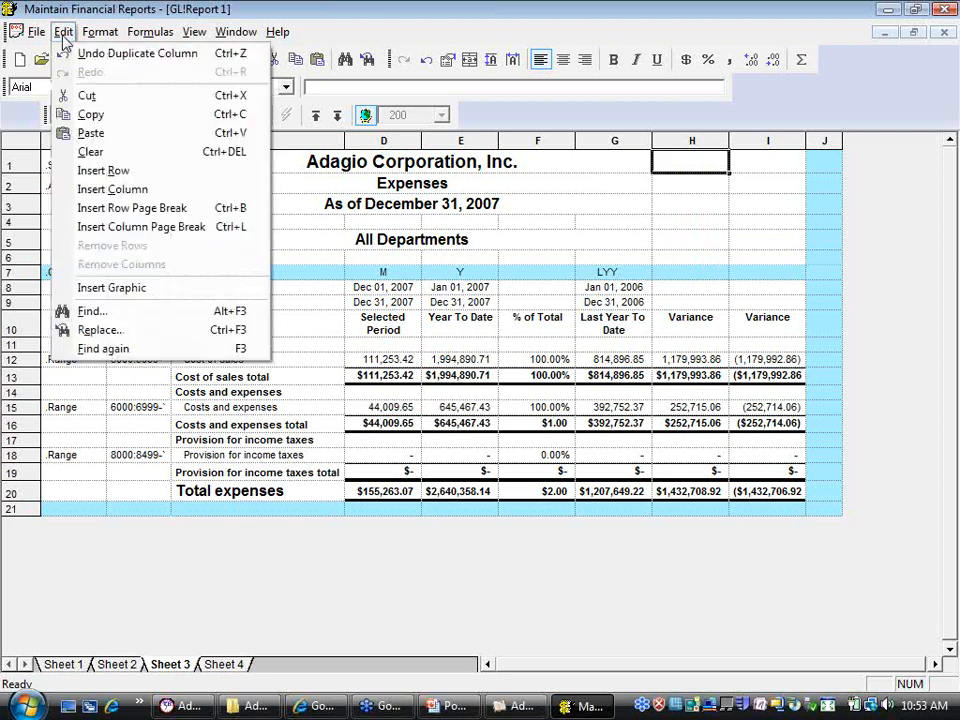
{"action": "left_click", "coordinate": [107, 289]}
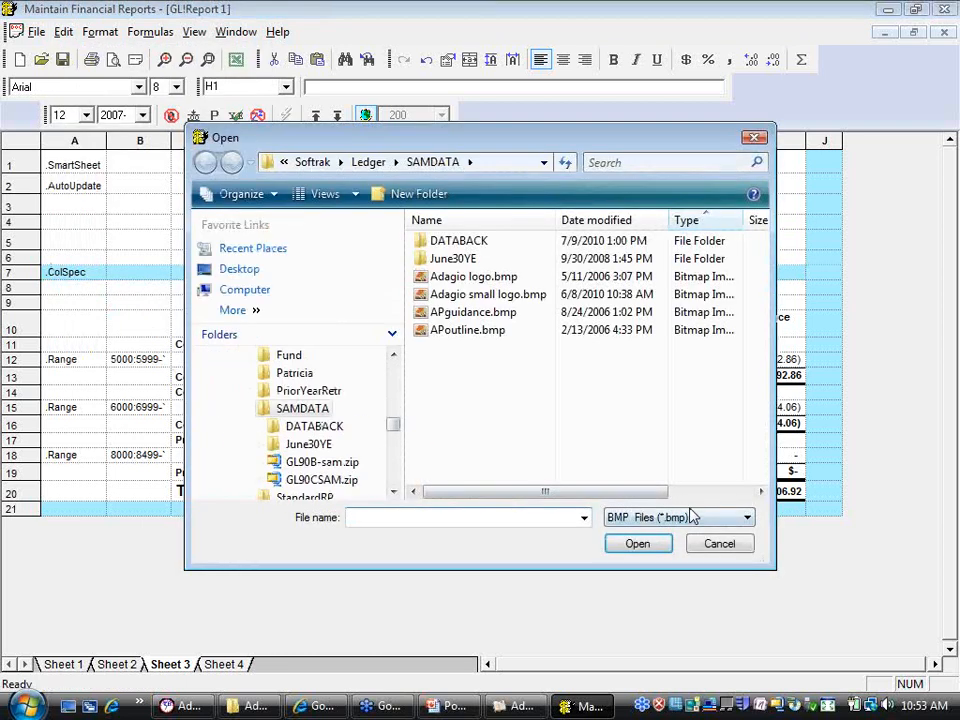
{"action": "left_click", "coordinate": [749, 520]}
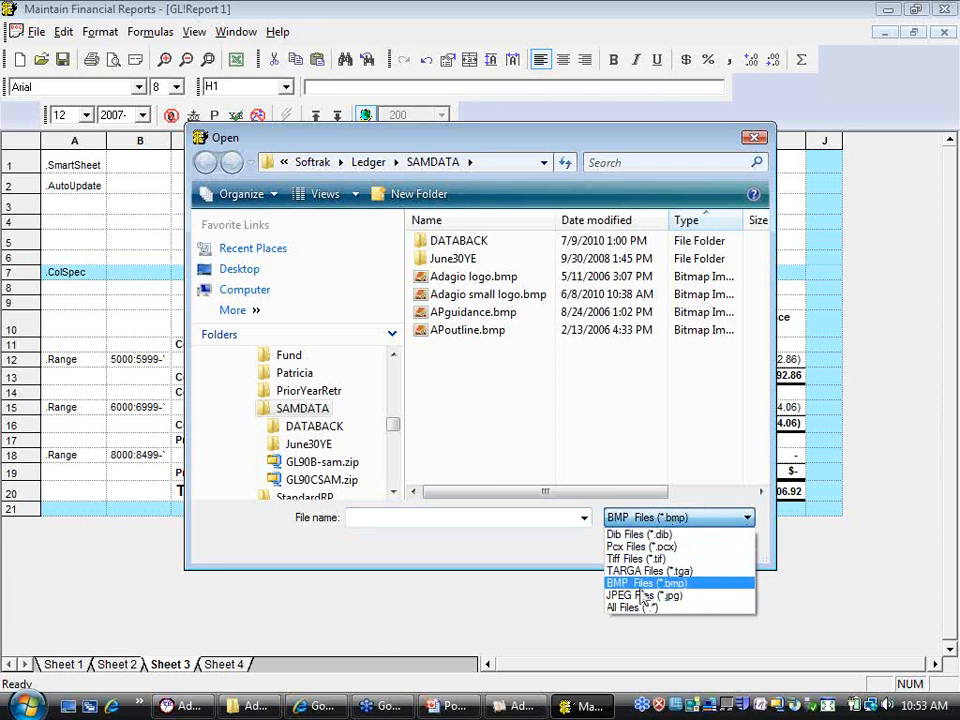
{"action": "left_click", "coordinate": [700, 582]}
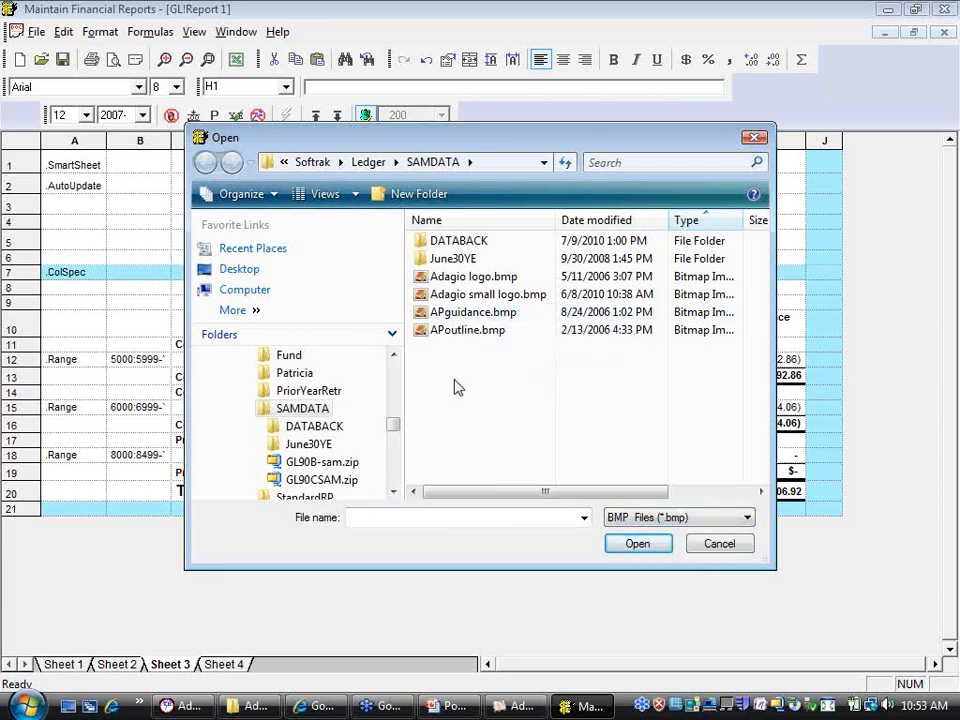
{"action": "left_click_drag", "start_coordinate": [489, 149], "coordinate": [487, 212]}
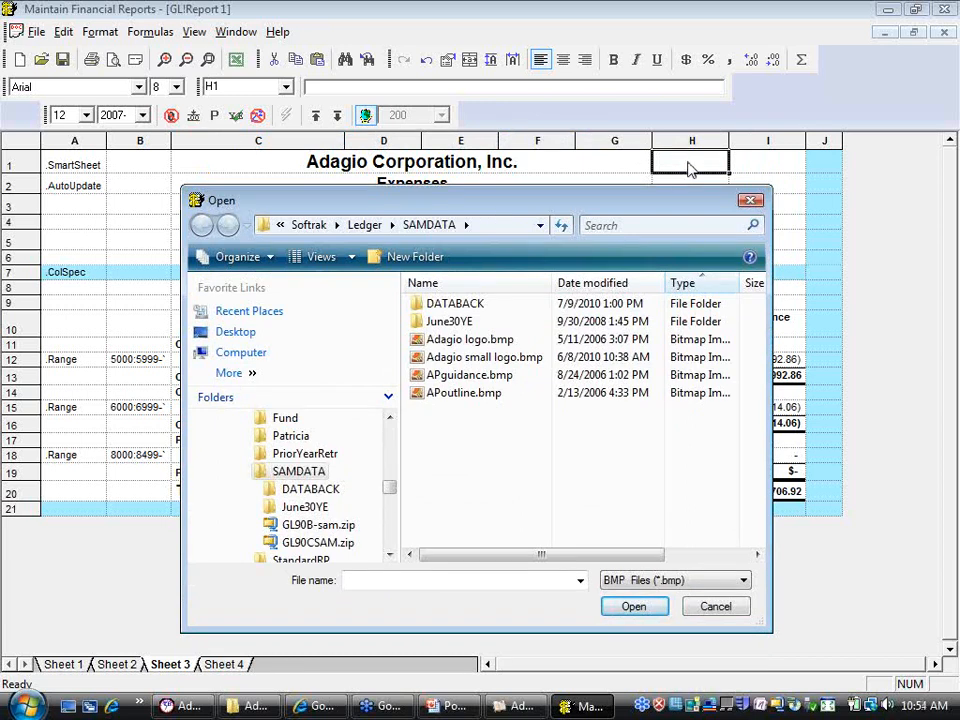
{"action": "left_click", "coordinate": [468, 339]}
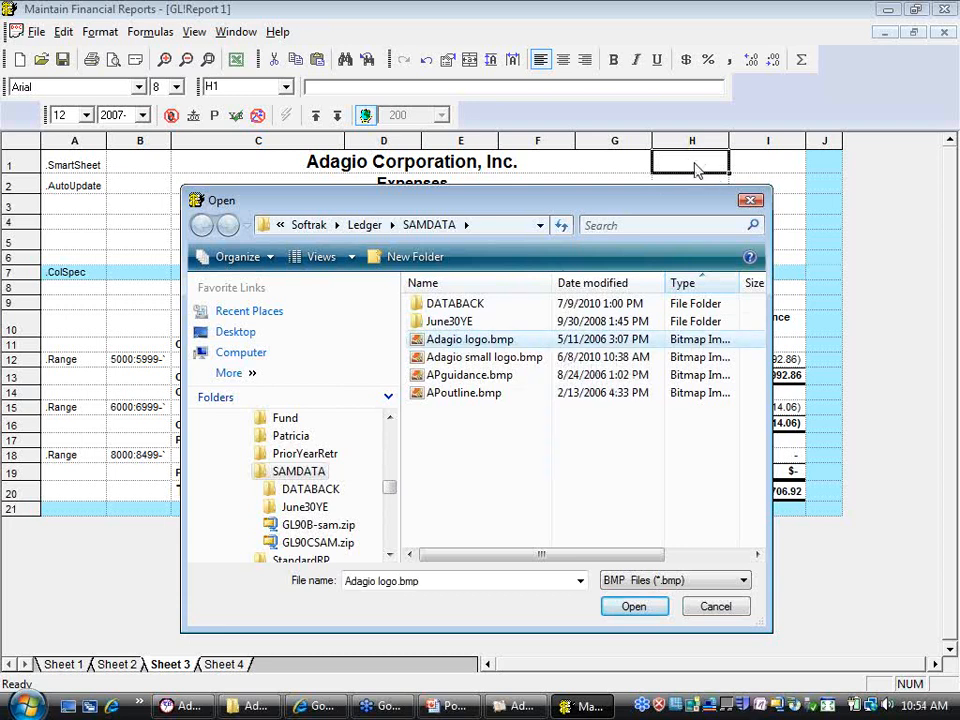
{"action": "left_click", "coordinate": [632, 607]}
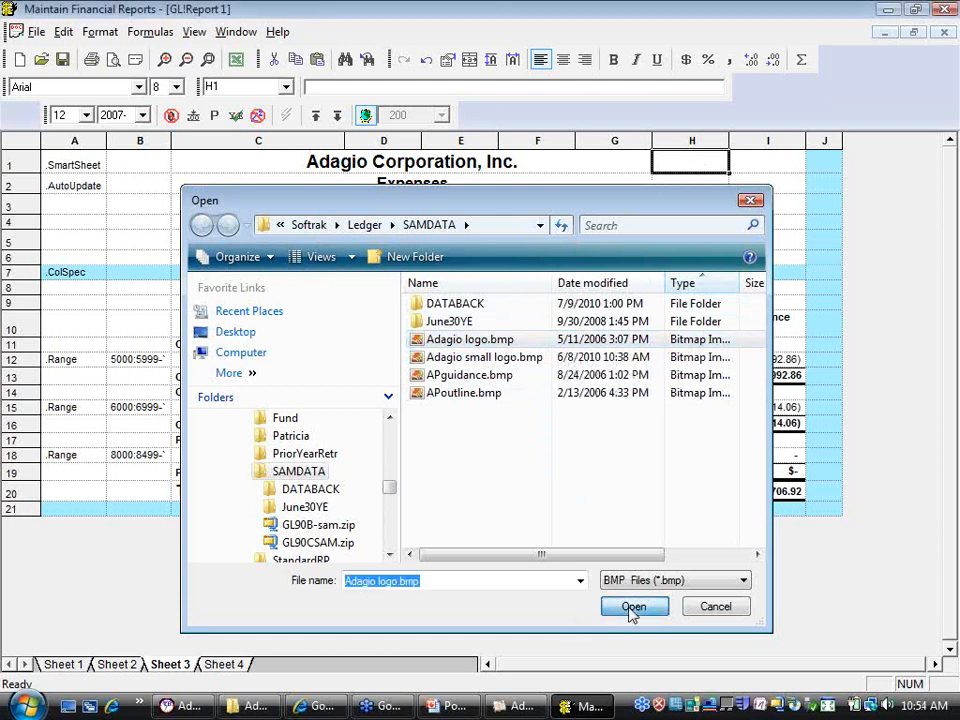
{"action": "left_click_drag", "start_coordinate": [615, 669], "coordinate": [776, 677]}
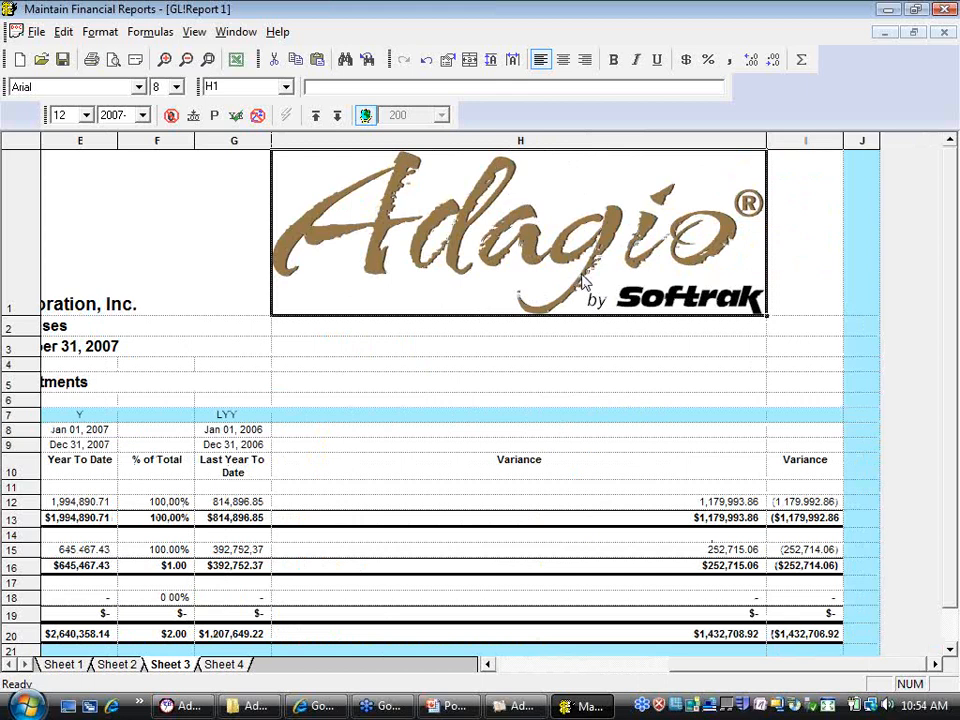
Undo the logo insertion in H1 and cover cells H1:I3 so they form one block
{"action": "key", "text": "ctrl+z"}
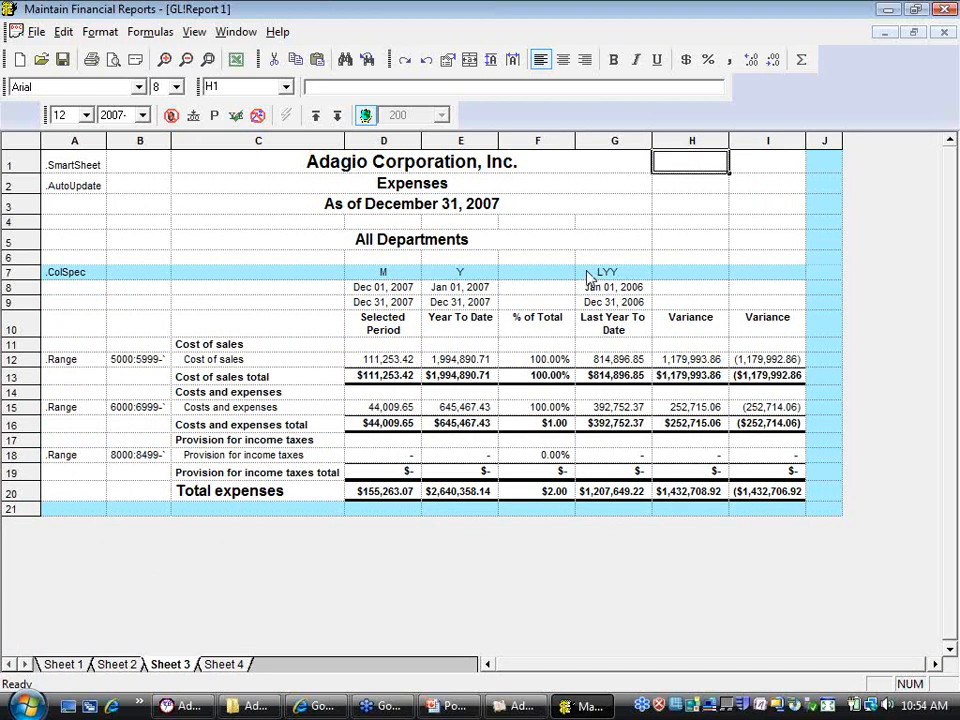
{"action": "left_click_drag", "start_coordinate": [676, 189], "coordinate": [760, 172]}
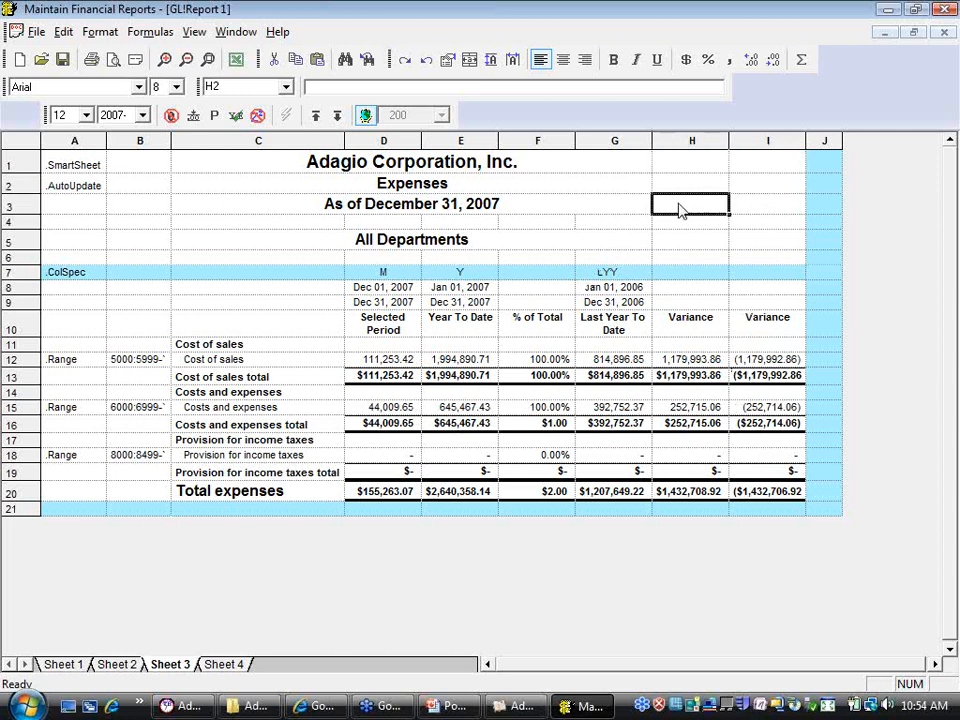
{"action": "left_click_drag", "start_coordinate": [681, 208], "coordinate": [732, 176]}
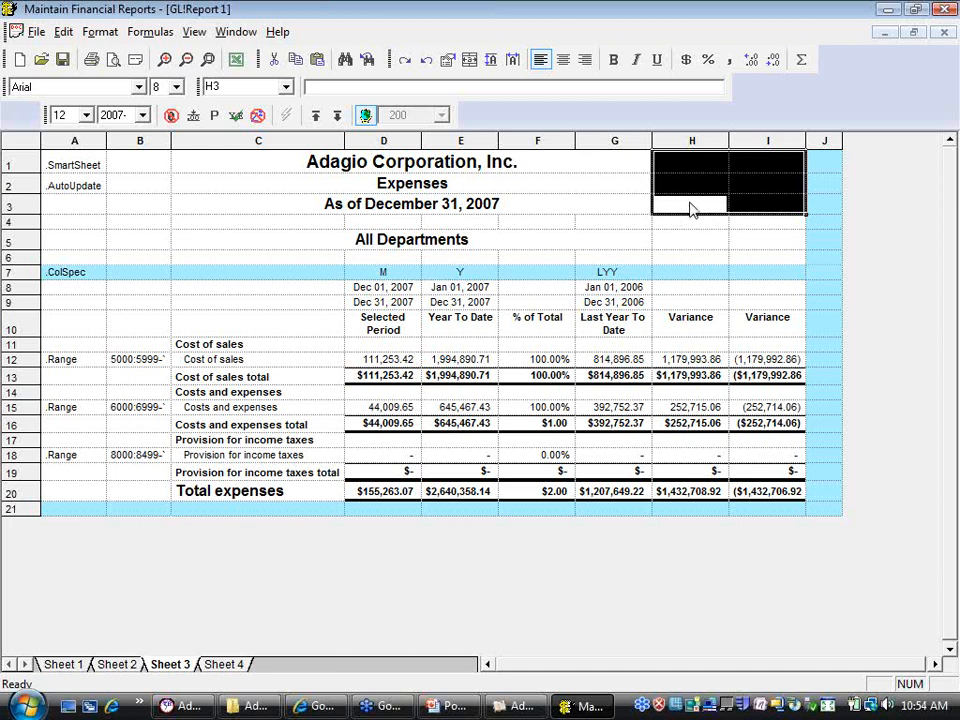
{"action": "right_click", "coordinate": [690, 208]}
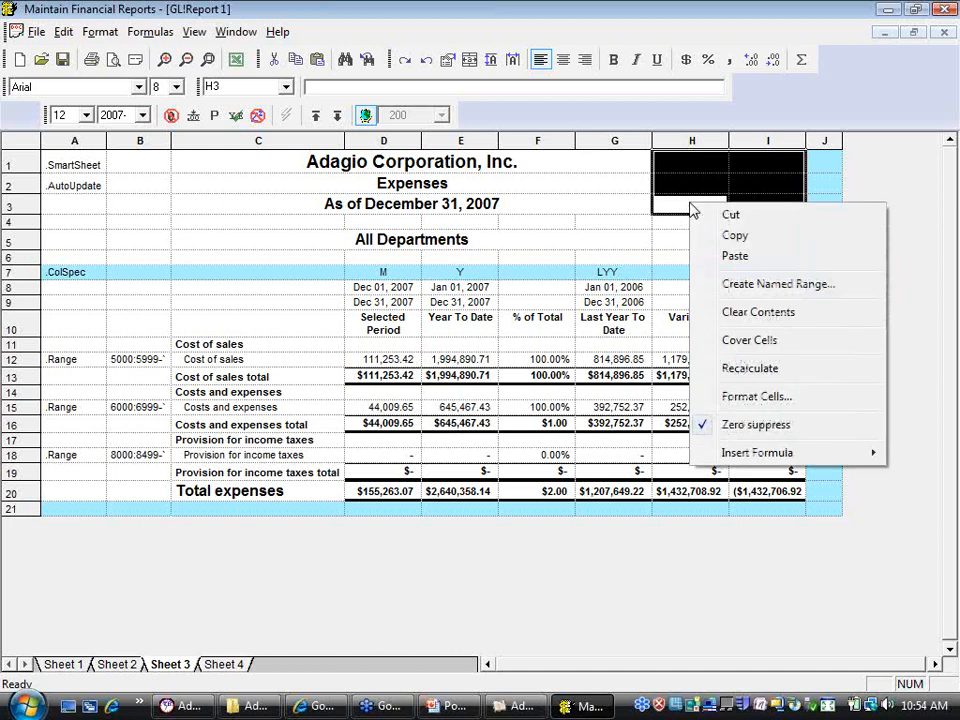
{"action": "left_click", "coordinate": [750, 341]}
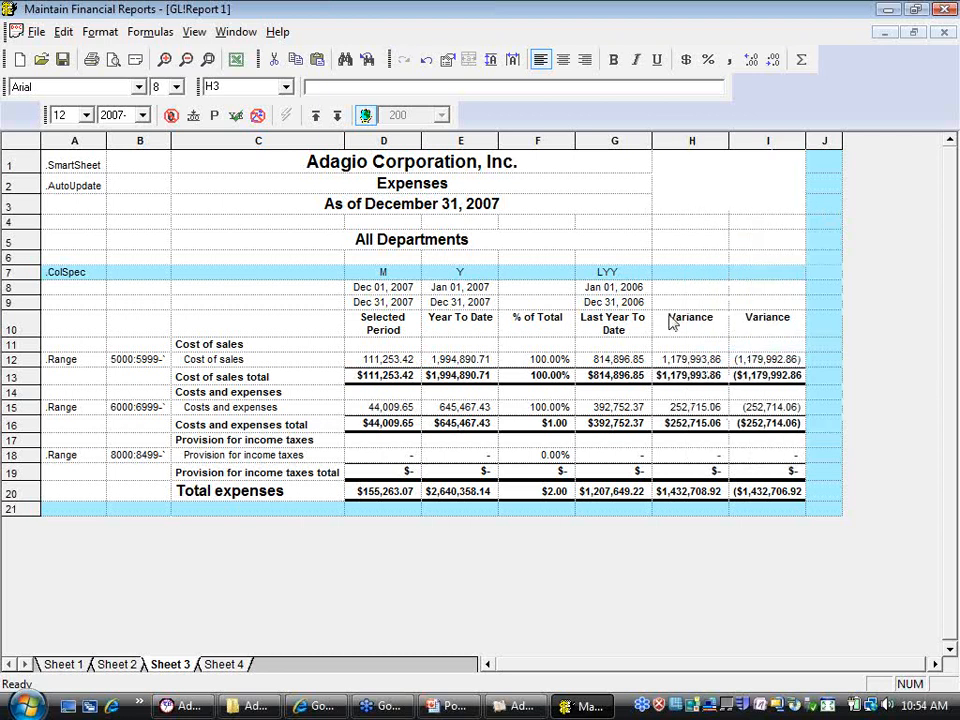
Insert the graphic Adagio logo.bmp into the covered block H1:I3 and check the page in the print preview
{"action": "left_click_drag", "start_coordinate": [690, 160], "coordinate": [765, 205]}
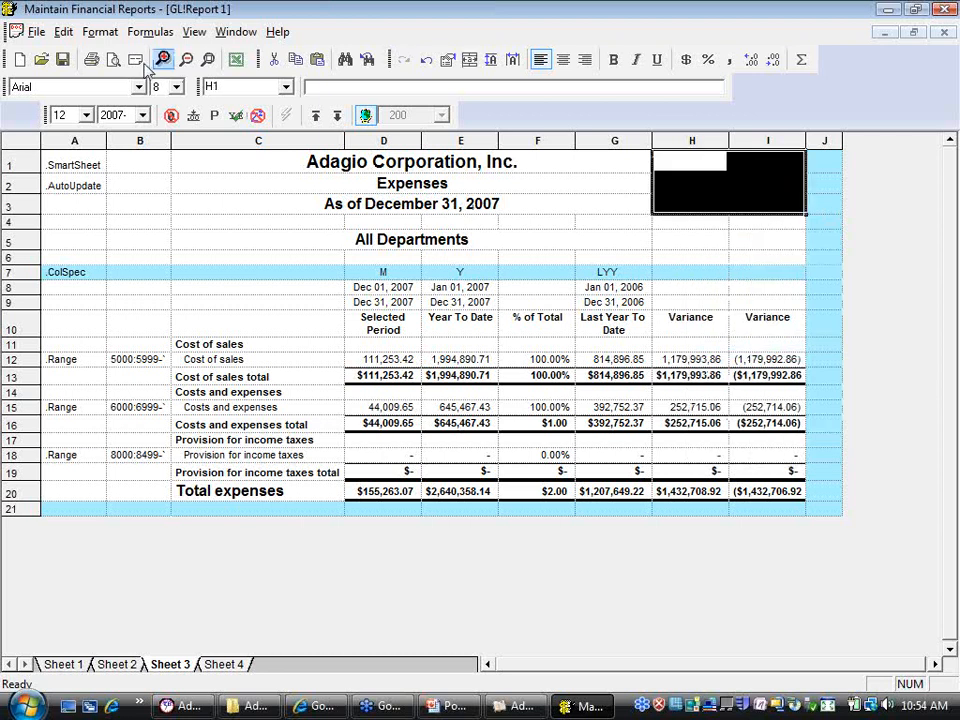
{"action": "left_click", "coordinate": [63, 32]}
{"action": "left_click", "coordinate": [130, 290]}
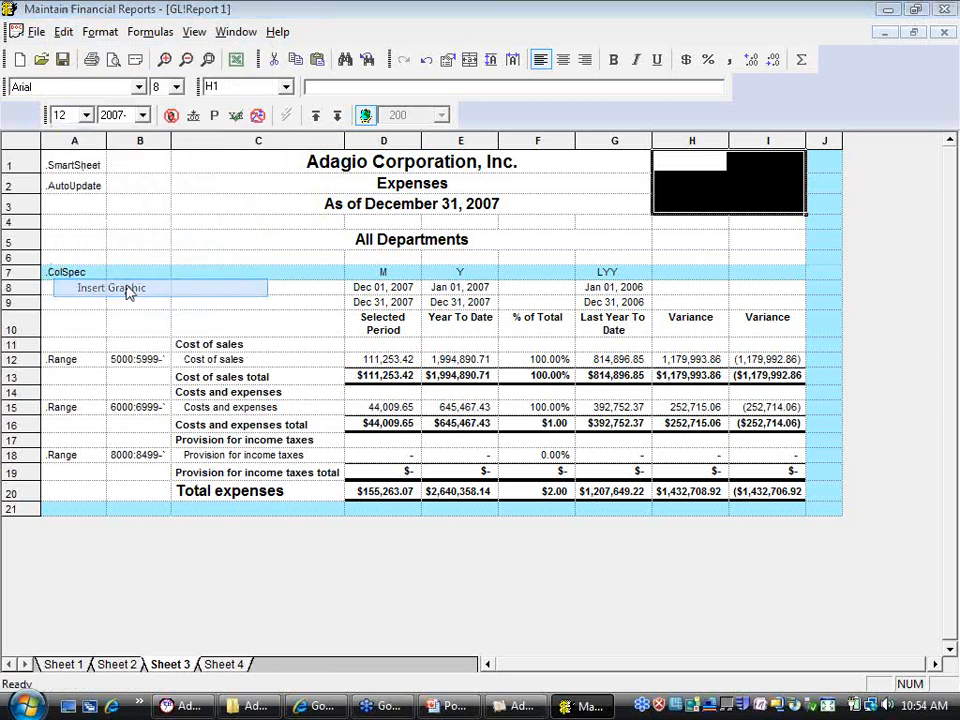
{"action": "left_click", "coordinate": [420, 338]}
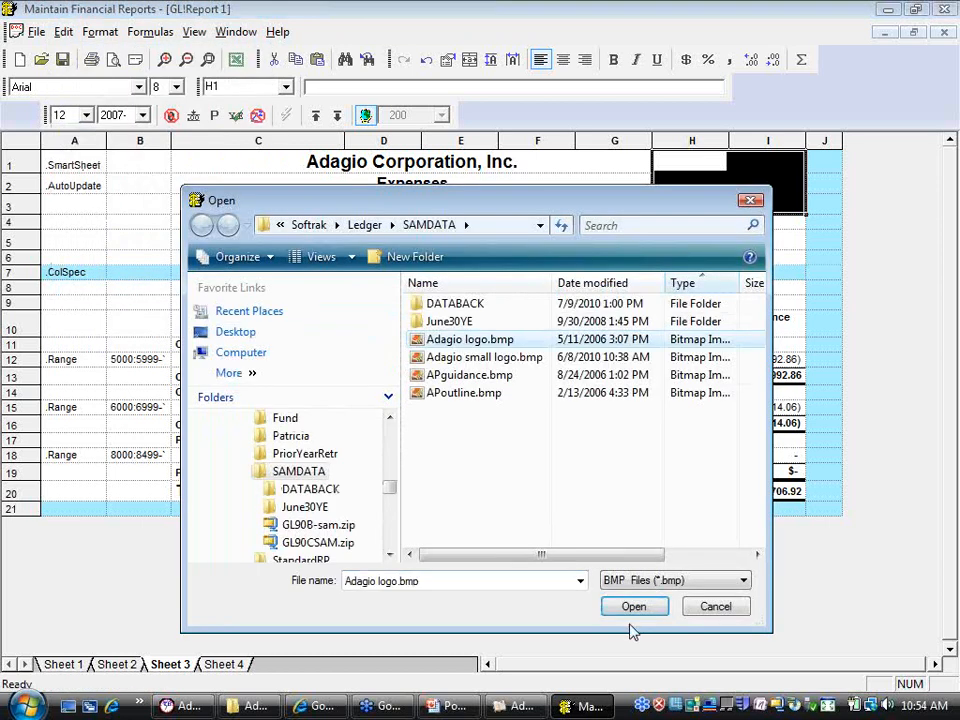
{"action": "left_click", "coordinate": [640, 607]}
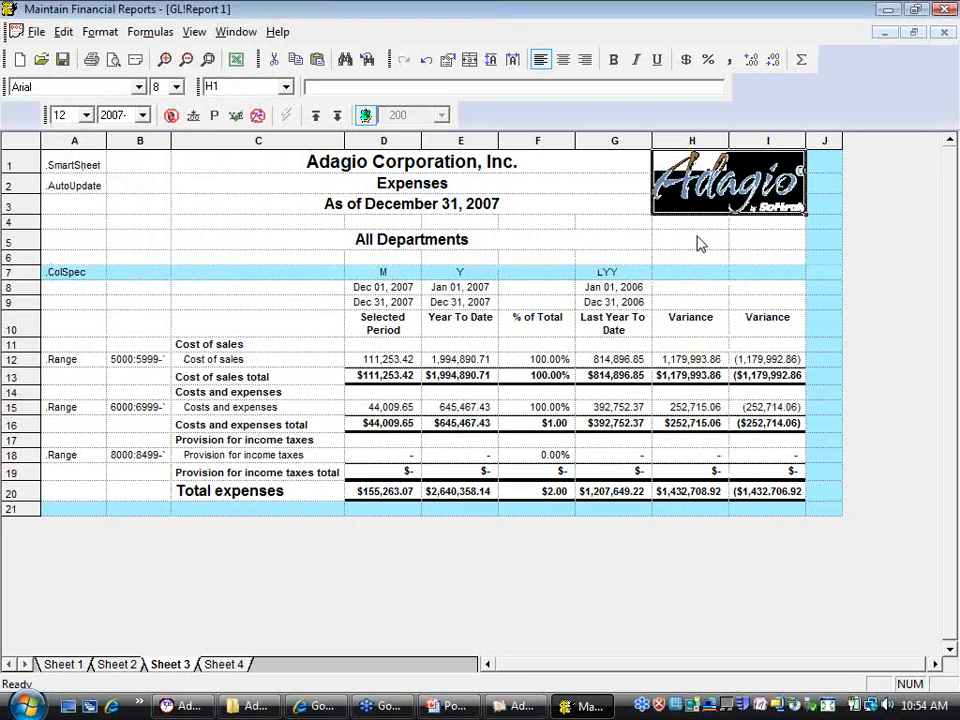
{"action": "left_click", "coordinate": [698, 241]}
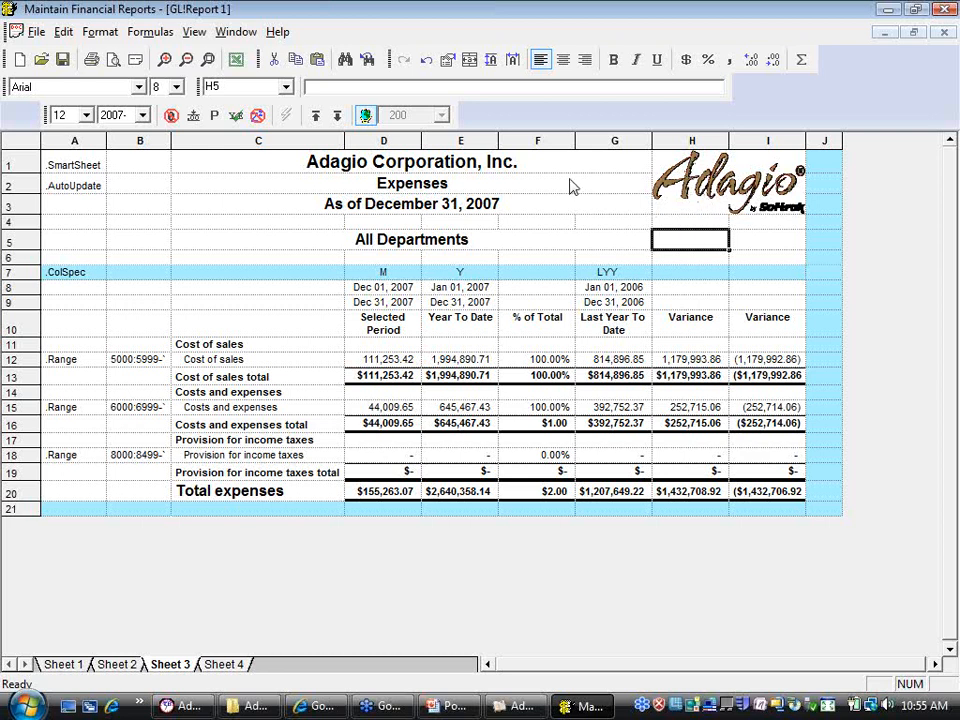
{"action": "left_click", "coordinate": [89, 59]}
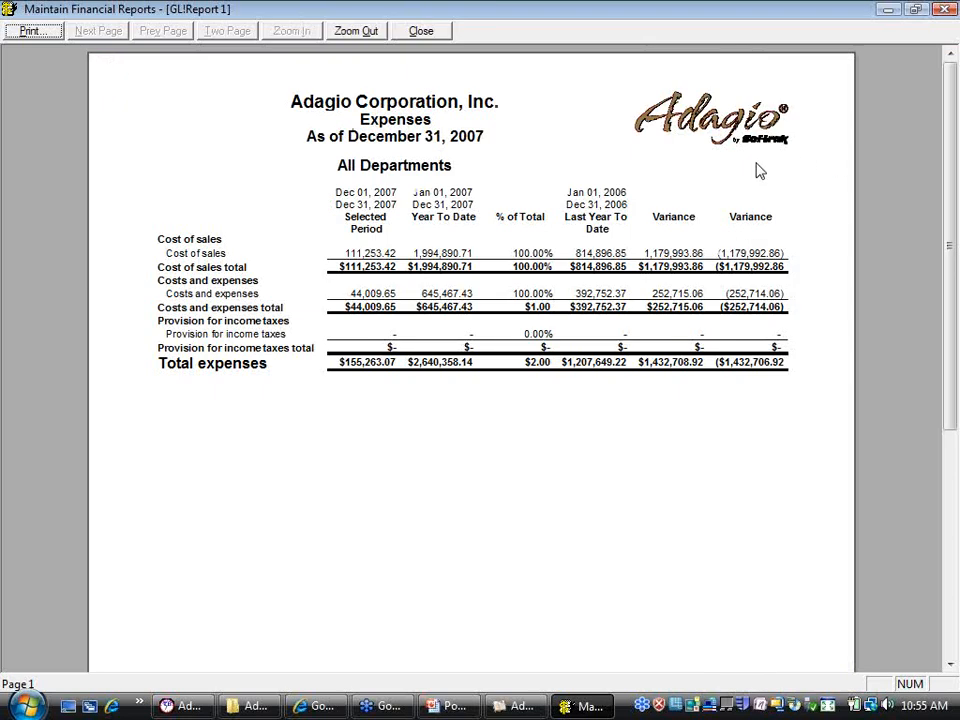
{"action": "left_click", "coordinate": [404, 32]}
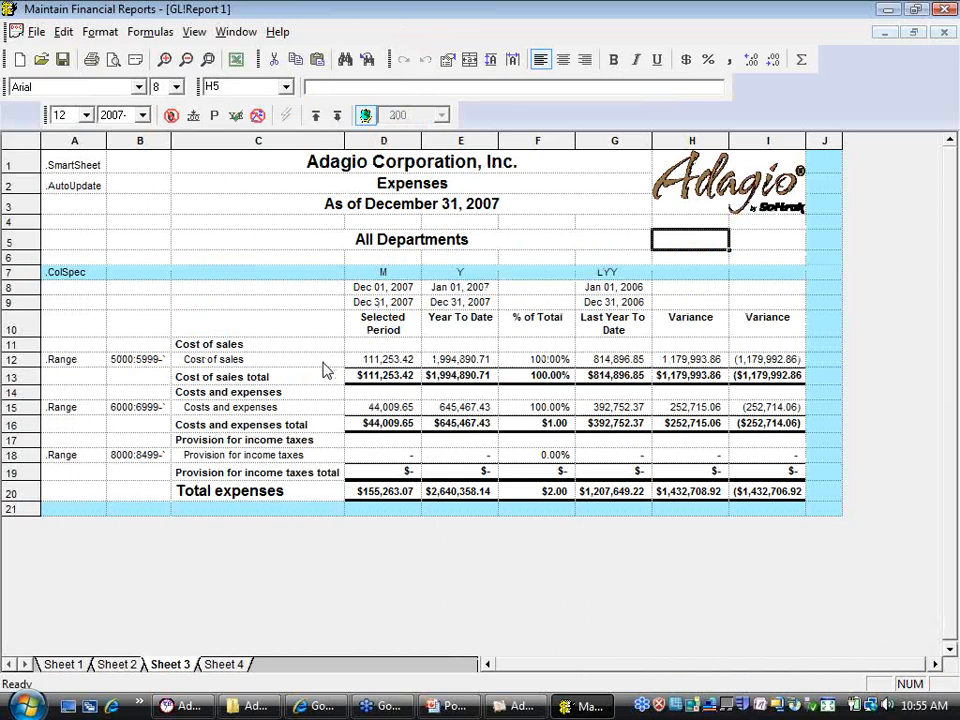
Insert a new blank worksheet into the report
{"action": "left_click", "coordinate": [193, 32]}
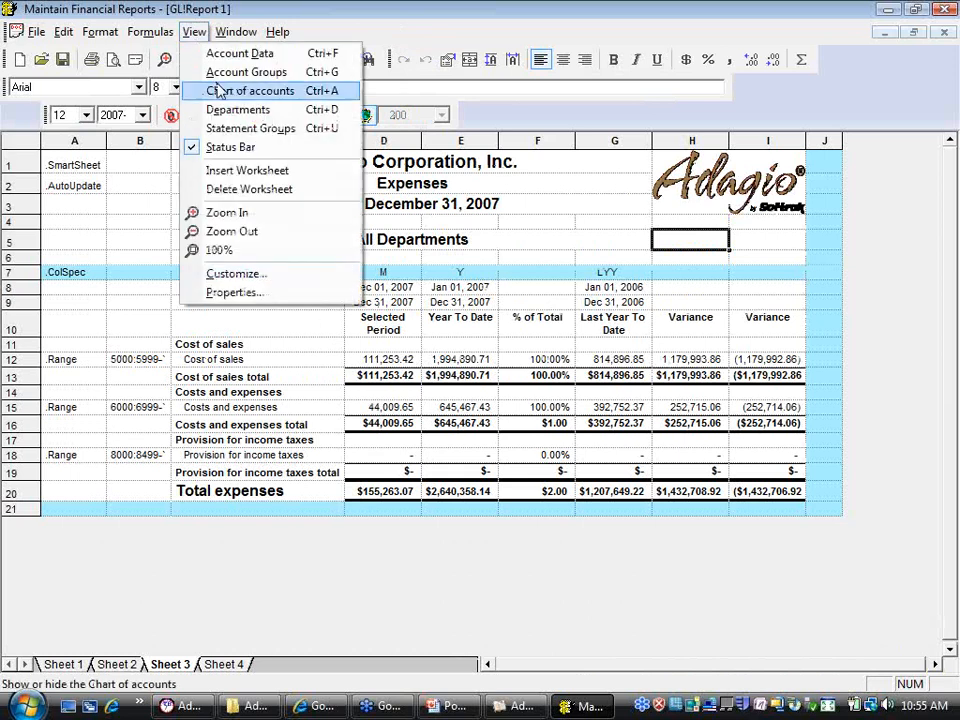
{"action": "left_click", "coordinate": [220, 171]}
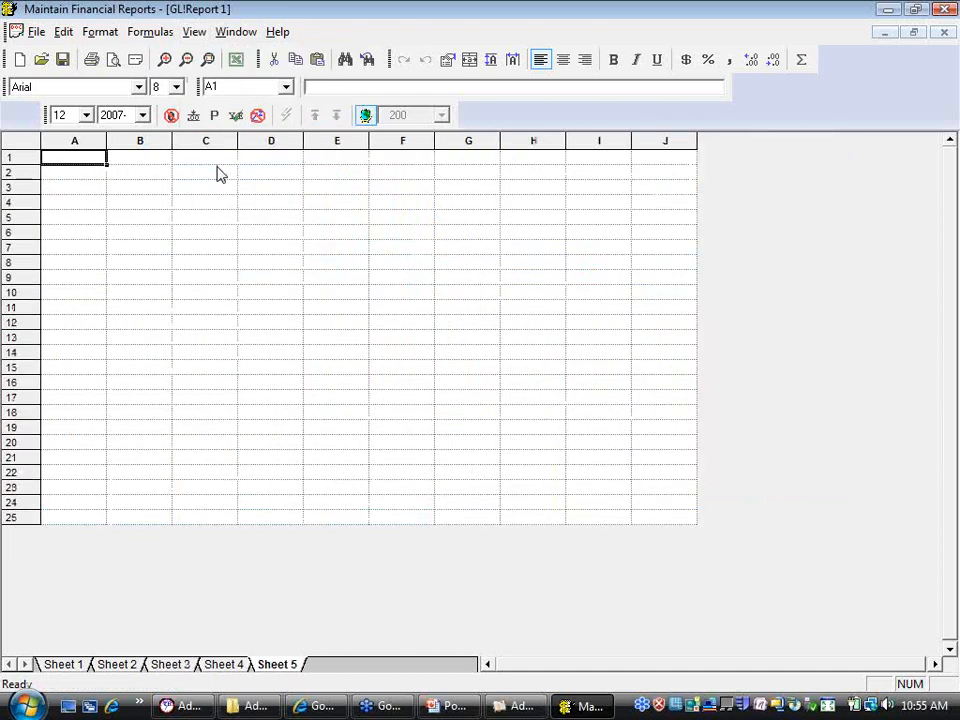
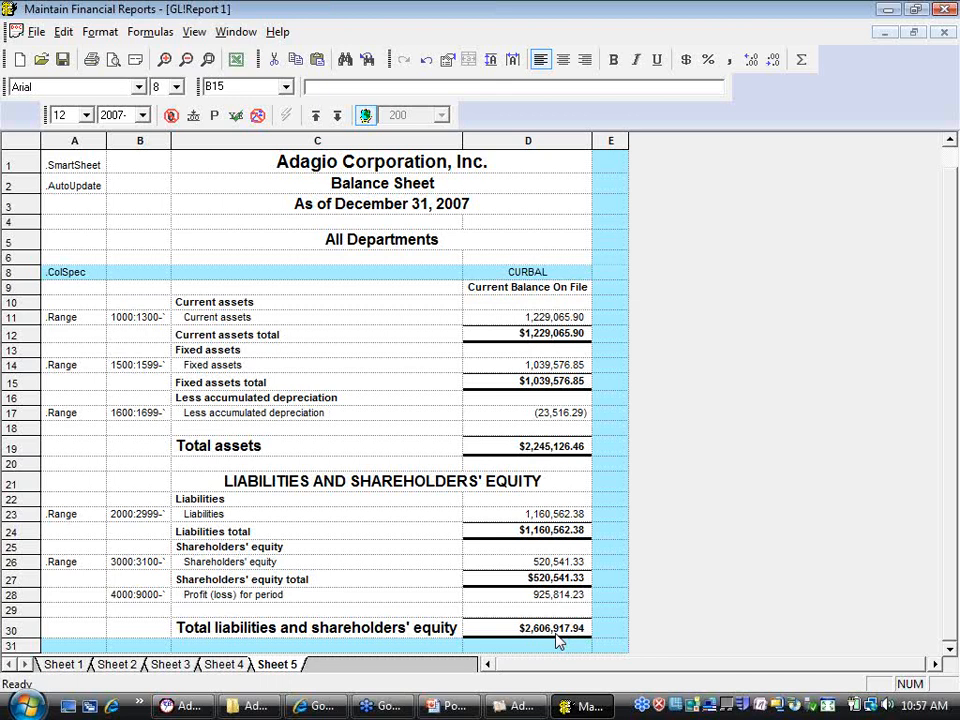
Show the chart of accounts, go to the balance sheet accounts and verify them against GL!Report 1
{"action": "left_click", "coordinate": [194, 33]}
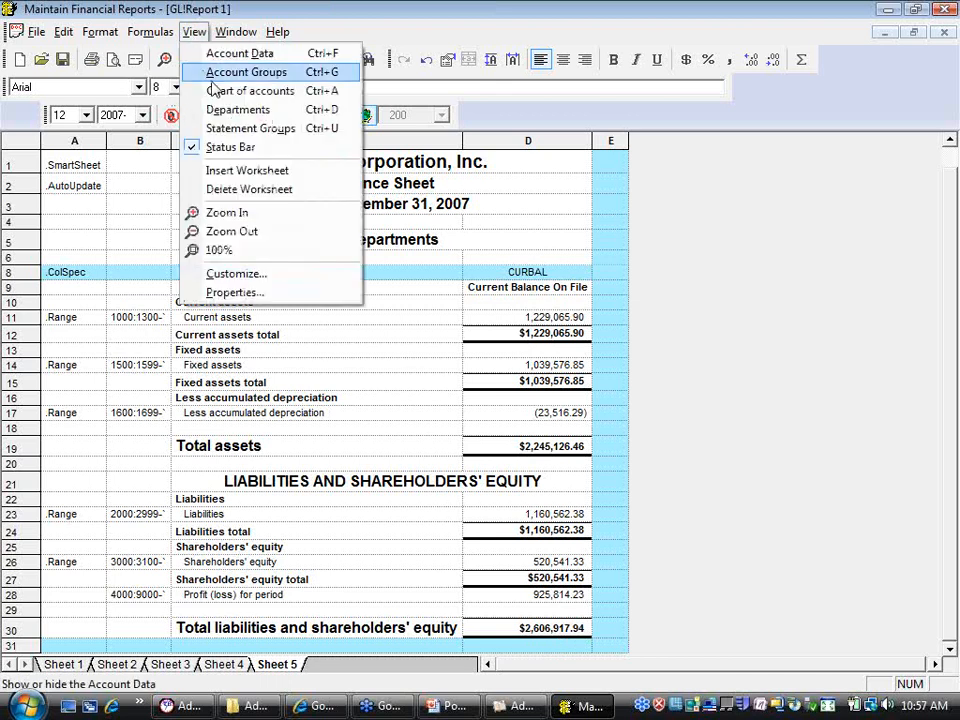
{"action": "left_click", "coordinate": [288, 99]}
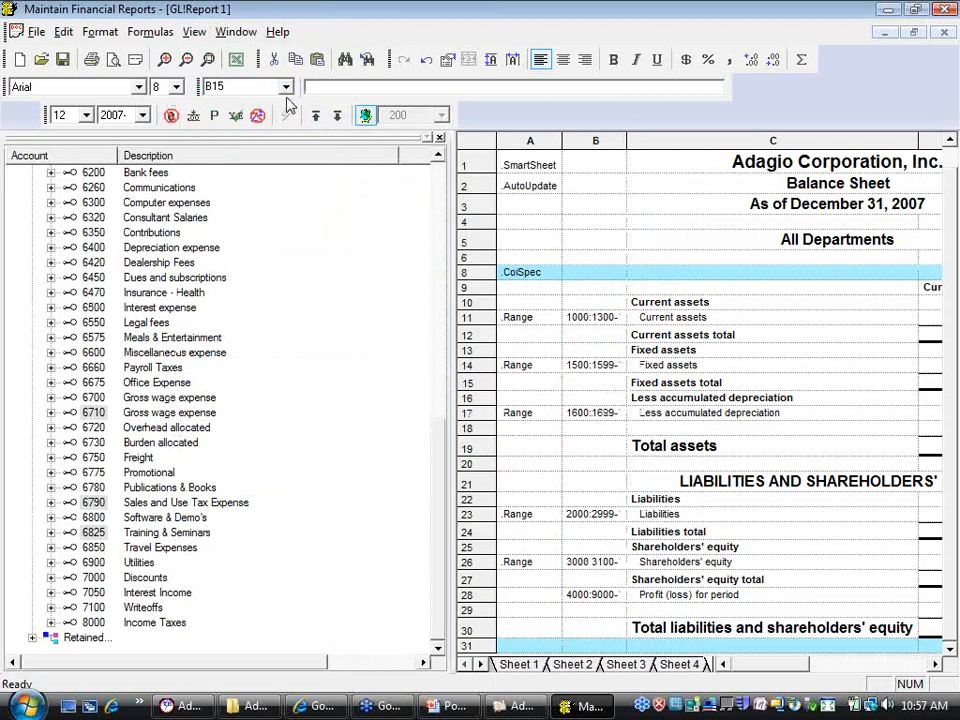
{"action": "left_click_drag", "start_coordinate": [443, 557], "coordinate": [294, 221]}
{"action": "left_click", "coordinate": [32, 202]}
{"action": "left_click", "coordinate": [32, 187]}
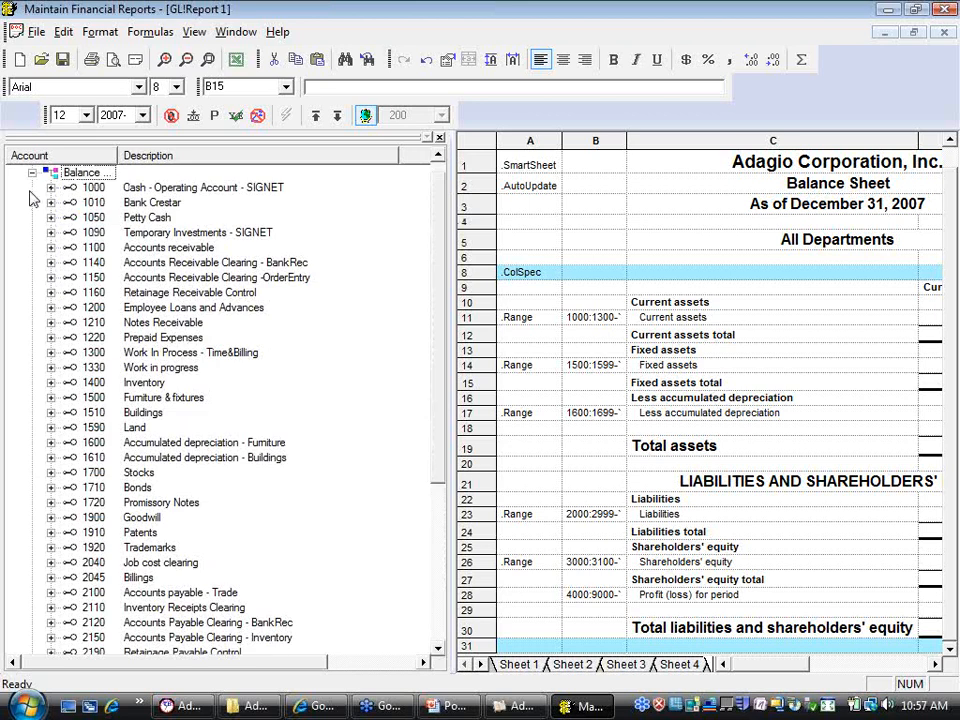
{"action": "right_click", "coordinate": [368, 347]}
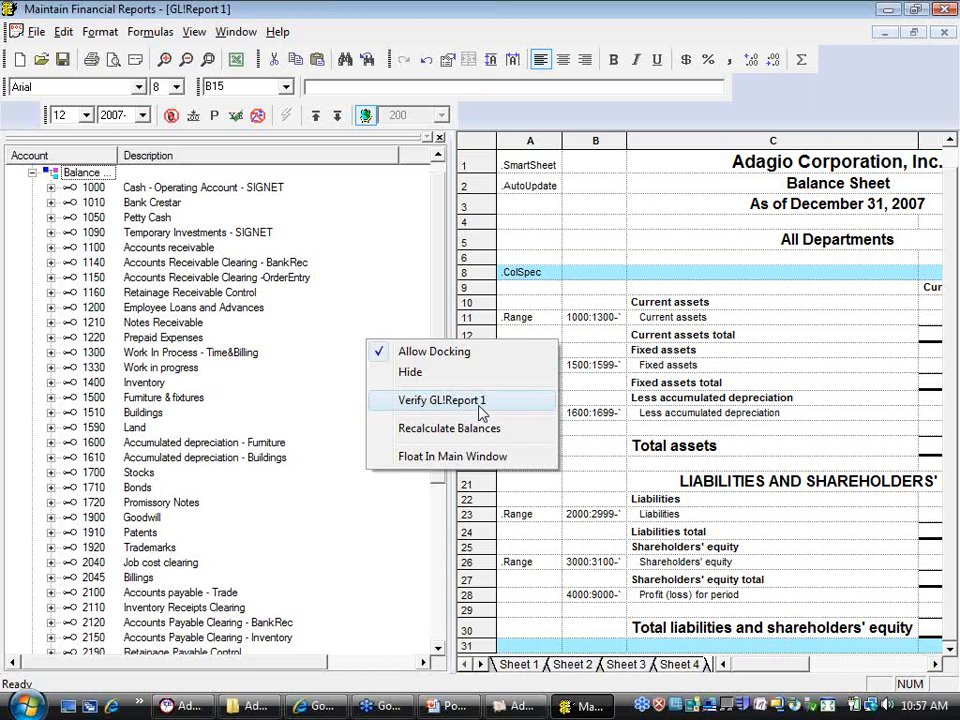
{"action": "left_click", "coordinate": [481, 413]}
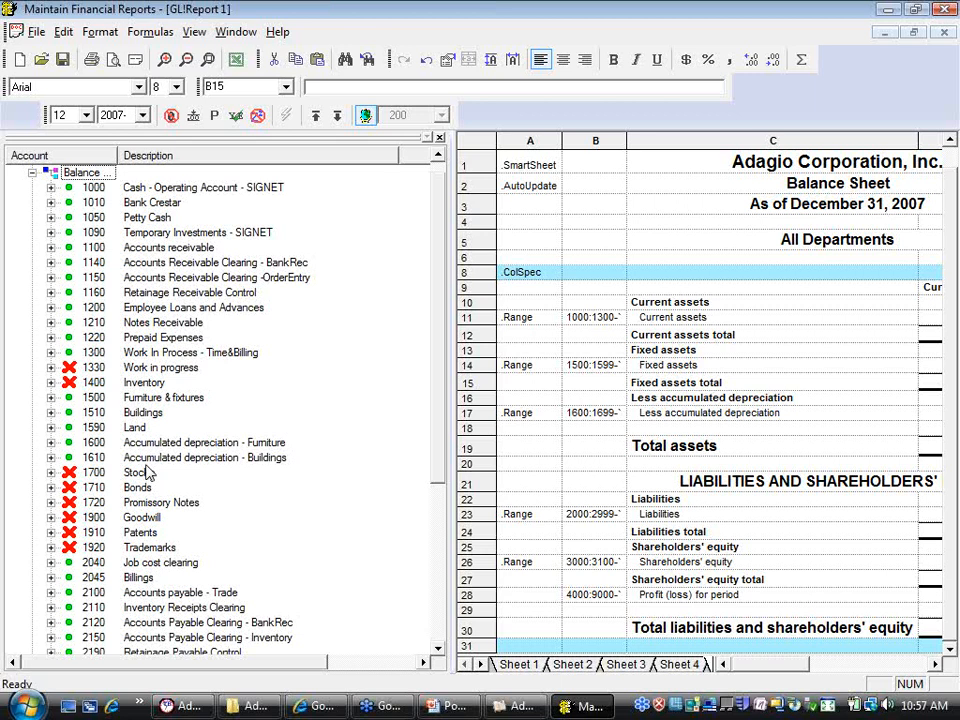
{"action": "left_click", "coordinate": [103, 371]}
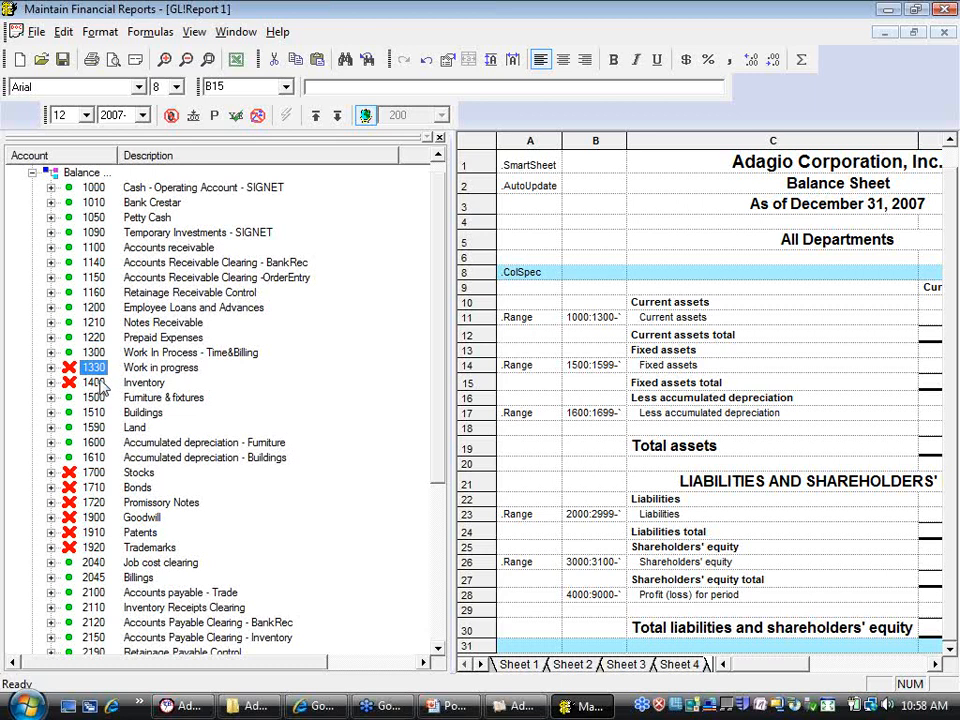
{"action": "left_click", "coordinate": [101, 384], "text": "ctrl"}
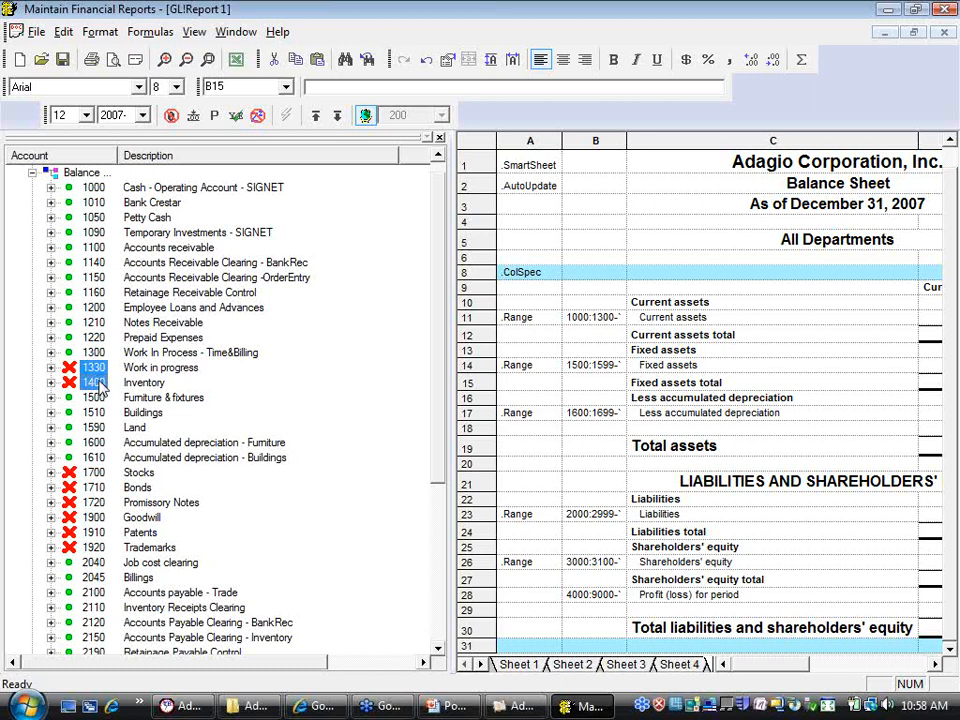
{"action": "left_click", "coordinate": [94, 472], "text": "ctrl"}
{"action": "left_click", "coordinate": [94, 487], "text": "ctrl"}
{"action": "left_click", "coordinate": [94, 502], "text": "ctrl"}
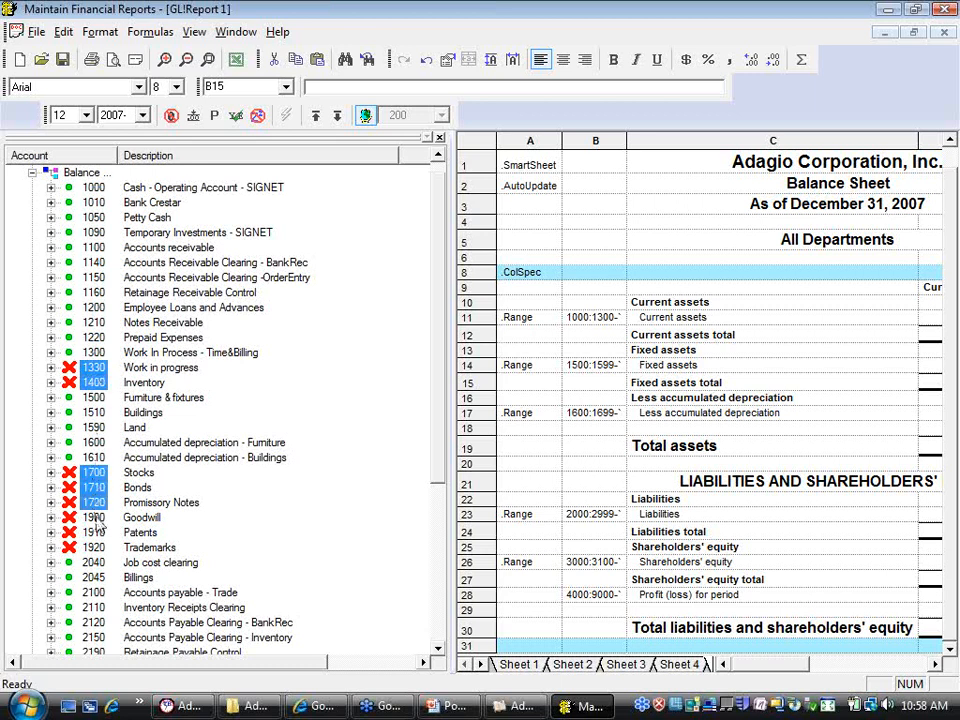
{"action": "left_click", "coordinate": [94, 517], "text": "ctrl"}
{"action": "left_click", "coordinate": [94, 532], "text": "ctrl"}
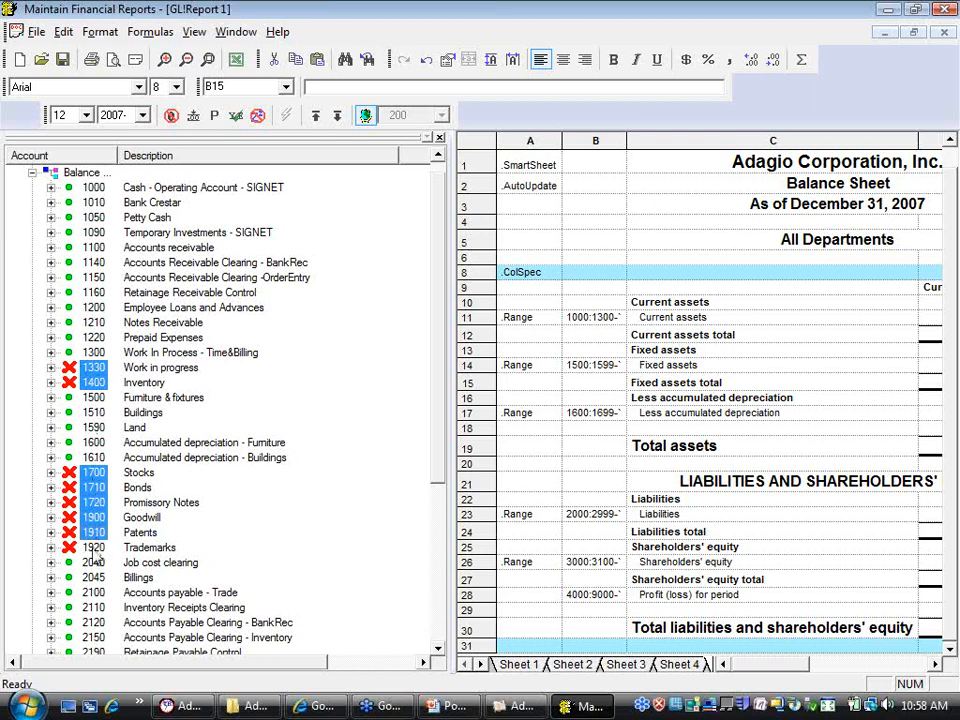
{"action": "left_click", "coordinate": [96, 549], "text": "ctrl"}
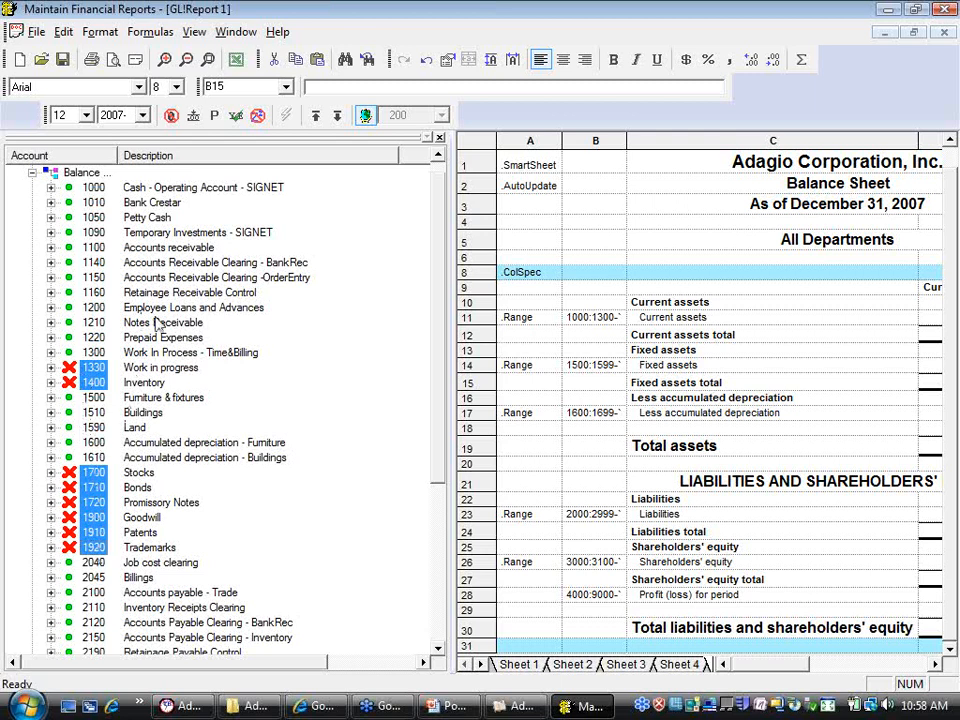
{"action": "left_click_drag", "start_coordinate": [86, 382], "coordinate": [176, 331]}
Add the accounts marked missing, 1330, 1400, 1700, 1710, 1720, 1900, 1910 and 1920, to the Current assets range in B11
{"action": "left_click", "coordinate": [93, 367]}
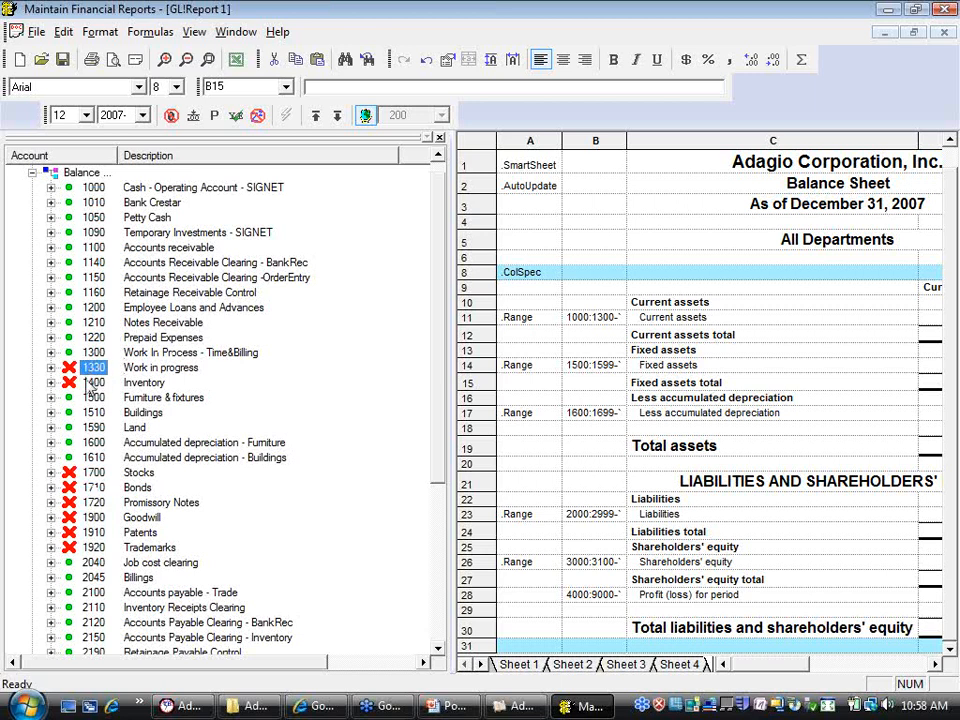
{"action": "left_click", "coordinate": [84, 385], "text": "ctrl"}
{"action": "left_click", "coordinate": [88, 473], "text": "ctrl"}
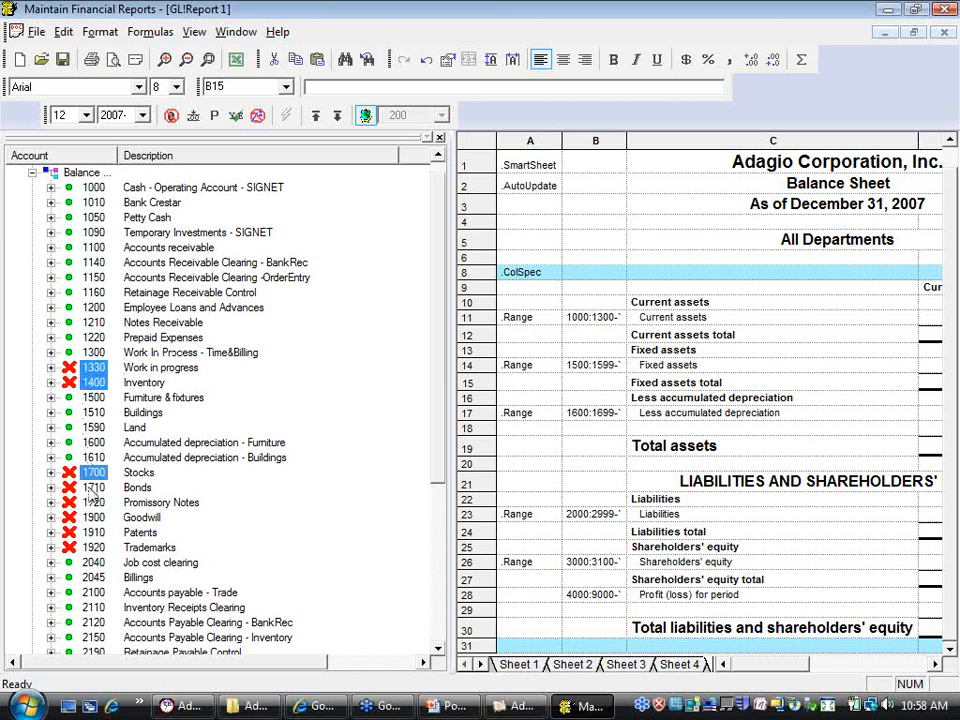
{"action": "left_click", "coordinate": [91, 489], "text": "ctrl"}
{"action": "left_click", "coordinate": [94, 504], "text": "ctrl"}
{"action": "left_click", "coordinate": [95, 517], "text": "ctrl"}
{"action": "left_click", "coordinate": [95, 532], "text": "ctrl"}
{"action": "left_click", "coordinate": [96, 547], "text": "ctrl"}
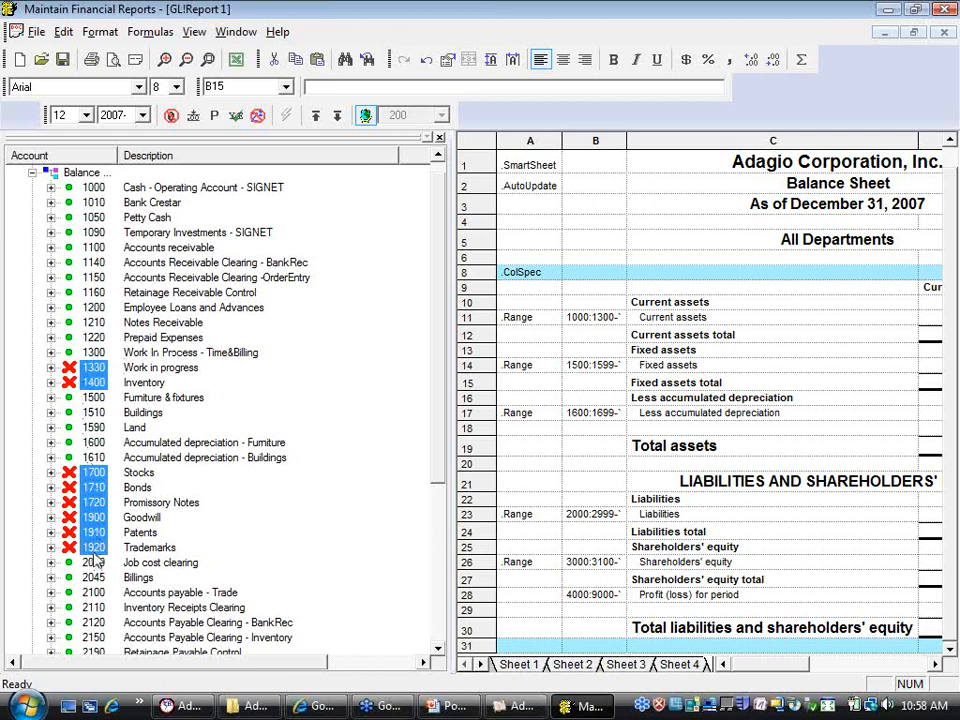
{"action": "left_click_drag", "start_coordinate": [92, 548], "coordinate": [586, 315]}
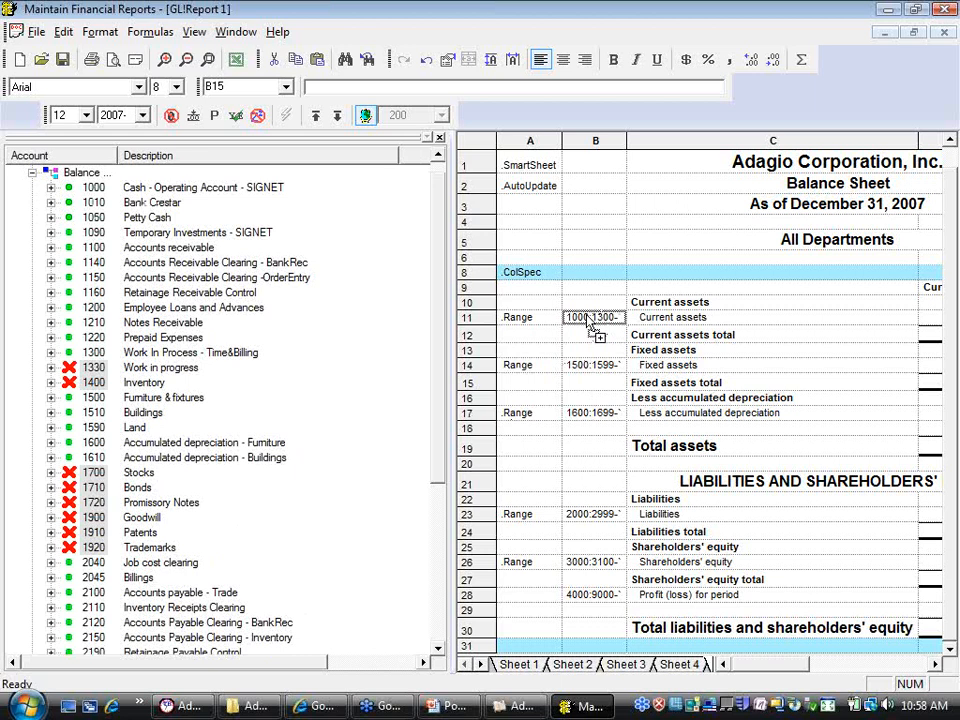
{"action": "left_click_drag", "start_coordinate": [588, 320], "coordinate": [584, 318]}
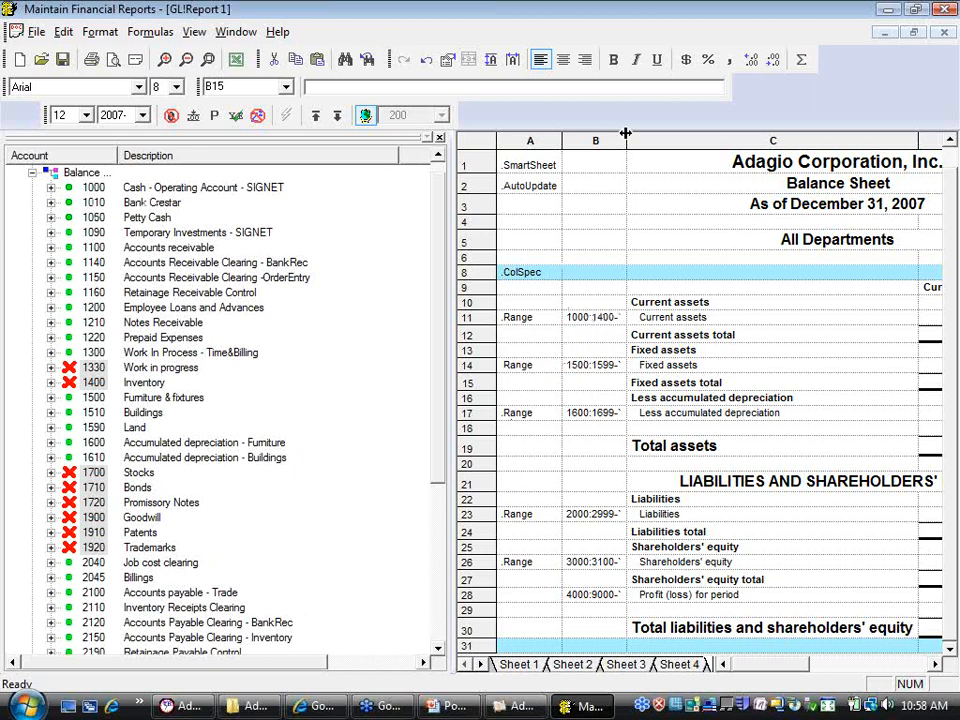
Widen column B and narrow the chart of accounts pane to show the Current Balance On File column
{"action": "mouse_move", "coordinate": [627, 139]}
{"action": "left_mouse_down"}
{"action": "mouse_move", "coordinate": [689, 139]}
{"action": "mouse_move", "coordinate": [643, 140]}
{"action": "left_mouse_up"}
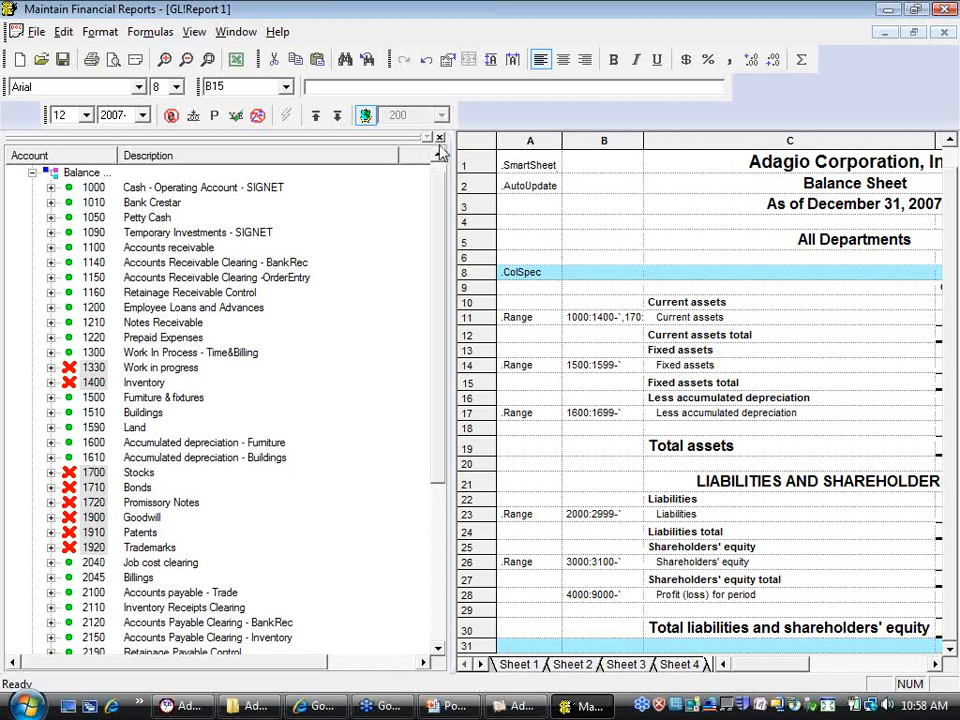
{"action": "left_click_drag", "start_coordinate": [769, 665], "coordinate": [809, 664]}
{"action": "left_click_drag", "start_coordinate": [453, 523], "coordinate": [346, 517]}
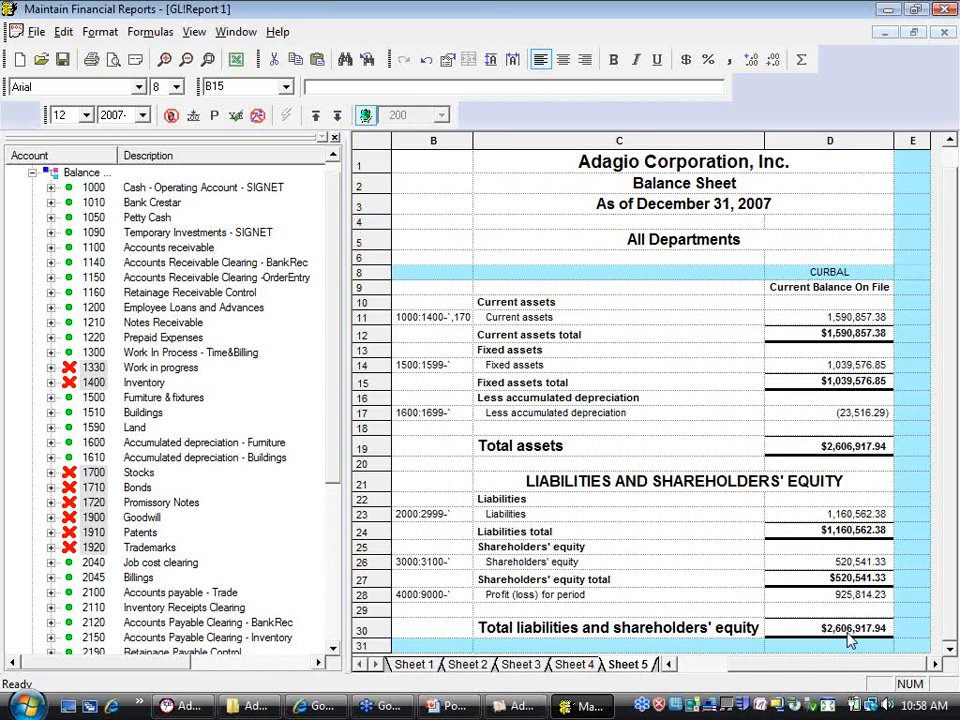
Reset the account verification and verify the chart of accounts against GL!Report 1 again
{"action": "right_click", "coordinate": [283, 400]}
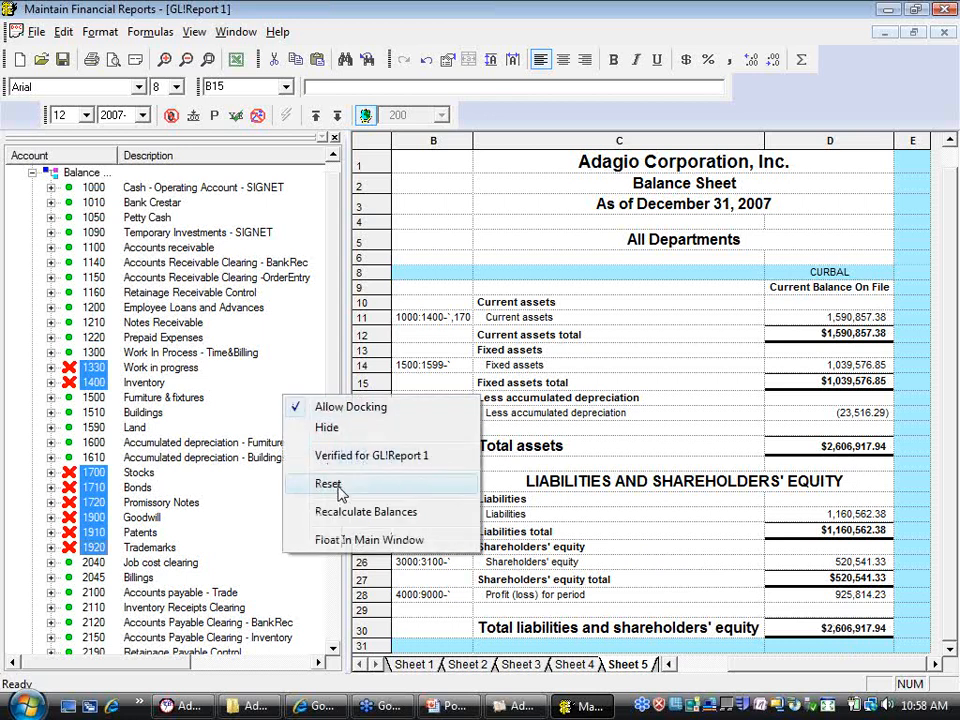
{"action": "left_click", "coordinate": [329, 484]}
{"action": "right_click", "coordinate": [304, 406]}
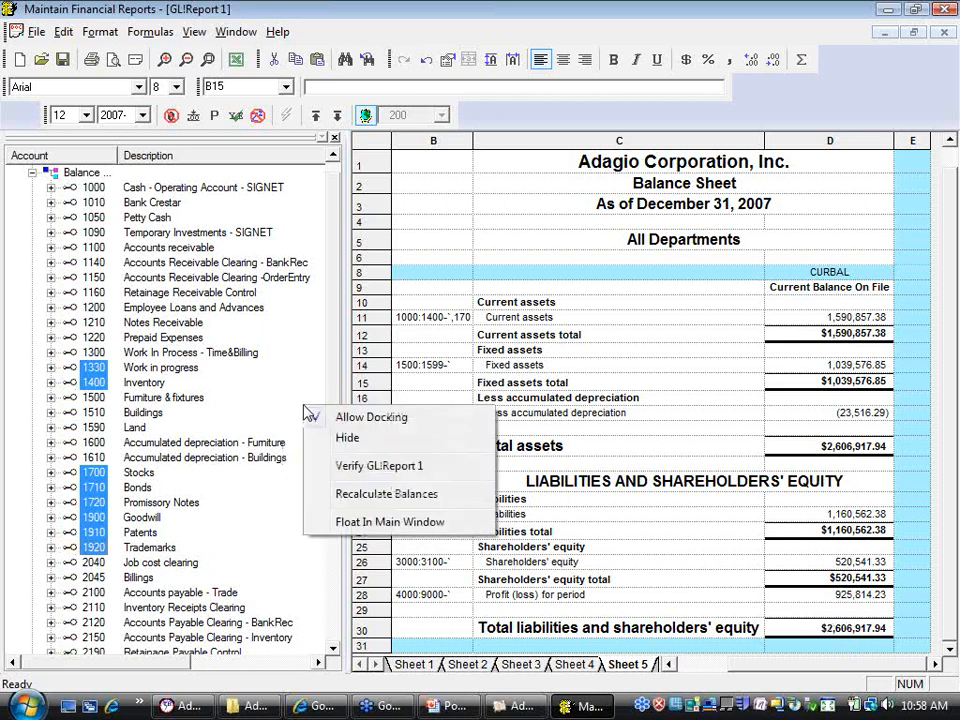
{"action": "left_click", "coordinate": [358, 467]}
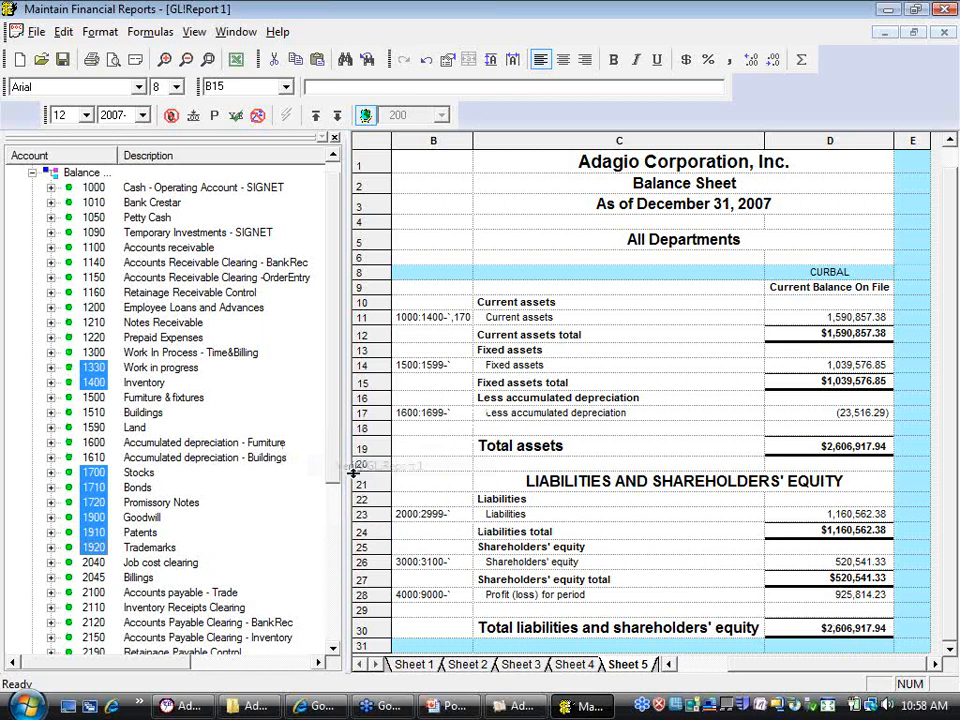
Examine the verification marks on the accounts in the balance sheet, income and retained earnings groups of the chart of accounts
{"action": "left_click_drag", "start_coordinate": [332, 321], "coordinate": [326, 288]}
{"action": "double_click", "coordinate": [80, 187]}
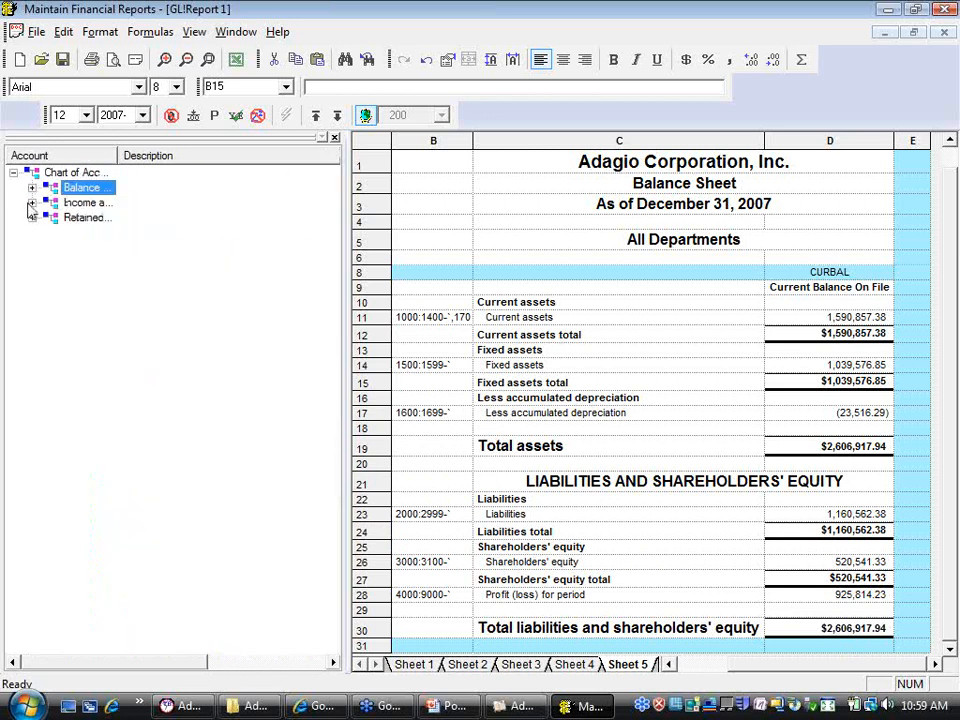
{"action": "double_click", "coordinate": [80, 202]}
{"action": "left_click_drag", "start_coordinate": [332, 264], "coordinate": [341, 112]}
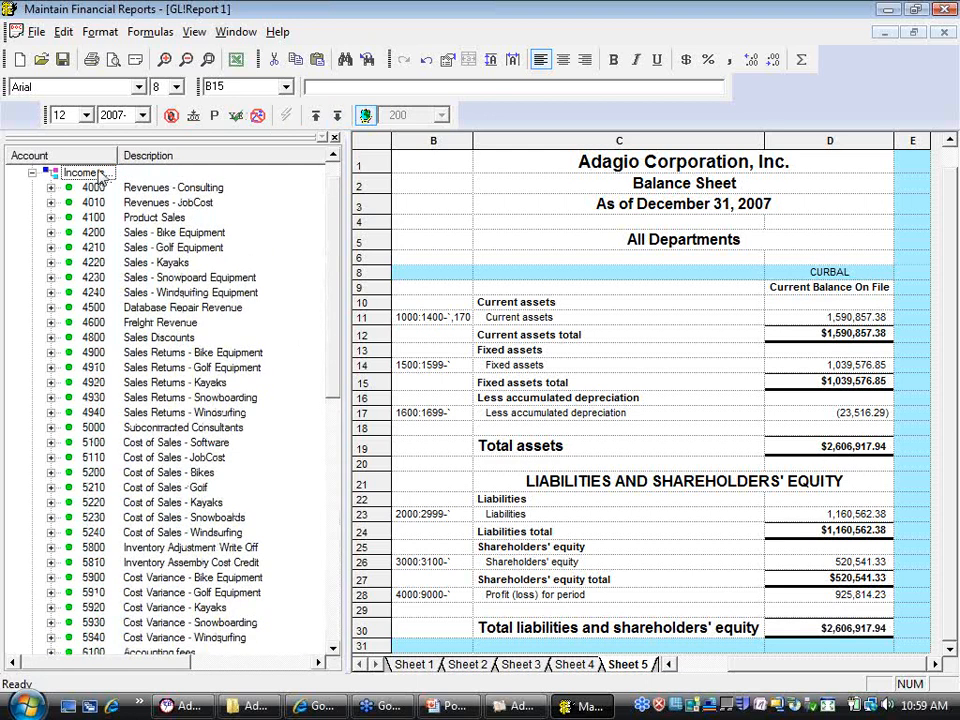
{"action": "left_click", "coordinate": [32, 172]}
{"action": "left_click", "coordinate": [32, 217]}
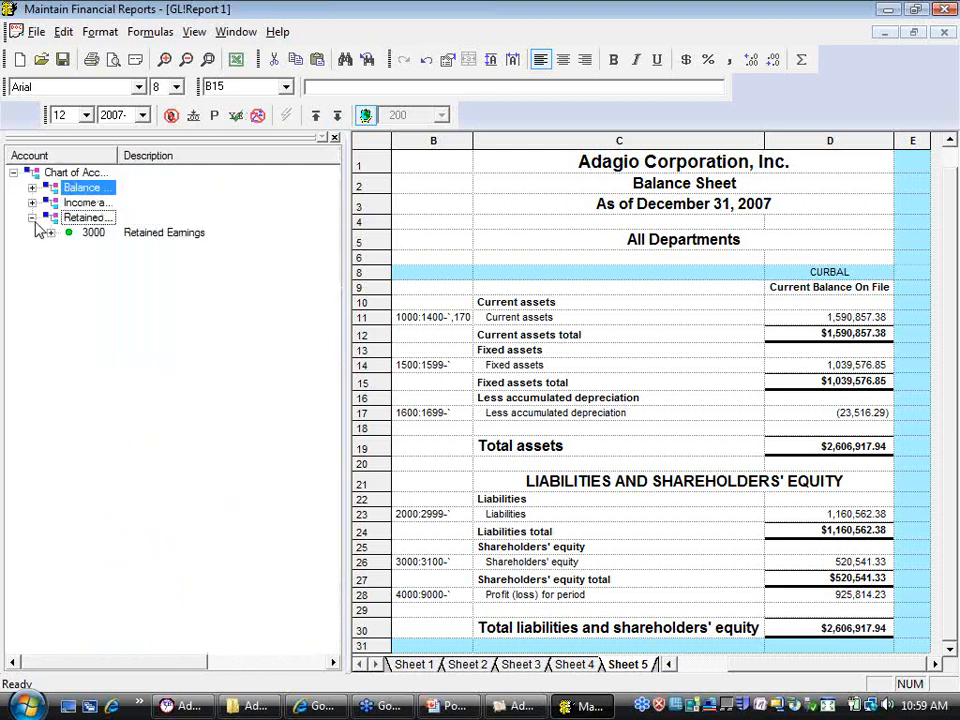
{"action": "left_click", "coordinate": [32, 217]}
{"action": "left_click", "coordinate": [32, 187]}
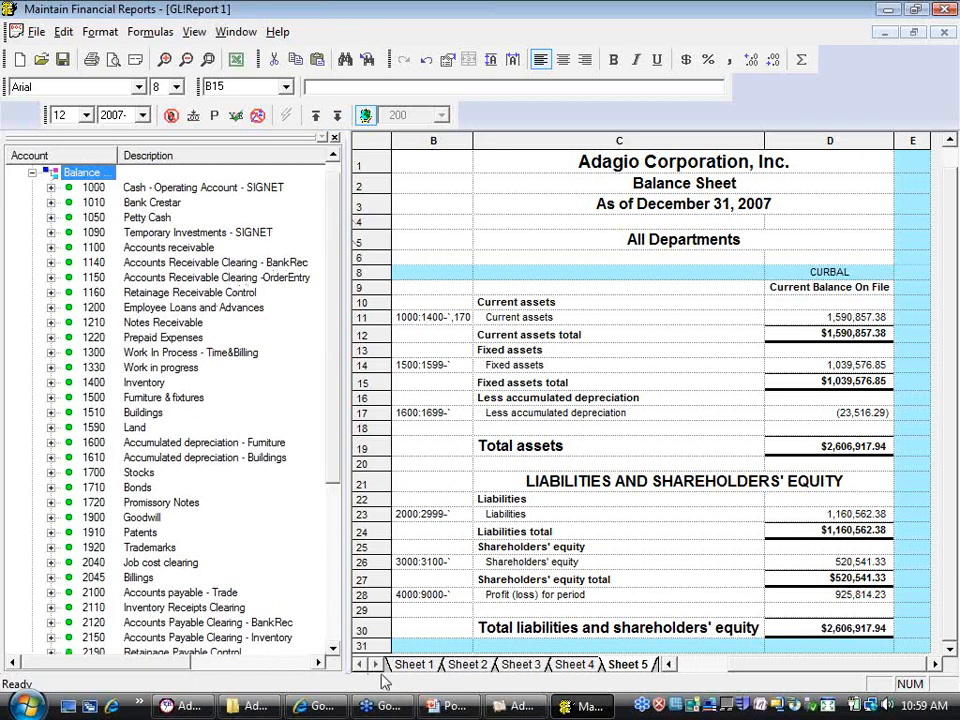
Extend the first Current assets account range in B11 to 1000:1500
{"action": "left_click", "coordinate": [668, 664]}
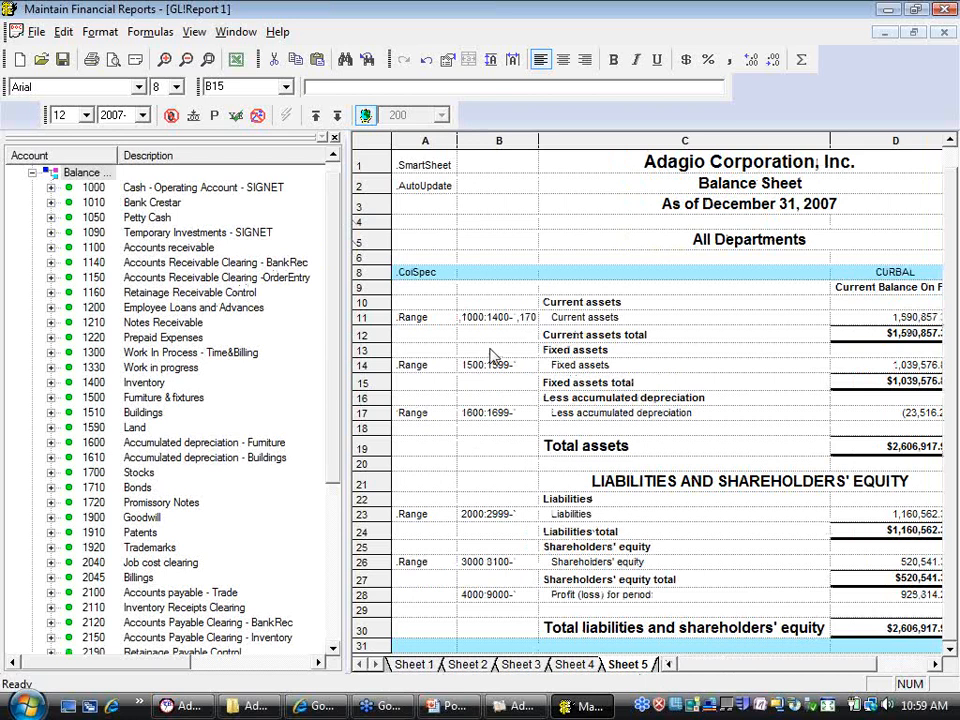
{"action": "left_click", "coordinate": [472, 320]}
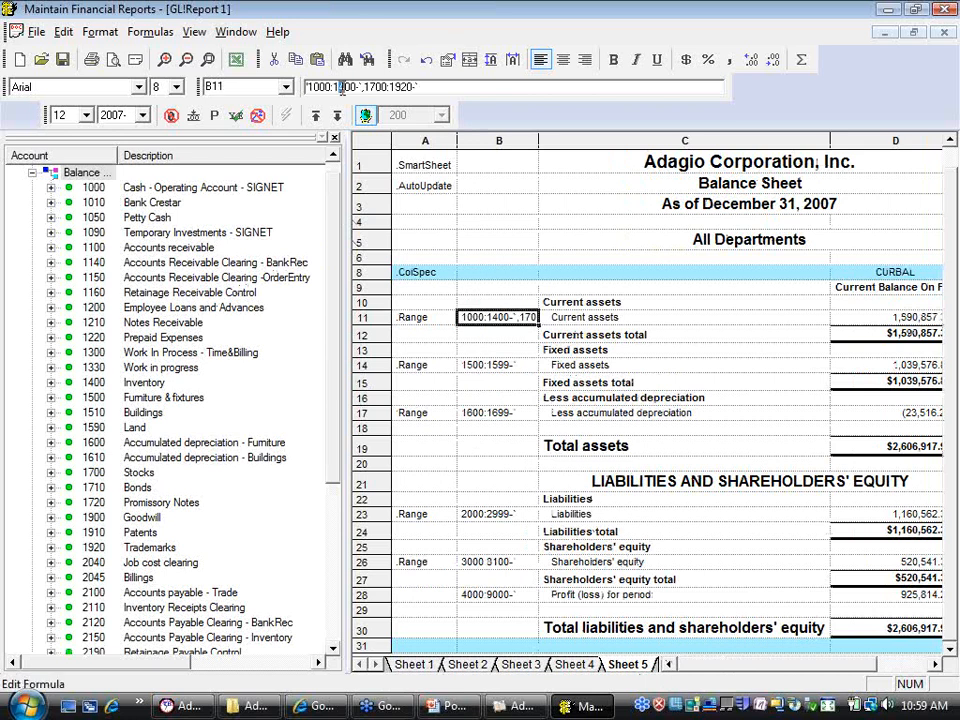
{"action": "type", "text": "5"}
{"action": "key", "text": "Return"}
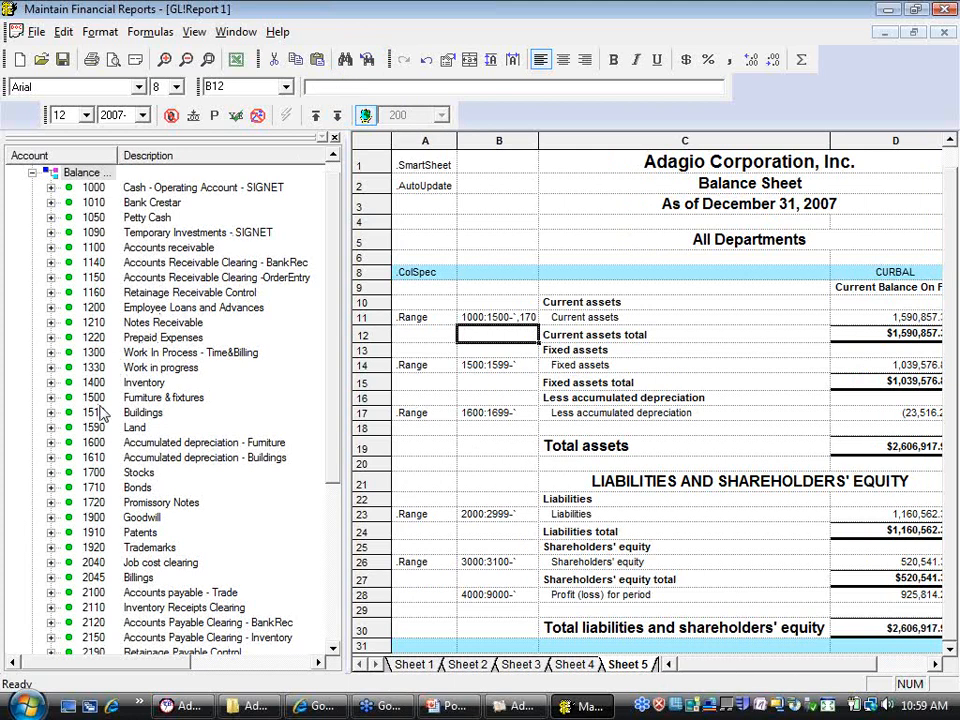
Reset the account verification and verify the chart of accounts against GL!Report 1 with the extended Current assets range
{"action": "right_click", "coordinate": [311, 379]}
{"action": "left_click", "coordinate": [355, 460]}
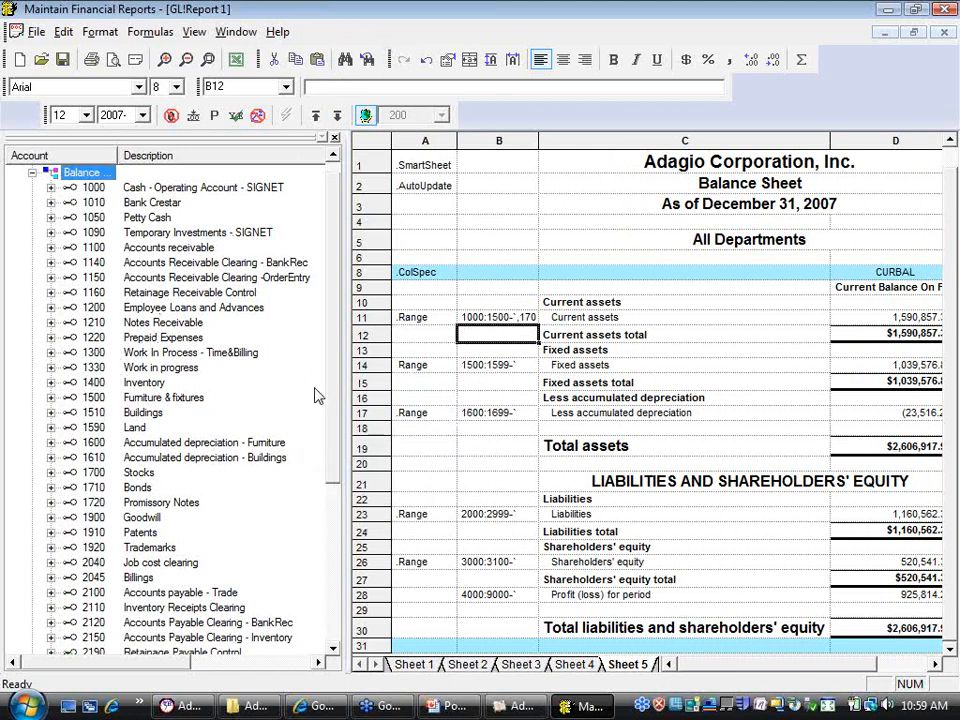
{"action": "right_click", "coordinate": [320, 397]}
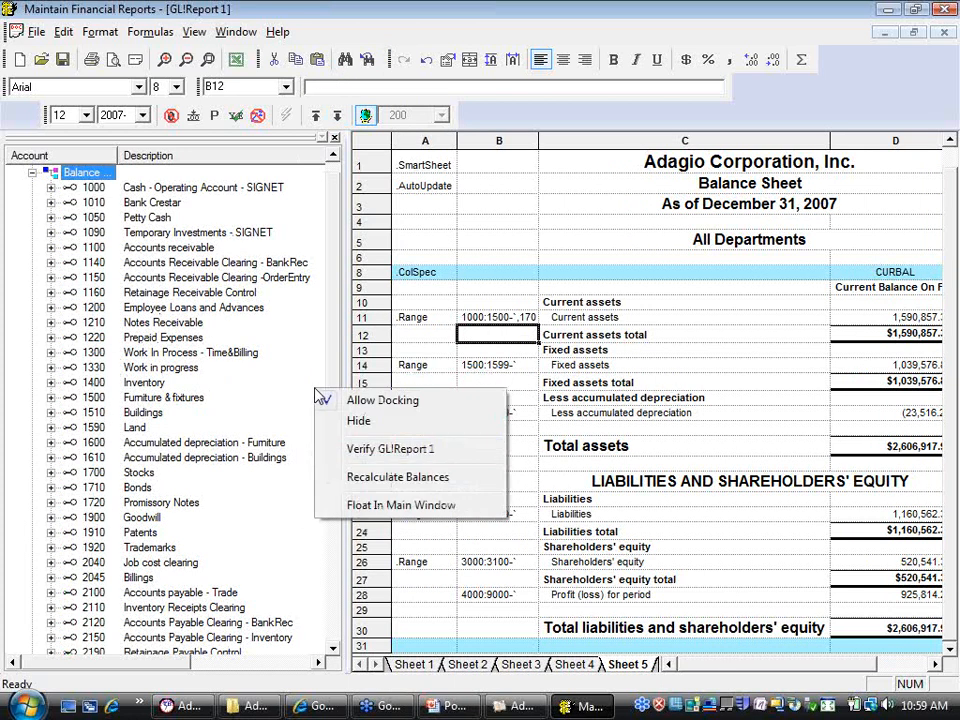
{"action": "left_click", "coordinate": [340, 459]}
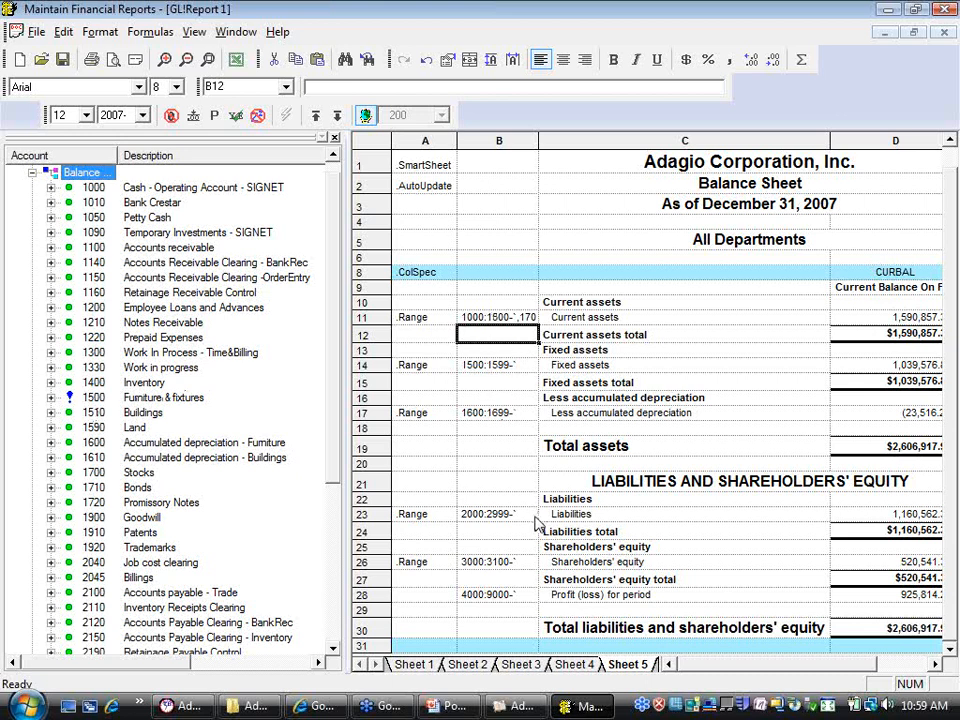
Set the first Current assets range in B11 back to 1000:1400, then reset and rerun the verification for GL!Report 1
{"action": "left_click", "coordinate": [499, 324]}
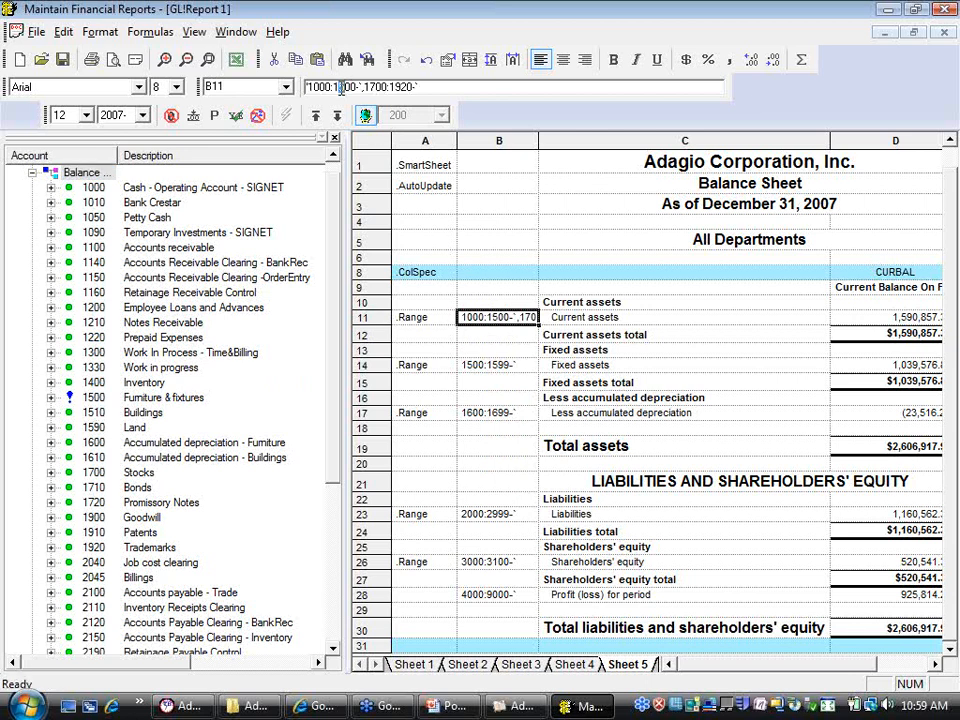
{"action": "type", "text": "4"}
{"action": "right_click", "coordinate": [319, 371]}
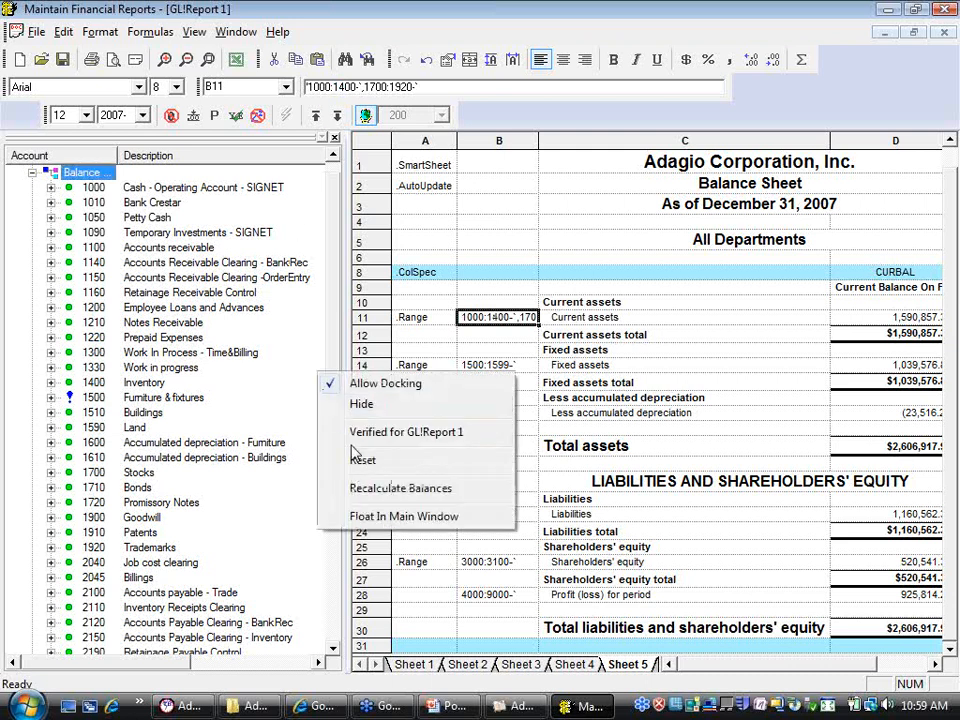
{"action": "left_click", "coordinate": [353, 450]}
{"action": "right_click", "coordinate": [311, 386]}
{"action": "left_click", "coordinate": [345, 442]}
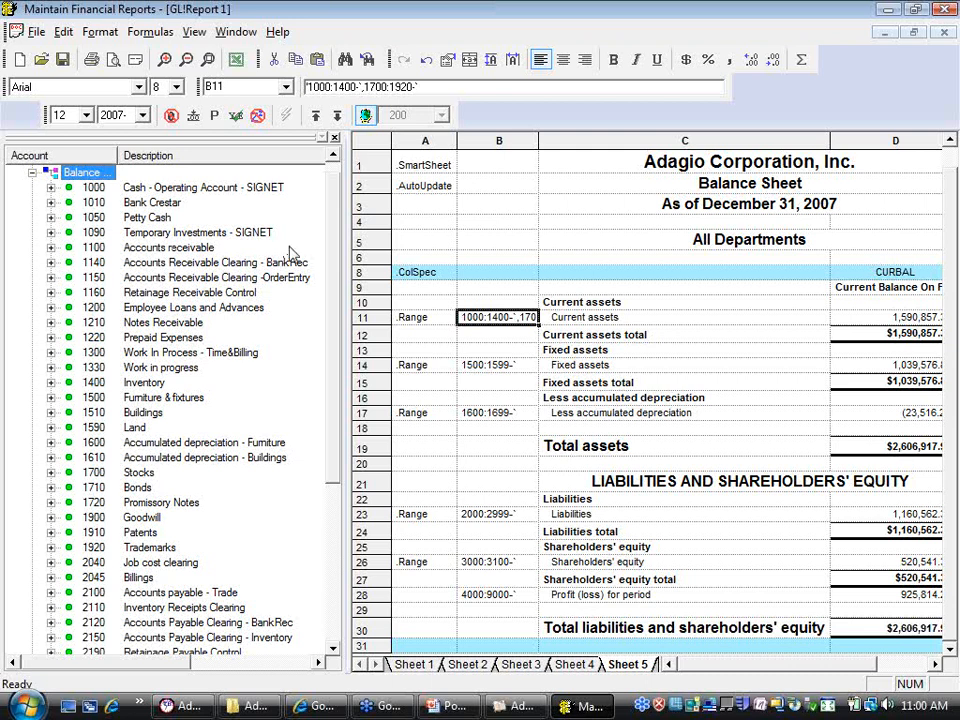
Close the chart of accounts pane and shorten the first Current assets range in B11 to 1000:1300
{"action": "left_click", "coordinate": [334, 137]}
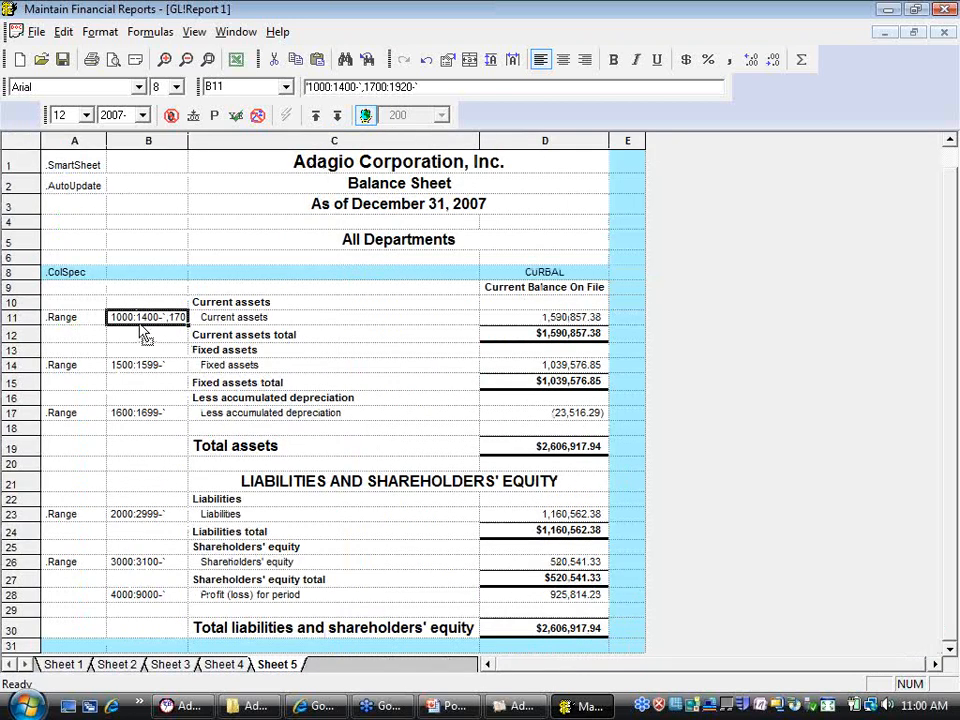
{"action": "left_click", "coordinate": [340, 87]}
{"action": "type", "text": "3"}
{"action": "key", "text": "Return"}
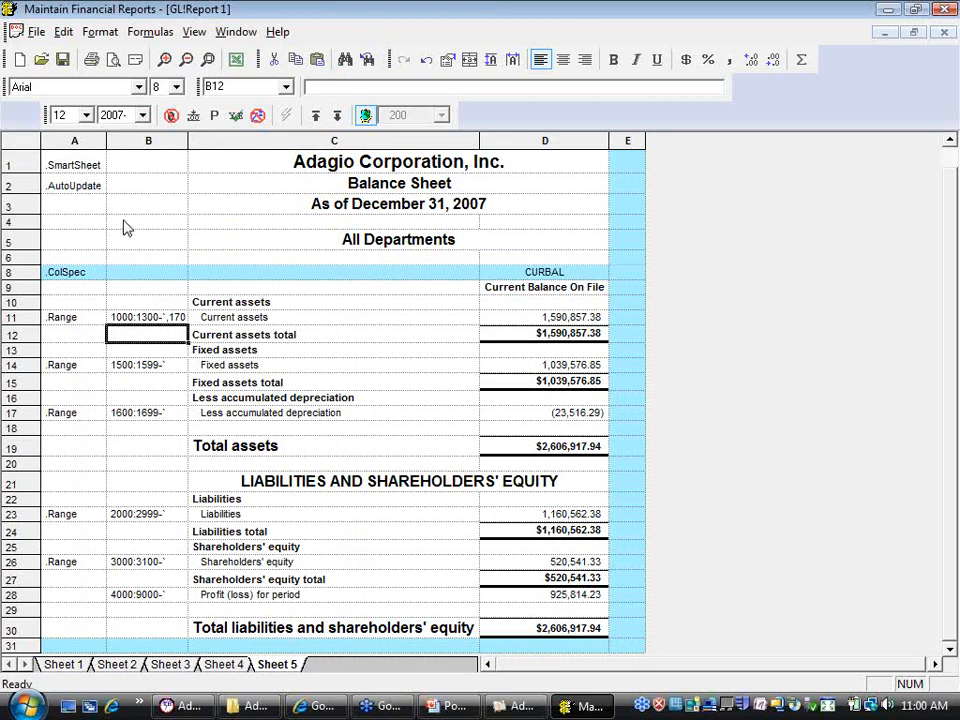
Make A9 a .Verify row with the account range 1:999999 in B9, and run a print preview to check it
{"action": "left_click", "coordinate": [60, 291]}
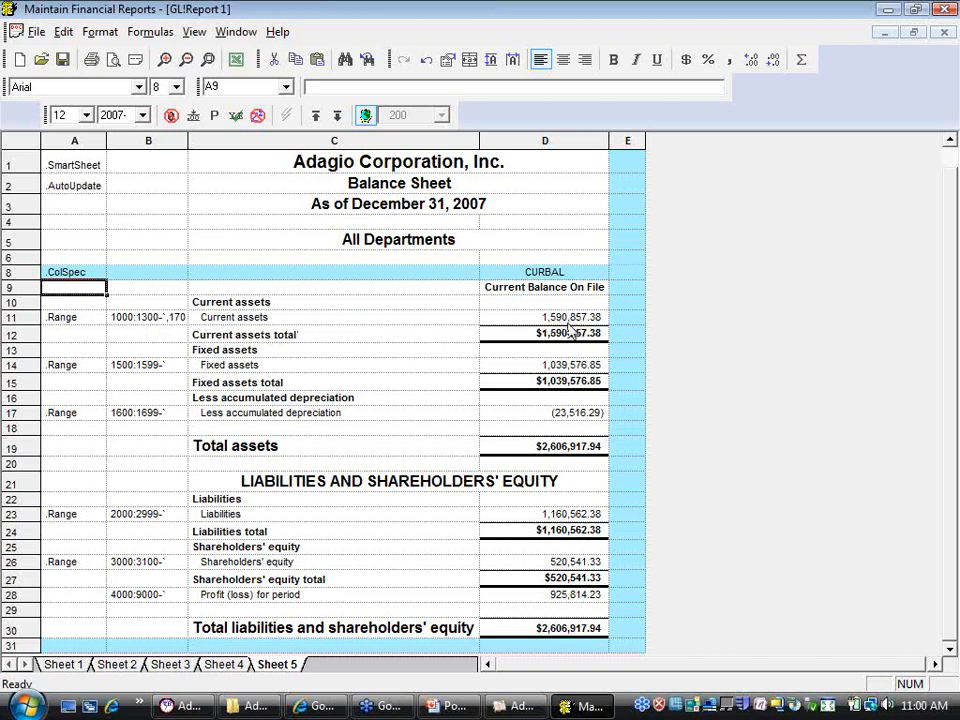
{"action": "right_click", "coordinate": [60, 294]}
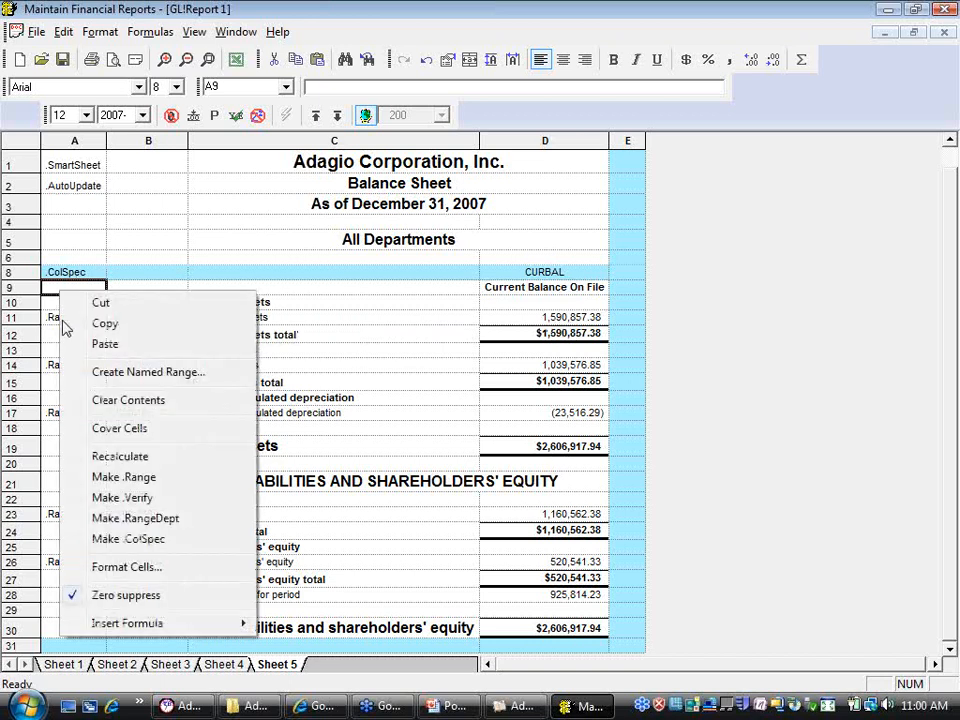
{"action": "left_click", "coordinate": [203, 511]}
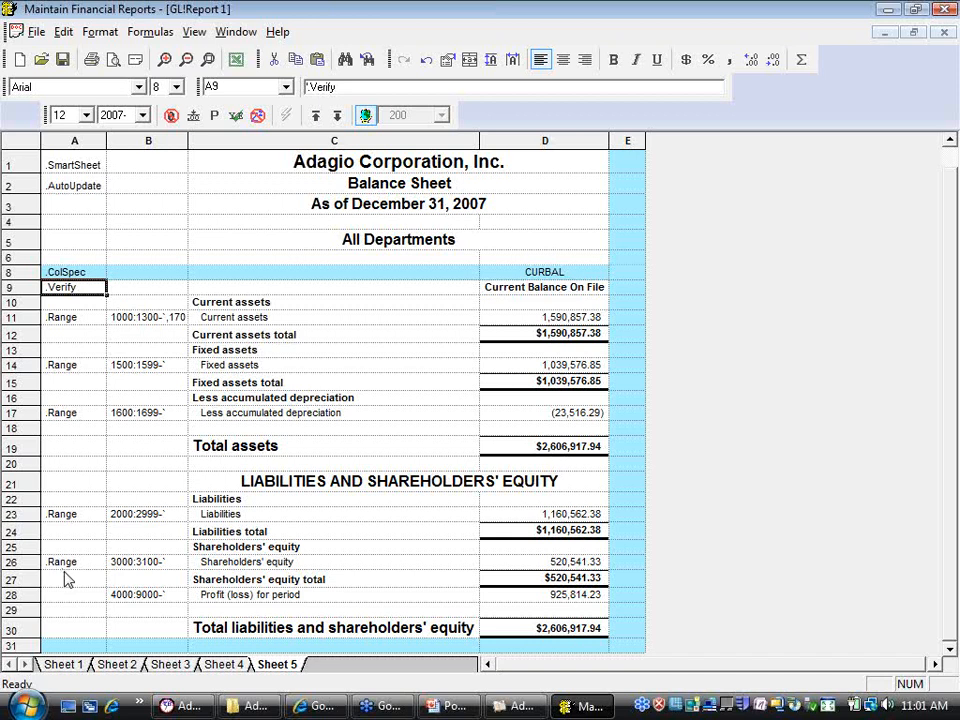
{"action": "left_click", "coordinate": [155, 290]}
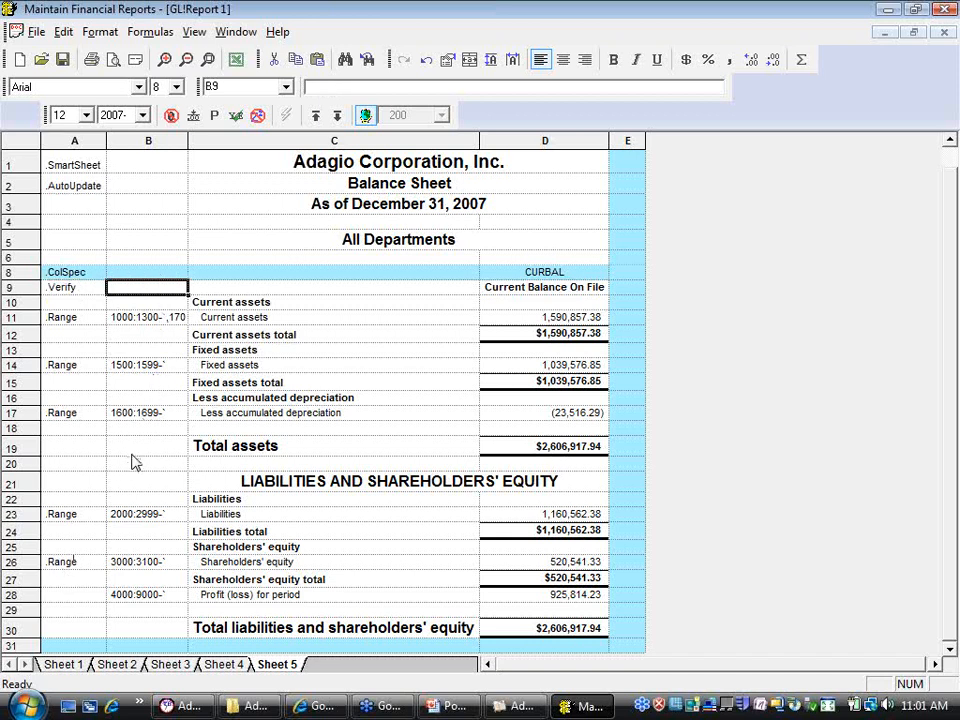
{"action": "type", "text": "1:999999"}
{"action": "key", "text": "Return"}
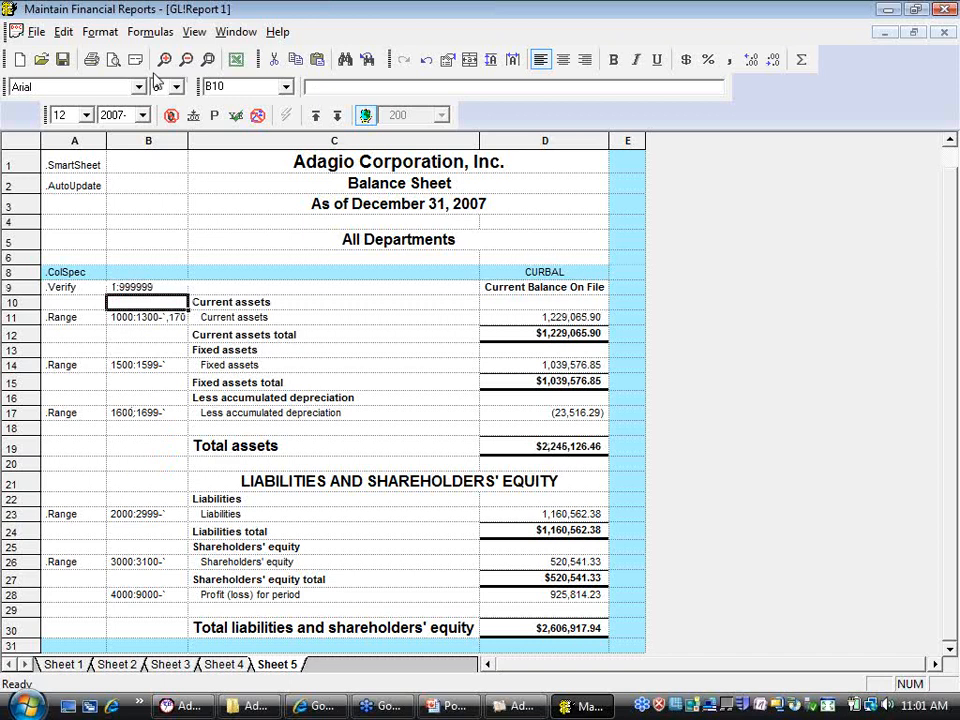
{"action": "left_click", "coordinate": [112, 59]}
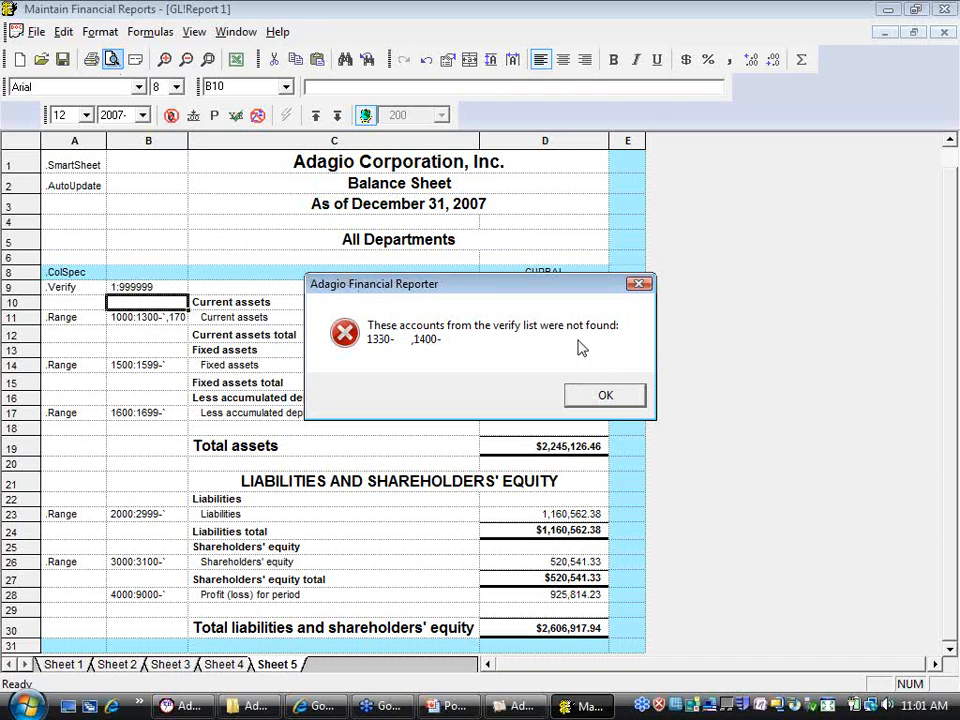
{"action": "left_click", "coordinate": [578, 393]}
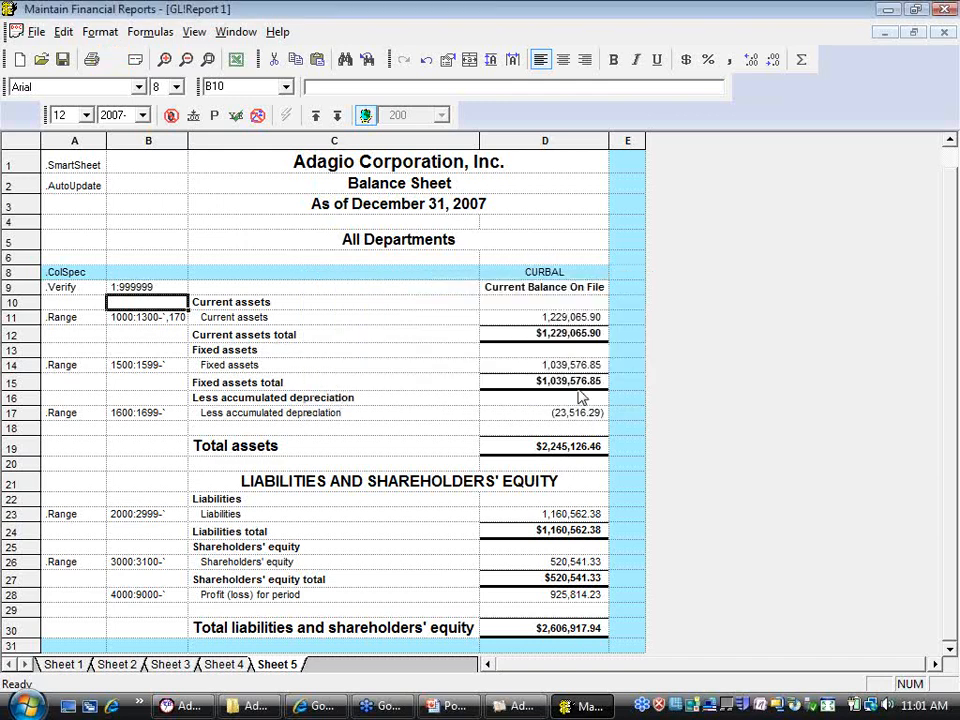
Correct the first Current assets range in B11 to 1000:1400
{"action": "left_click", "coordinate": [125, 322]}
{"action": "left_click", "coordinate": [340, 88]}
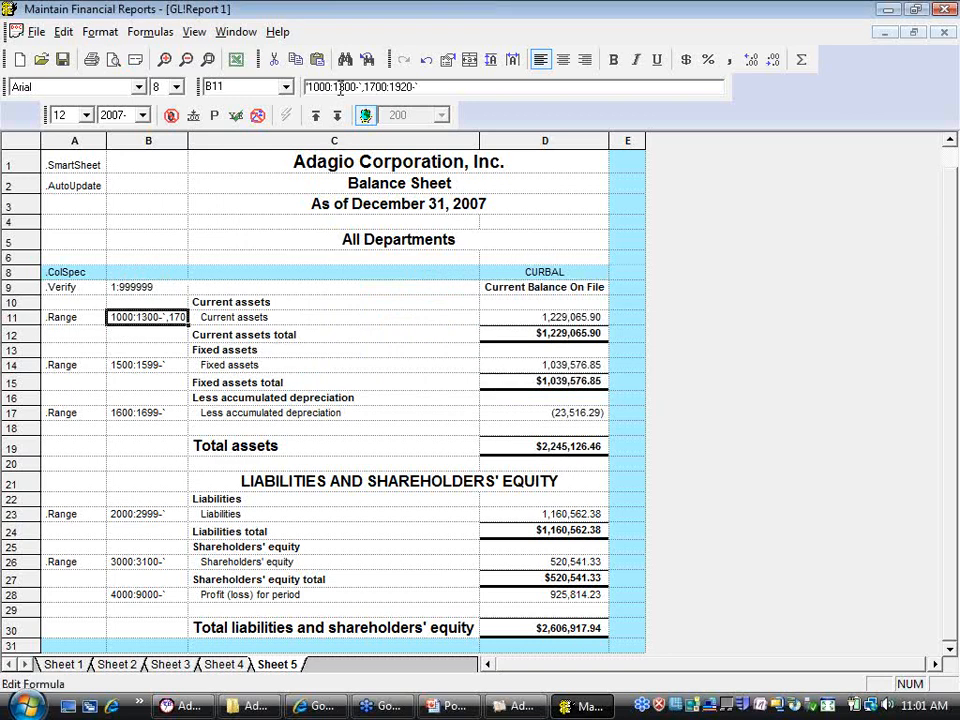
{"action": "key", "text": "BackSpace"}
{"action": "type", "text": "4"}
{"action": "key", "text": "Return"}
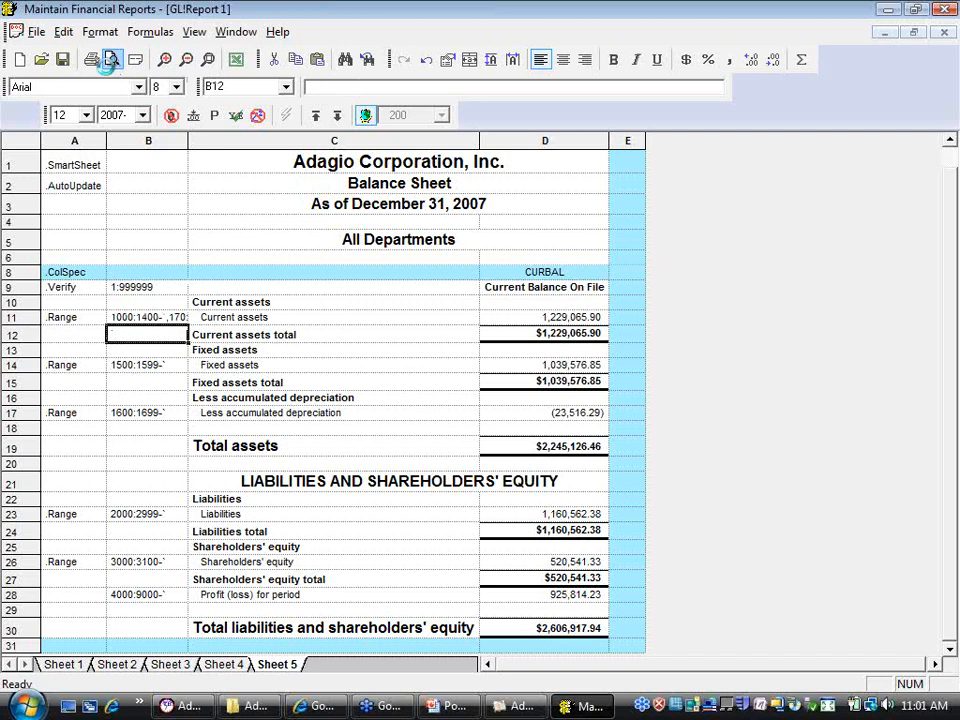
Print preview the balance sheet twice to compare total assets with total liabilities and shareholders' equity
{"action": "left_click", "coordinate": [110, 60]}
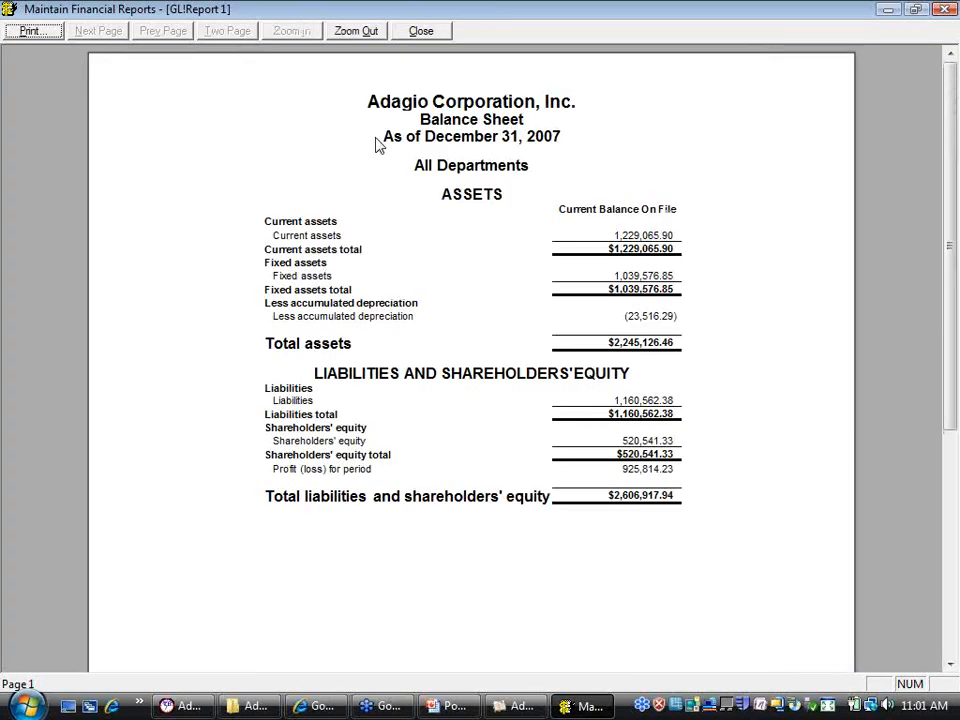
{"action": "left_click", "coordinate": [440, 30]}
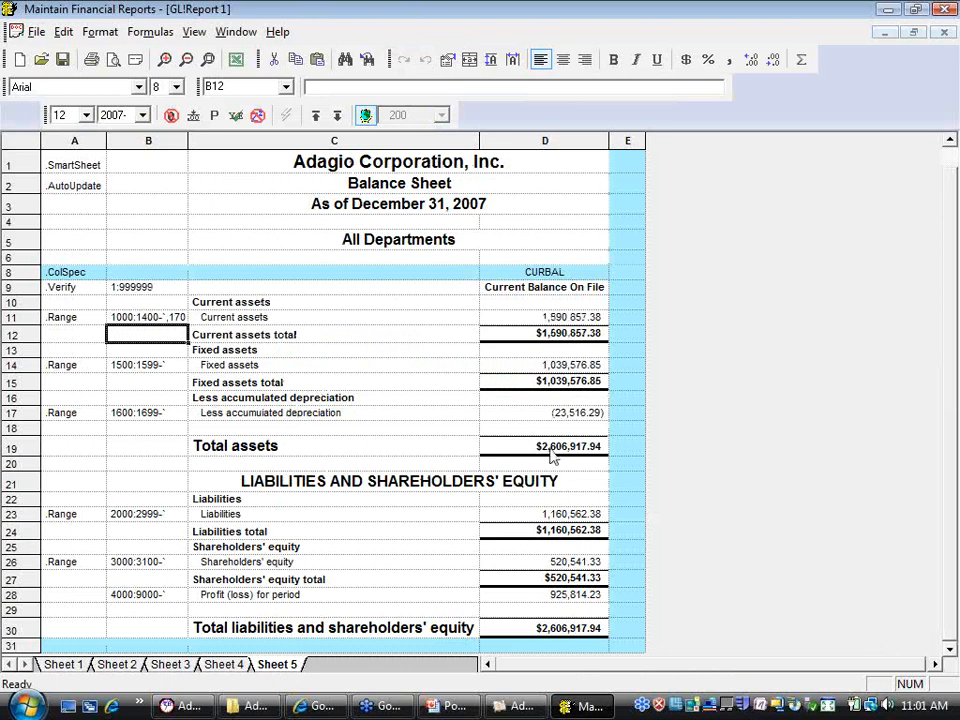
{"action": "left_click", "coordinate": [113, 60]}
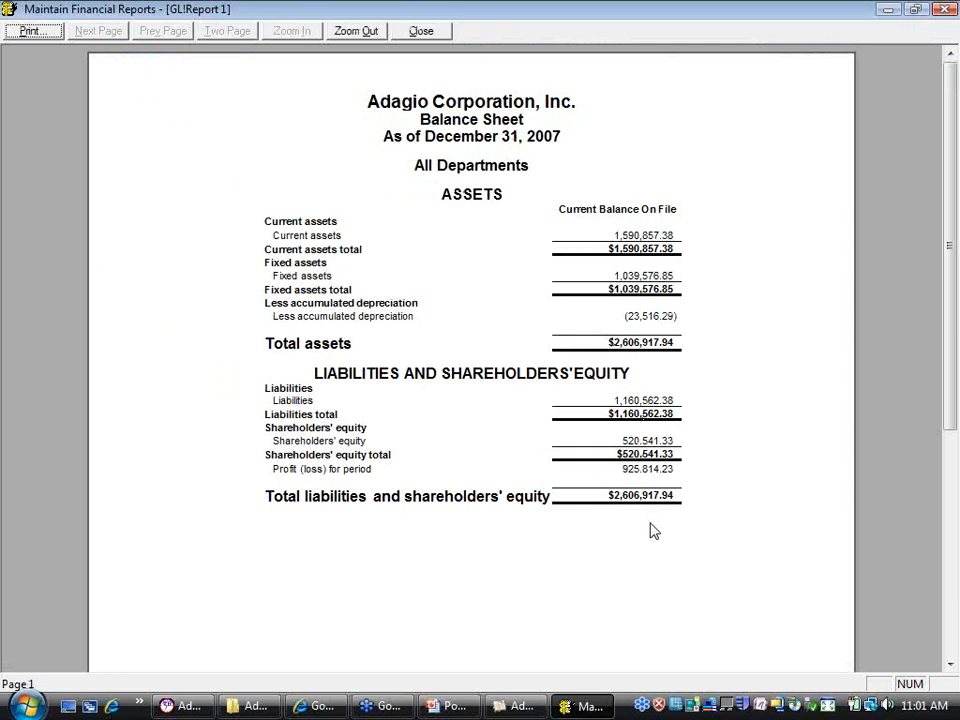
{"action": "left_click", "coordinate": [415, 32]}
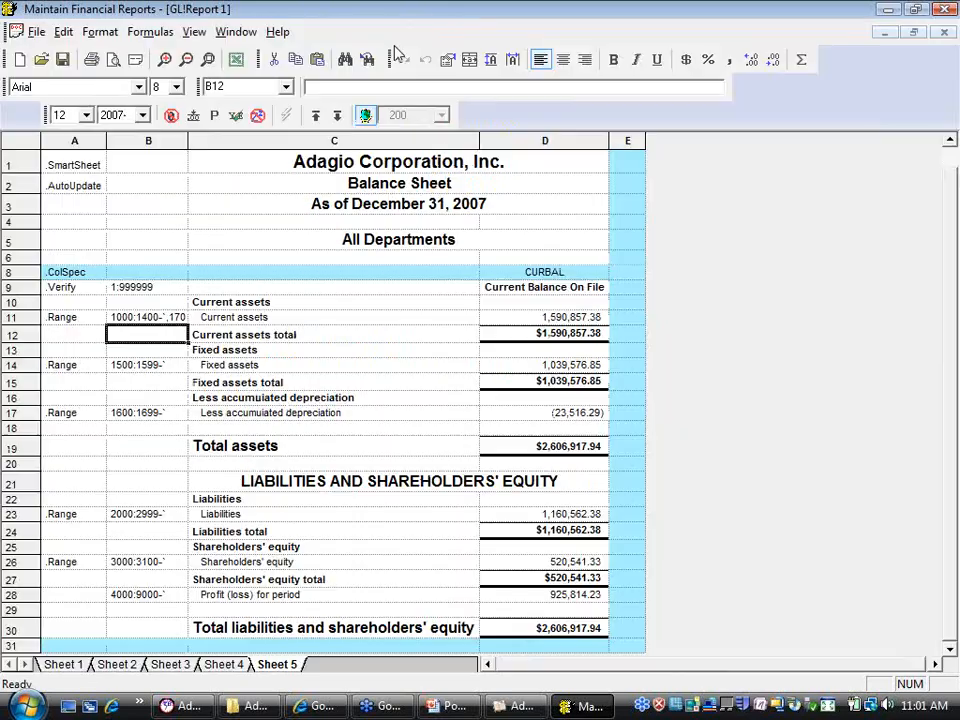
Run Verify Range on the .Verify cell A9 and dismiss the result message
{"action": "right_click", "coordinate": [80, 294]}
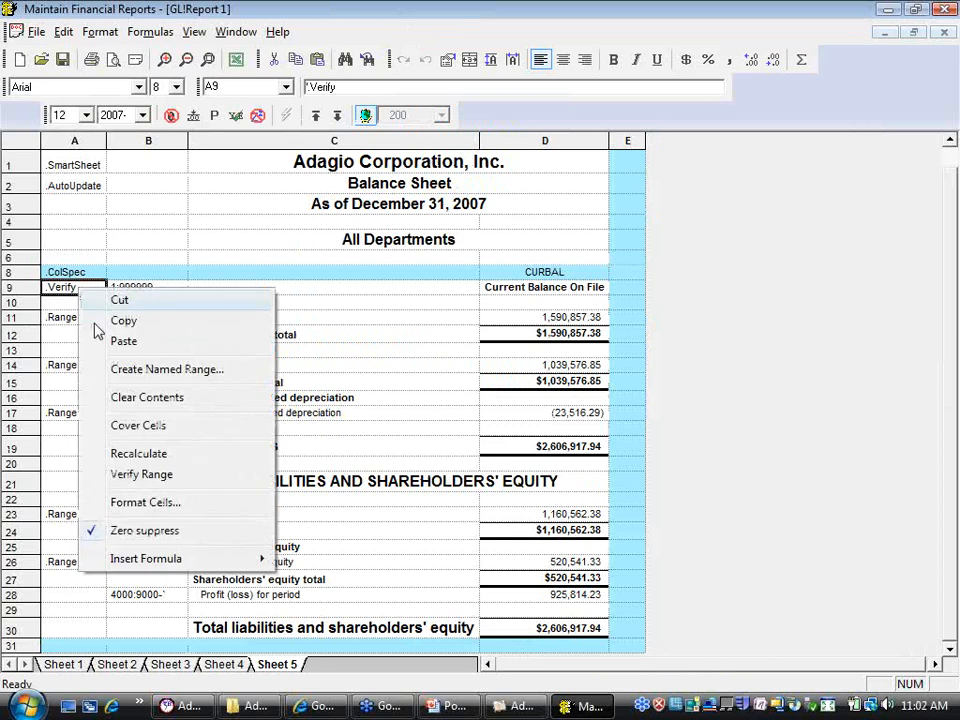
{"action": "left_click", "coordinate": [220, 484]}
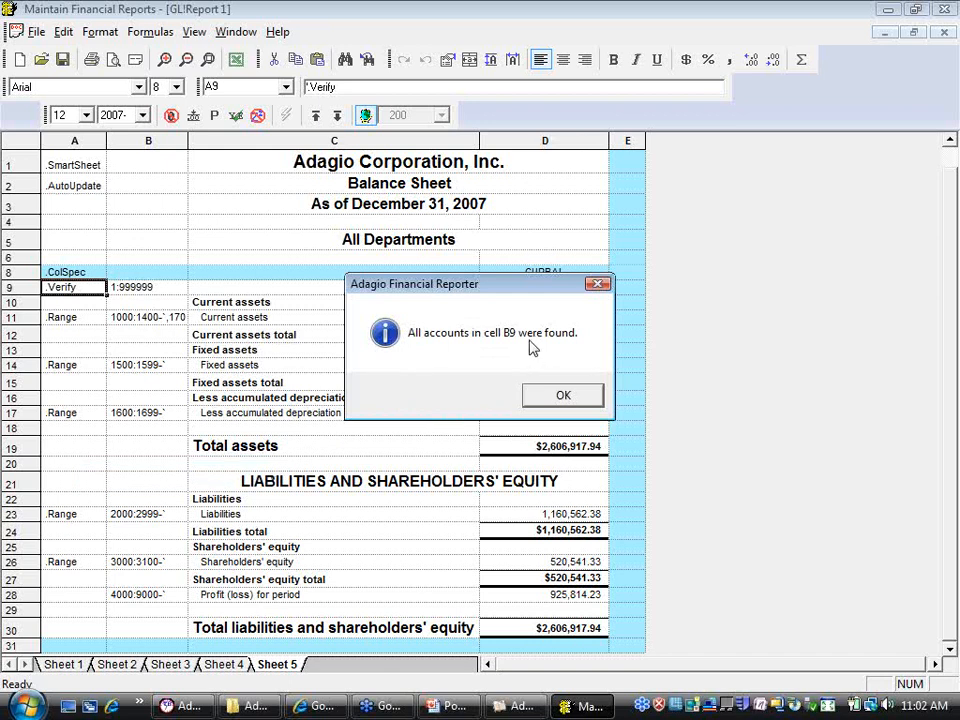
{"action": "left_click", "coordinate": [556, 393]}
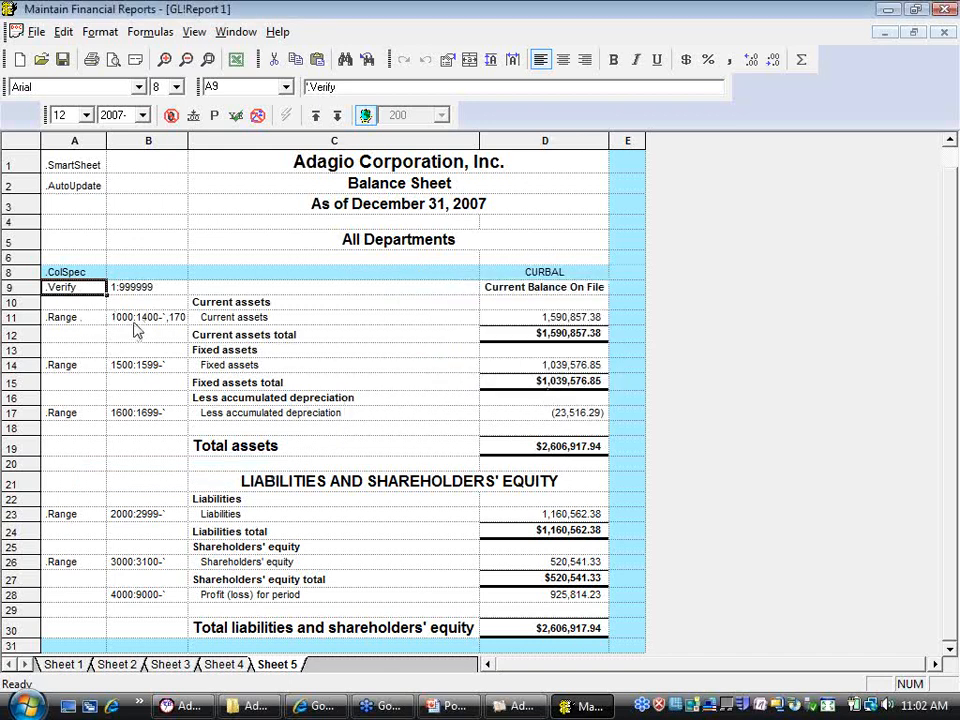
Set the first Current assets range in B11 to 1000:1500 to overlap Fixed assets and run Verify Range on A9
{"action": "left_click", "coordinate": [135, 320]}
{"action": "left_click", "coordinate": [341, 87]}
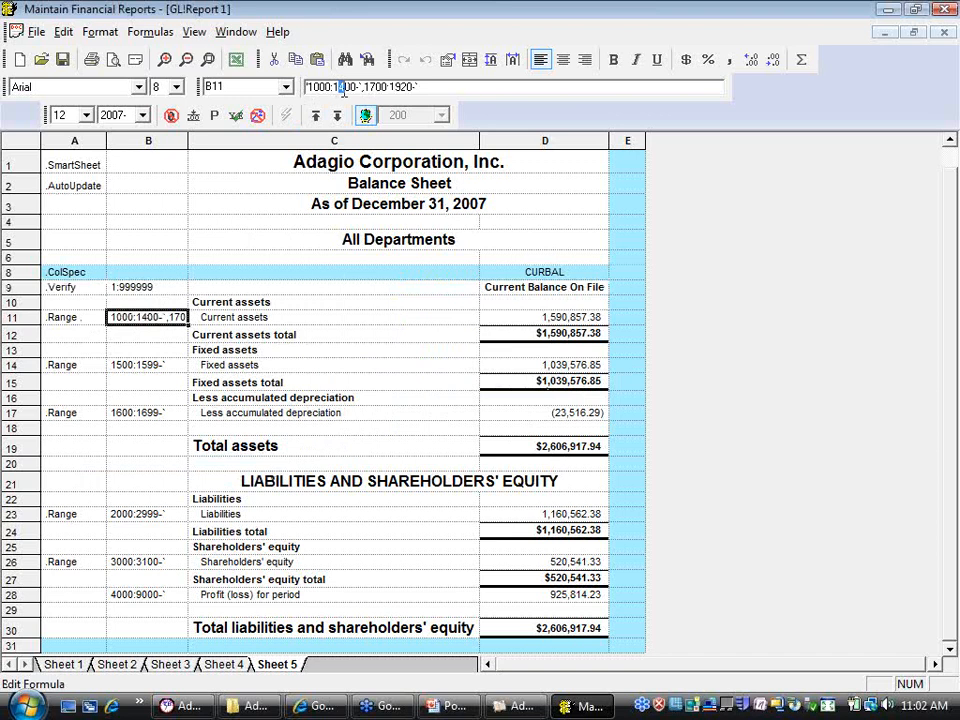
{"action": "type", "text": "5"}
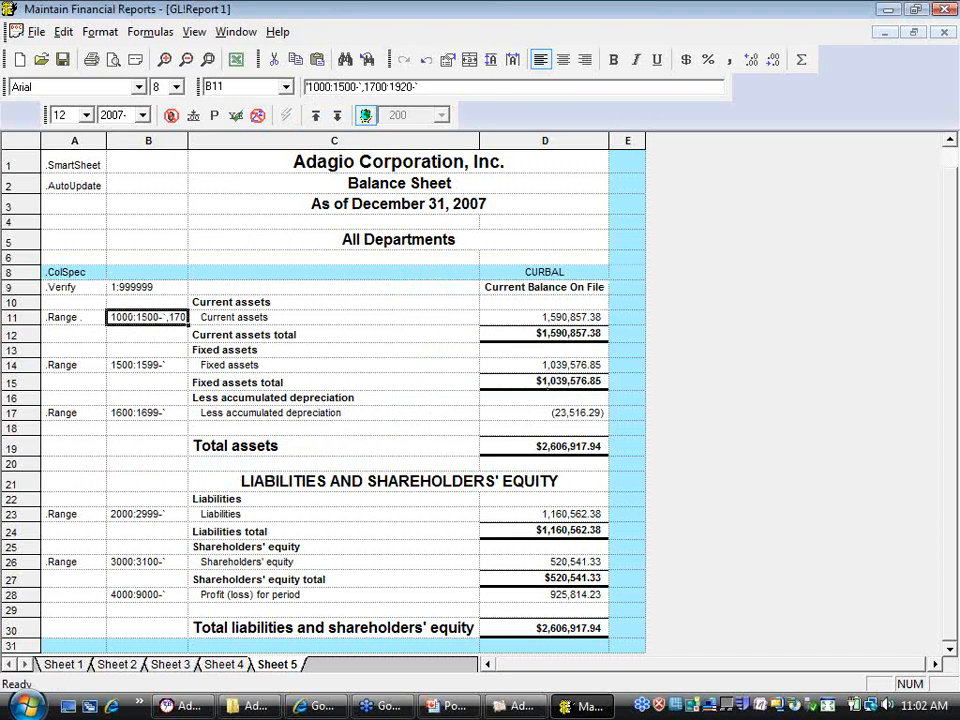
{"action": "key", "text": "Return"}
{"action": "right_click", "coordinate": [94, 287]}
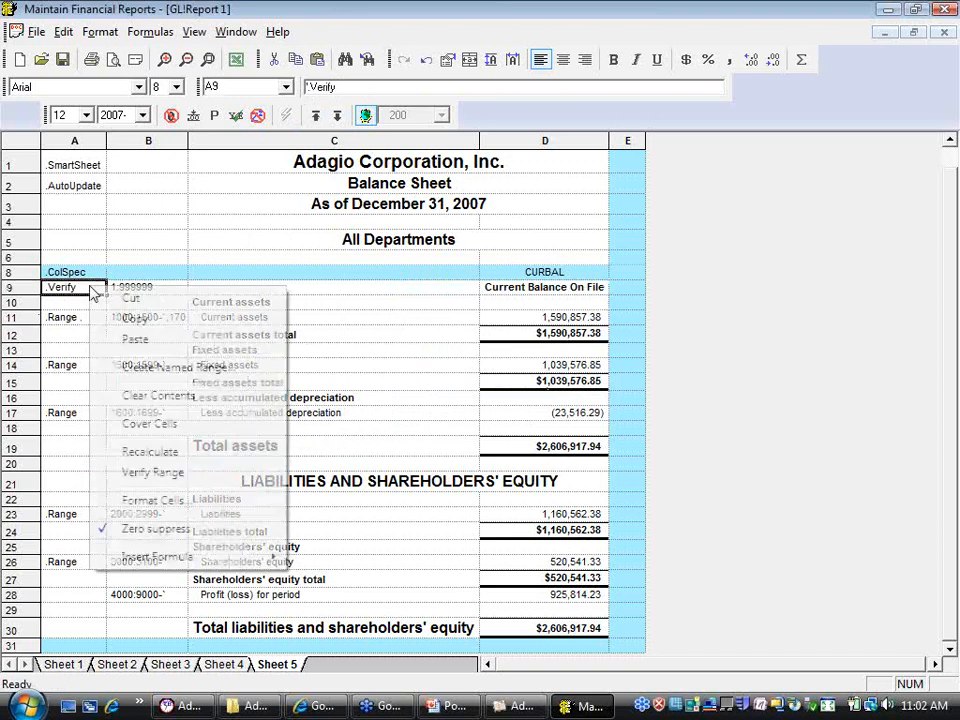
{"action": "left_click", "coordinate": [153, 472]}
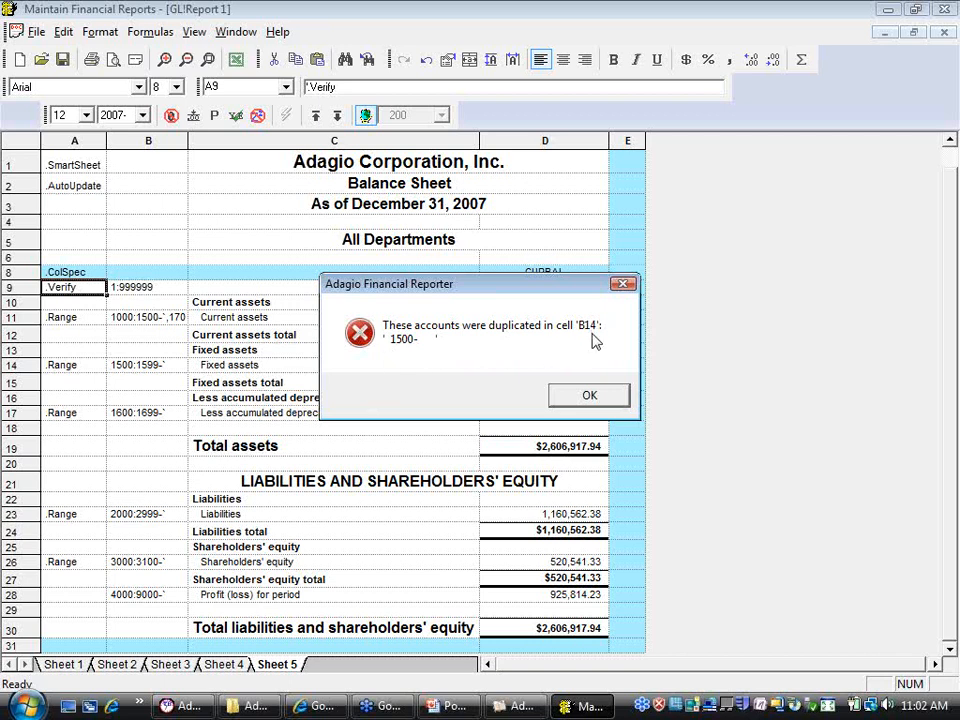
Correct the first Current assets range in B11 to 1000:1499 so it stops overlapping Fixed assets
{"action": "left_click", "coordinate": [590, 396]}
{"action": "left_click", "coordinate": [145, 317]}
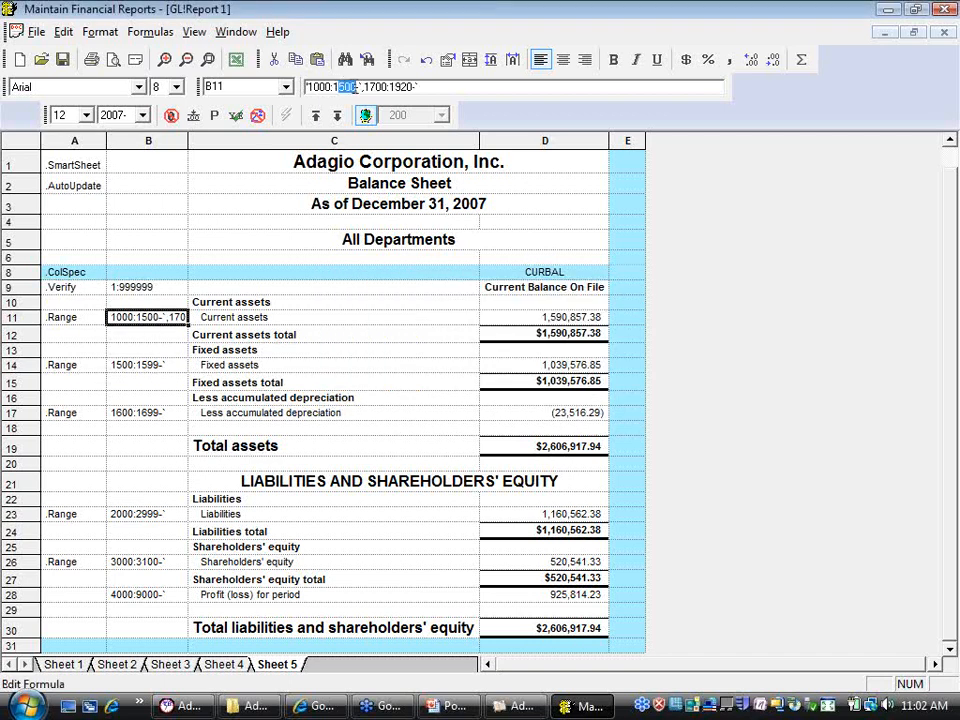
{"action": "left_click_drag", "start_coordinate": [341, 87], "coordinate": [357, 88]}
{"action": "type", "text": "499"}
{"action": "key", "text": "Return"}
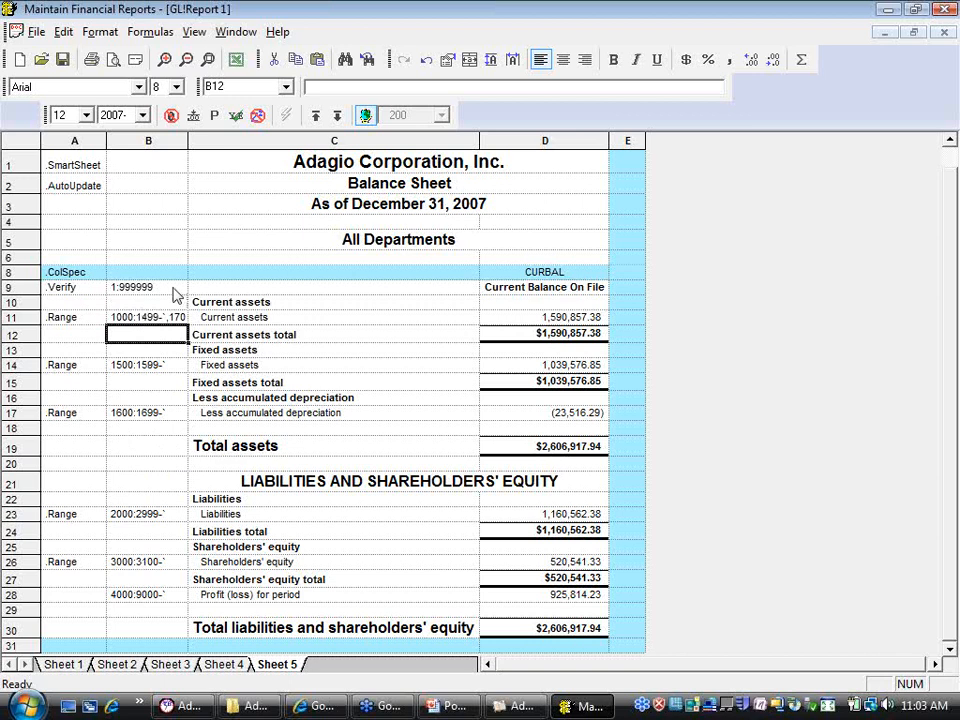
Narrow the .Verify account range in B9 to 1:1999
{"action": "left_click", "coordinate": [140, 288]}
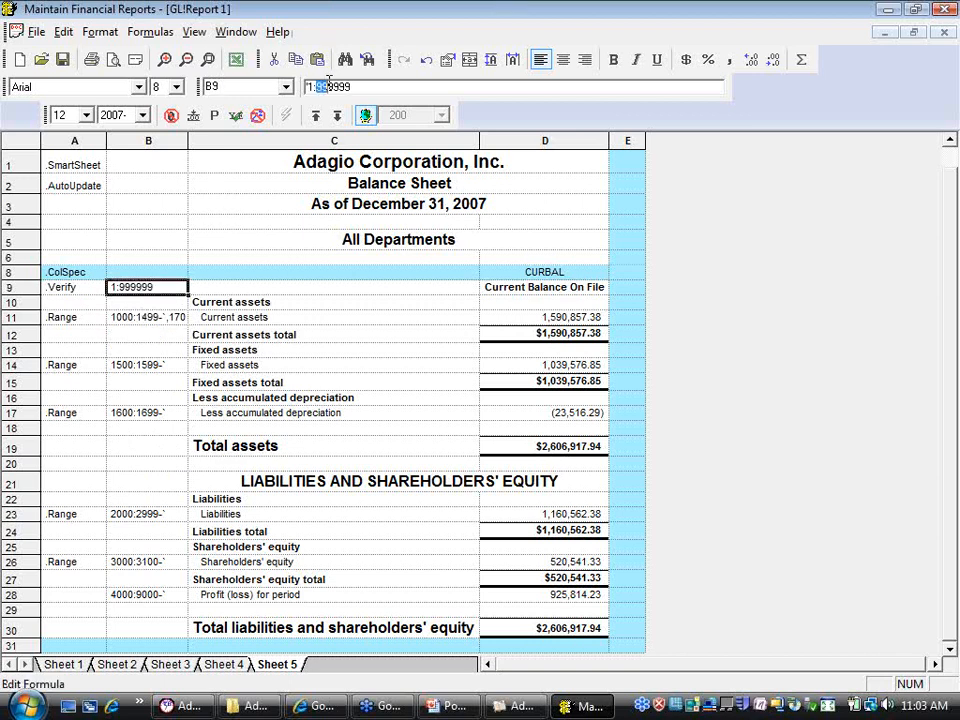
{"action": "left_click_drag", "start_coordinate": [317, 87], "coordinate": [333, 87]}
{"action": "type", "text": "1"}
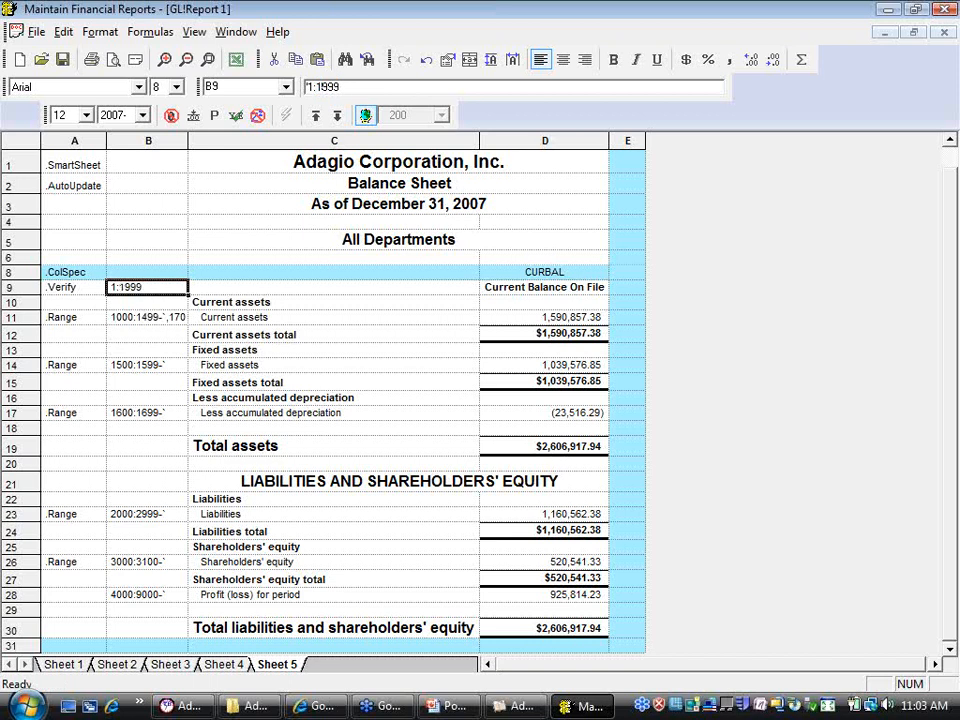
{"action": "key", "text": "Return"}
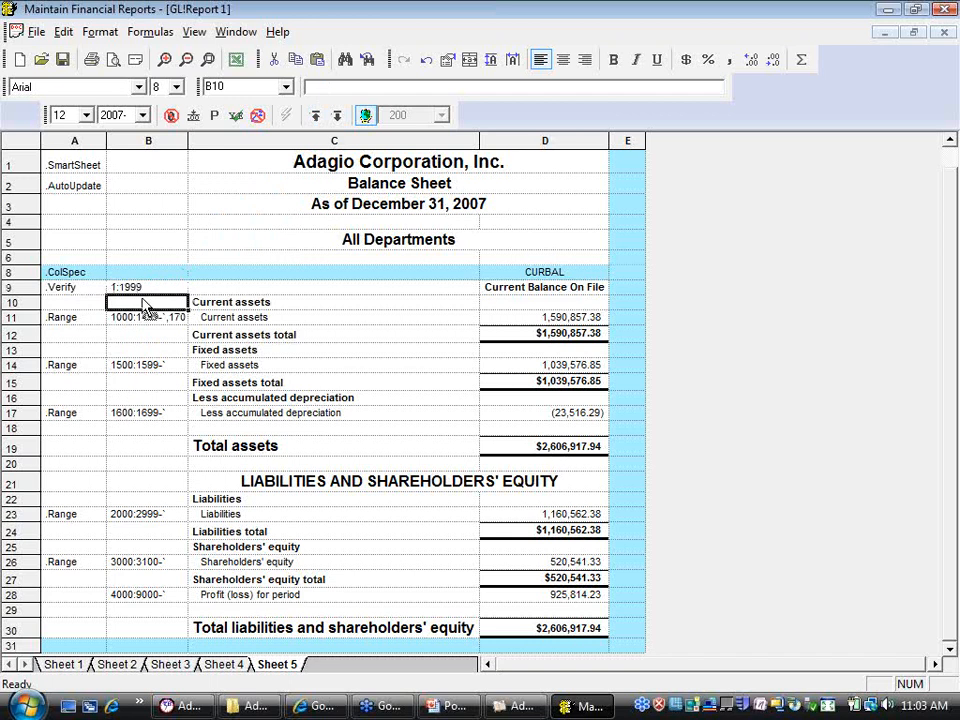
Copy the .Verify command and its range from A9:B9 to A22 on the Liabilities heading row
{"action": "left_click_drag", "start_coordinate": [70, 287], "coordinate": [140, 287]}
{"action": "key", "text": "ctrl+c"}
{"action": "right_click", "coordinate": [76, 290]}
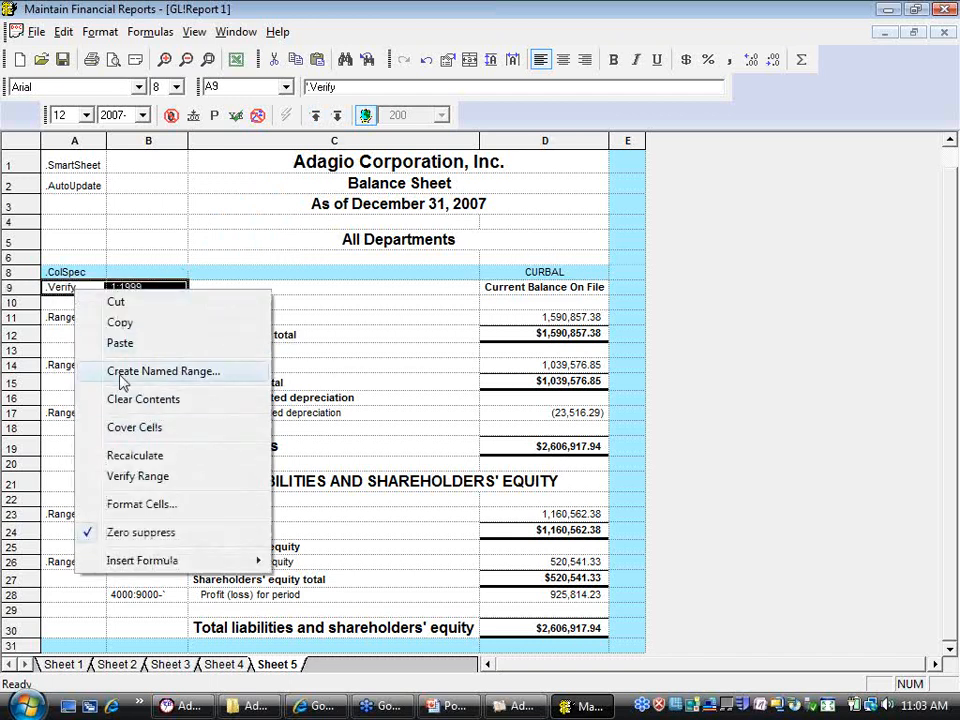
{"action": "left_click", "coordinate": [120, 322]}
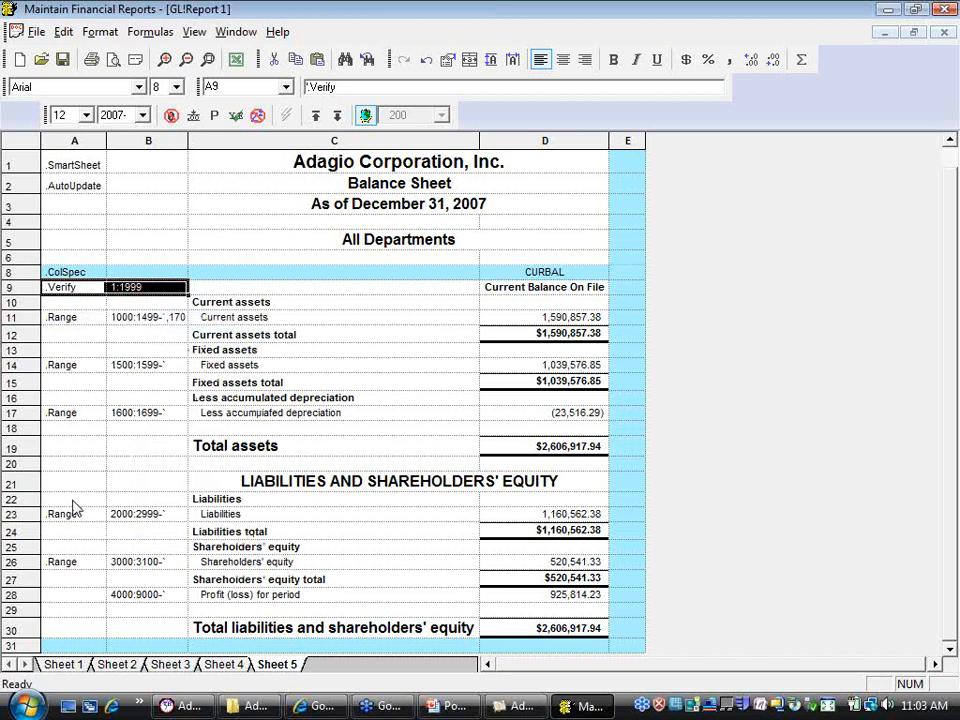
{"action": "left_click", "coordinate": [74, 502]}
{"action": "right_click", "coordinate": [74, 502]}
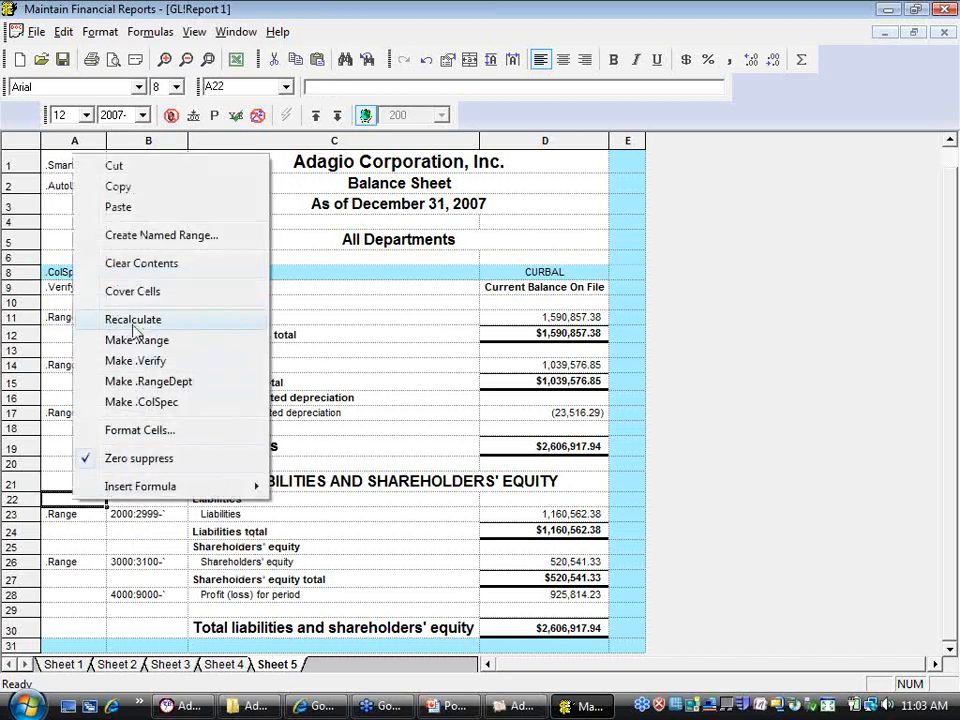
{"action": "left_click", "coordinate": [143, 208]}
Set the copied .Verify account range in B22 to 2000:3999
{"action": "left_click", "coordinate": [123, 500]}
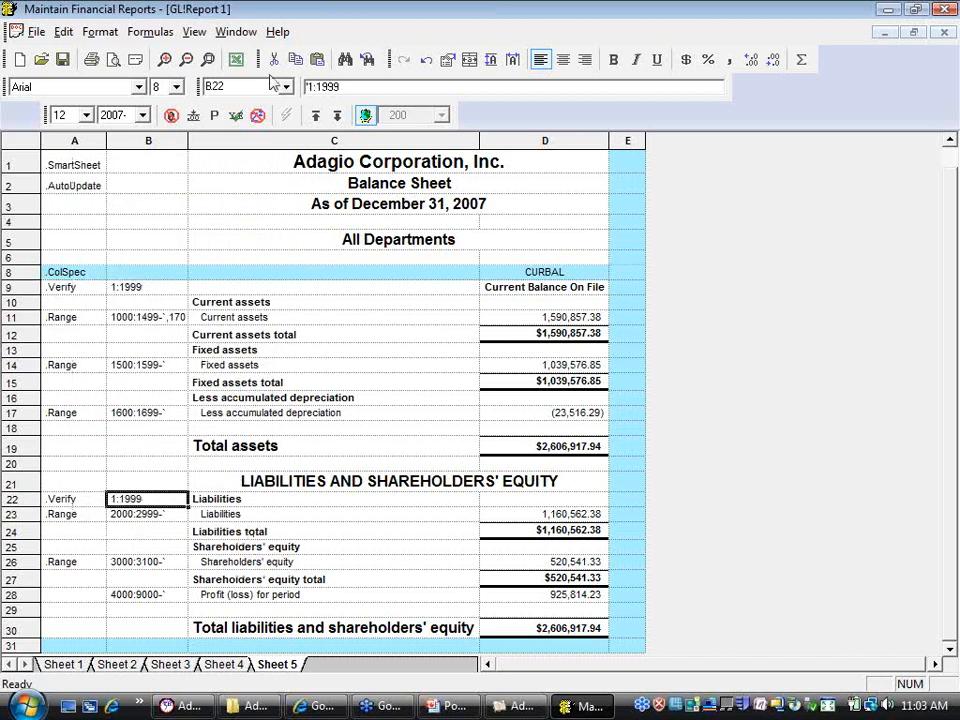
{"action": "left_click", "coordinate": [310, 87]}
{"action": "type", "text": "2000"}
{"action": "left_click_drag", "start_coordinate": [334, 88], "coordinate": [338, 88]}
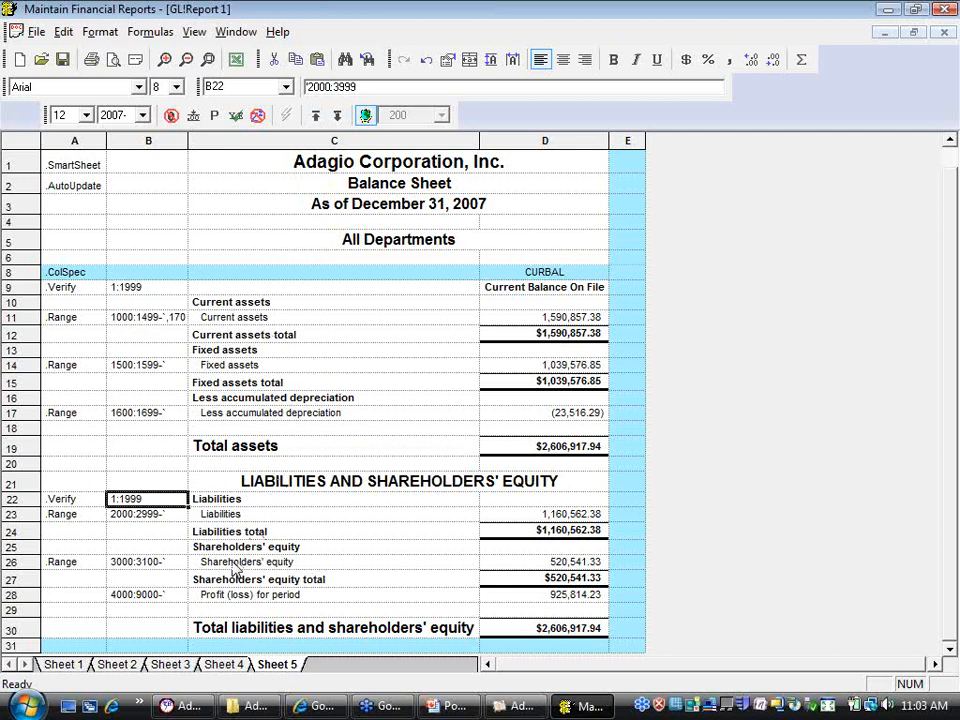
{"action": "key", "text": "Return"}
Paste the copied .Verify command and range into A27 on the Shareholders' equity total row
{"action": "left_click", "coordinate": [77, 579]}
{"action": "right_click", "coordinate": [77, 579]}
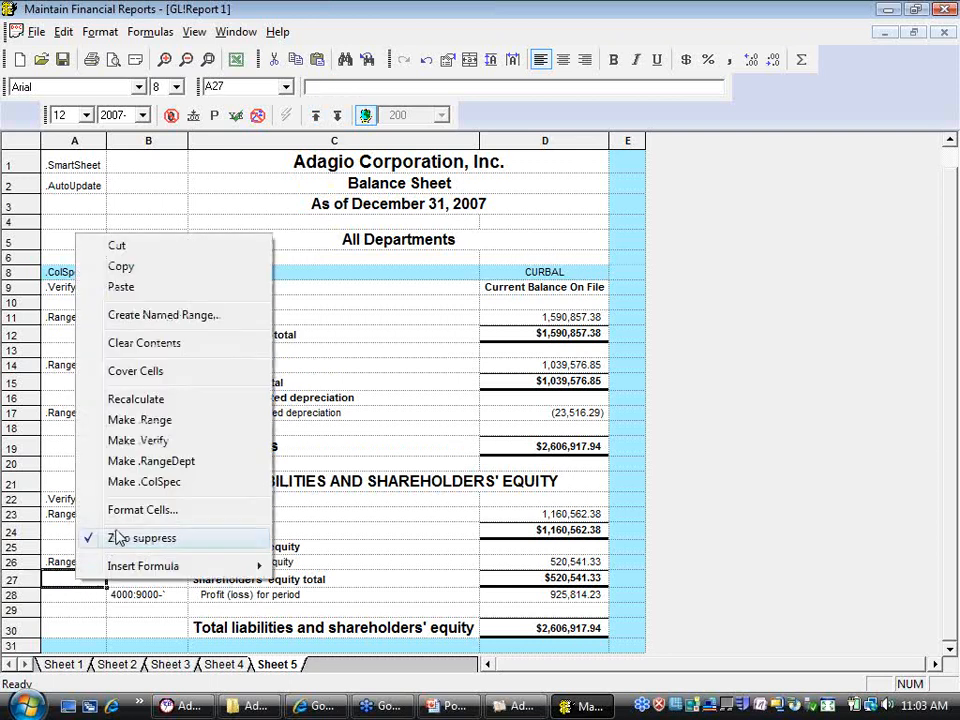
{"action": "left_click", "coordinate": [143, 289]}
{"action": "left_click", "coordinate": [307, 86]}
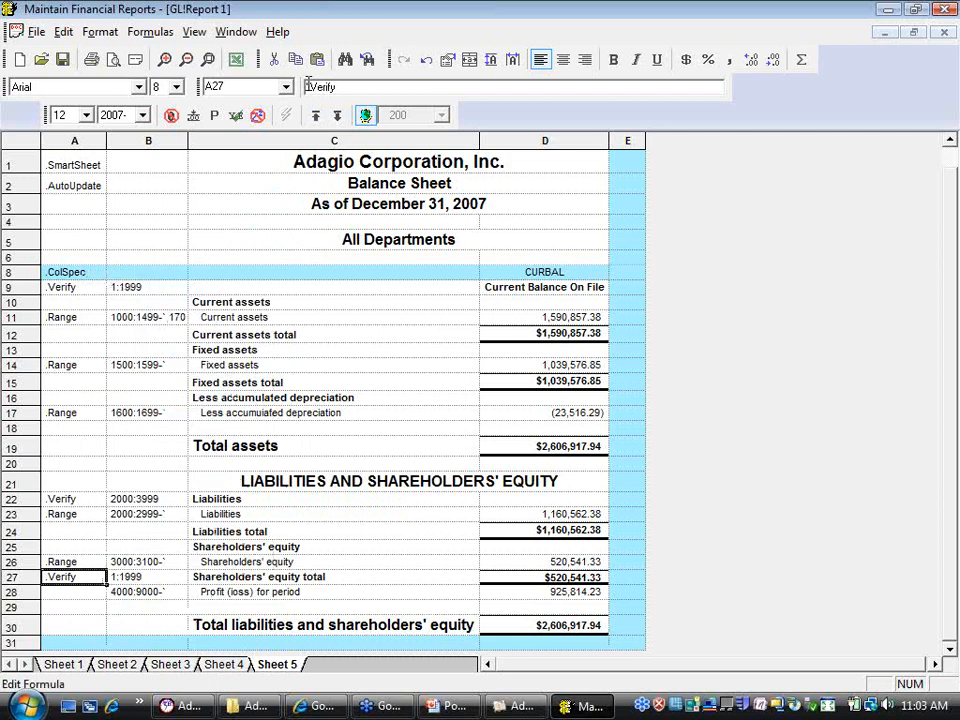
{"action": "key", "text": "Escape"}
Set the pasted .Verify account range in B27 to 4000:9999
{"action": "left_click", "coordinate": [135, 580]}
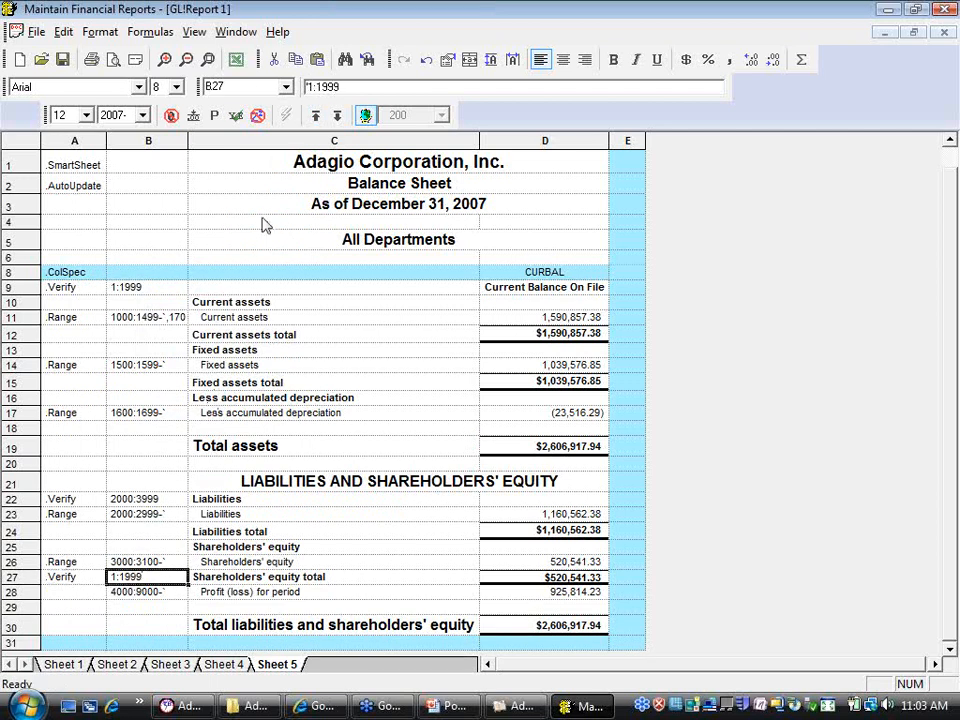
{"action": "left_click", "coordinate": [310, 86]}
{"action": "type", "text": "4000"}
{"action": "left_click_drag", "start_coordinate": [333, 87], "coordinate": [338, 88]}
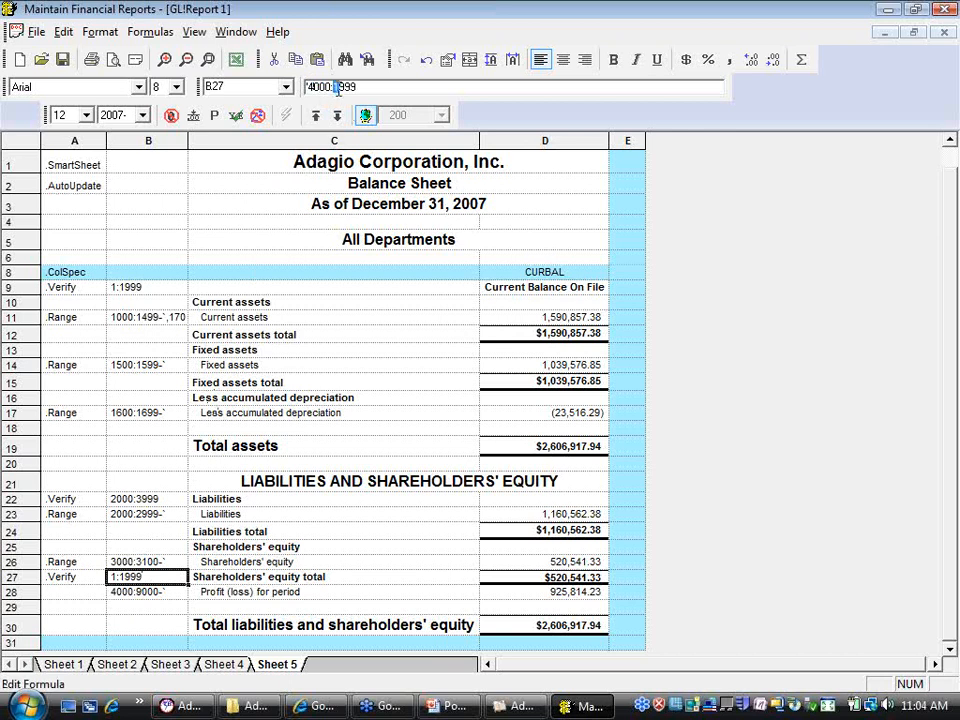
{"action": "type", "text": "9"}
{"action": "key", "text": "Return"}
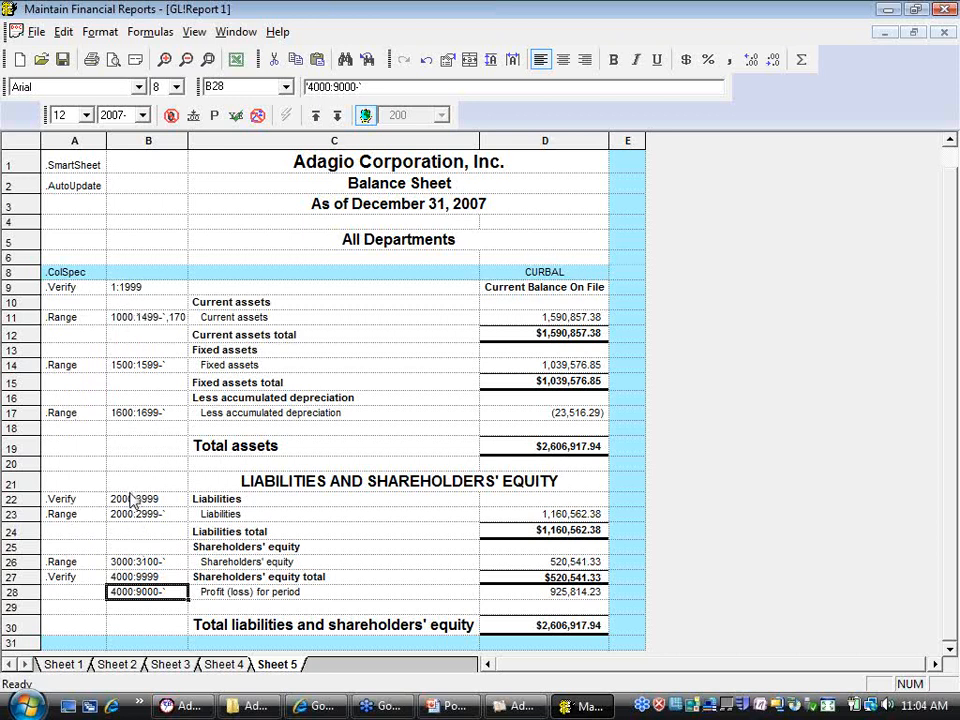
Run Verify Range from A9 and continue through the .Verify ranges in B22 and B27
{"action": "left_click", "coordinate": [64, 289]}
{"action": "right_click", "coordinate": [77, 289]}
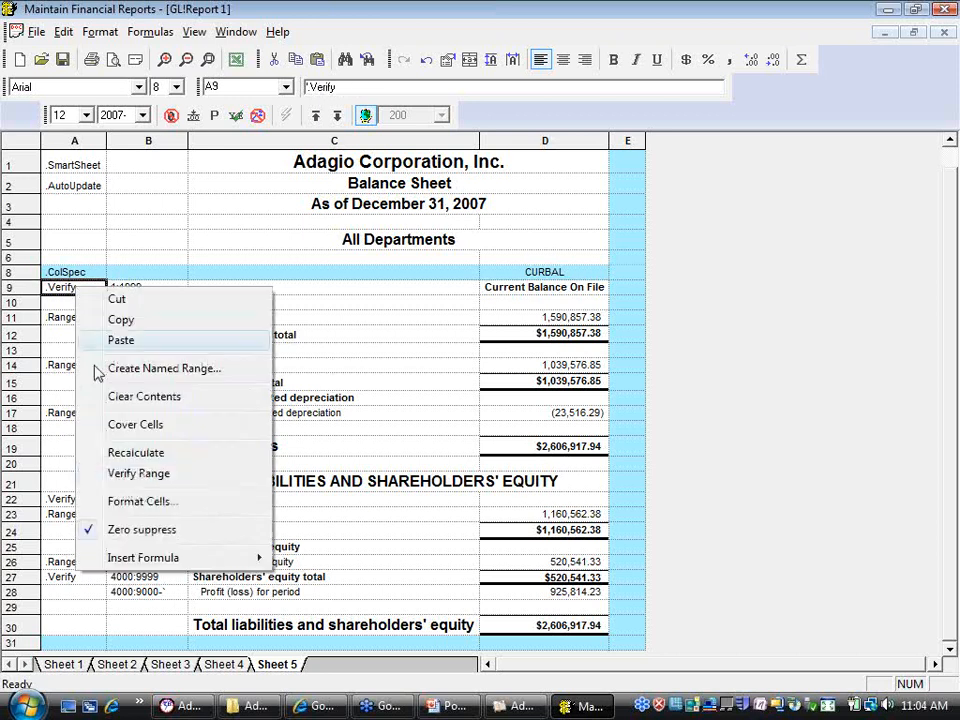
{"action": "left_click", "coordinate": [131, 474]}
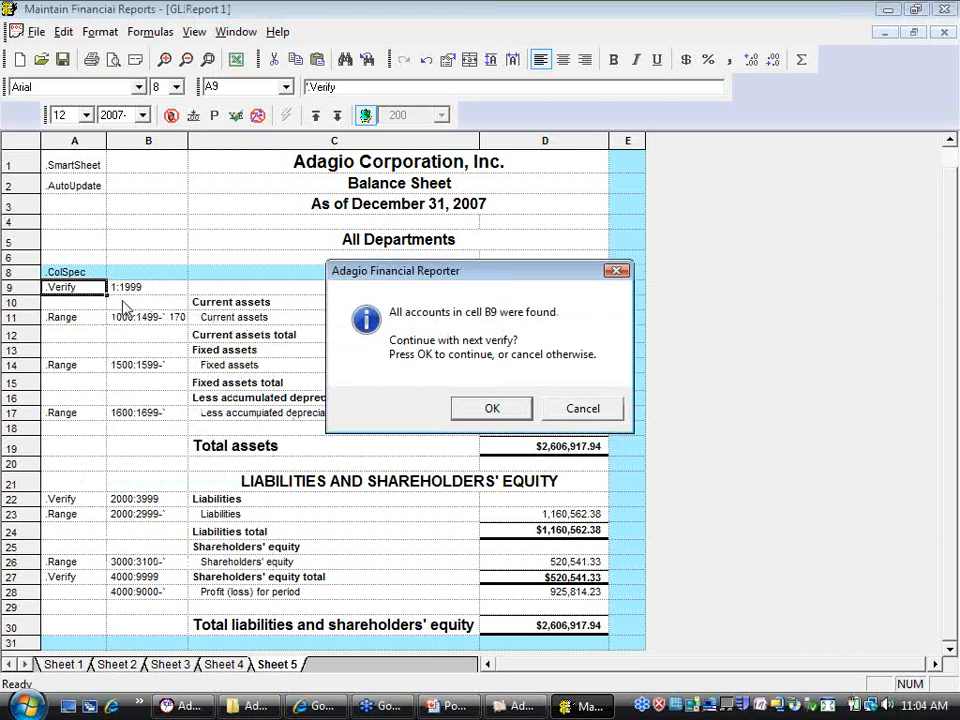
{"action": "left_click", "coordinate": [494, 411]}
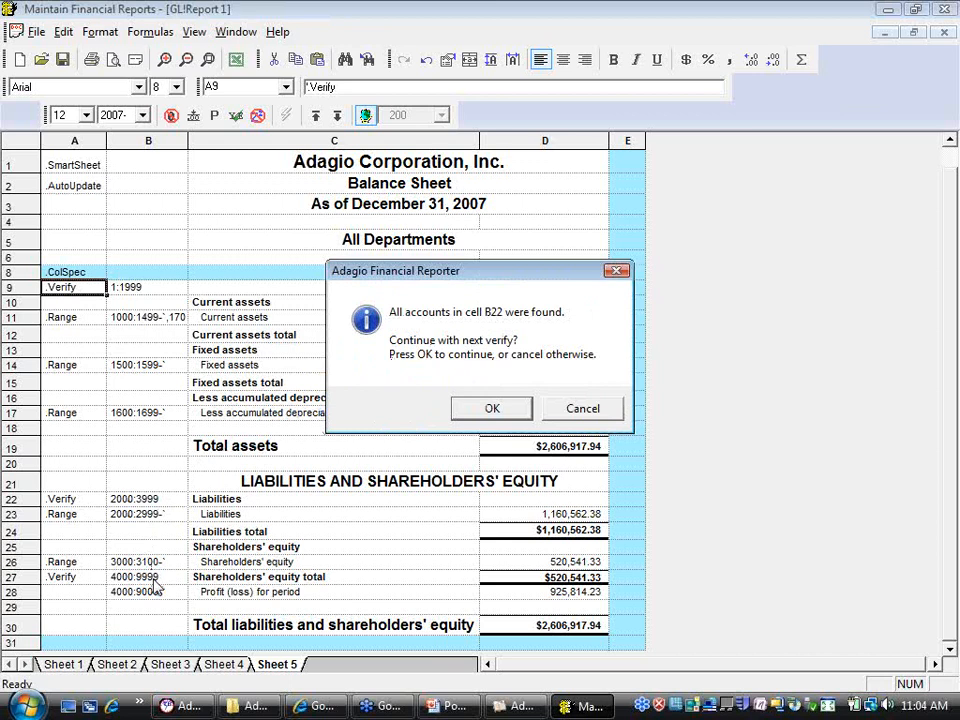
{"action": "left_click", "coordinate": [490, 411]}
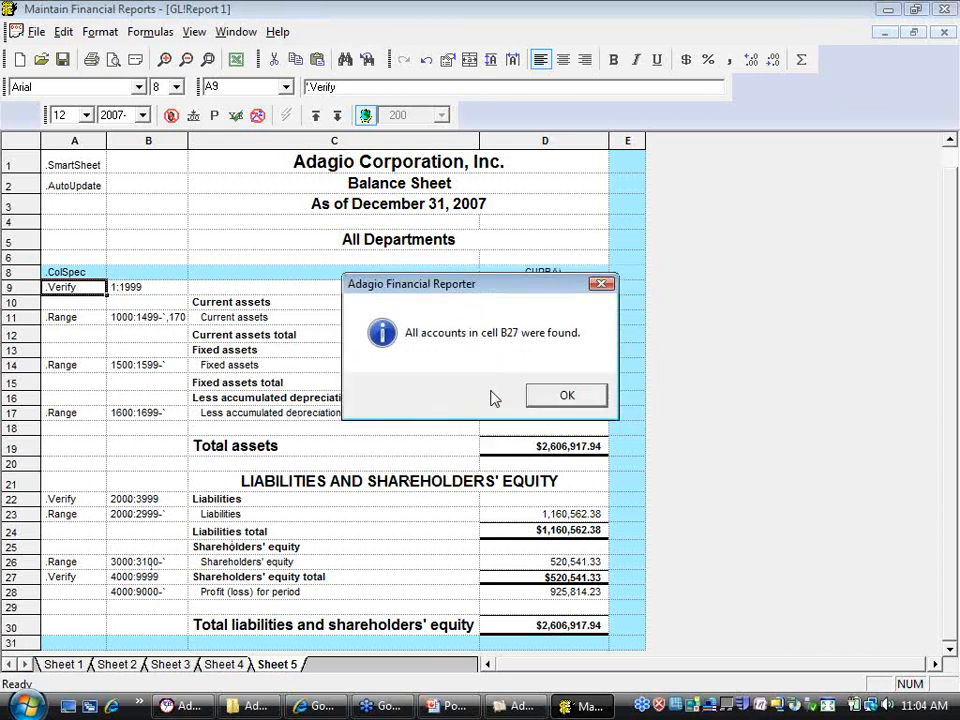
{"action": "left_click", "coordinate": [566, 395]}
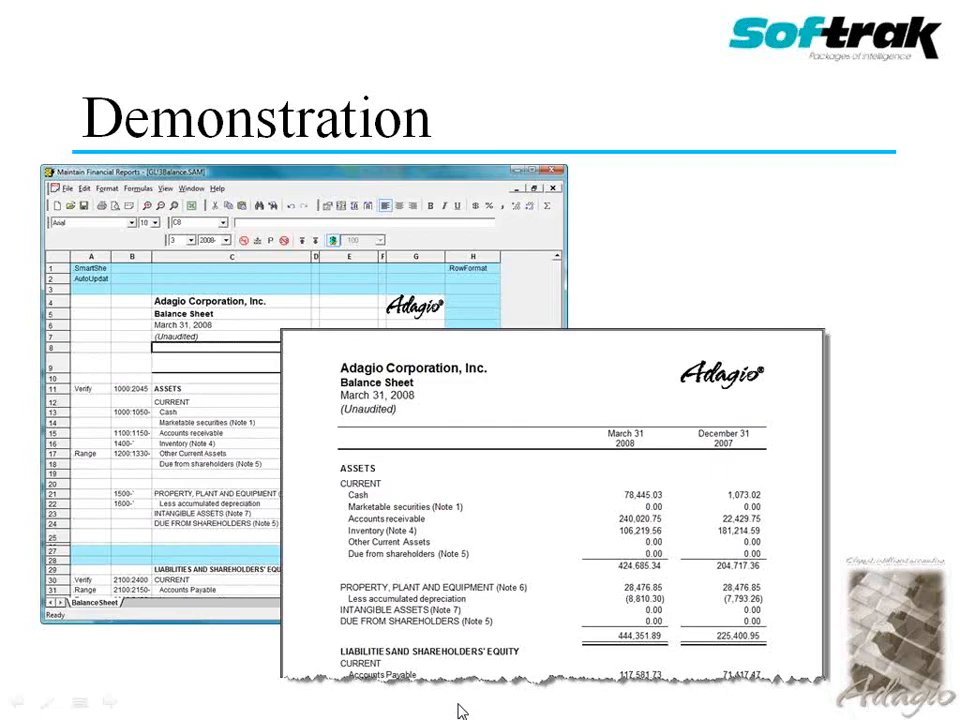
{"action": "left_click", "coordinate": [458, 703]}
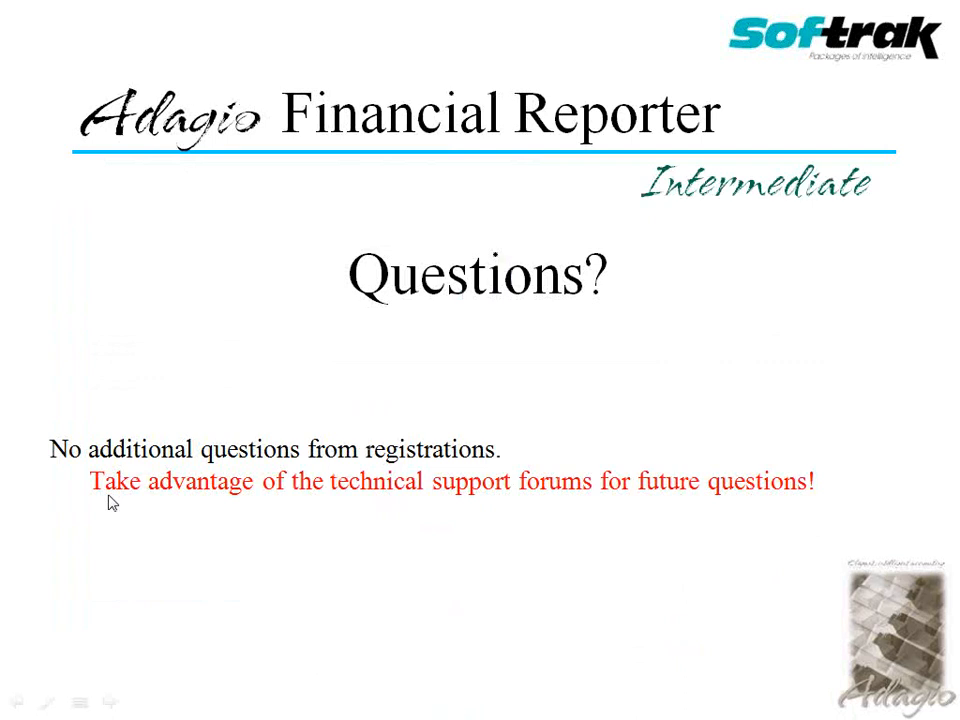